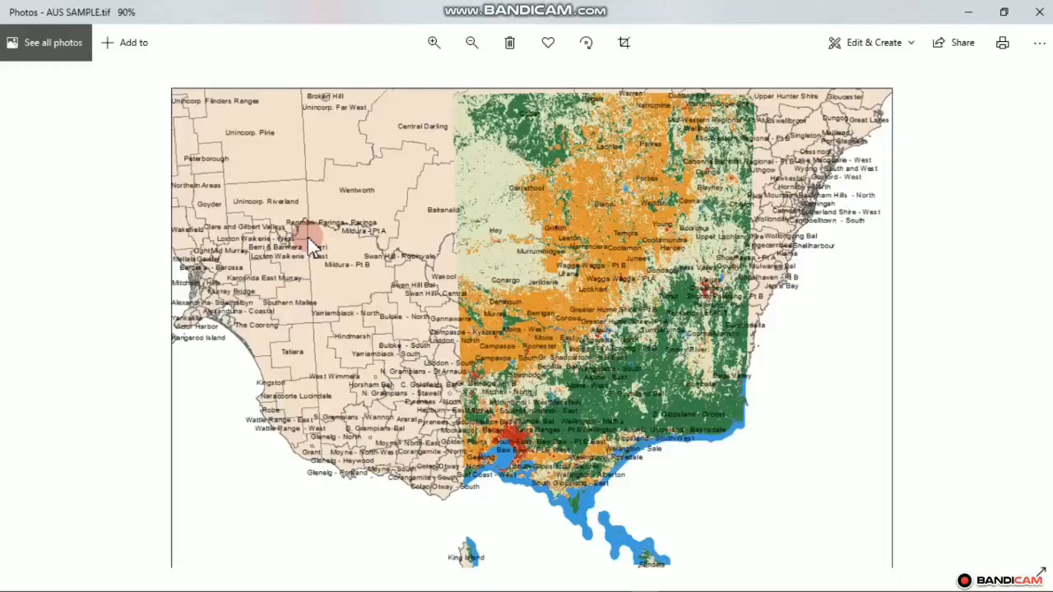
# Minimize the Photos window showing AUS SAMPLE.tif
pyautogui.click(971, 16)
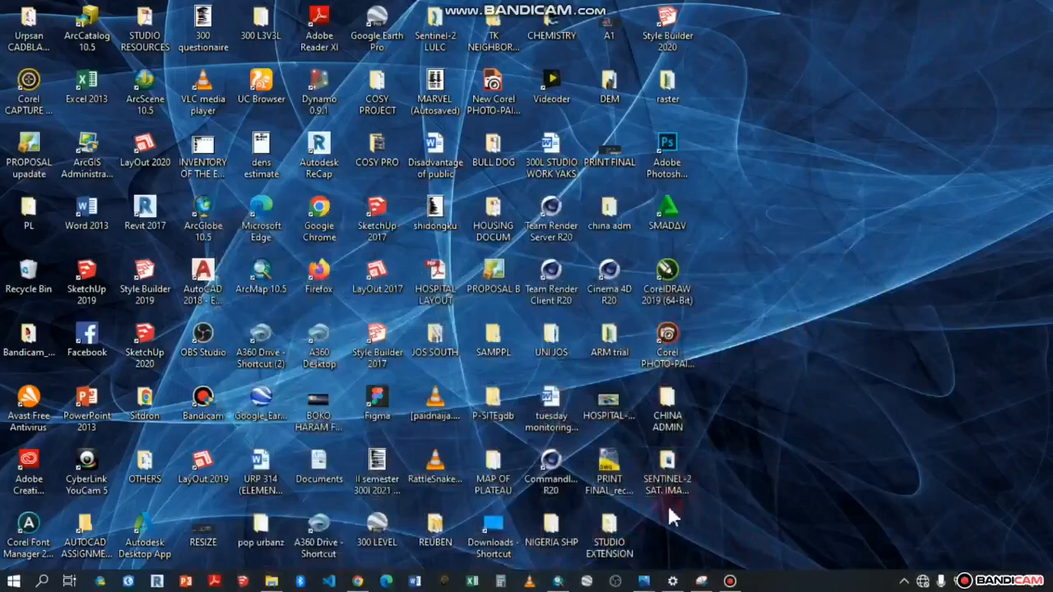
# Extract the AUS_adm archive into SENTINEL-2 SAT. IMAGERY with Extract Here, then minimize File Explorer
pyautogui.doubleClick(669, 481)
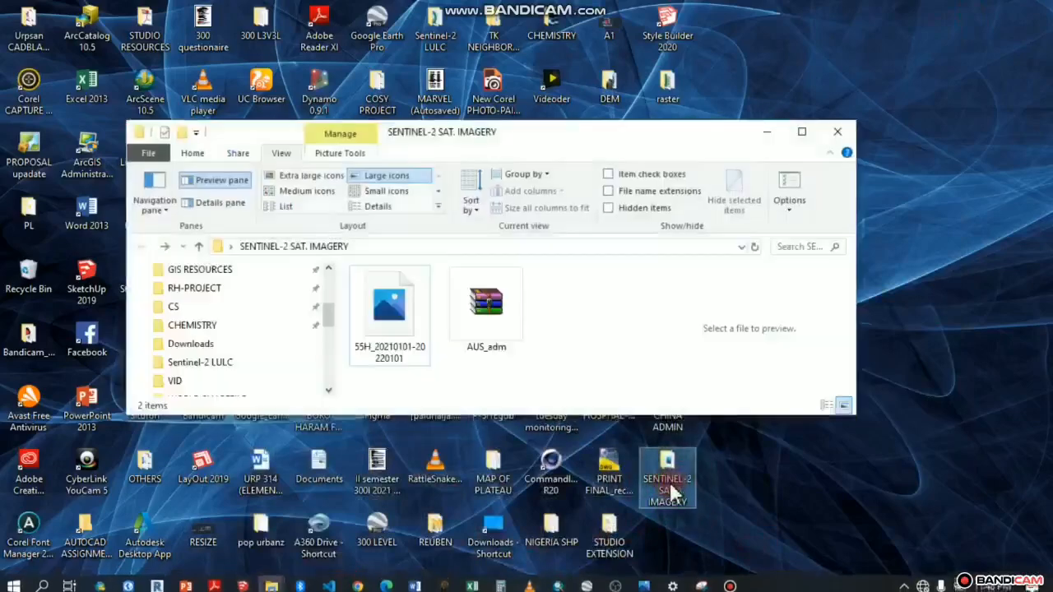
pyautogui.click(802, 131)
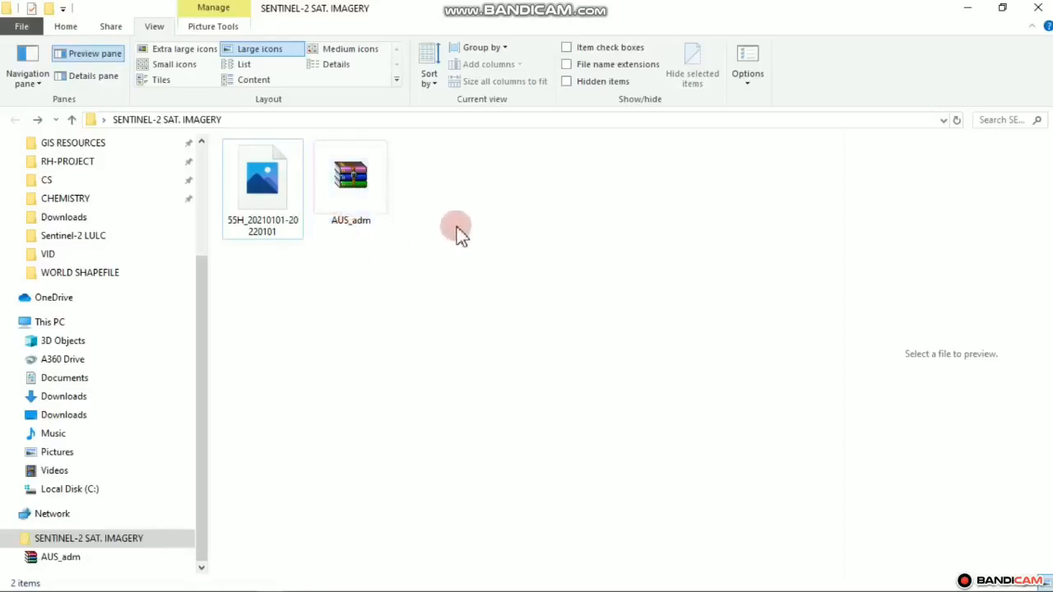
pyautogui.click(366, 213)
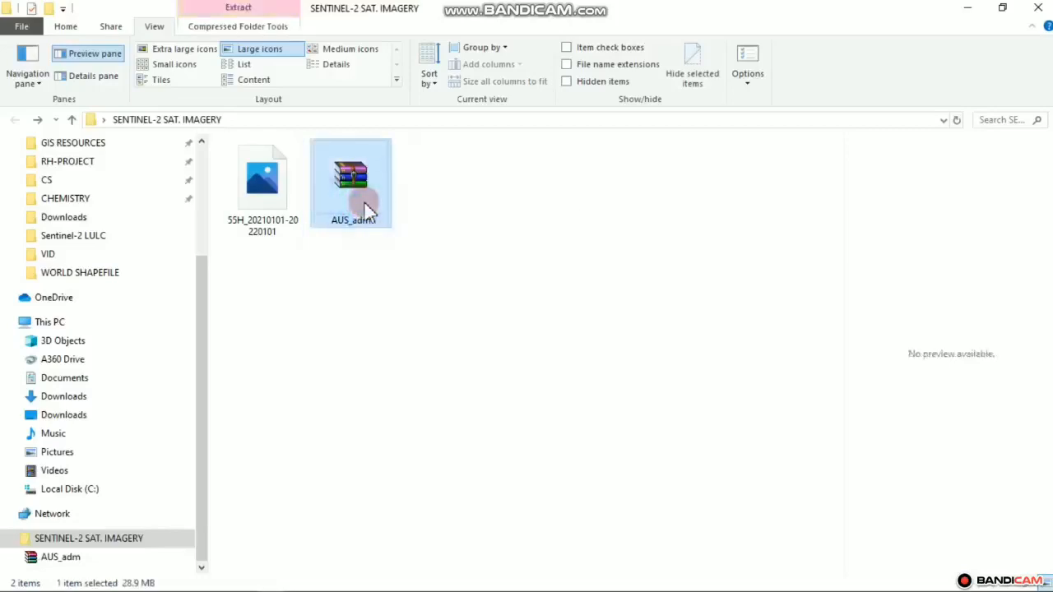
pyautogui.rightClick(366, 213)
pyautogui.click(420, 299)
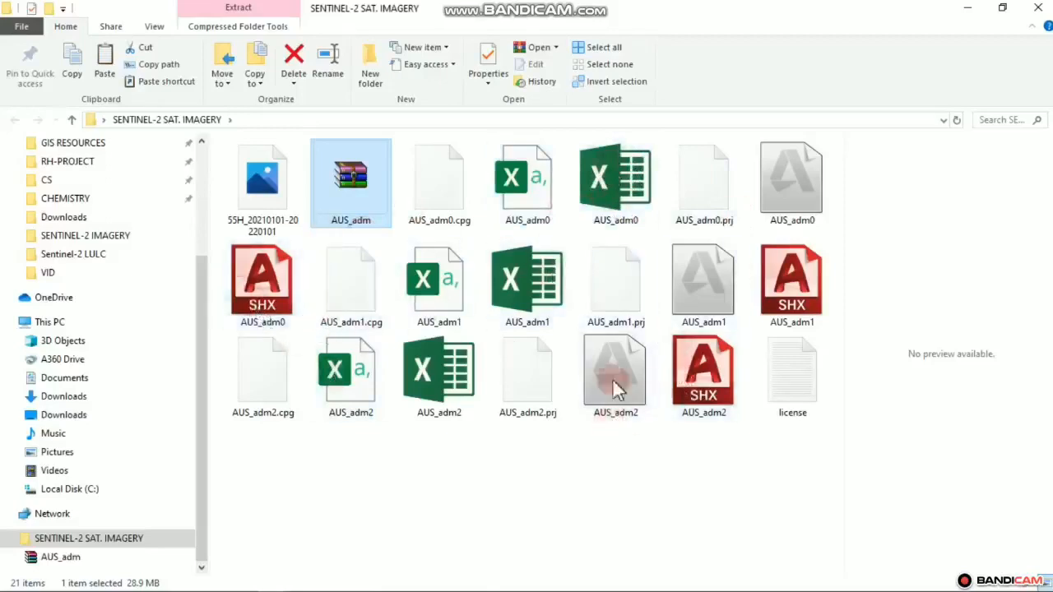
pyautogui.click(967, 8)
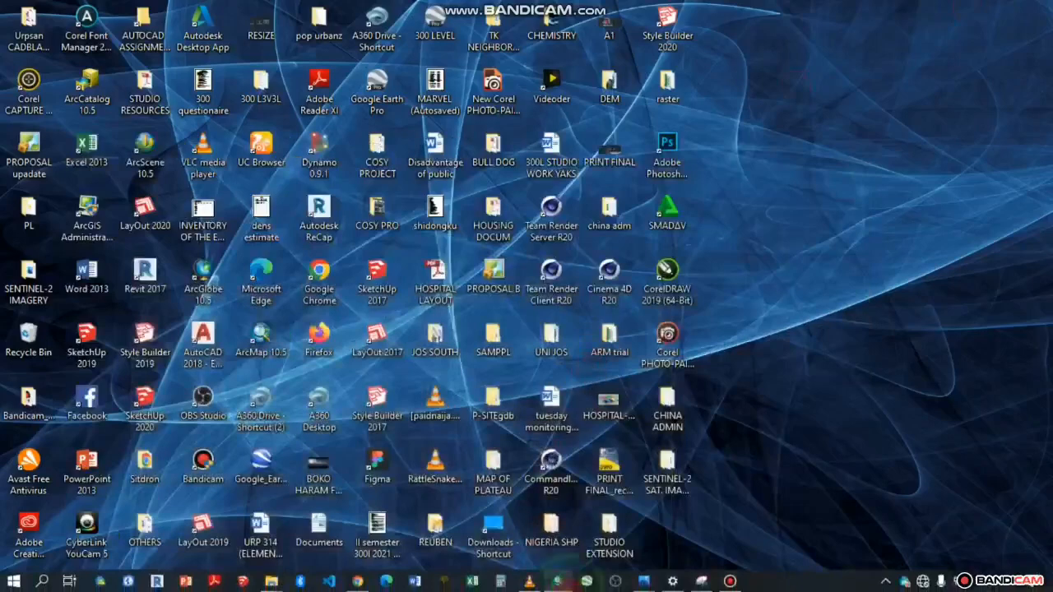
# Restore the untitled ArcMap window and start saving the map document
pyautogui.click(557, 581)
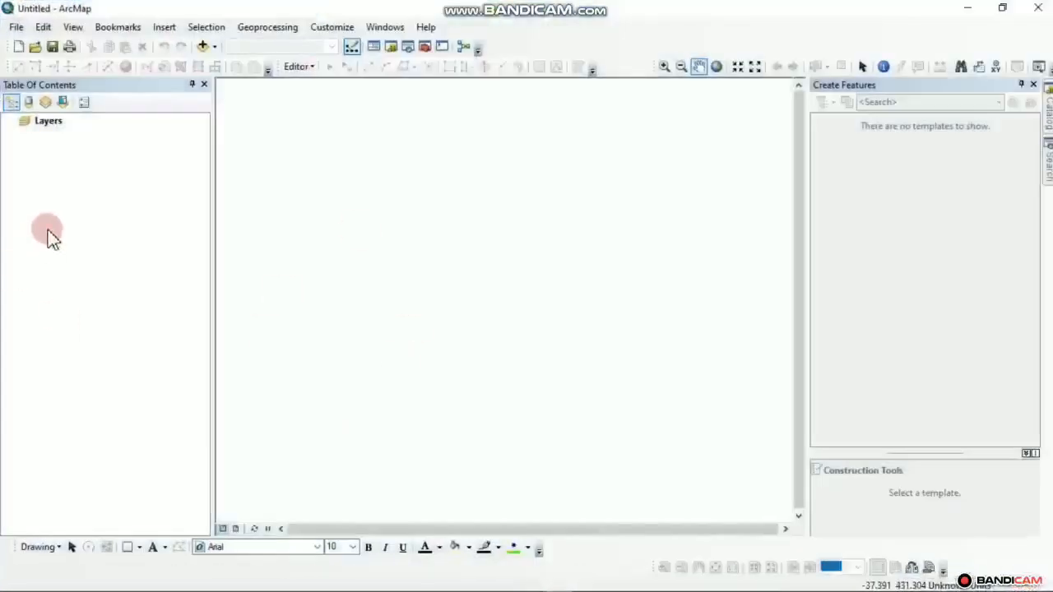
pyautogui.click(15, 28)
pyautogui.click(16, 28)
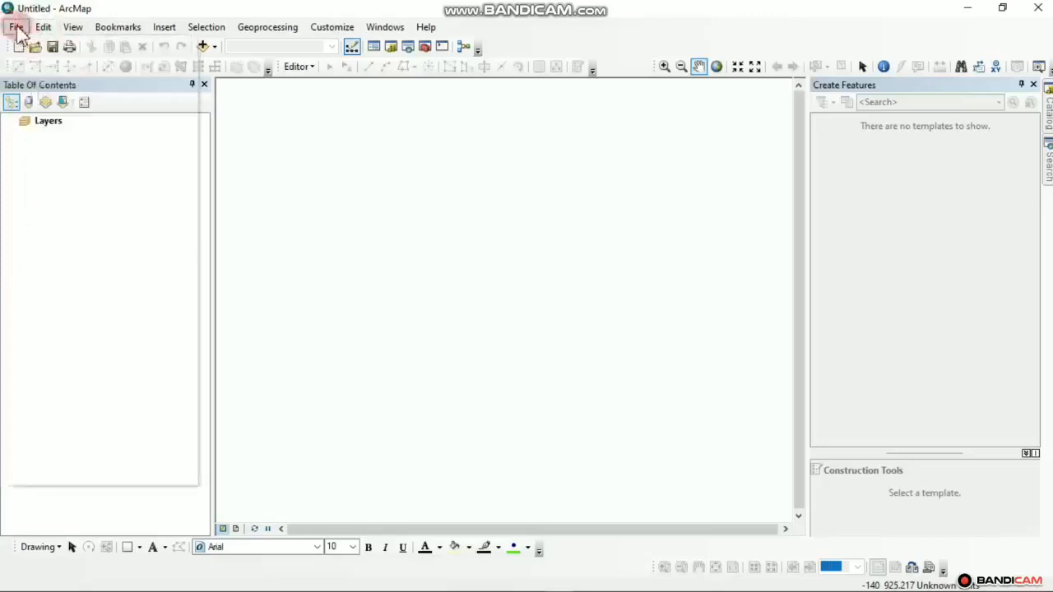
pyautogui.click(16, 27)
pyautogui.click(38, 79)
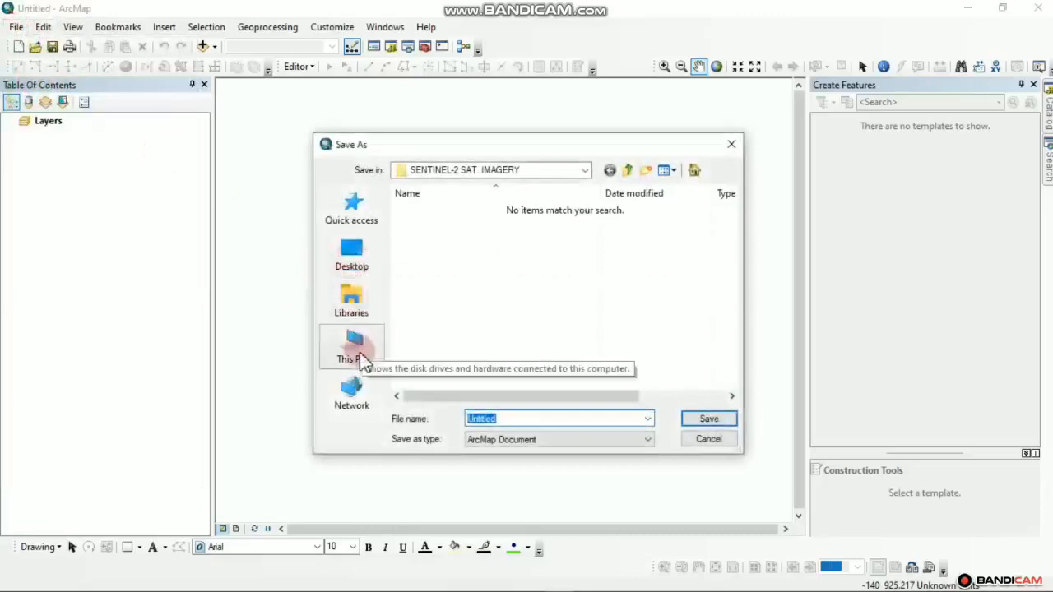
# Save the map as AUSTRALIA in Downloads > SENTINEL-2 SAT. IMAGERY
pyautogui.click(361, 354)
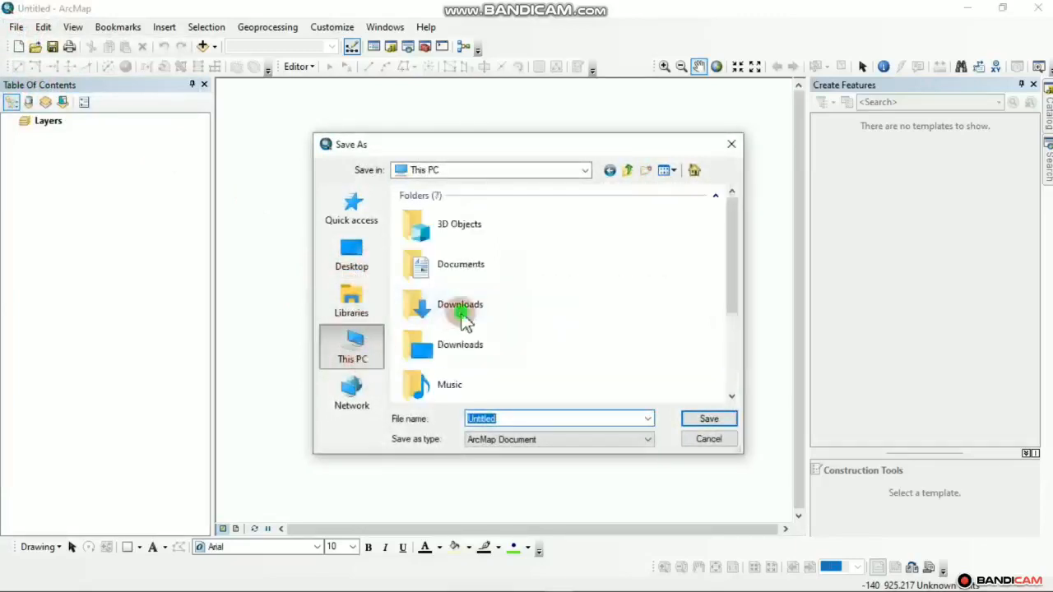
pyautogui.click(464, 320)
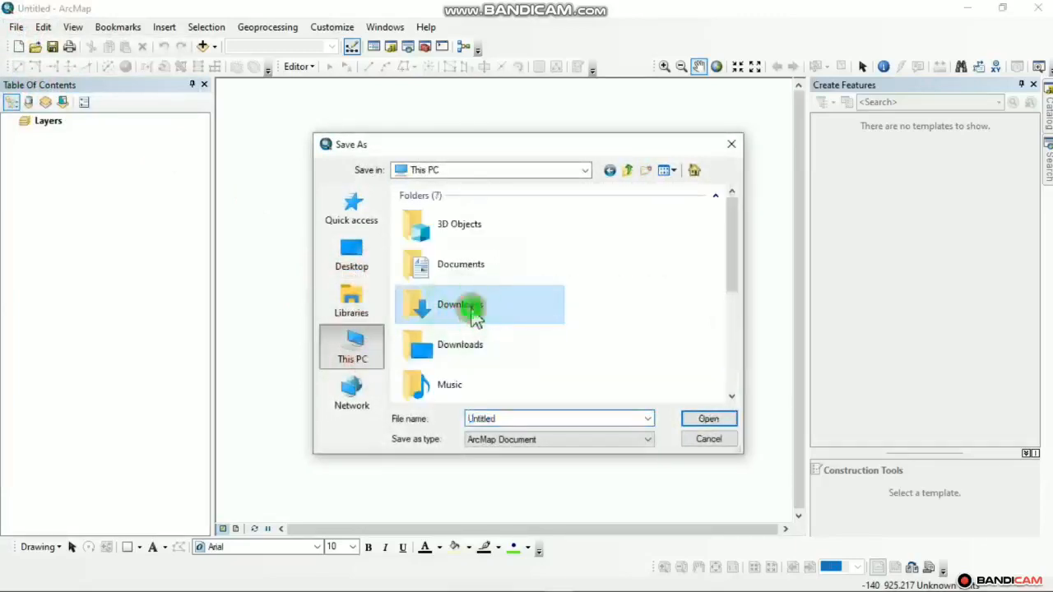
pyautogui.doubleClick(475, 319)
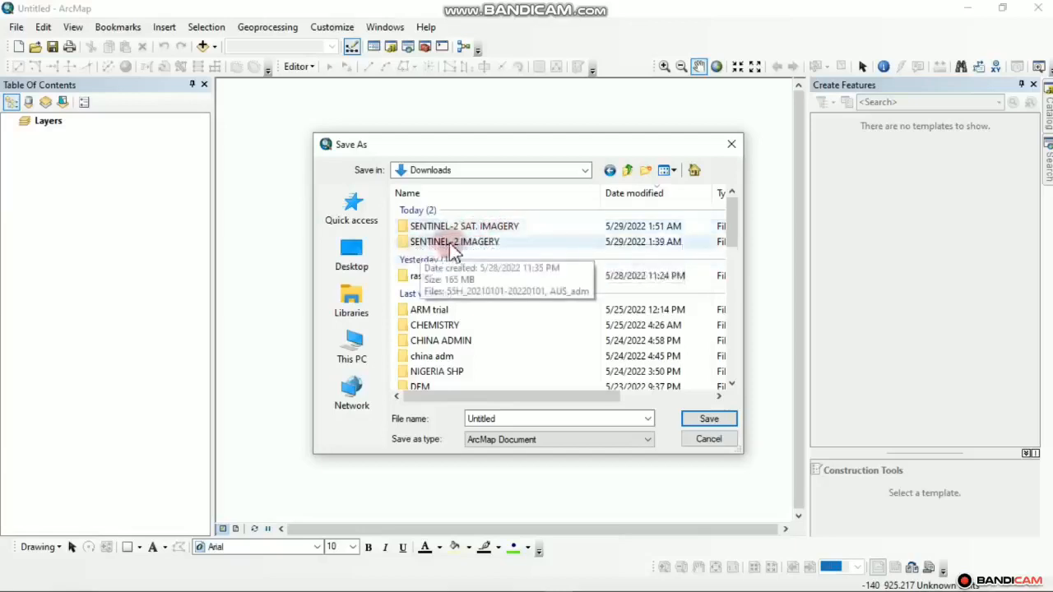
pyautogui.click(489, 227)
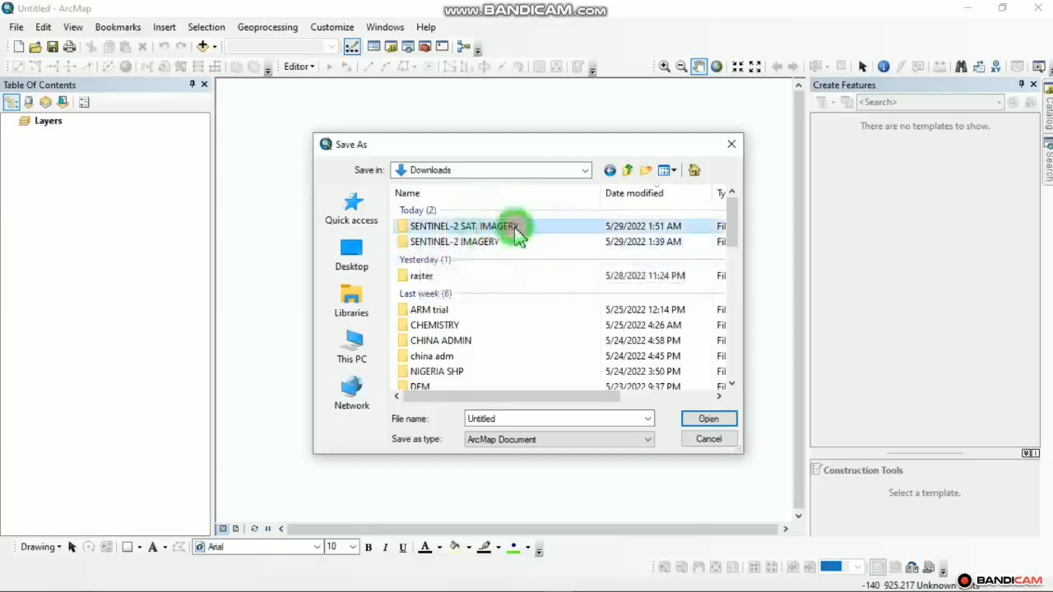
pyautogui.doubleClick(515, 230)
pyautogui.moveTo(500, 418); pyautogui.dragTo(418, 423)
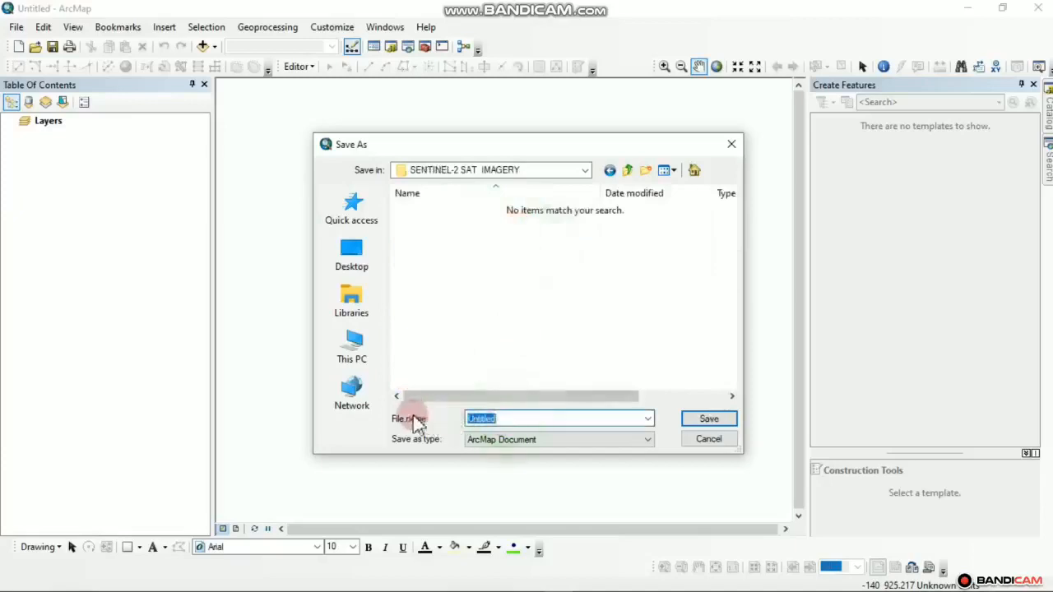
pyautogui.write('AUST')
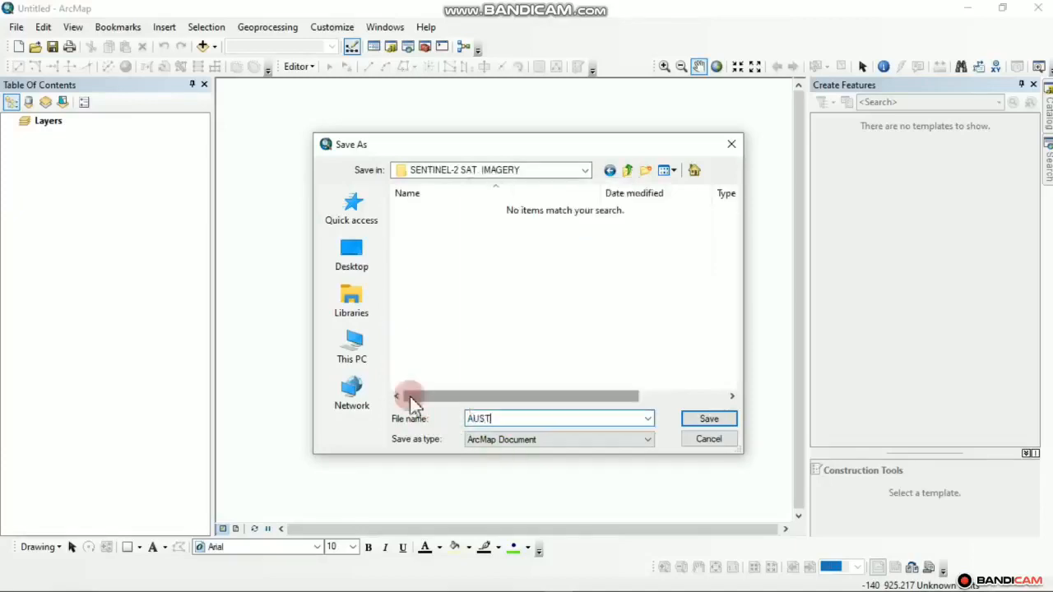
pyautogui.write('RALIA')
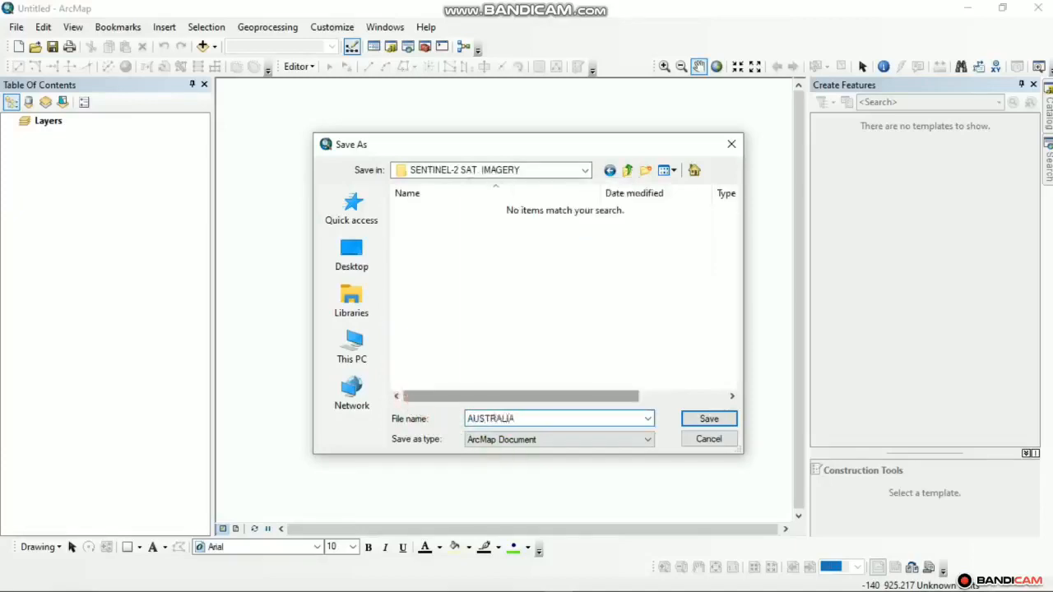
pyautogui.click(699, 418)
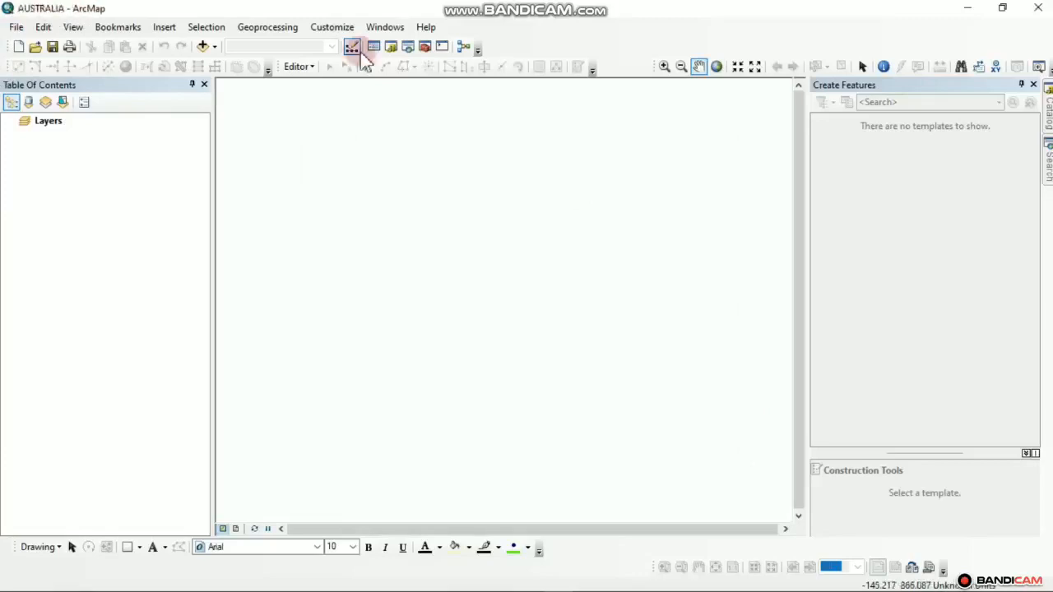
# In Add Data, connect to the Downloads > SENTINEL-2 SAT. IMAGERY folder
pyautogui.click(202, 46)
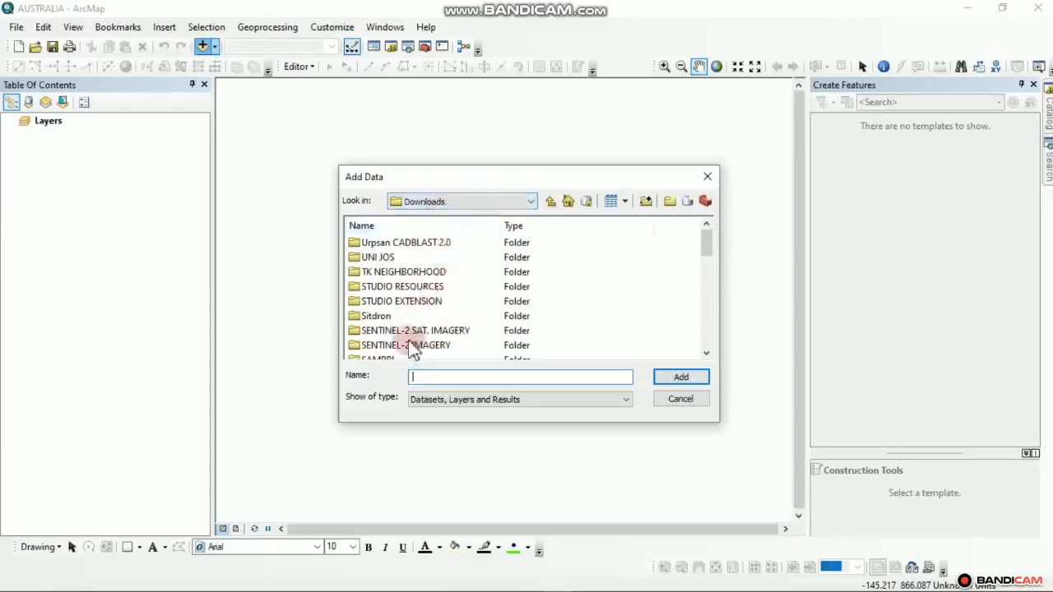
pyautogui.scroll(-4, 414, 337)
pyautogui.scroll(4, 414, 337)
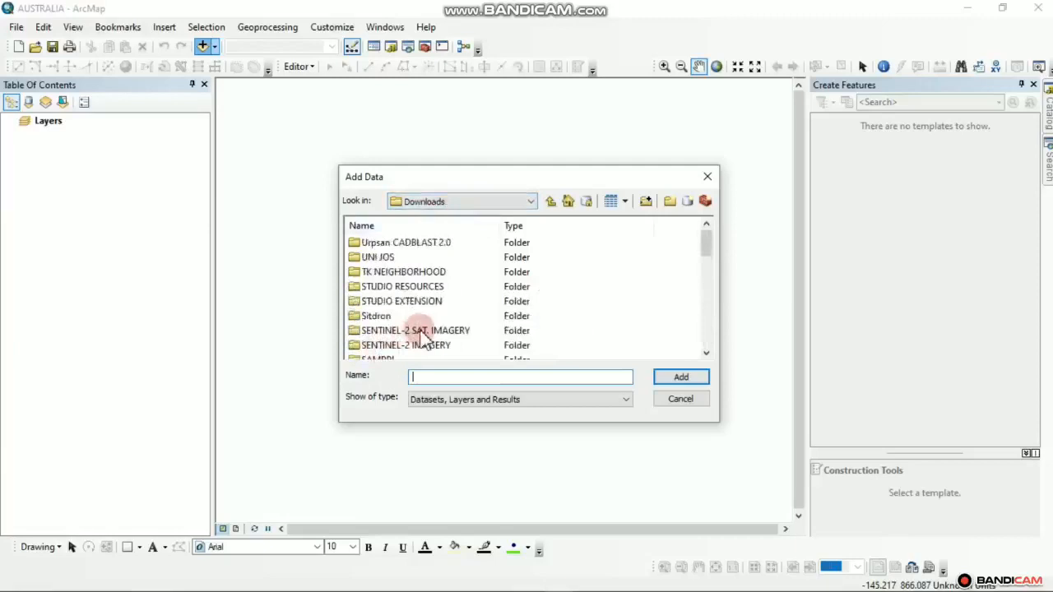
pyautogui.click(532, 204)
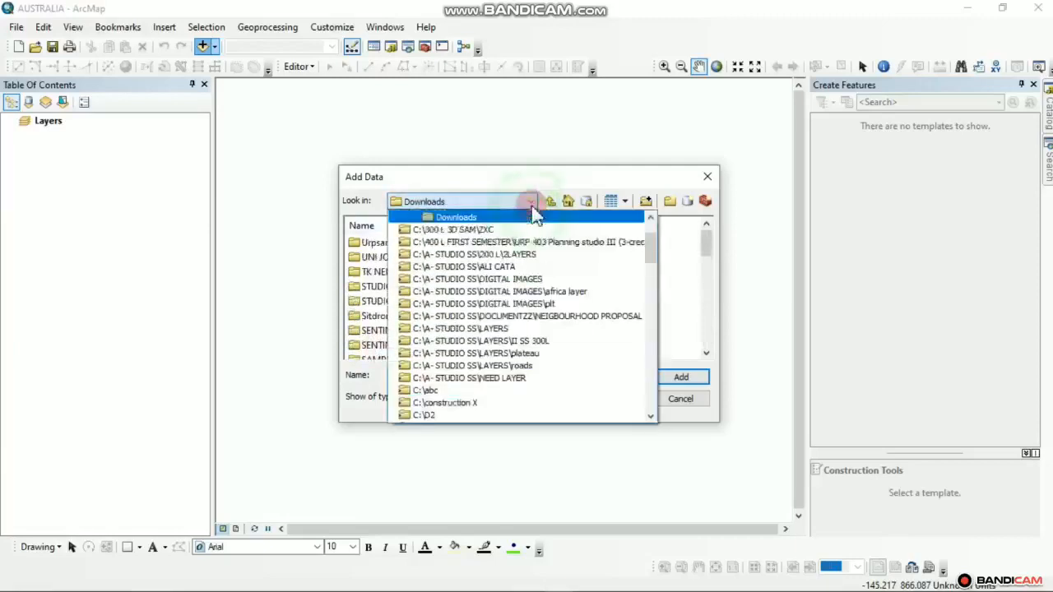
pyautogui.click(530, 177)
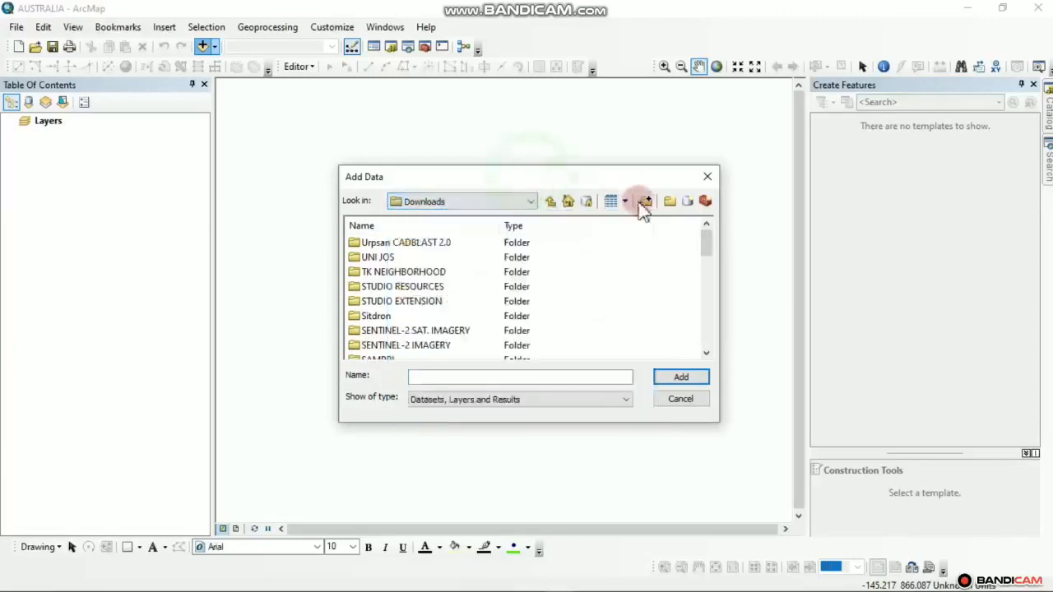
pyautogui.click(645, 200)
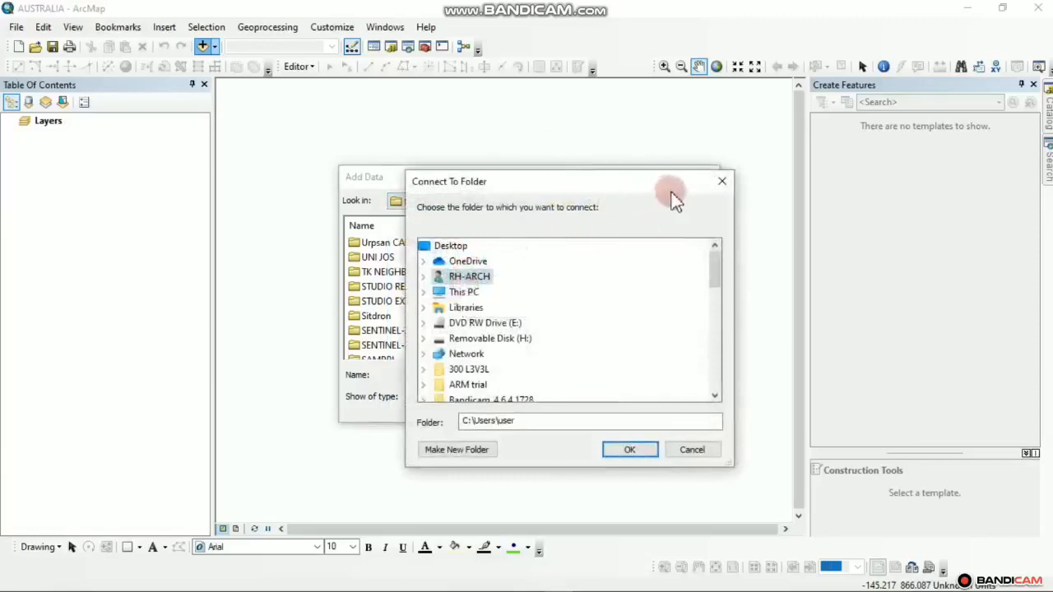
pyautogui.doubleClick(470, 294)
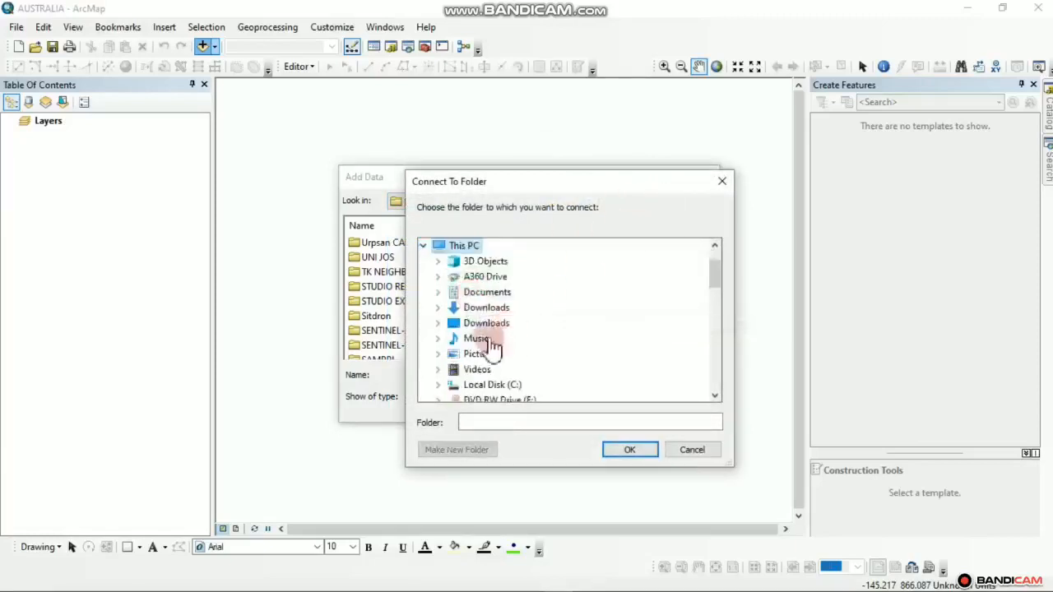
pyautogui.doubleClick(490, 309)
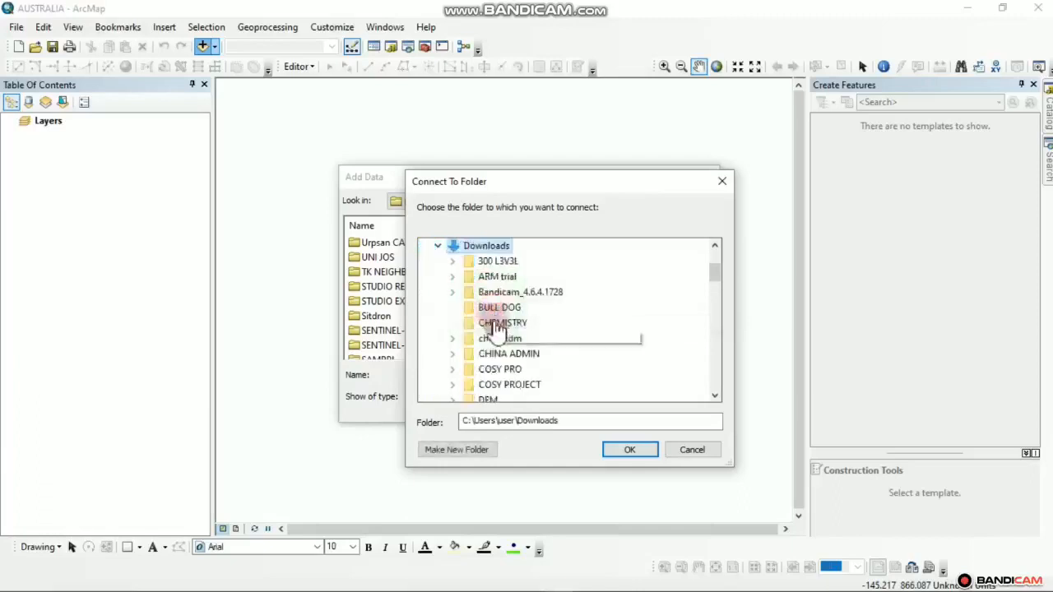
pyautogui.click(716, 396)
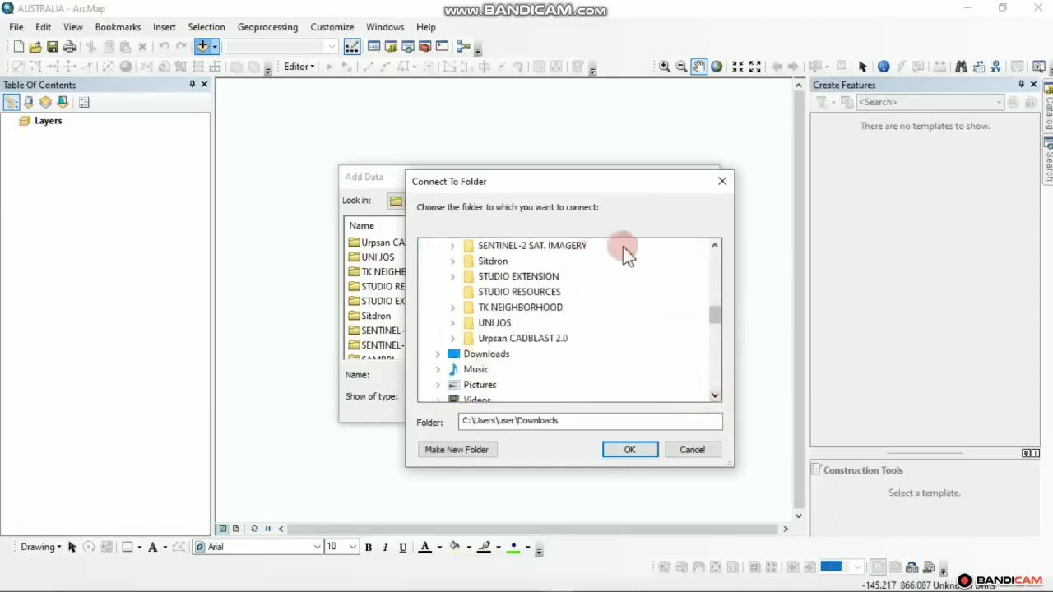
pyautogui.click(533, 247)
pyautogui.click(630, 452)
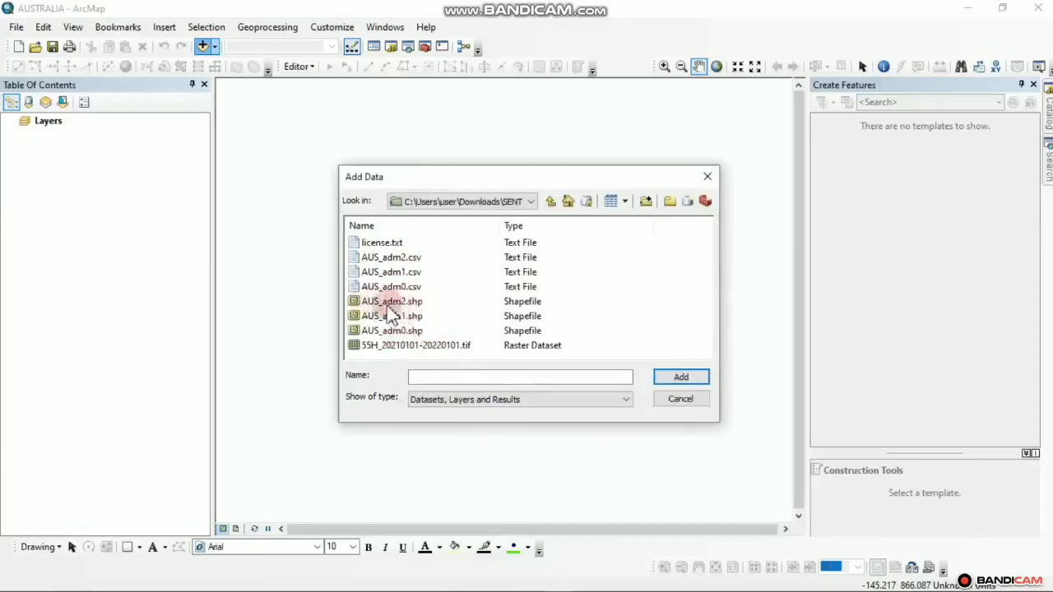
# Add AUS_adm2.shp, AUS_adm1.shp and 55H_20210101-20220101.tif to the map
pyautogui.click(408, 303)
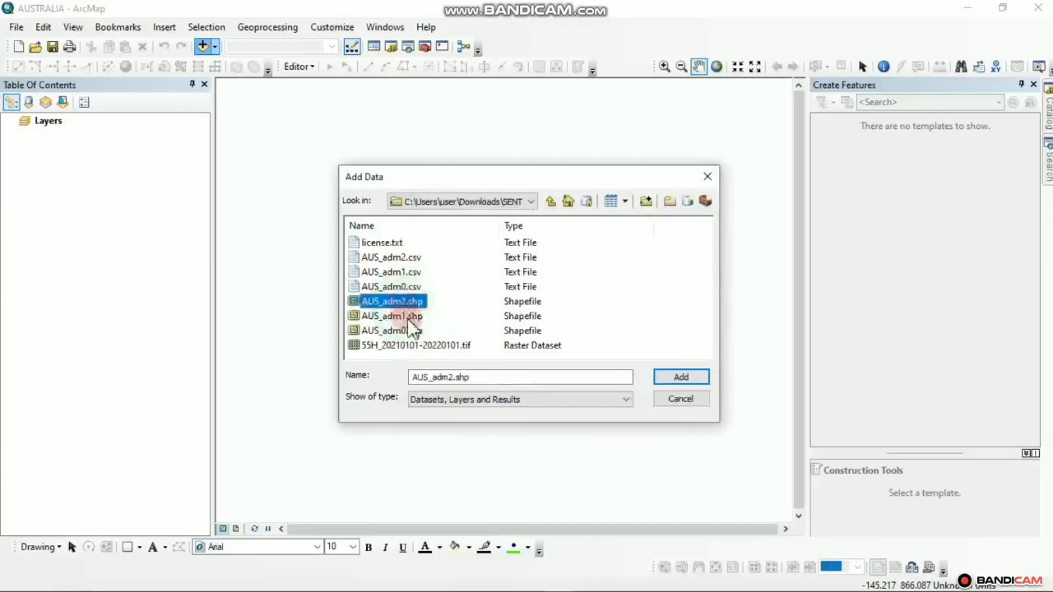
pyautogui.keyDown('ctrl'); pyautogui.click(409, 318); pyautogui.keyUp('ctrl')
pyautogui.keyDown('ctrl'); pyautogui.click(397, 349); pyautogui.keyUp('ctrl')
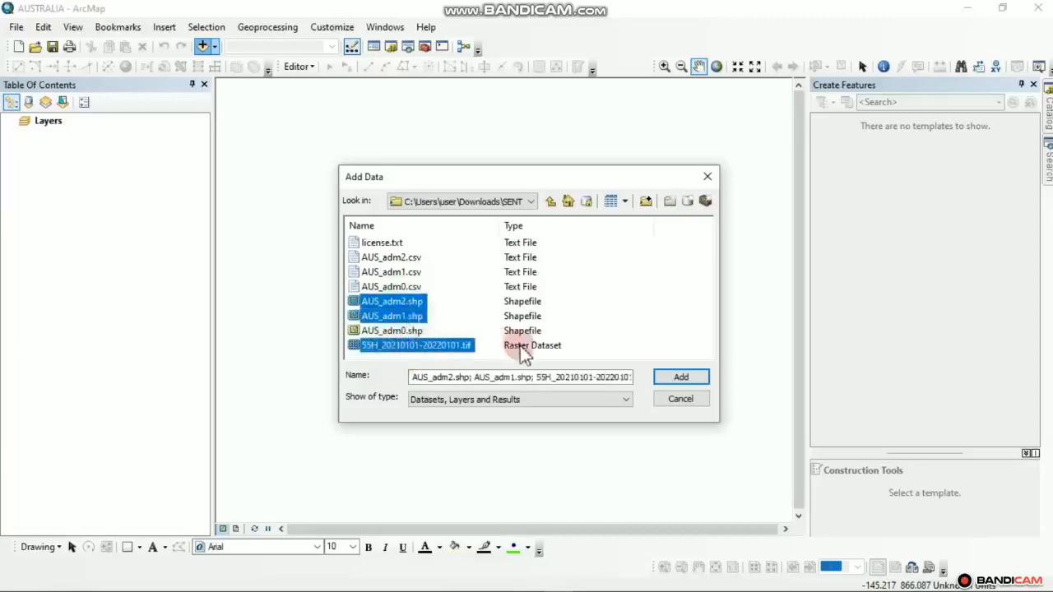
pyautogui.click(680, 377)
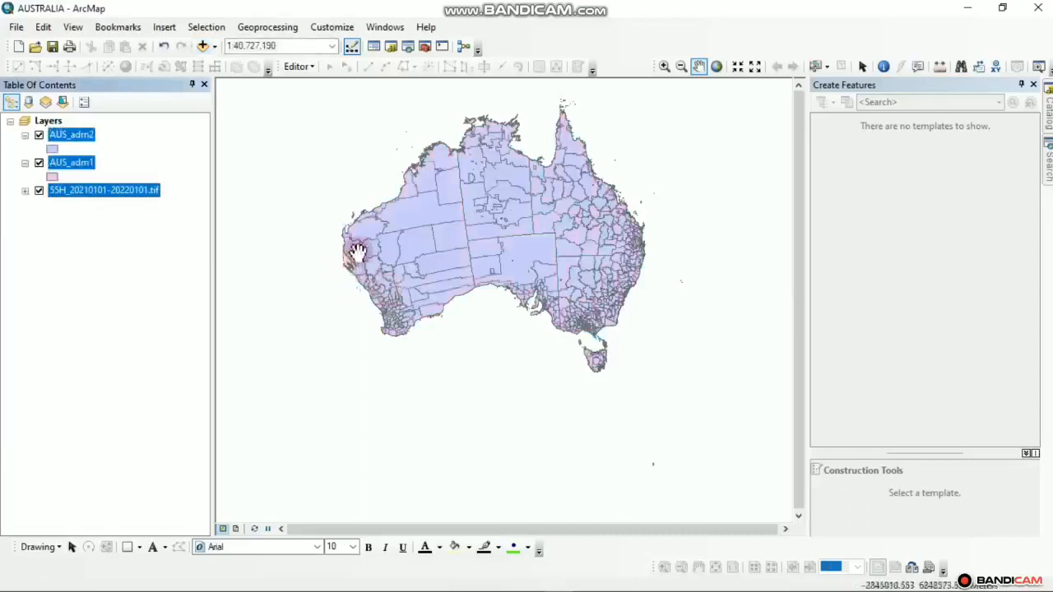
# Turn off the AUS_adm1 and AUS_adm2 boundary layers
pyautogui.click(40, 163)
pyautogui.click(39, 135)
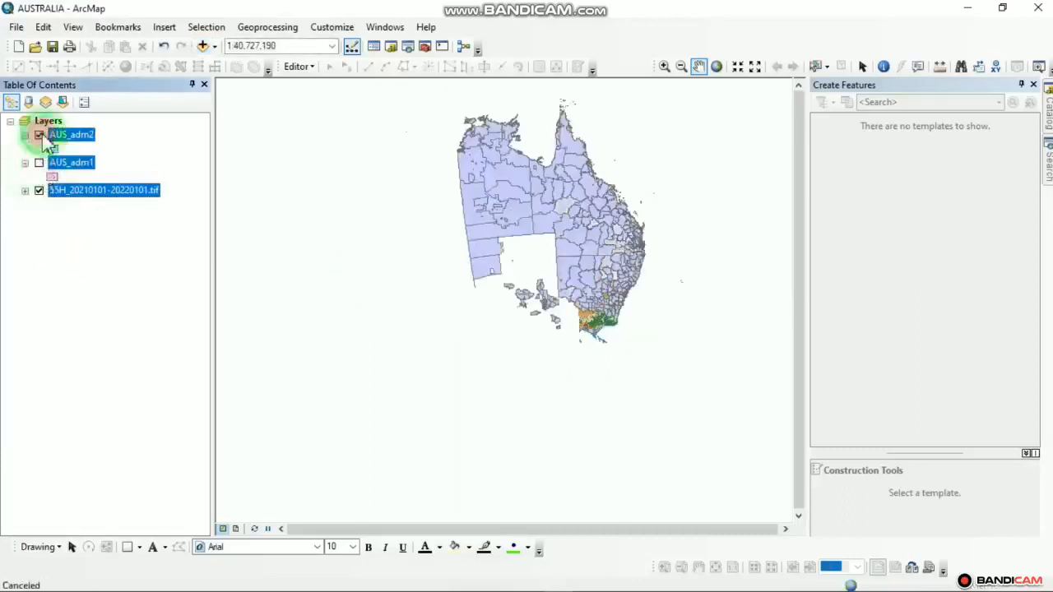
pyautogui.click(96, 260)
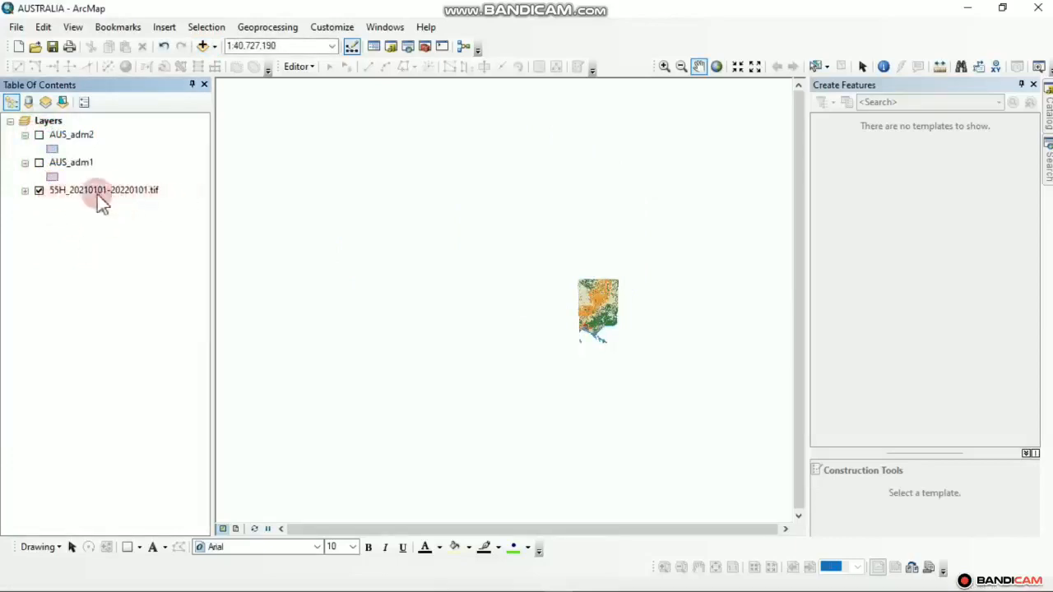
# Zoom and pan the raster onto Port Phillip Bay at about 1:2,500,000
pyautogui.scroll(5, 623, 353)
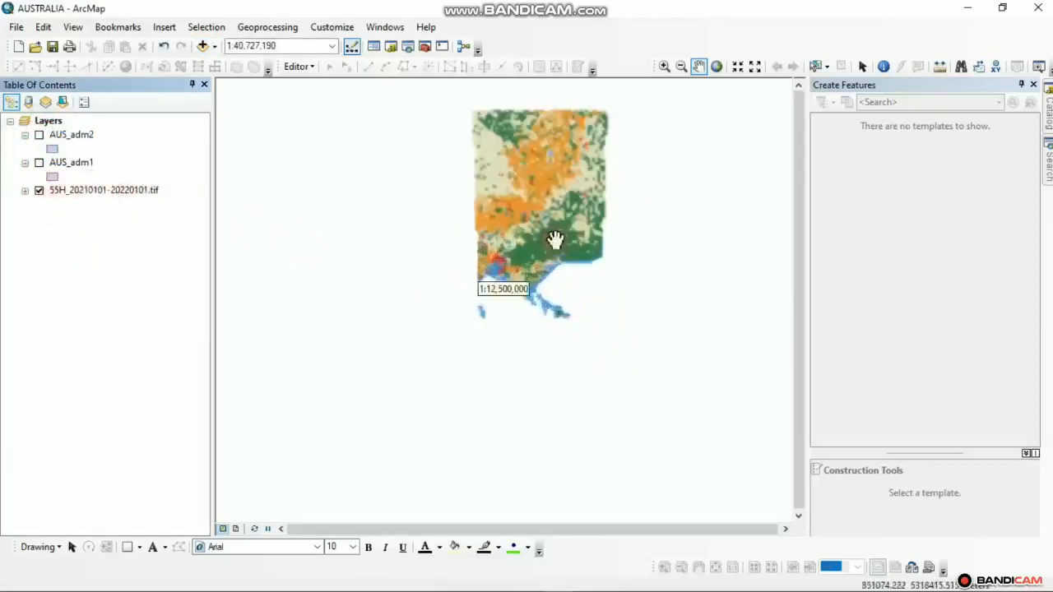
pyautogui.moveTo(641, 376); pyautogui.dragTo(376, 189)
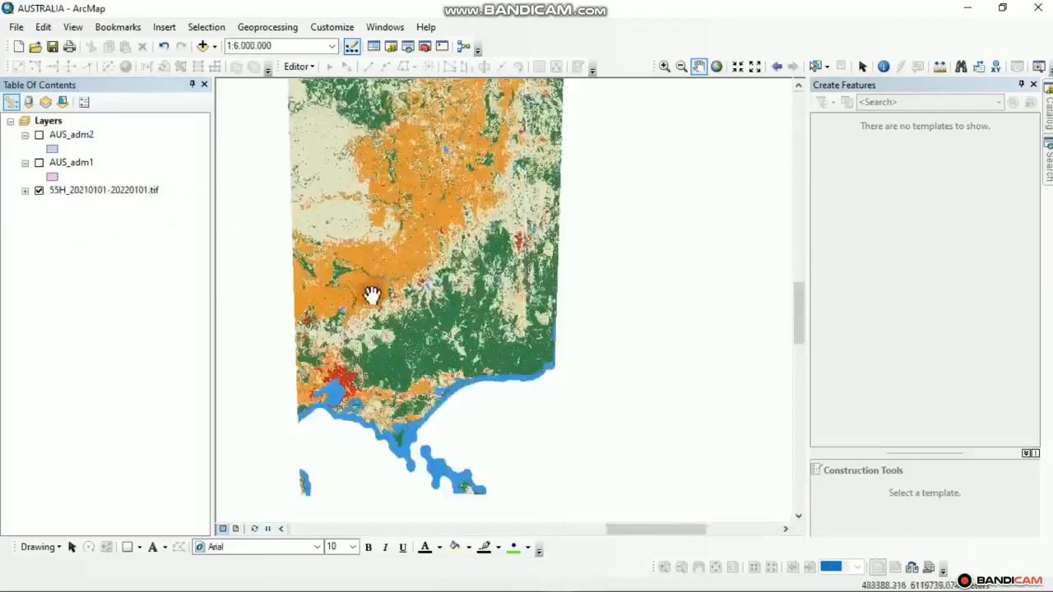
pyautogui.scroll(1, 388, 334)
pyautogui.scroll(2, 390, 342)
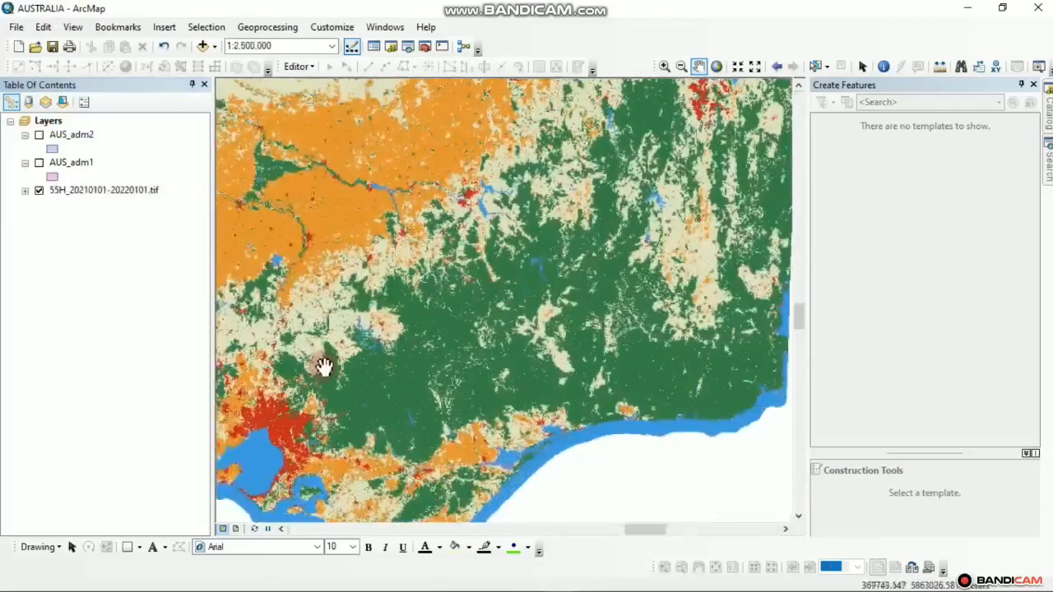
pyautogui.moveTo(324, 364); pyautogui.dragTo(444, 344)
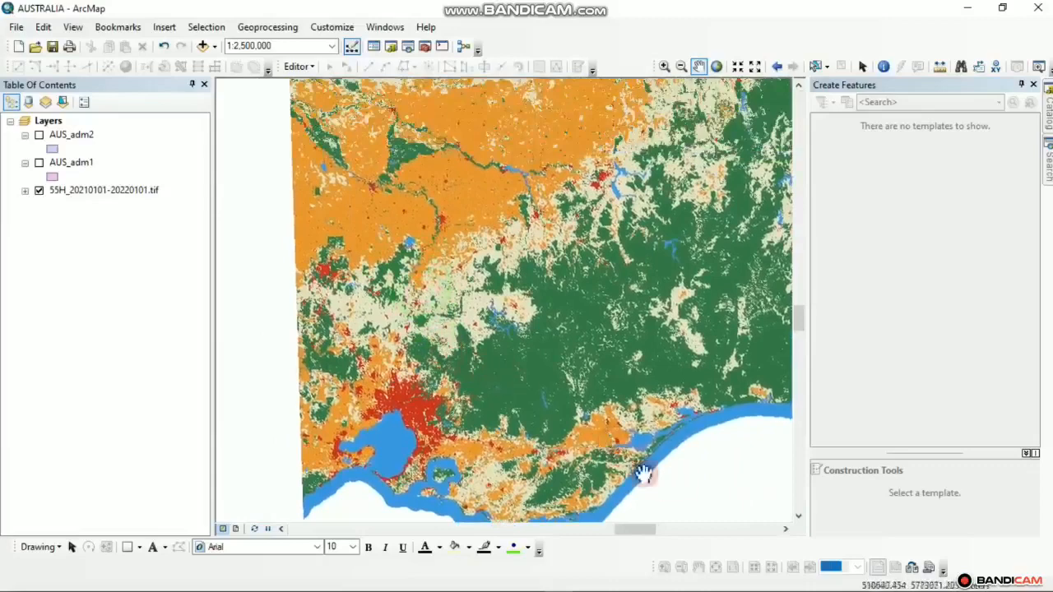
pyautogui.click(685, 529)
pyautogui.moveTo(453, 449); pyautogui.dragTo(686, 414)
pyautogui.moveTo(659, 584)
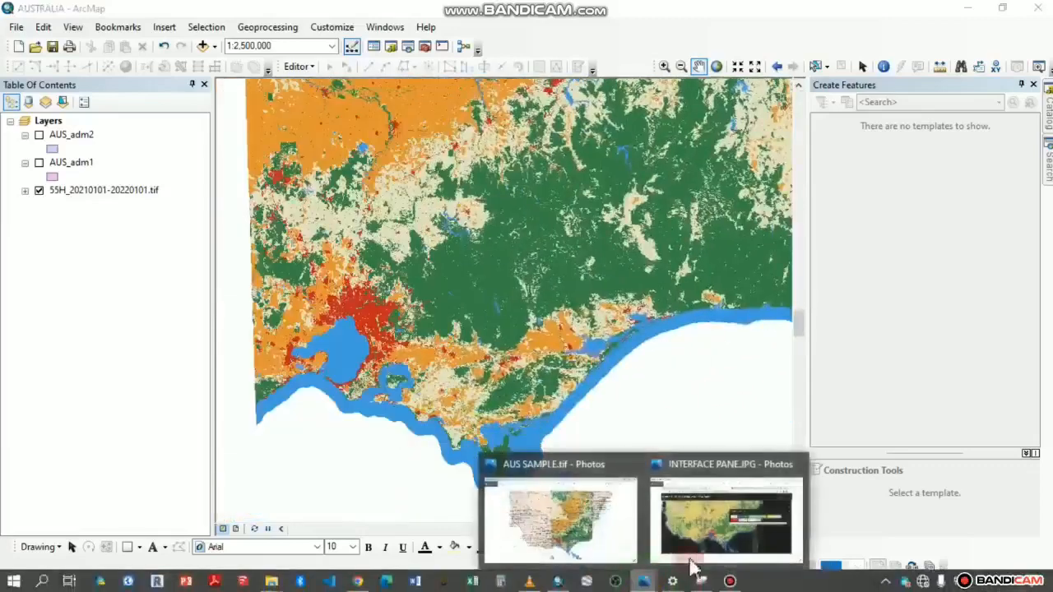
pyautogui.click(705, 545)
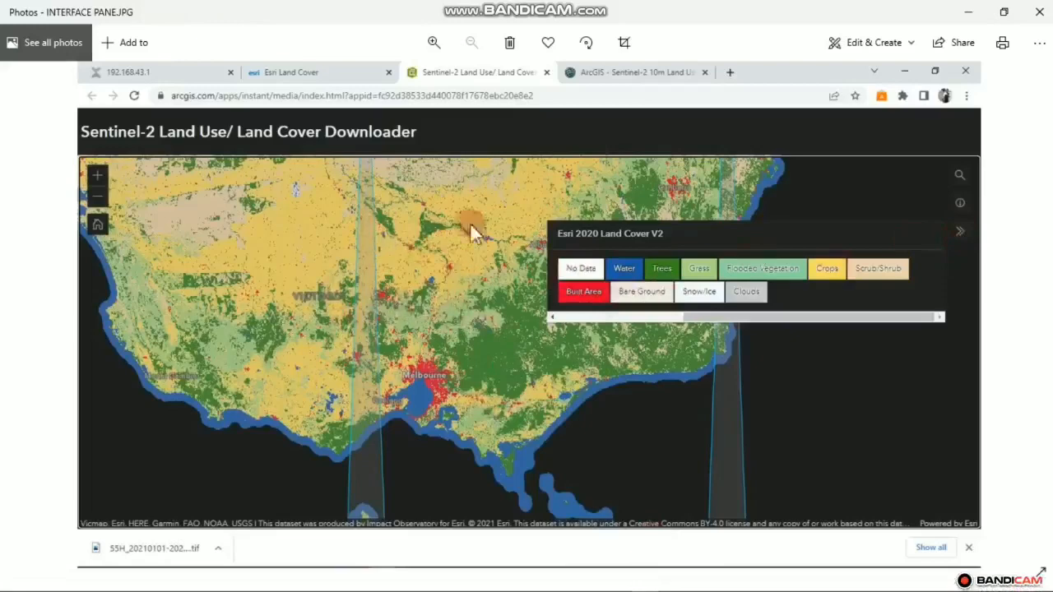
pyautogui.click(1039, 12)
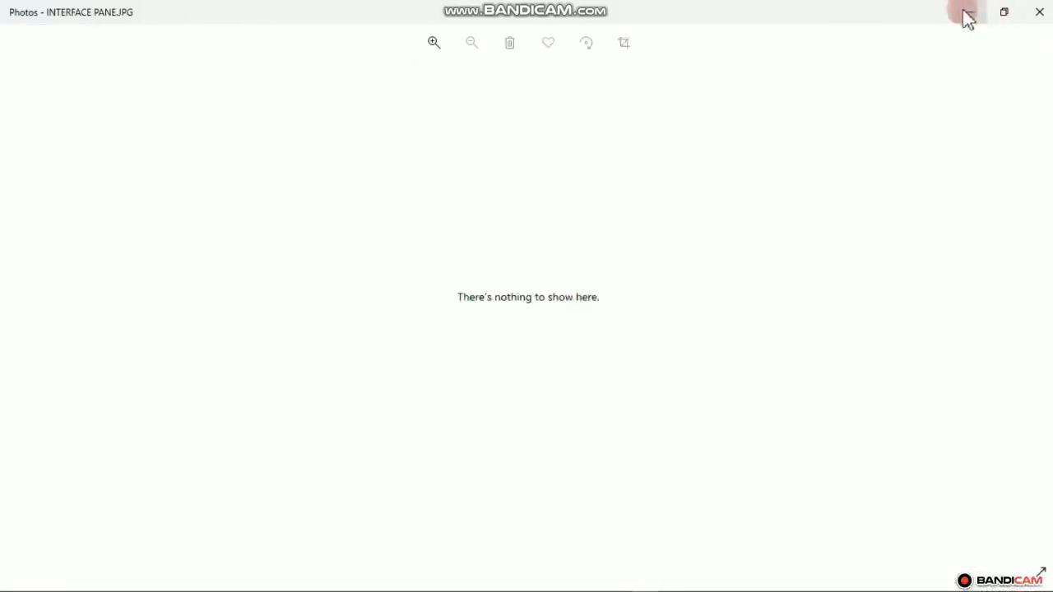
pyautogui.scroll(-1, 611, 288)
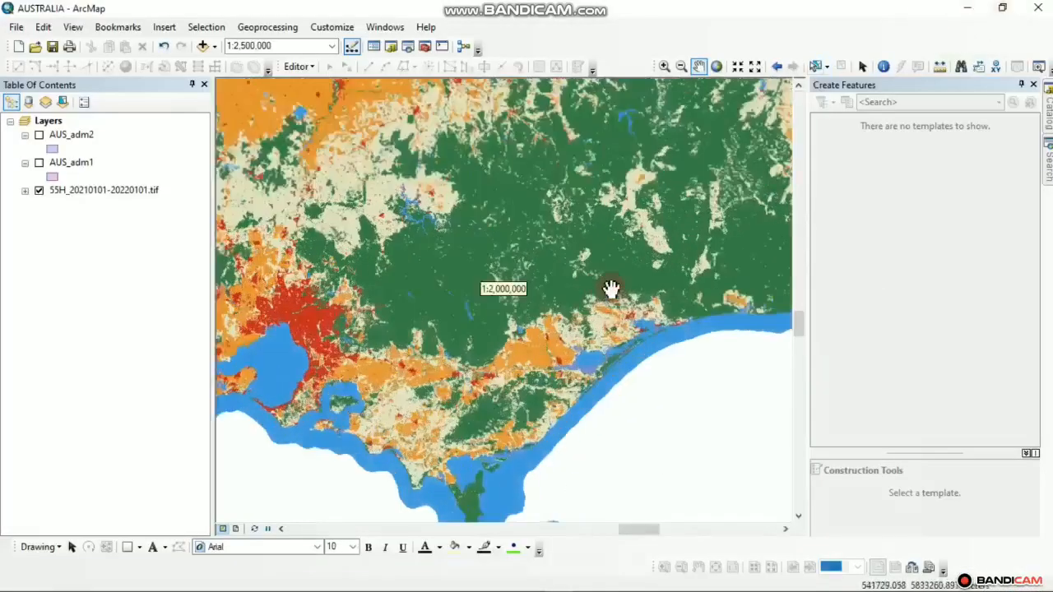
# Open and close the 55H tif layer's Properties, then expand it to list classes 0–90
pyautogui.scroll(2, 612, 289)
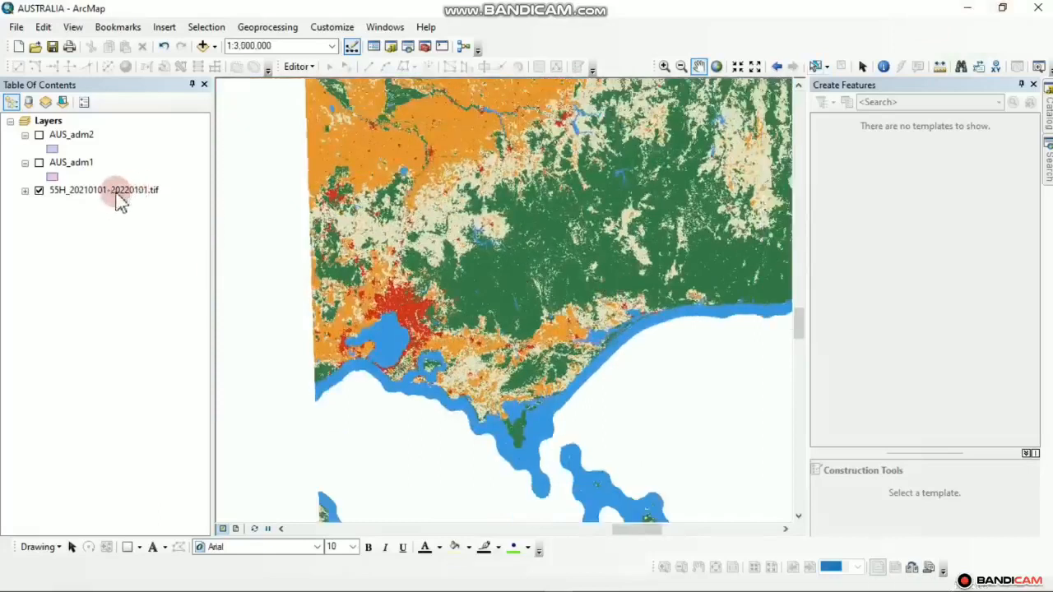
pyautogui.click(117, 198)
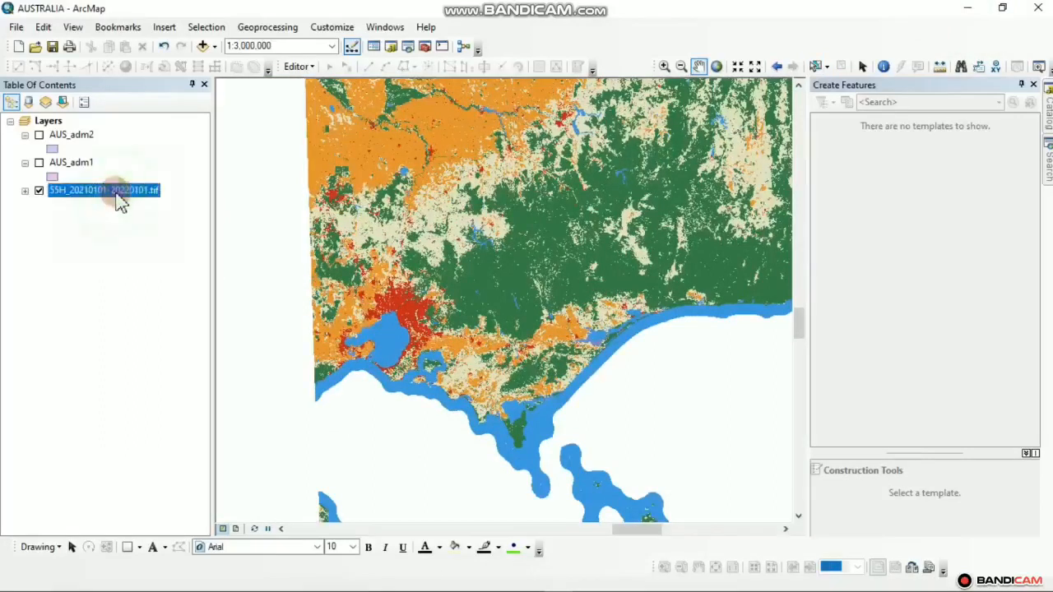
pyautogui.rightClick(118, 199)
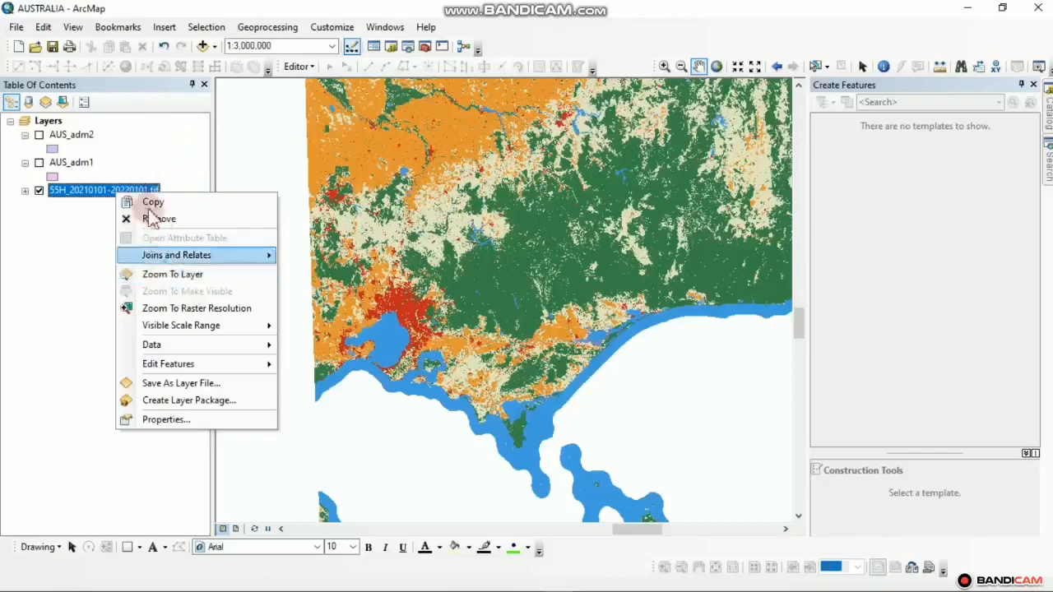
pyautogui.click(180, 420)
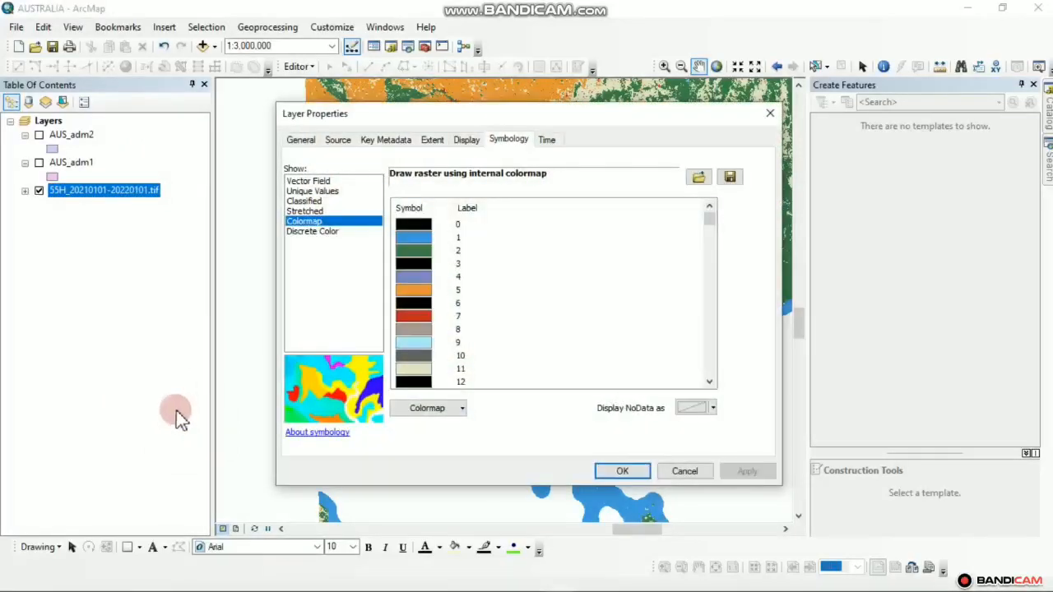
pyautogui.click(770, 113)
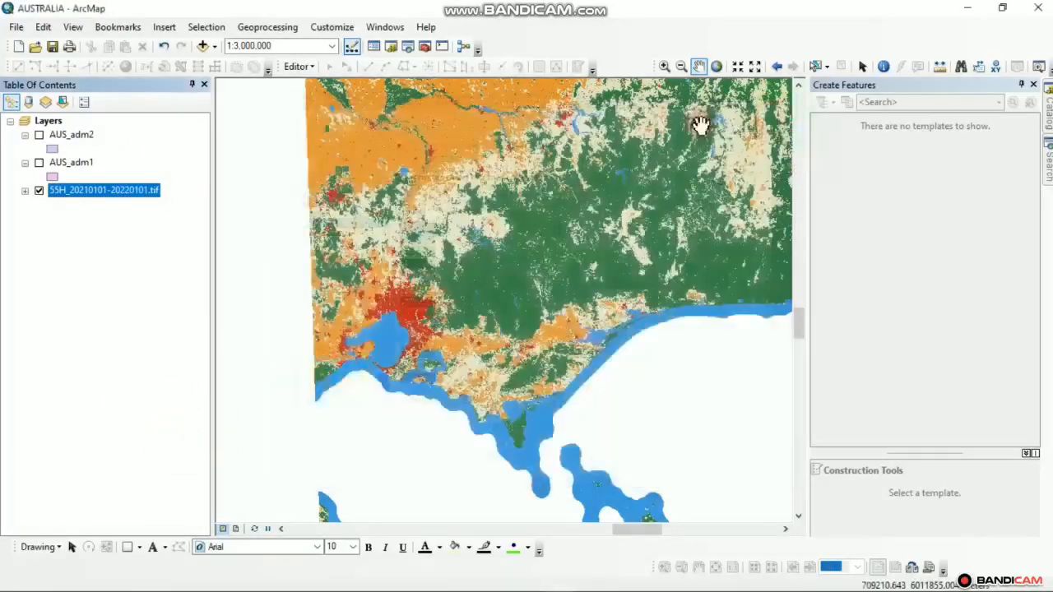
pyautogui.click(31, 231)
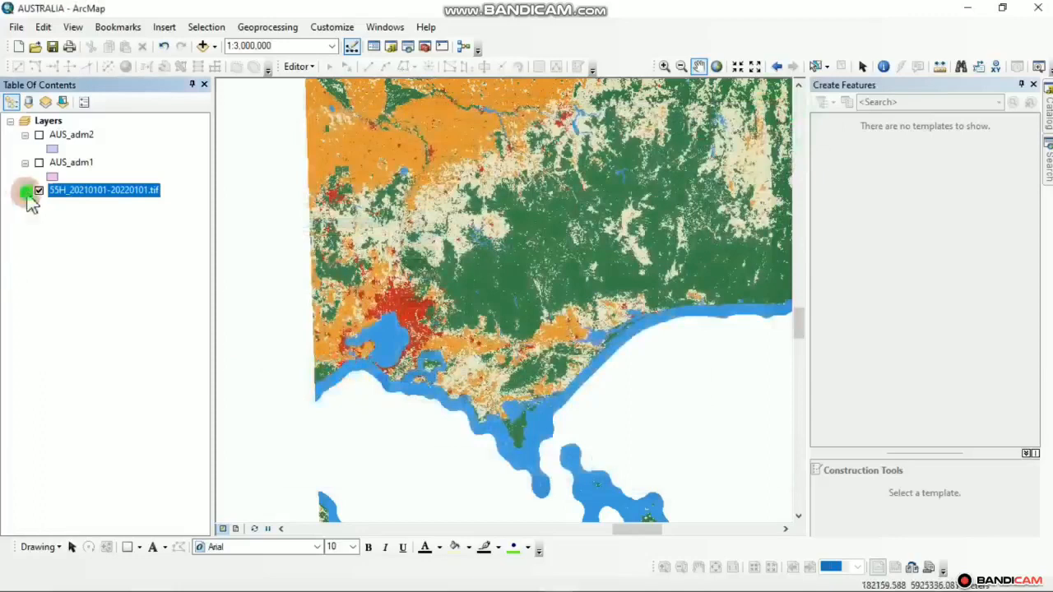
pyautogui.click(25, 192)
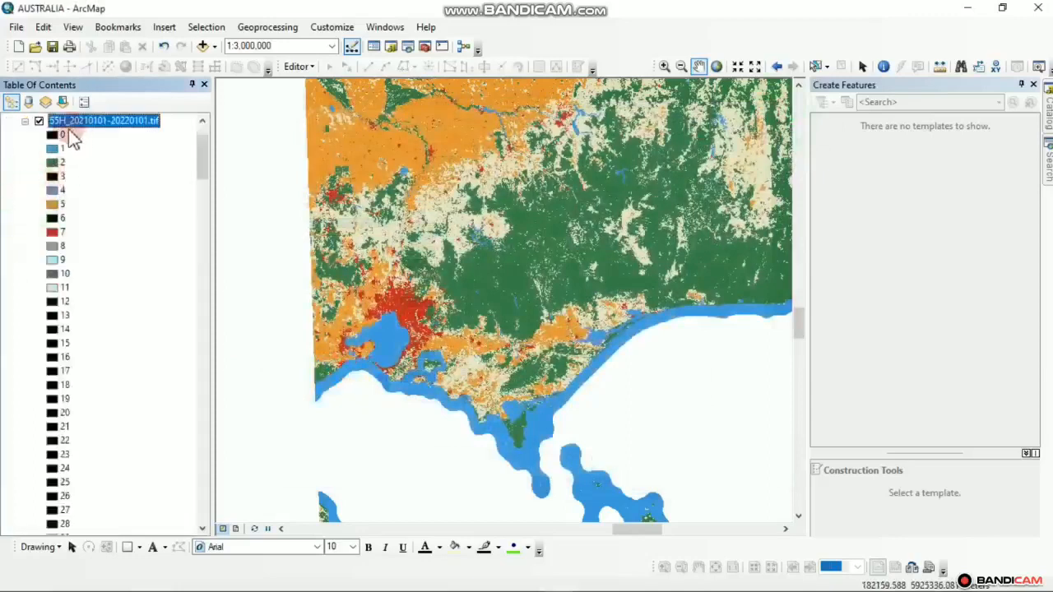
pyautogui.scroll(-20, 83, 230)
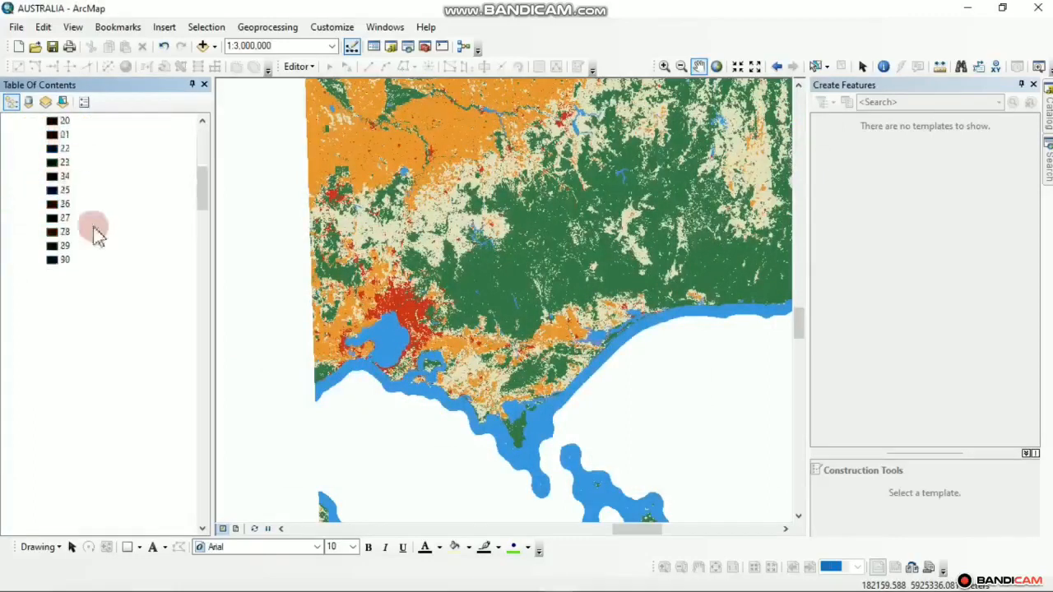
# Collapse the 55H layer's class list and open its Layer Properties at Symbology
pyautogui.scroll(-13, 81, 507)
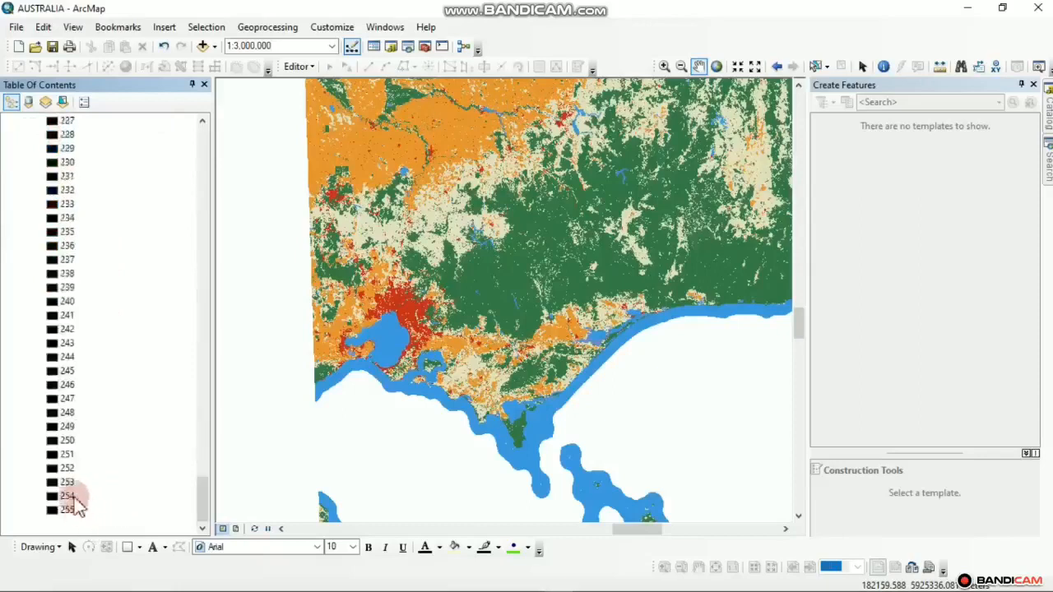
pyautogui.scroll(20, 69, 520)
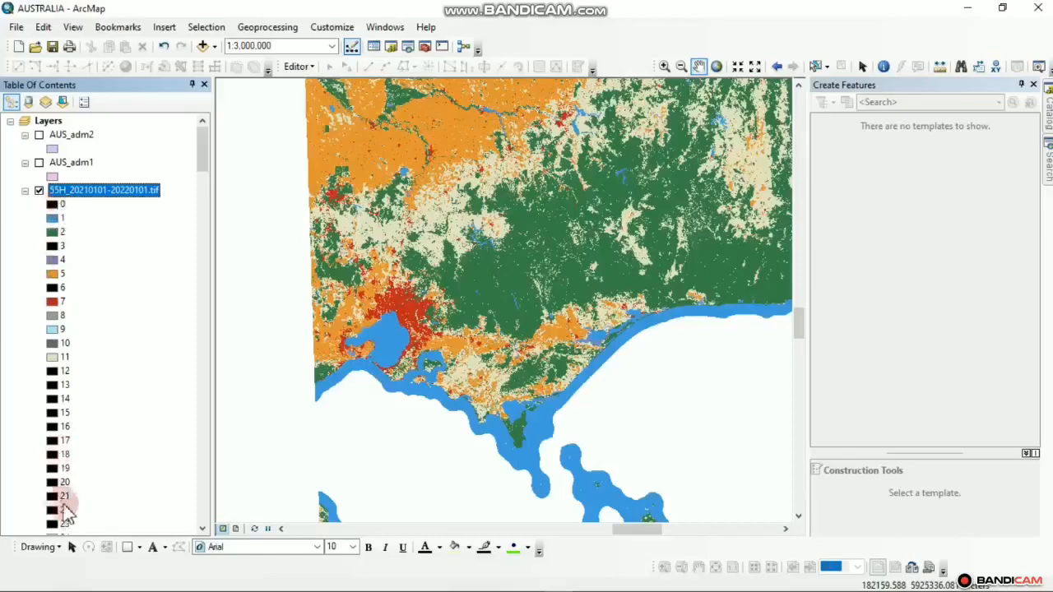
pyautogui.scroll(2, 589, 306)
pyautogui.scroll(-1, 590, 309)
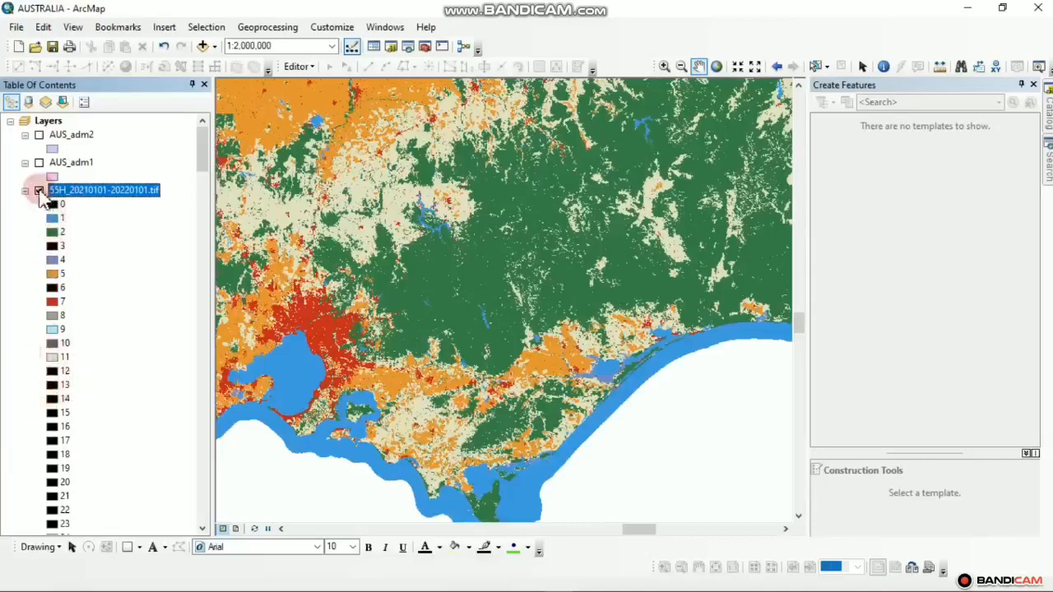
pyautogui.click(24, 190)
pyautogui.rightClick(56, 191)
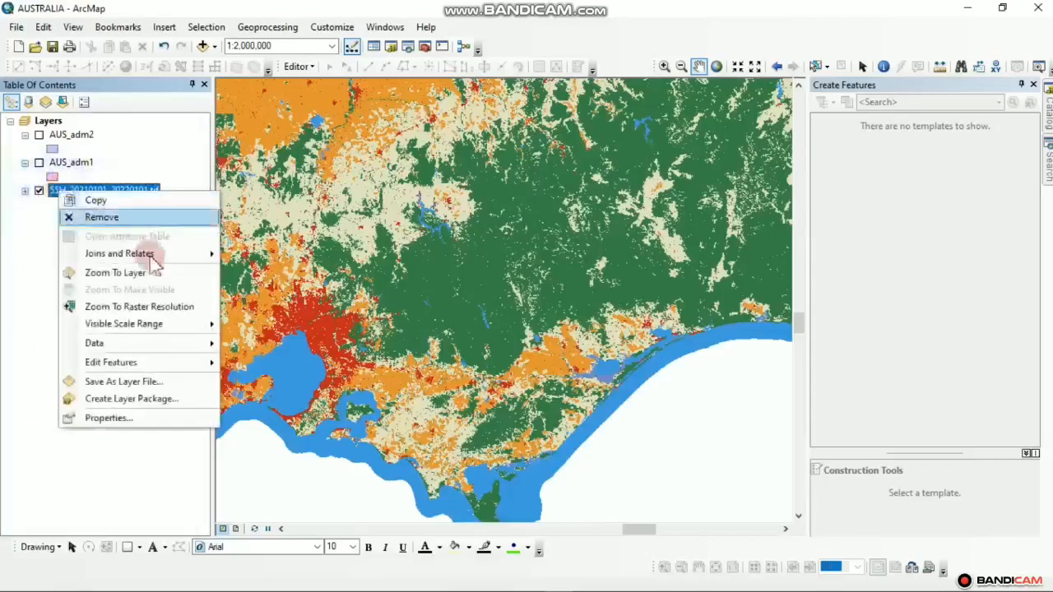
pyautogui.click(153, 417)
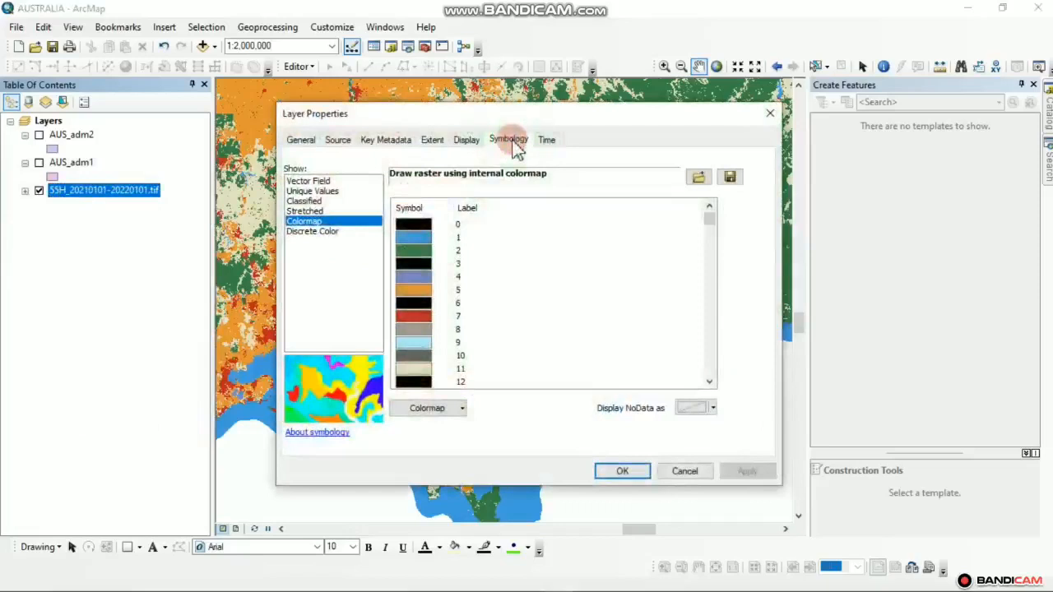
# Switch the raster symbology to Unique Values and build its raster attribute table
pyautogui.click(333, 194)
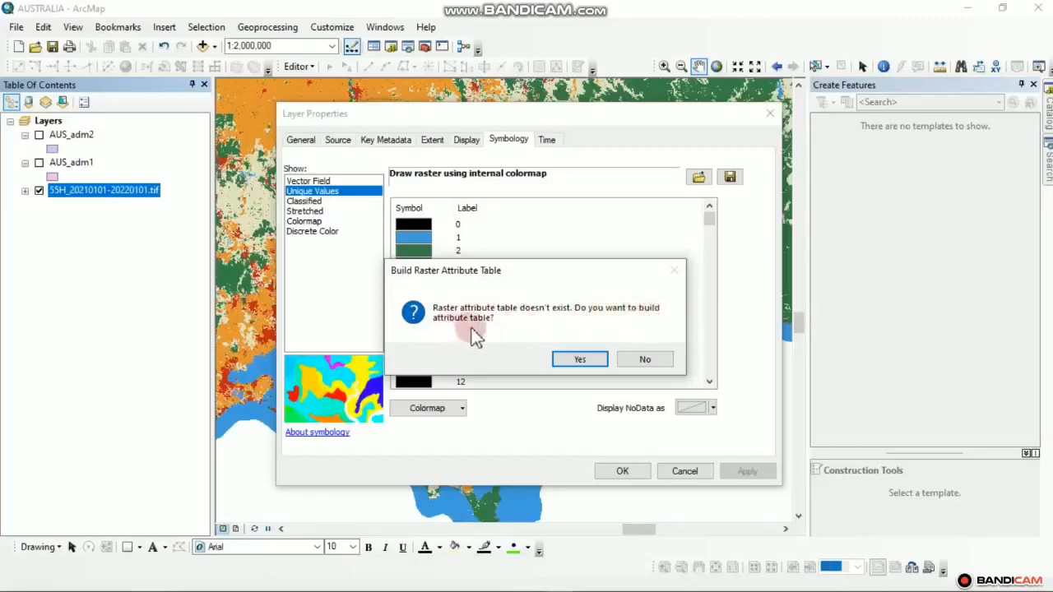
pyautogui.click(578, 360)
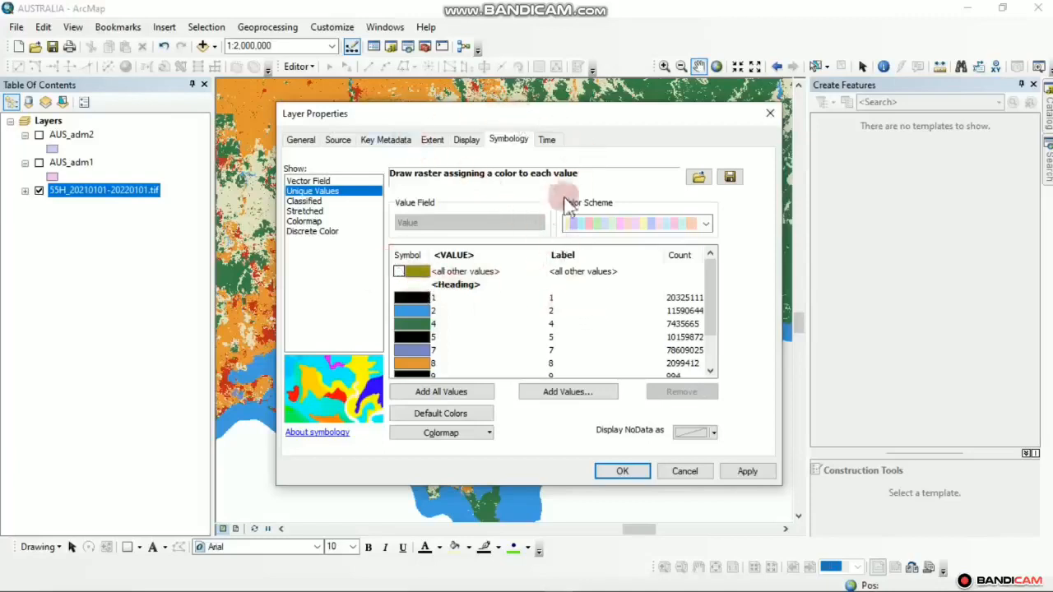
pyautogui.scroll(-1, 502, 309)
pyautogui.scroll(1, 496, 323)
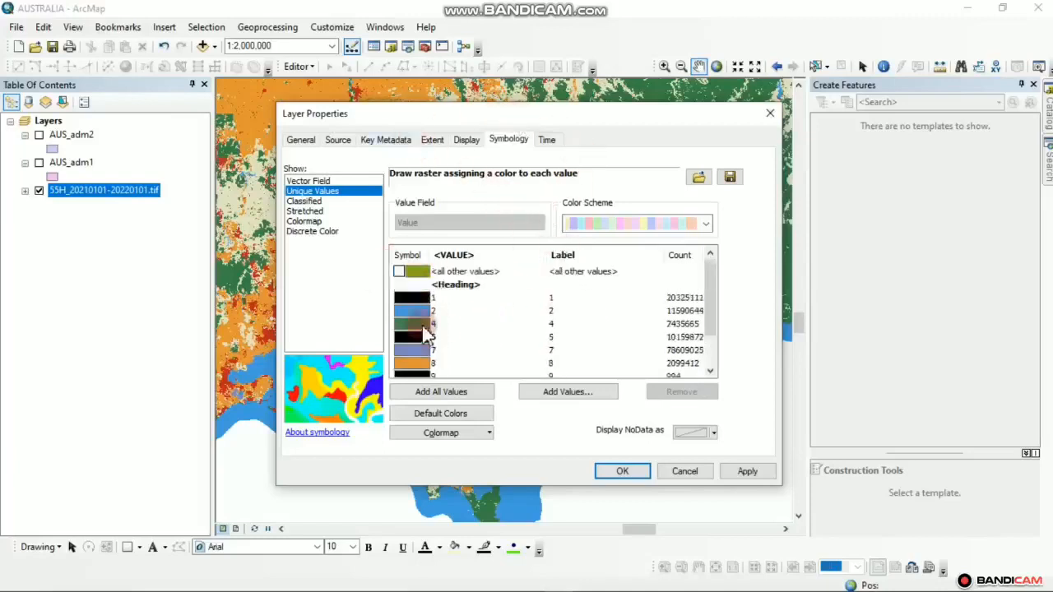
pyautogui.scroll(-1, 489, 338)
pyautogui.scroll(1, 487, 354)
# Apply the unique-value symbology (values 1–11) and close Layer Properties
pyautogui.click(749, 476)
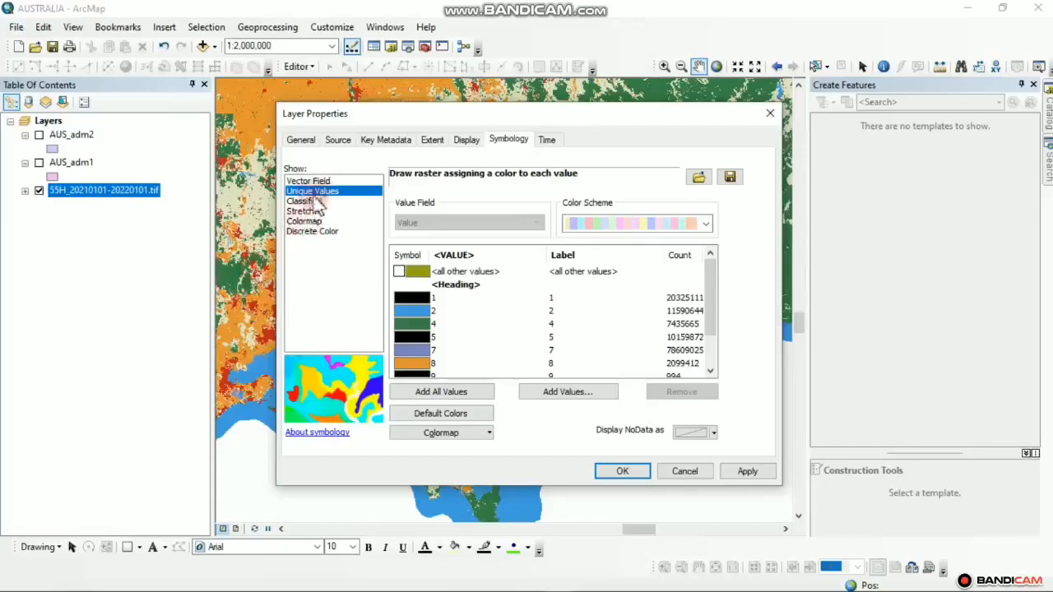
pyautogui.scroll(-3, 672, 332)
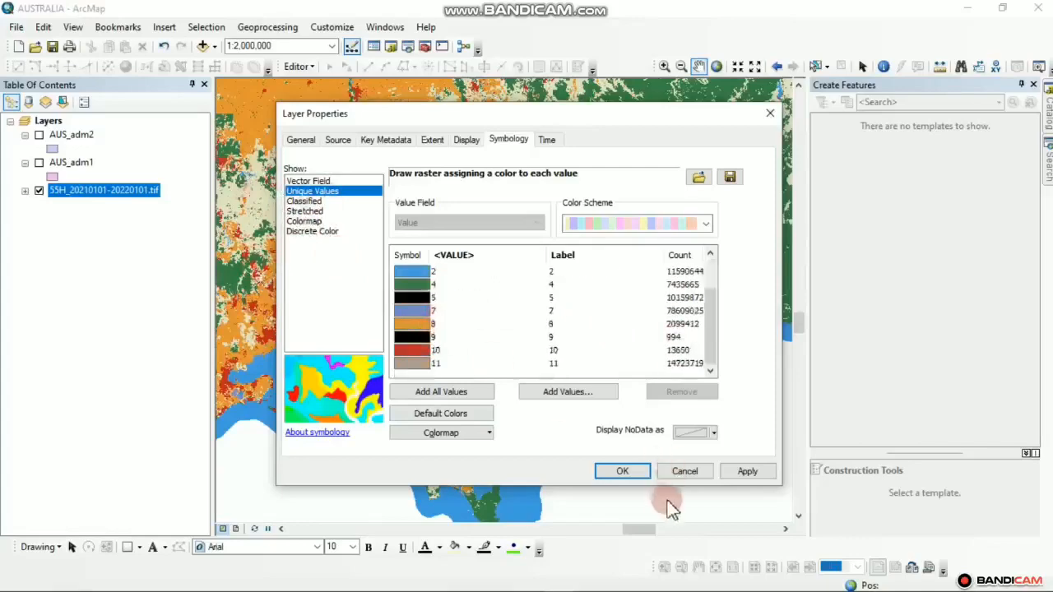
pyautogui.click(745, 471)
pyautogui.click(609, 472)
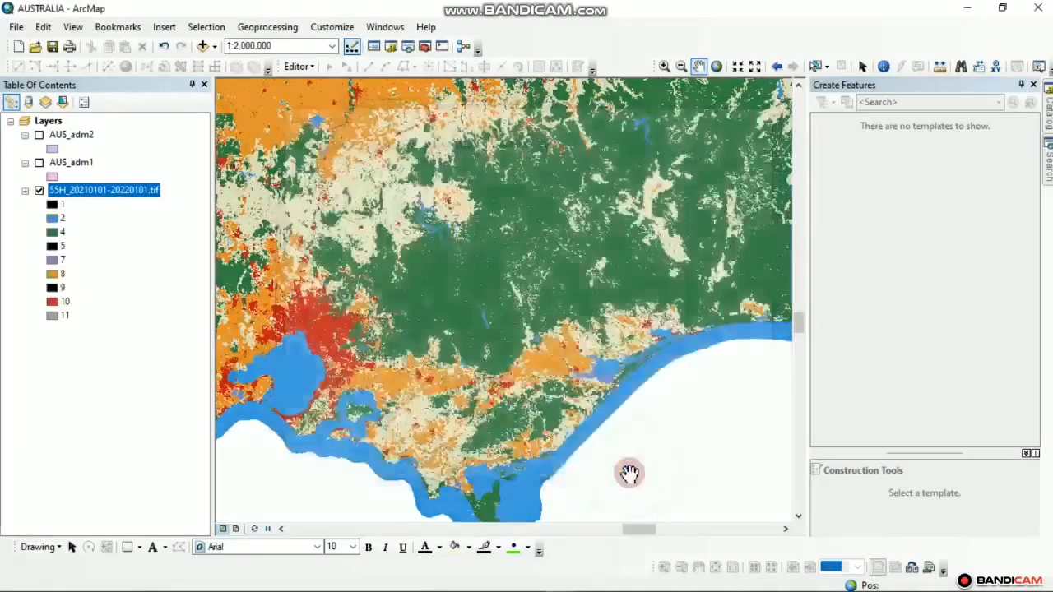
pyautogui.scroll(2, 397, 245)
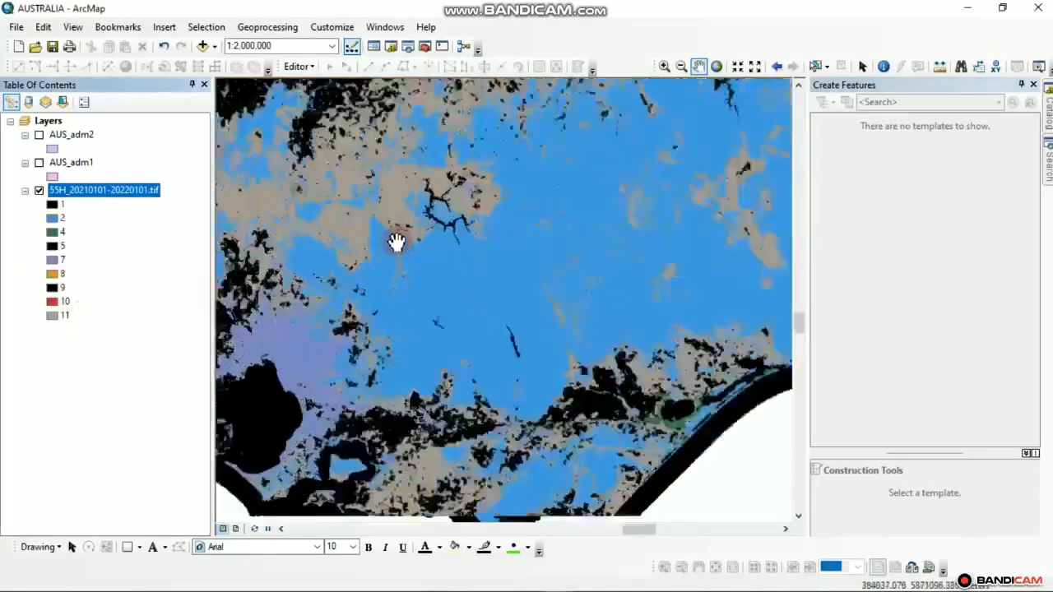
pyautogui.scroll(-2, 451, 279)
pyautogui.scroll(-1, 452, 280)
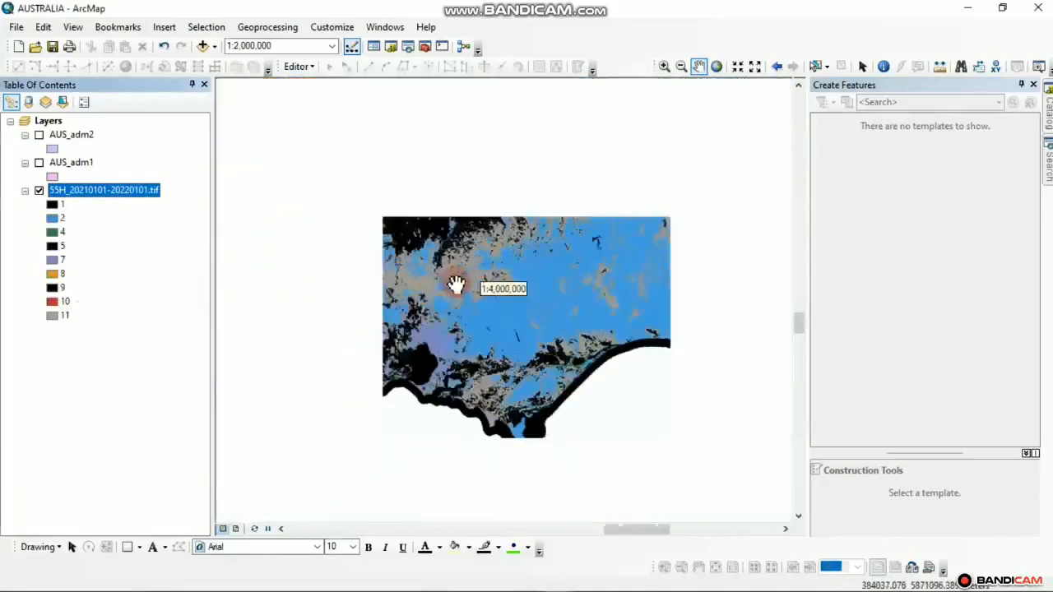
pyautogui.moveTo(630, 589)
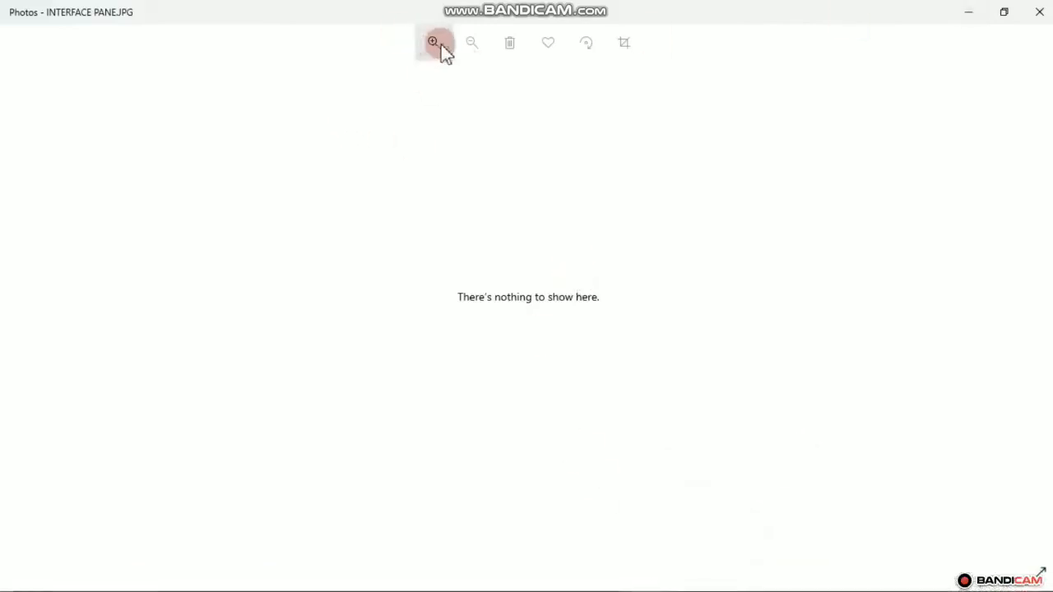
# Put away both Photos windows, including AUS SAMPLE.tif, so ArcMap is in front
pyautogui.click(961, 15)
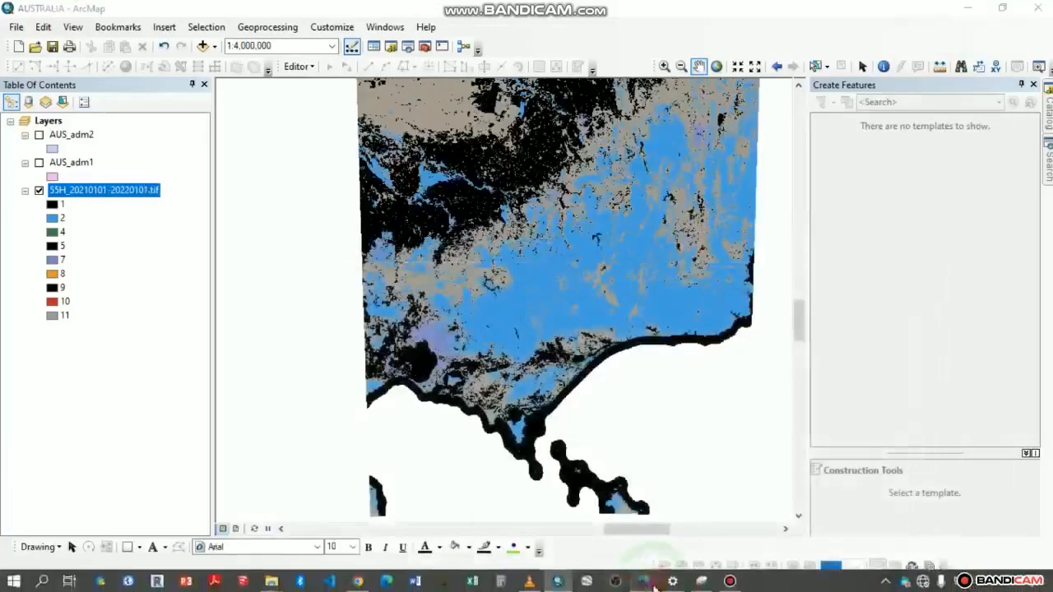
pyautogui.moveTo(654, 584)
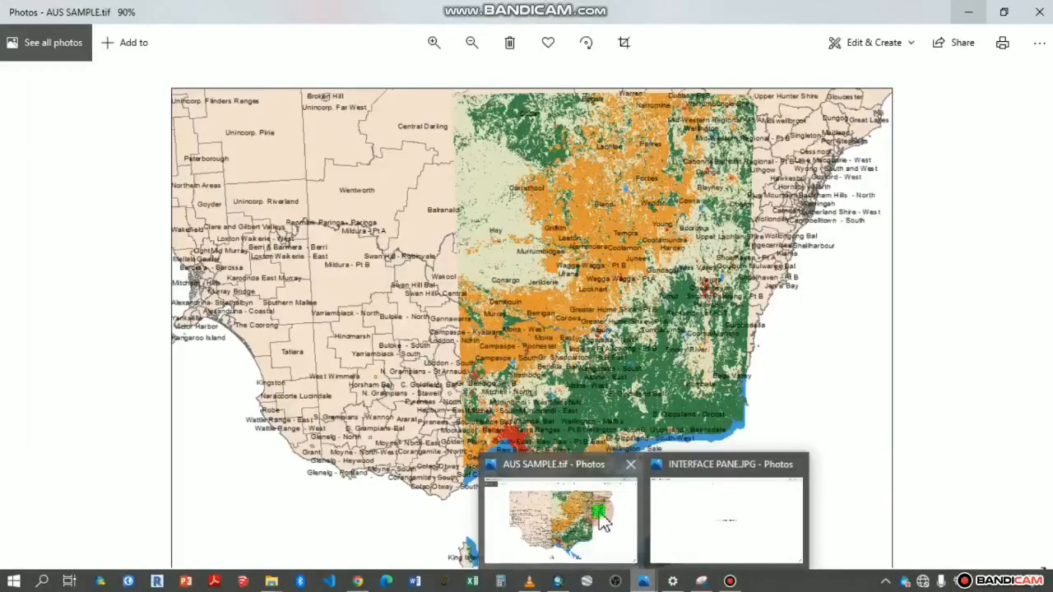
pyautogui.click(601, 520)
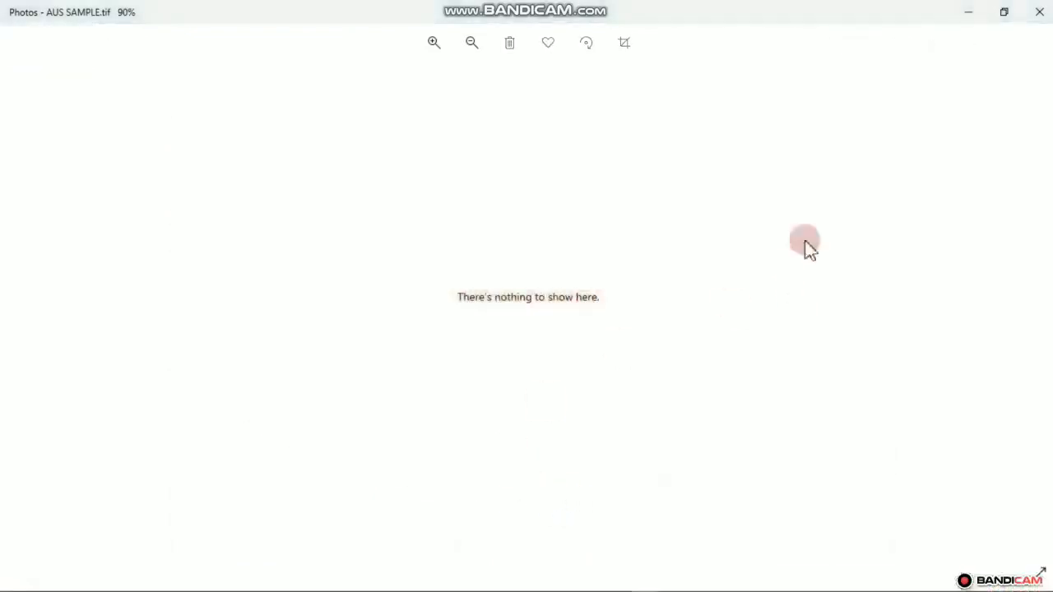
pyautogui.click(966, 10)
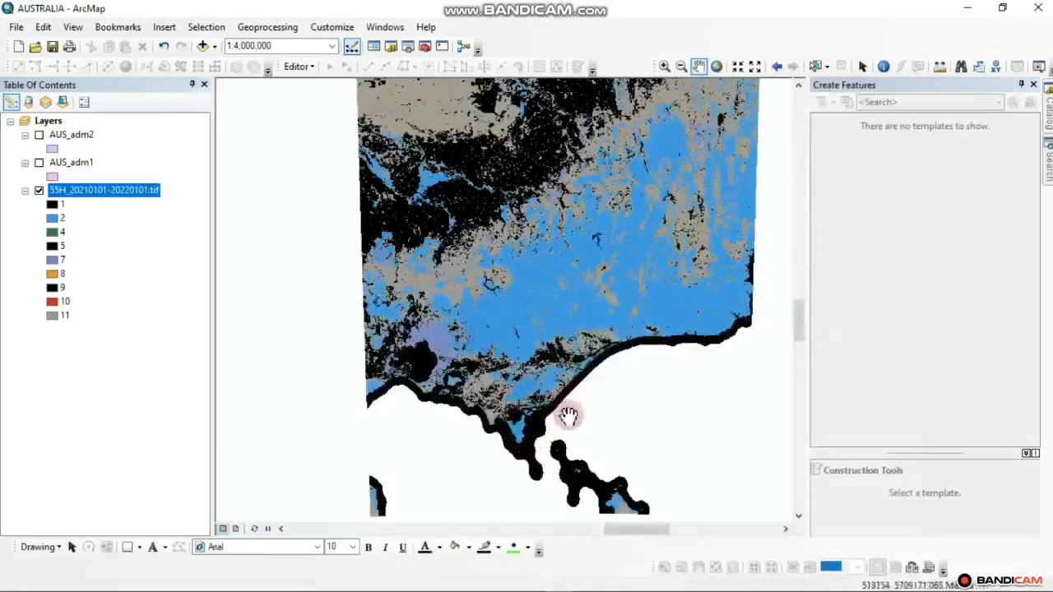
# Switch the 55H raster's symbology back to its internal Colormap and apply it
pyautogui.scroll(1, 540, 365)
pyautogui.scroll(1, 540, 364)
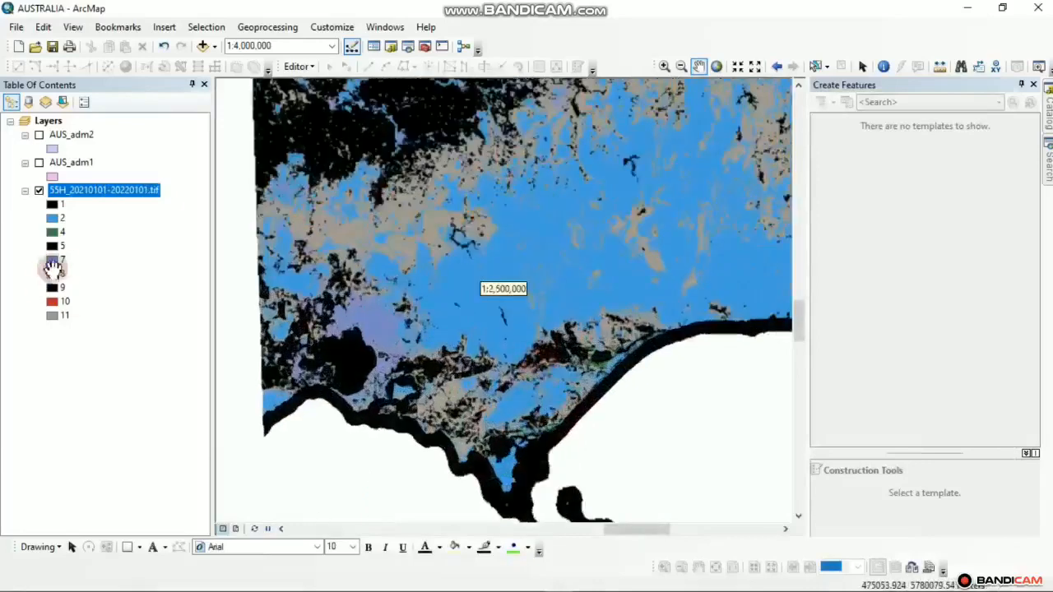
pyautogui.rightClick(140, 189)
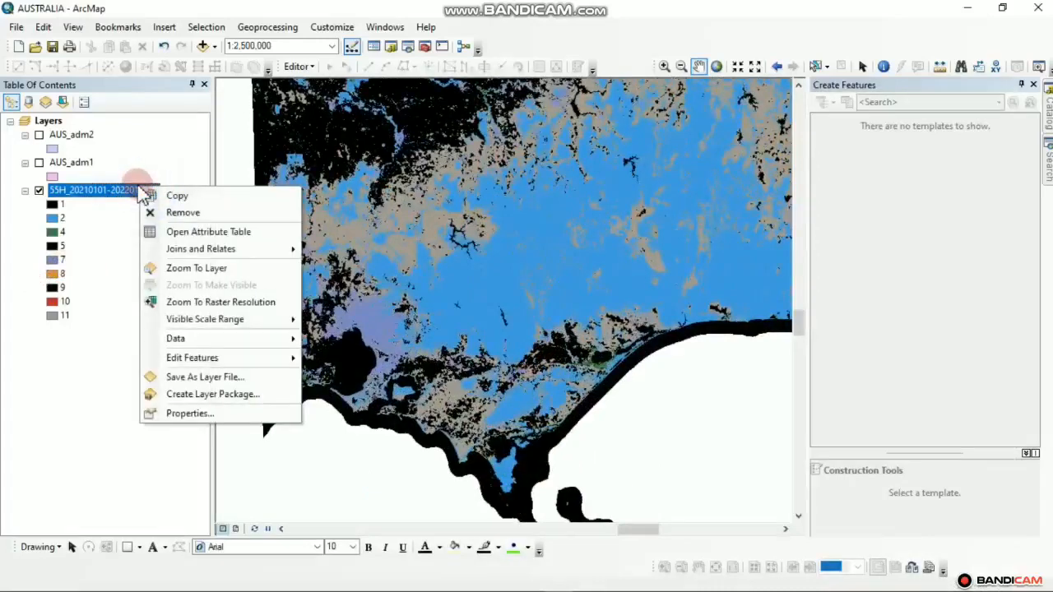
pyautogui.click(187, 423)
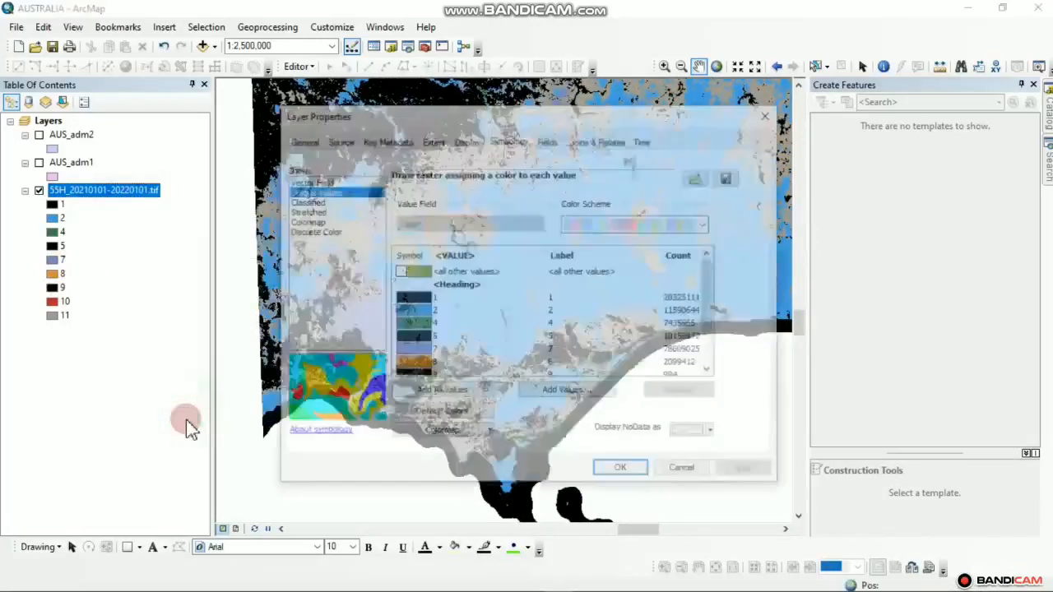
pyautogui.click(316, 224)
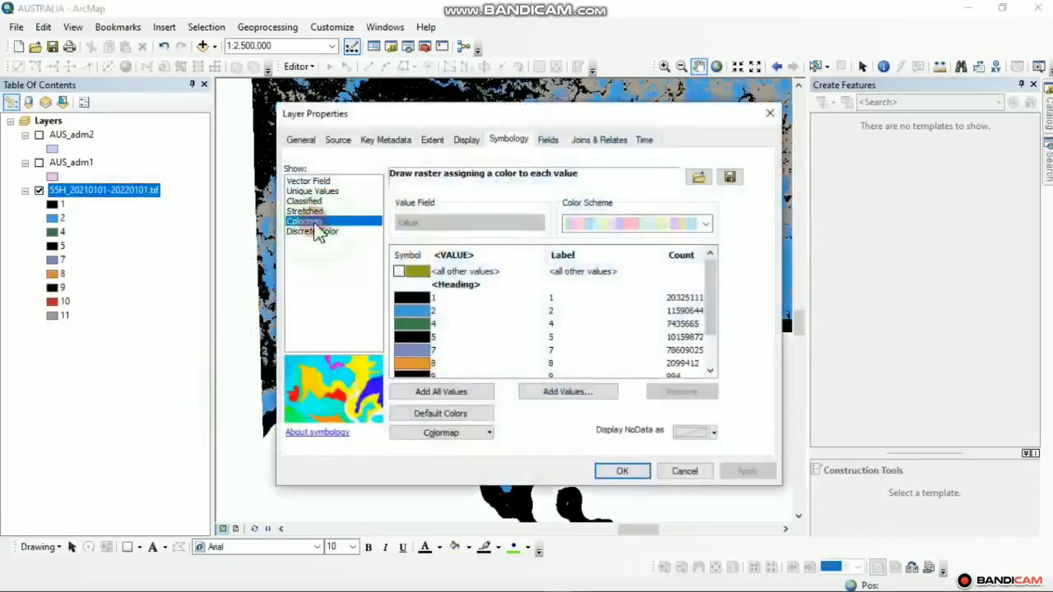
pyautogui.click(739, 482)
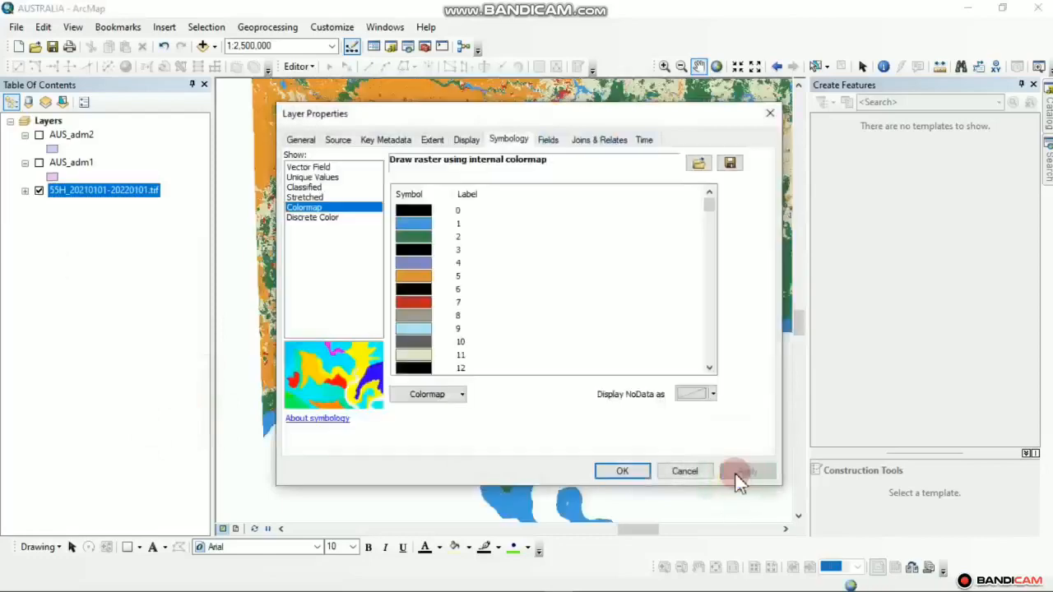
pyautogui.click(621, 473)
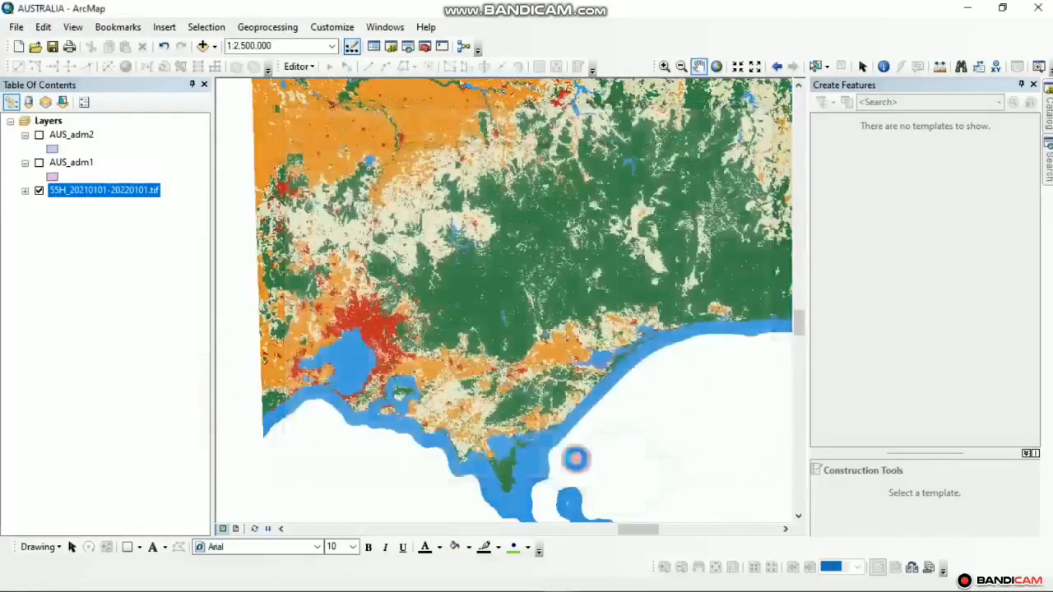
pyautogui.rightClick(138, 201)
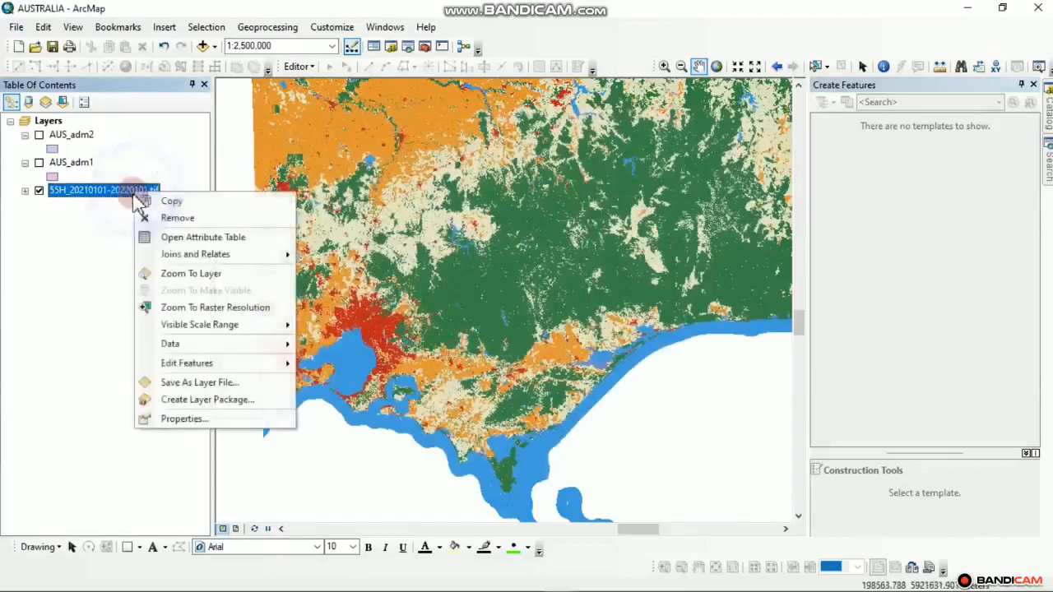
# Check the 55H raster's attribute table of nine class values with pixel counts, expand its legend, and close the table
pyautogui.click(198, 238)
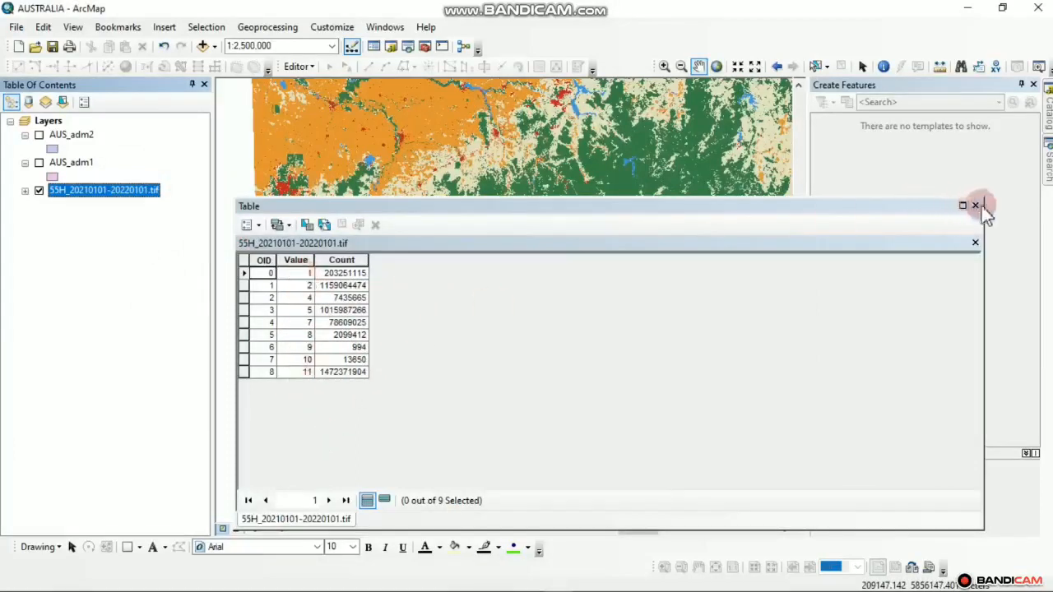
pyautogui.click(25, 192)
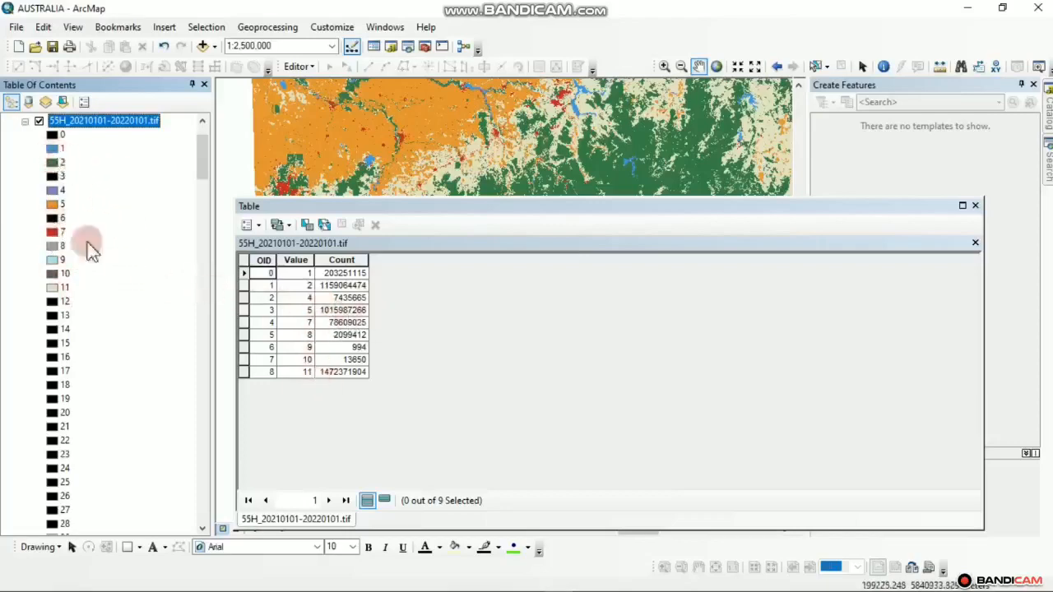
pyautogui.click(983, 204)
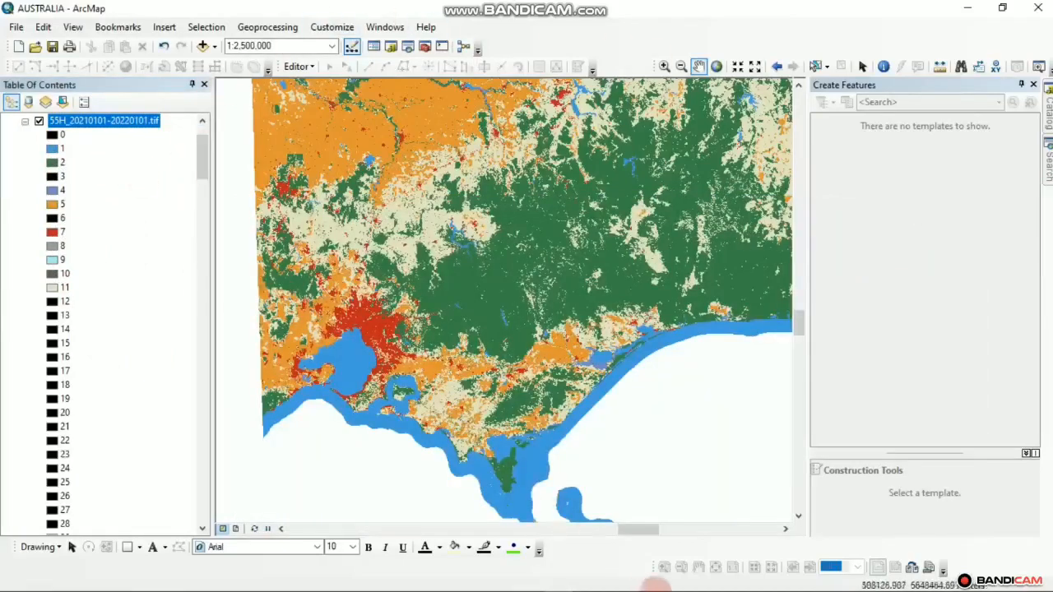
pyautogui.click(728, 583)
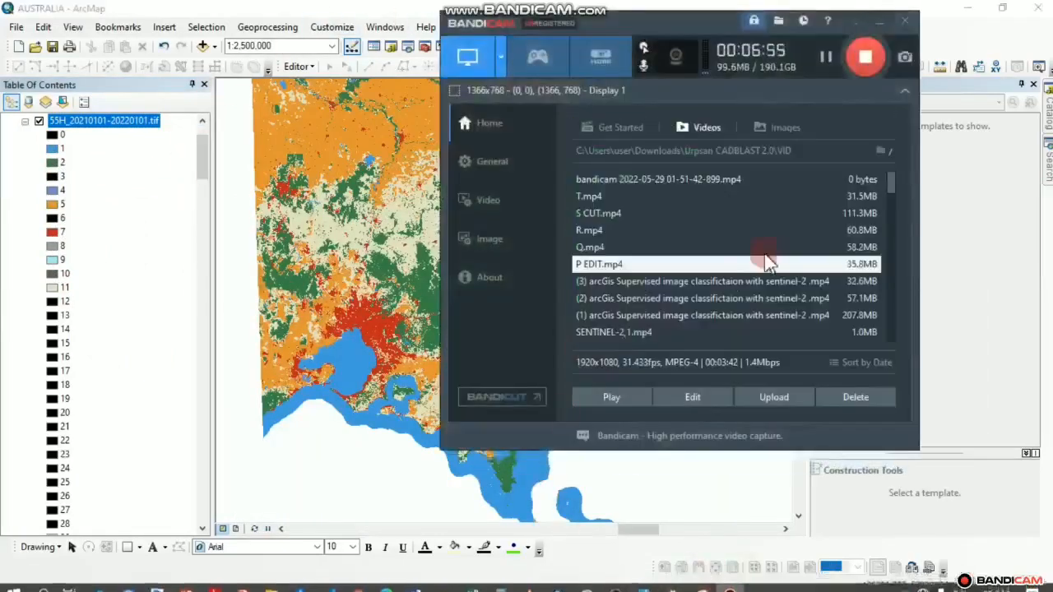
# Collapse the raster legend, hide the land-cover raster, and show the AUS_adm1 state polygons
pyautogui.click(876, 23)
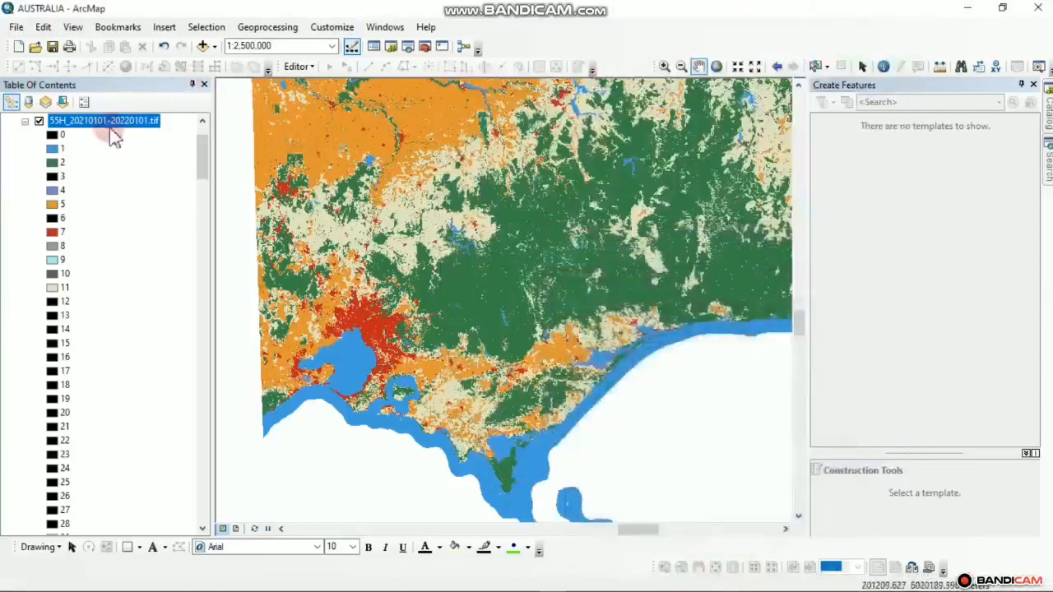
pyautogui.click(25, 121)
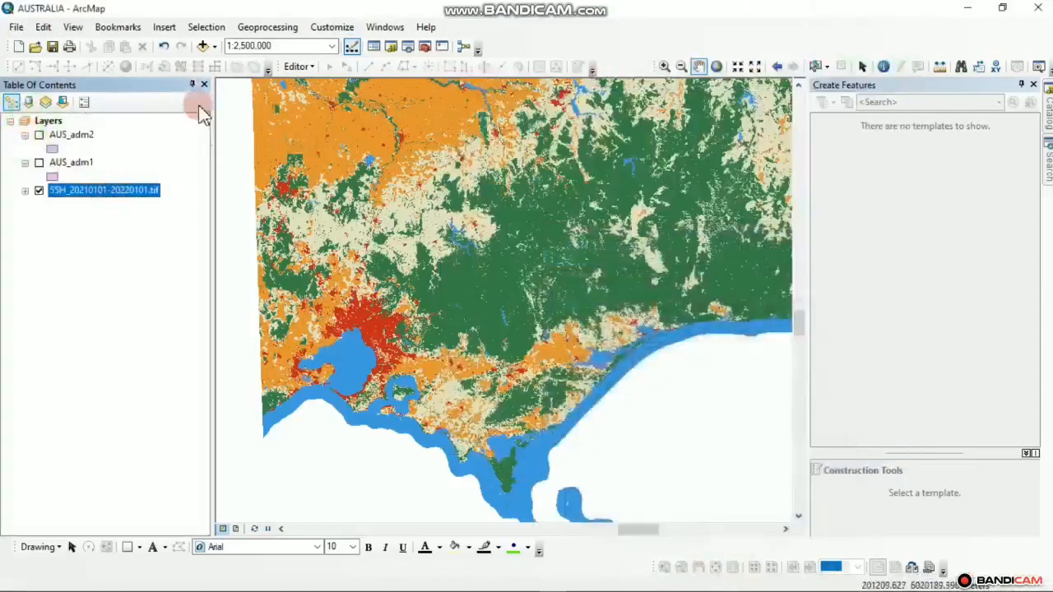
pyautogui.scroll(-2, 442, 292)
pyautogui.scroll(3, 444, 293)
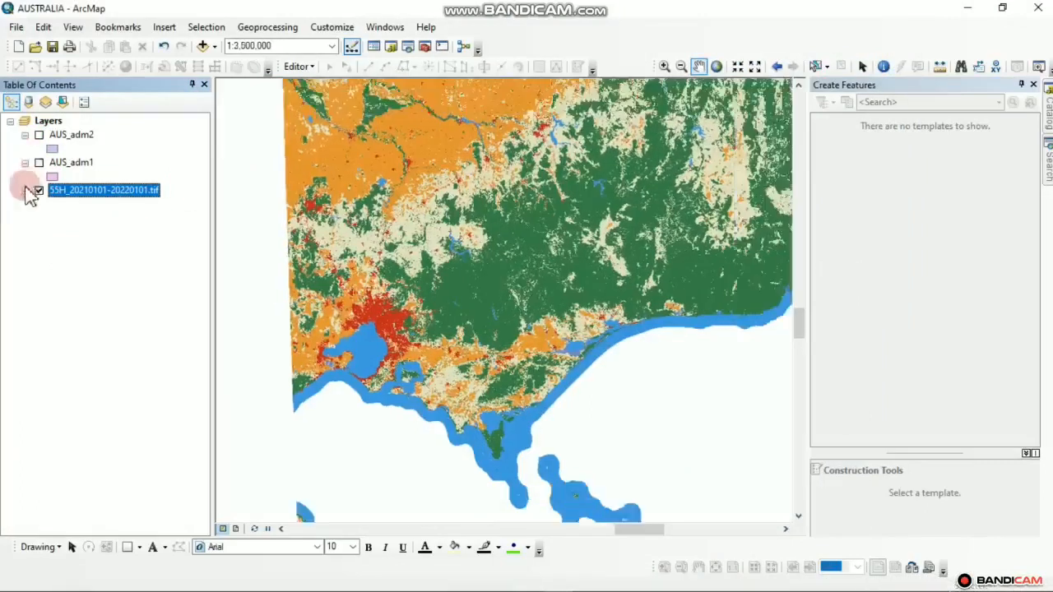
pyautogui.click(38, 190)
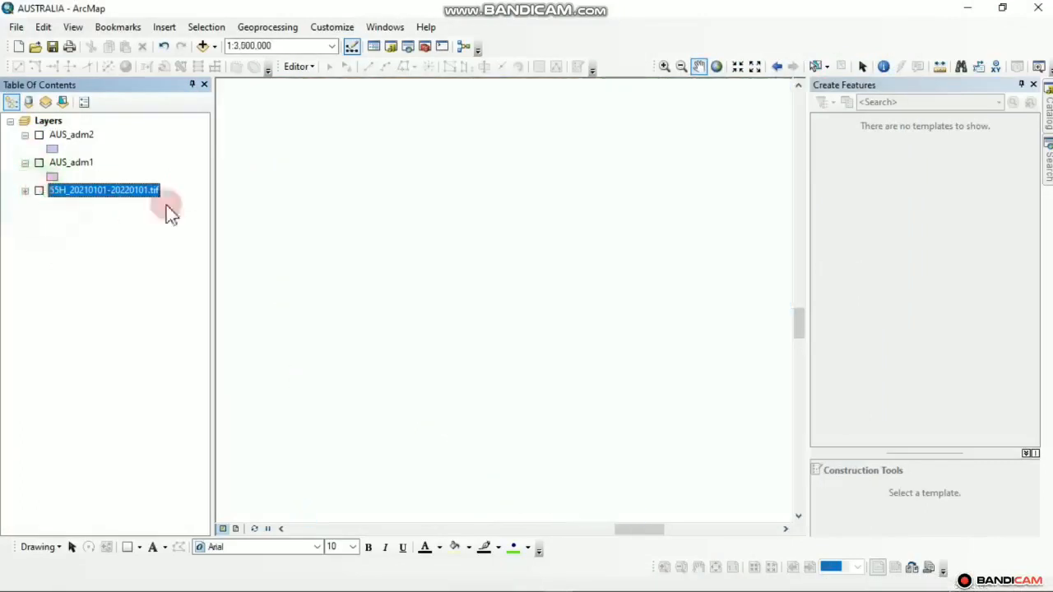
pyautogui.click(39, 163)
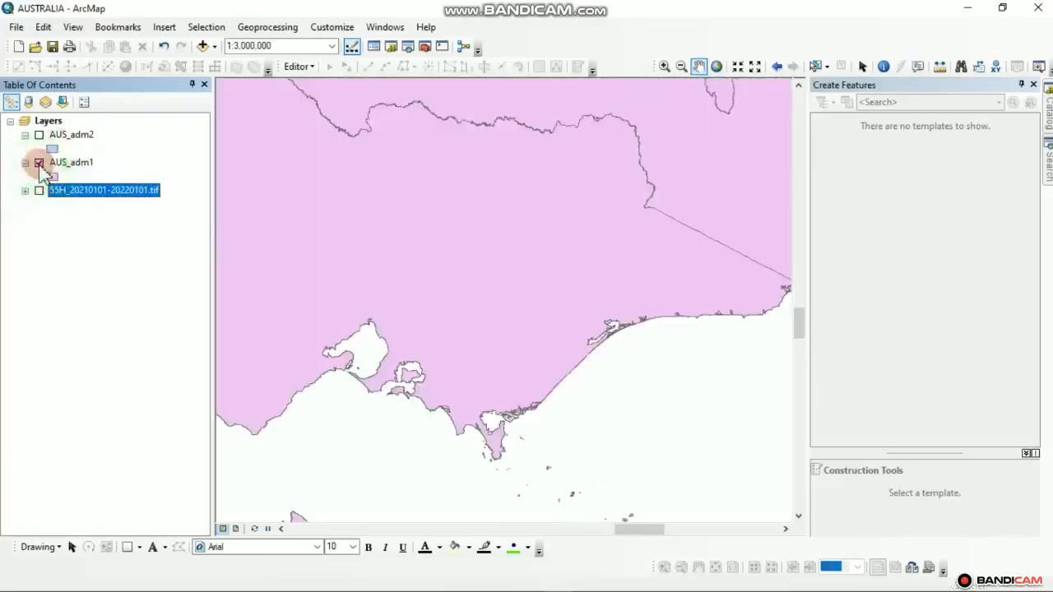
# Review Victoria among the 11 states and territories in the AUS_adm1 attribute table, then close it
pyautogui.rightClick(70, 165)
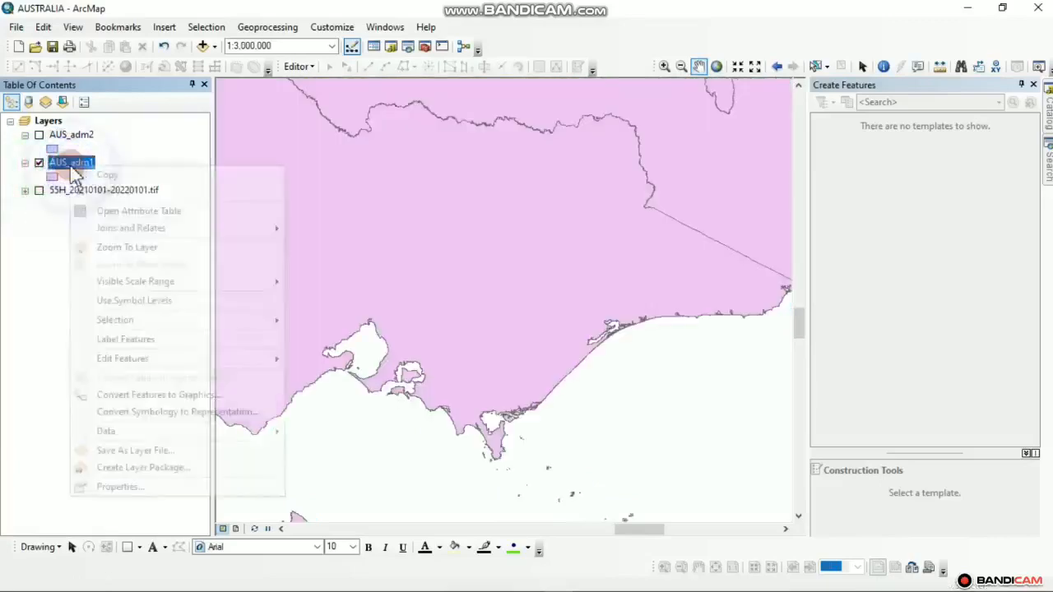
pyautogui.click(123, 209)
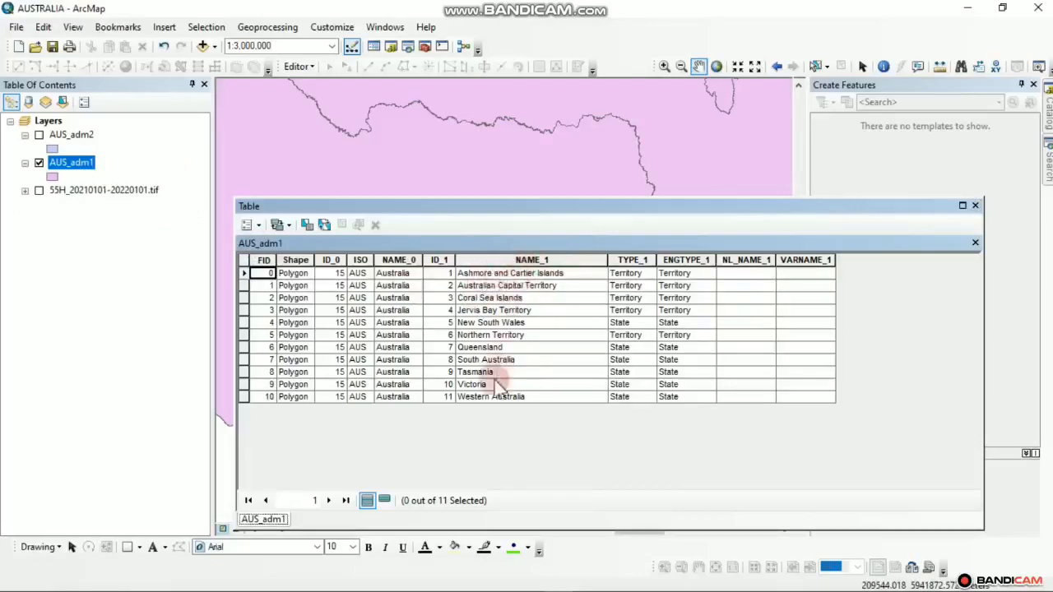
pyautogui.click(976, 206)
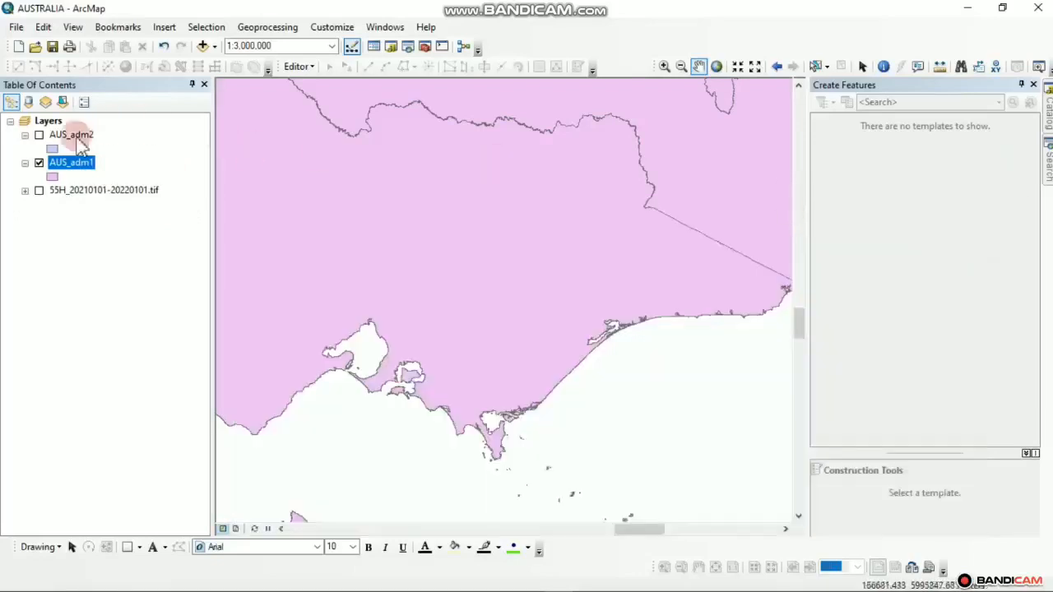
# Label the AUS_adm1 states and zoom out to 1:8,000,000 over southeast Australia and Tasmania, opening Layer Properties
pyautogui.rightClick(80, 172)
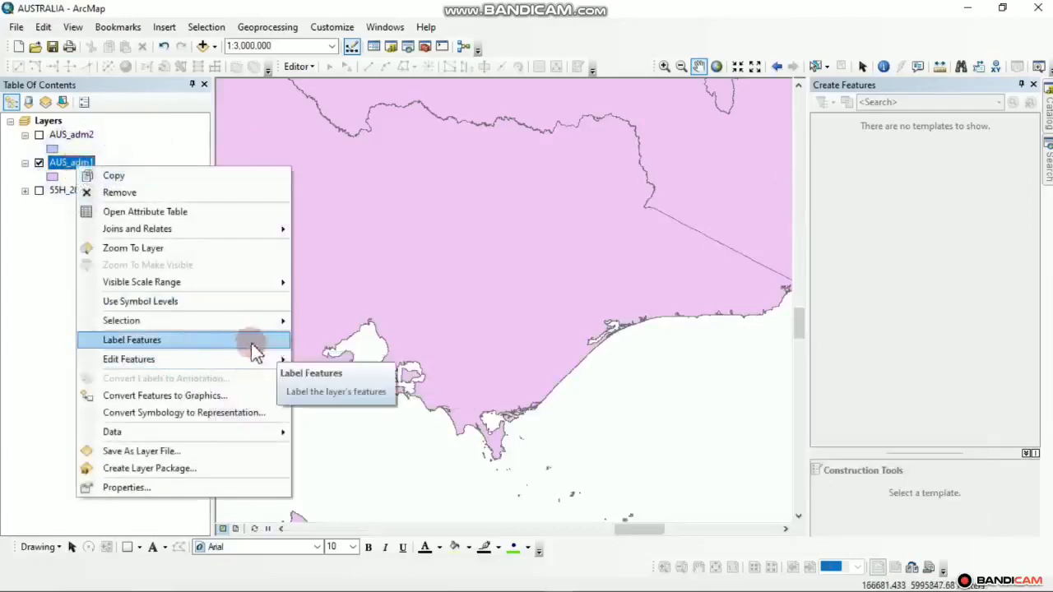
pyautogui.click(214, 340)
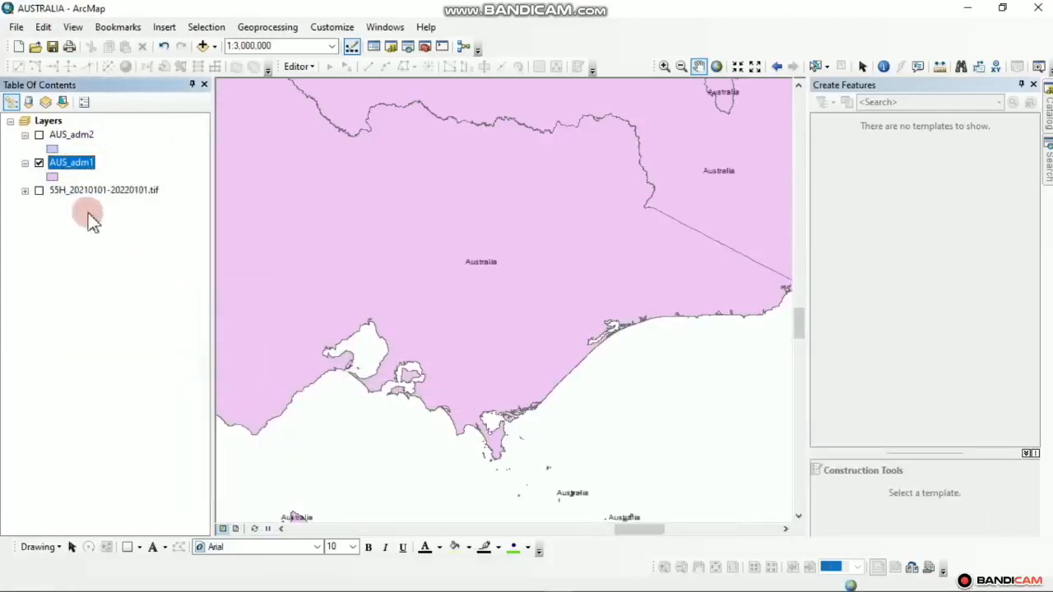
pyautogui.scroll(4, 648, 358)
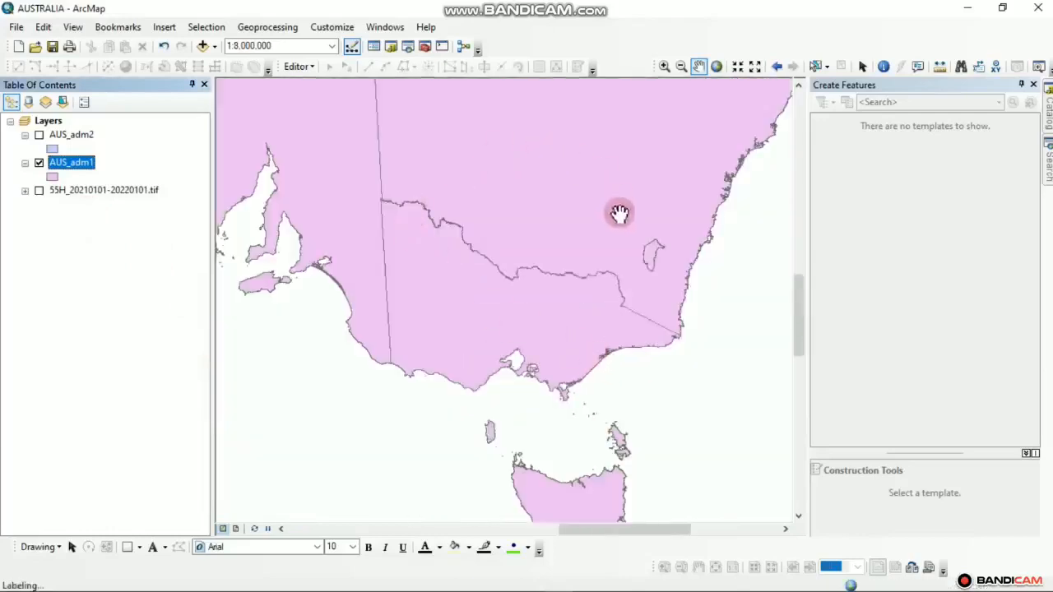
pyautogui.moveTo(467, 237); pyautogui.dragTo(493, 313)
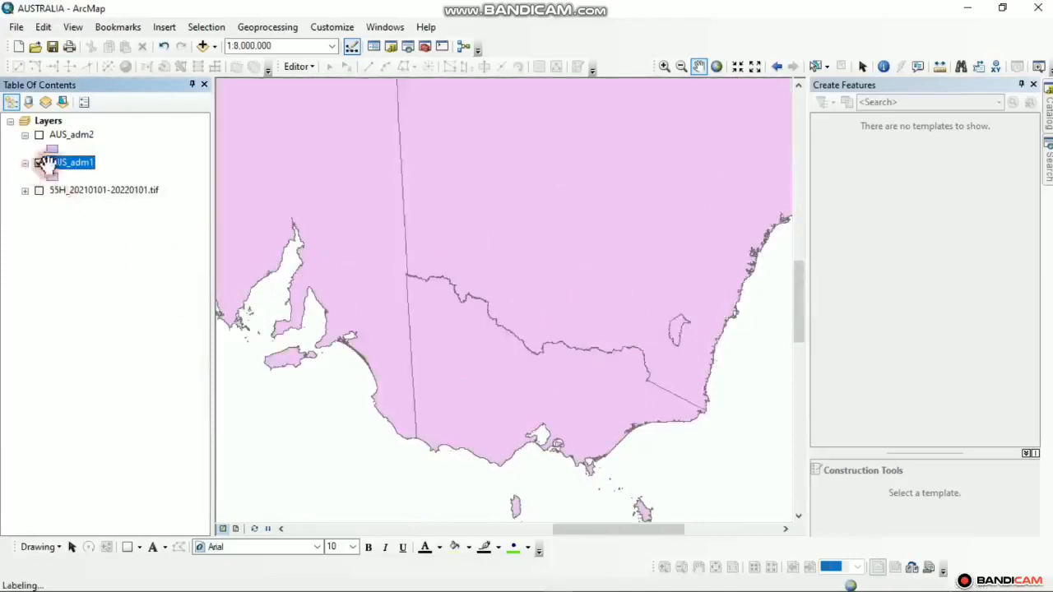
pyautogui.rightClick(80, 167)
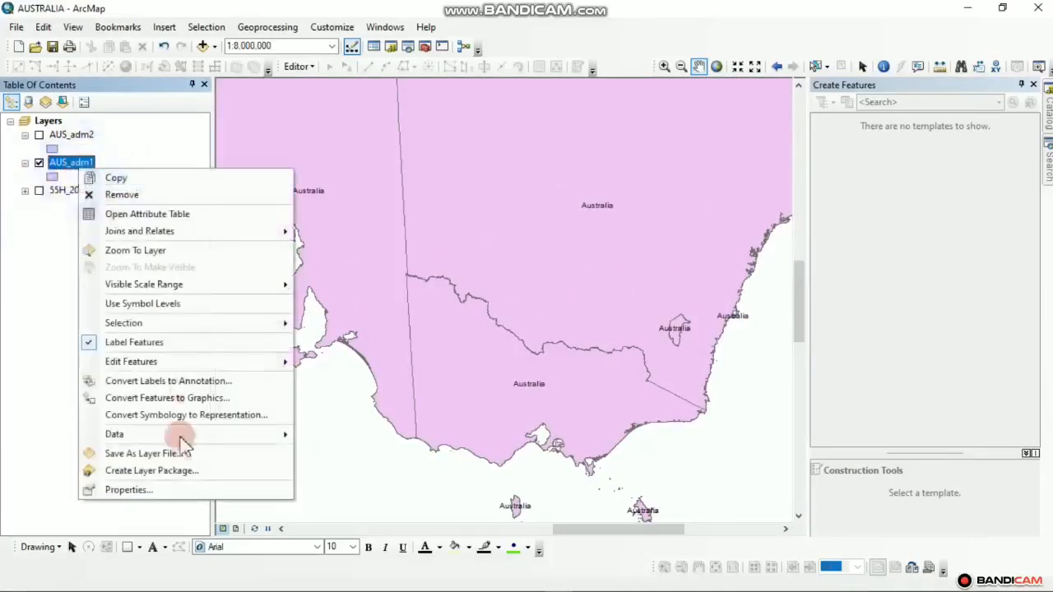
pyautogui.click(165, 489)
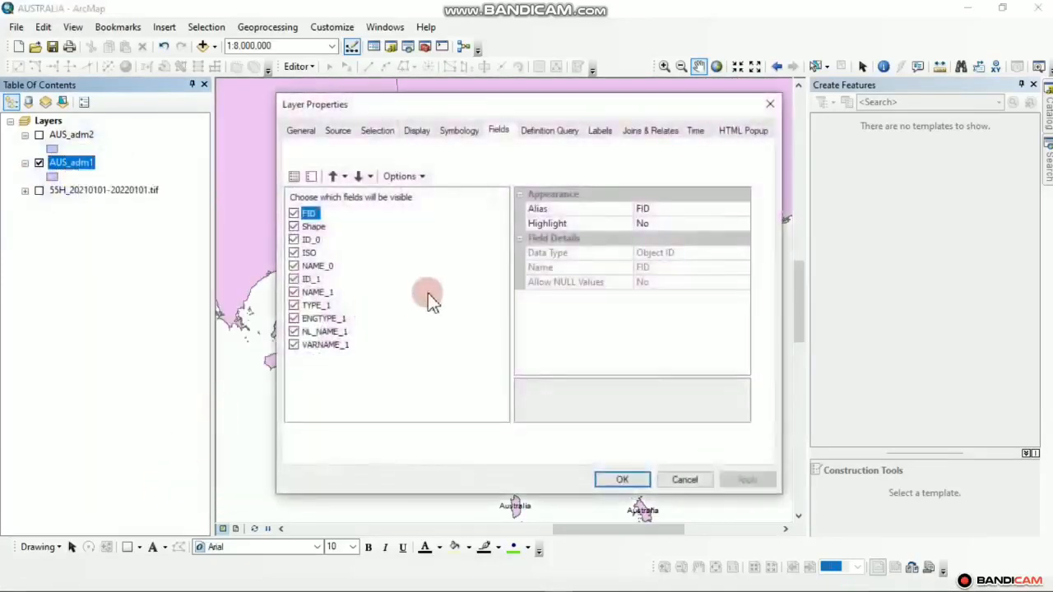
# Switch the AUS_adm1 label field from NAME_0 to NAME_1, then zoom to 1:3,000,000 on Victoria's coast
pyautogui.click(601, 134)
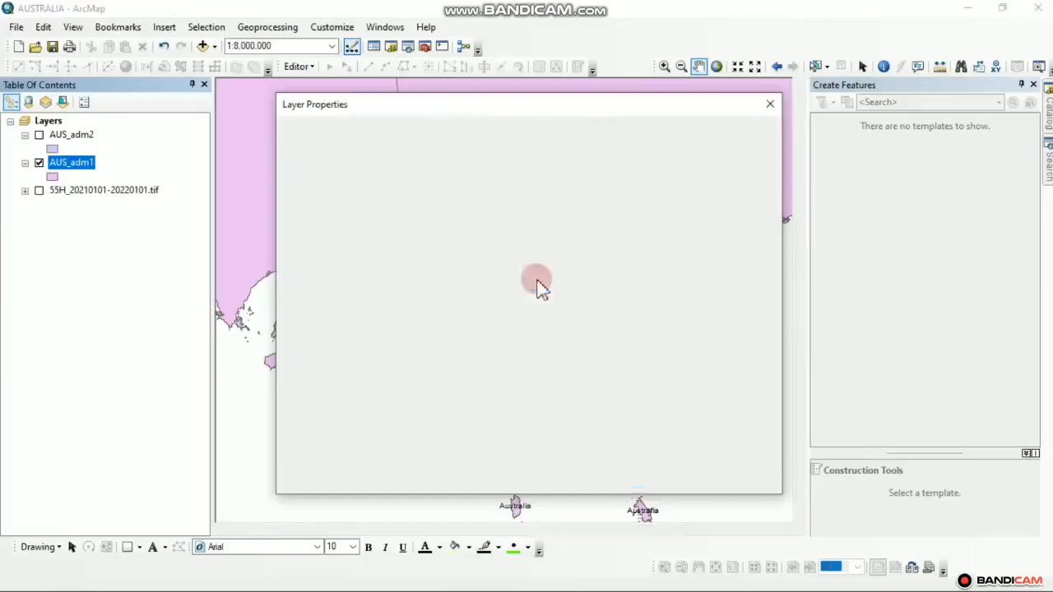
pyautogui.click(560, 255)
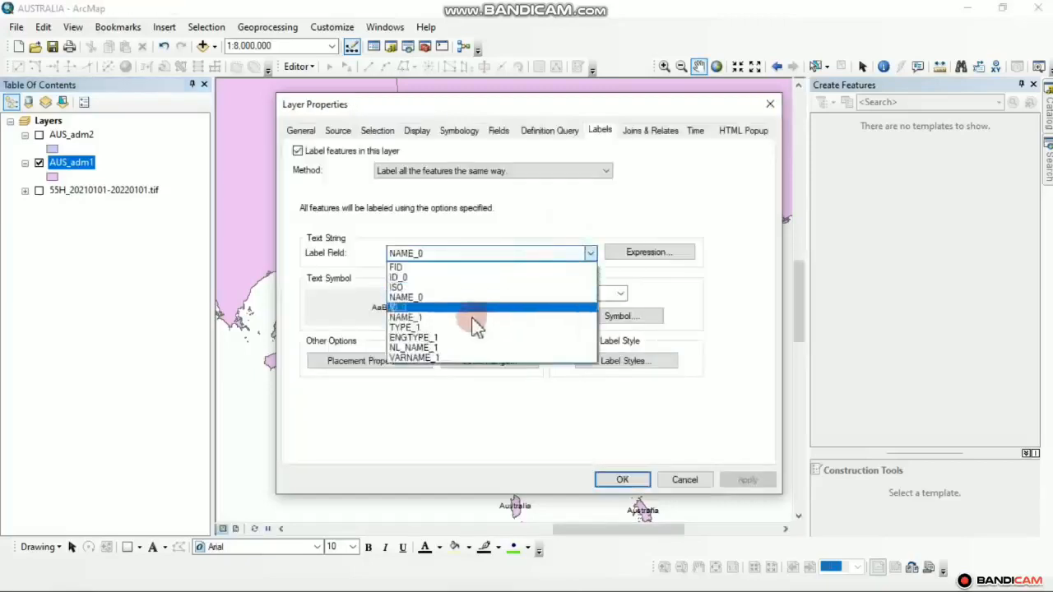
pyautogui.click(438, 312)
pyautogui.click(751, 478)
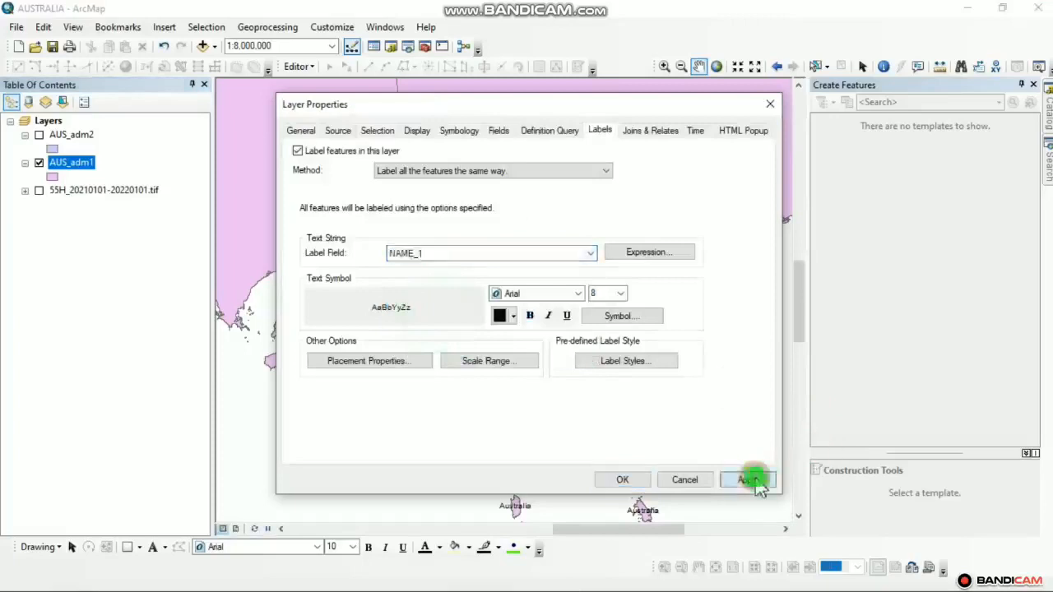
pyautogui.click(615, 483)
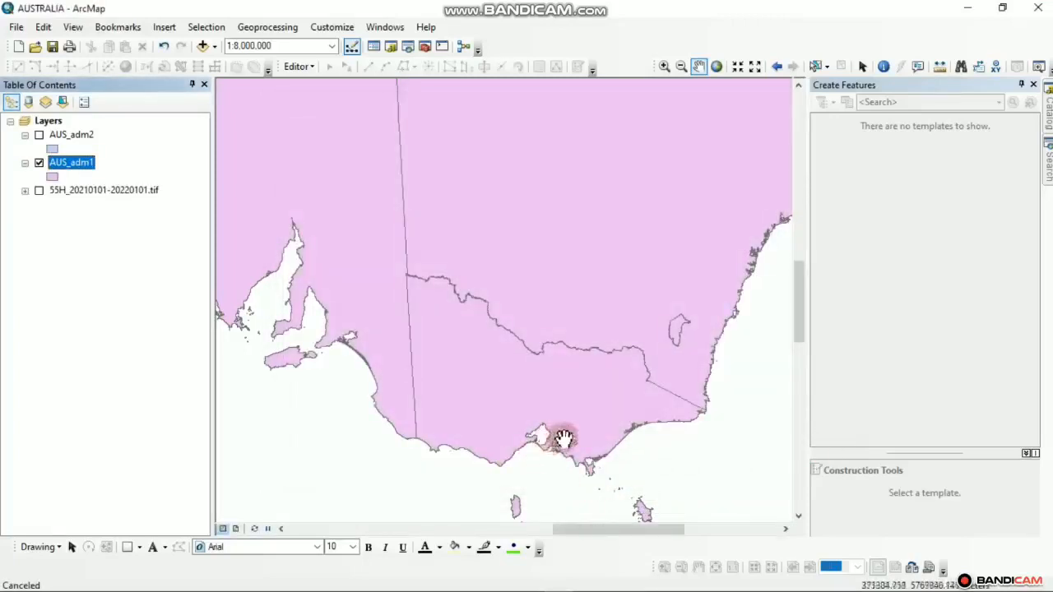
pyautogui.scroll(-3, 604, 428)
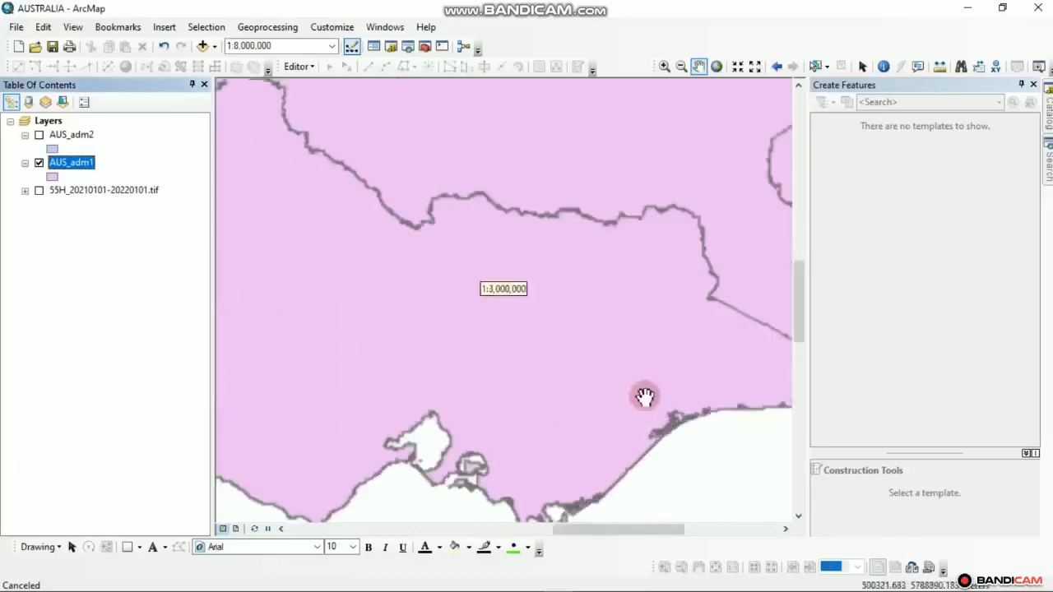
pyautogui.moveTo(571, 454); pyautogui.dragTo(663, 289)
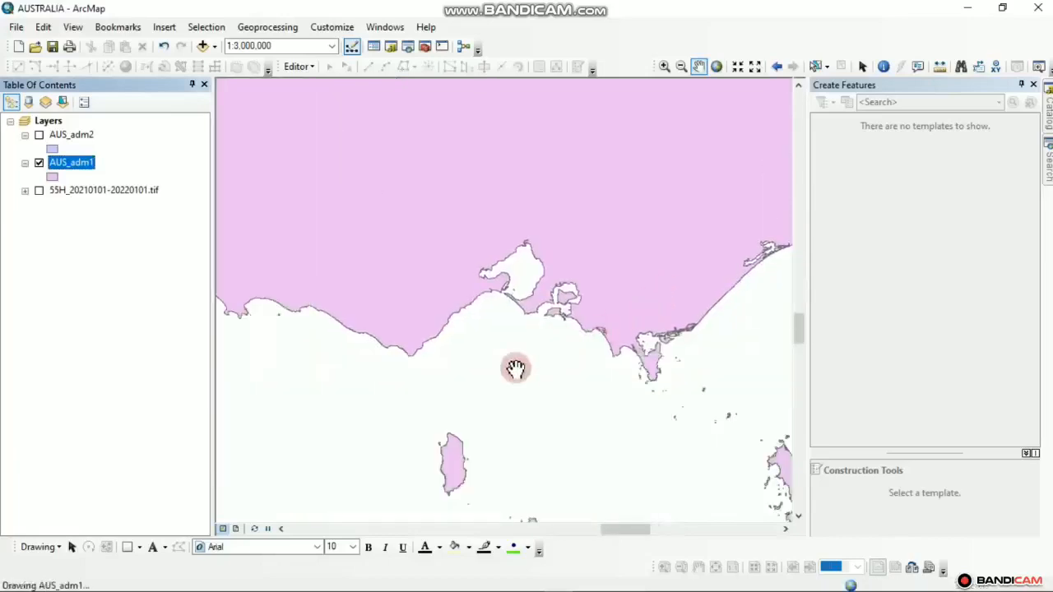
# Redisplay the 55H_20210101-20220101.tif raster over the AUS_adm1 states, zoomed out to 1:8,000,000 around Victoria
pyautogui.click(453, 457)
pyautogui.scroll(1, 484, 329)
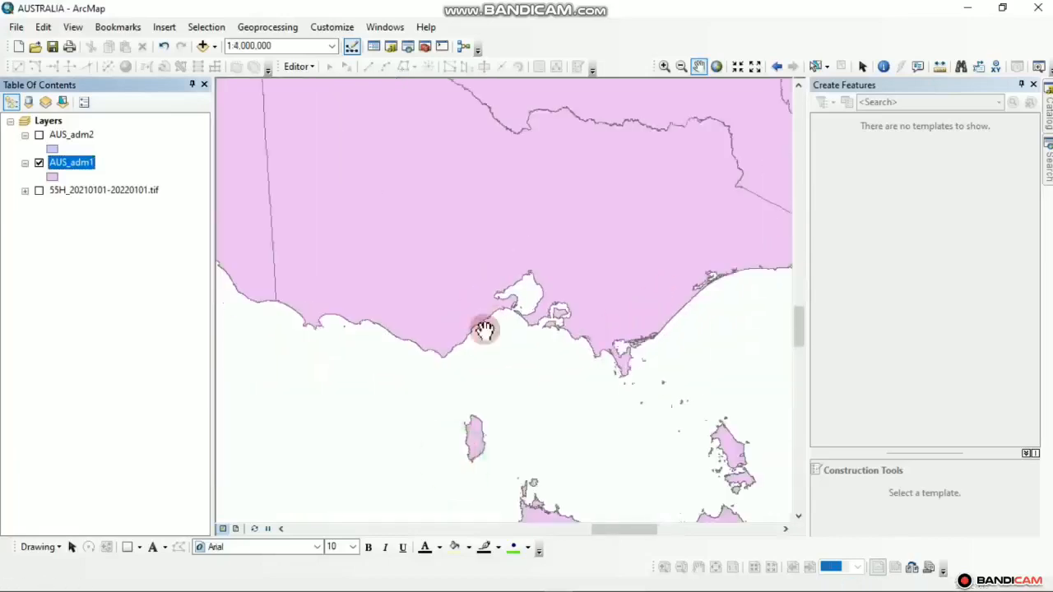
pyautogui.moveTo(560, 261); pyautogui.dragTo(500, 378)
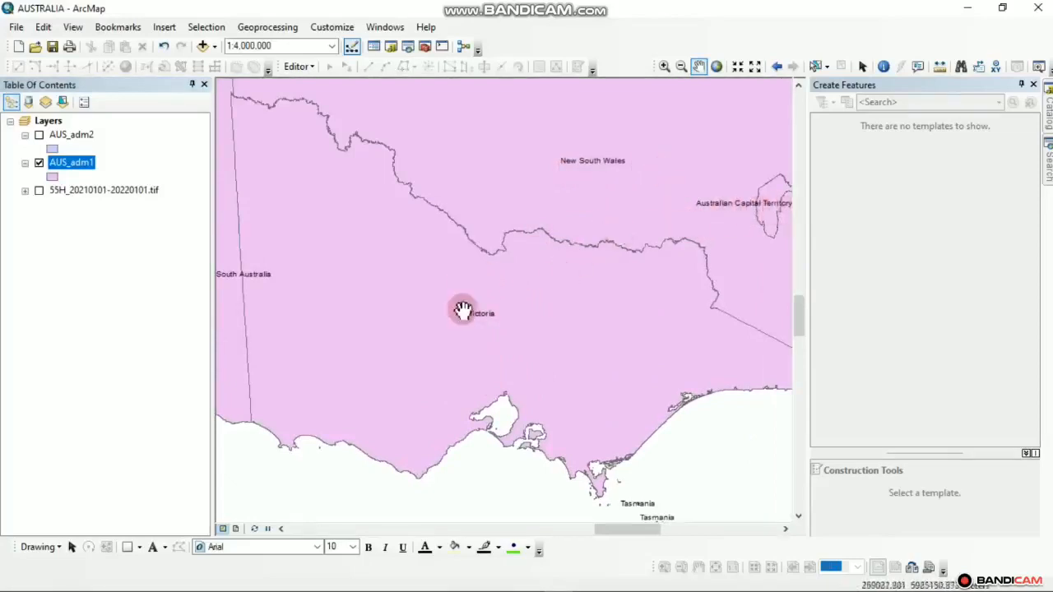
pyautogui.click(39, 190)
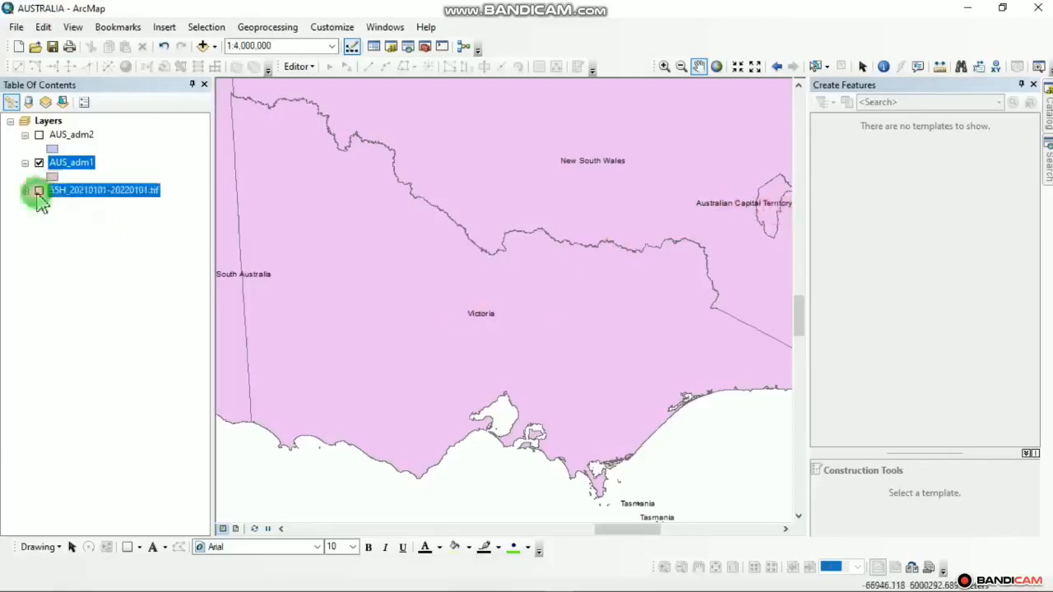
pyautogui.scroll(3, 411, 359)
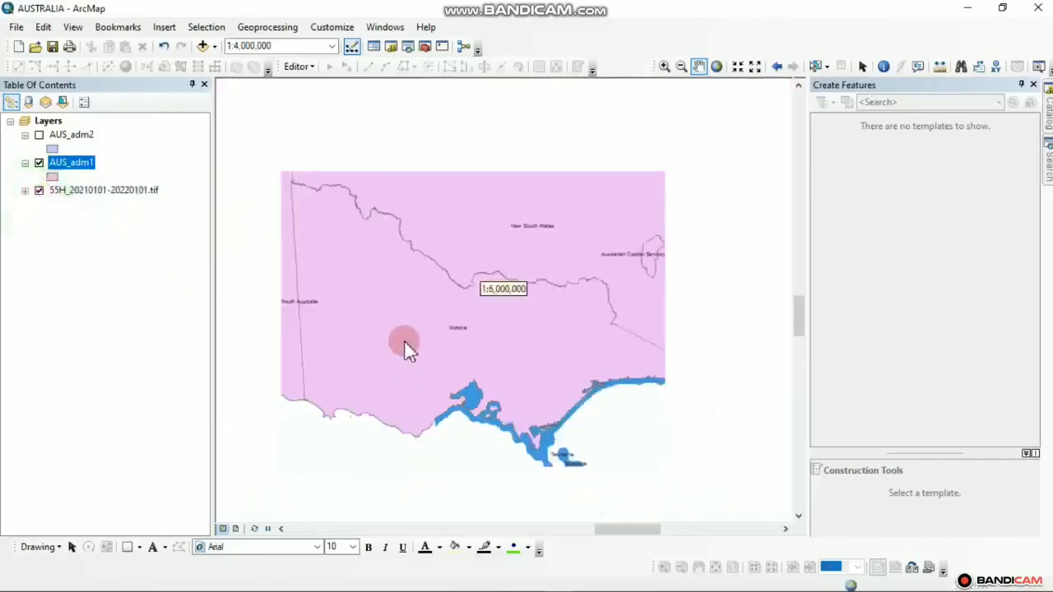
pyautogui.click(39, 163)
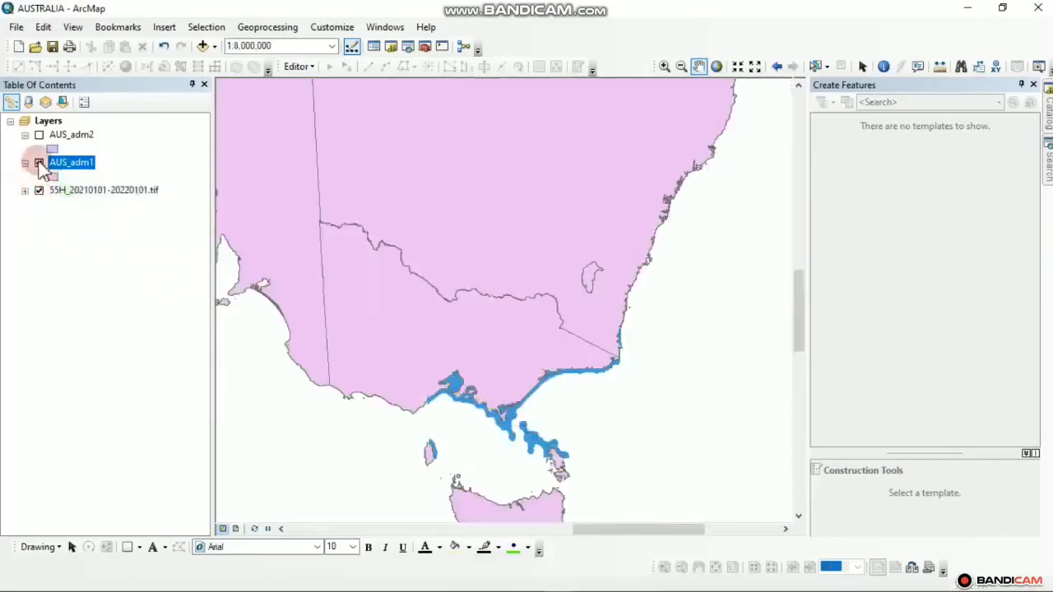
pyautogui.click(39, 163)
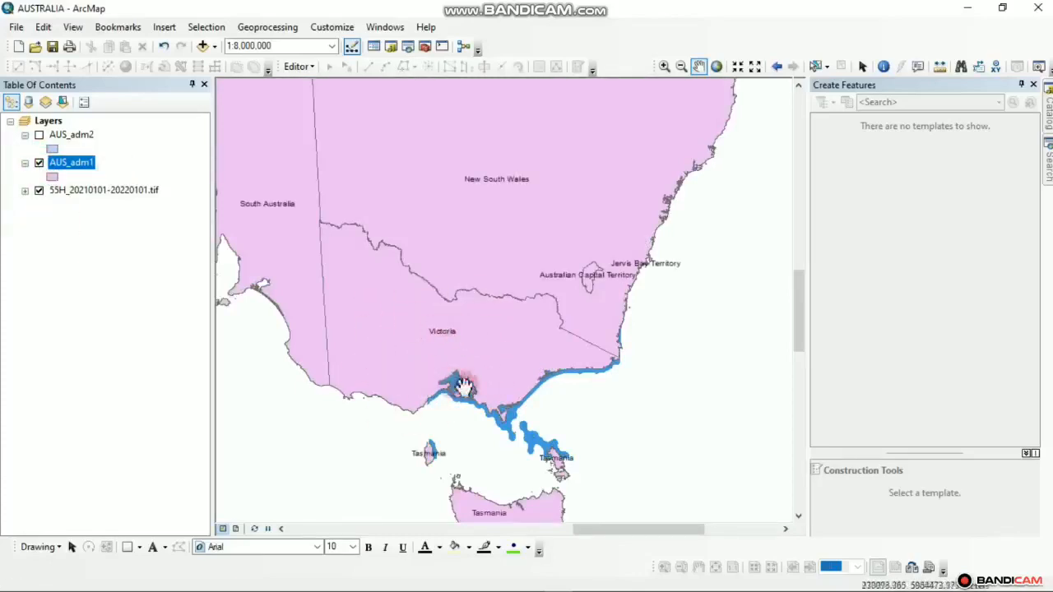
# Select the Victoria state polygon with Select by Rectangle, then launch the Geoprocessing Clip tool
pyautogui.click(826, 68)
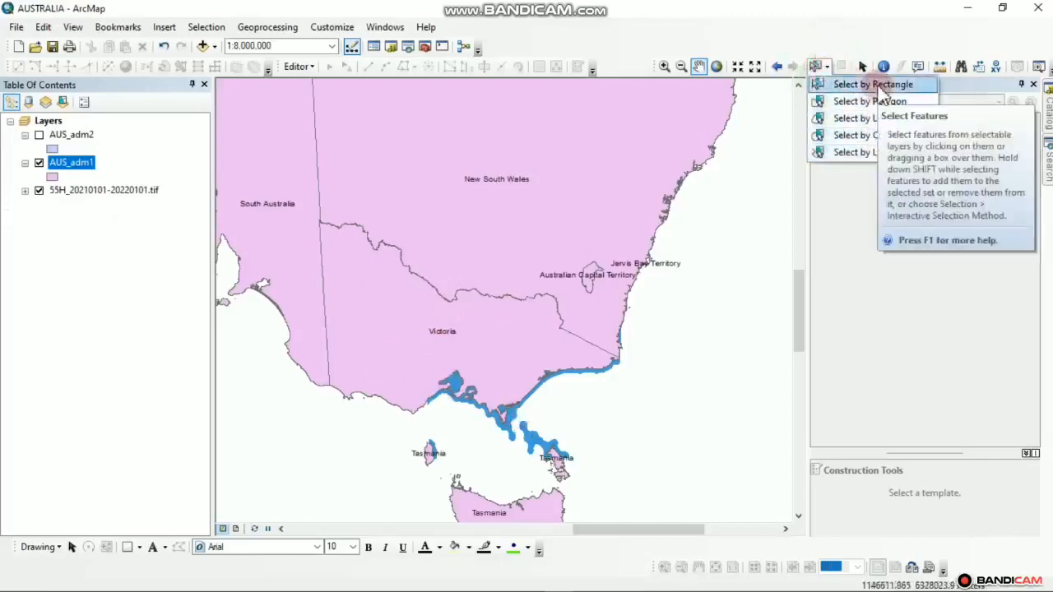
pyautogui.click(875, 86)
pyautogui.click(400, 353)
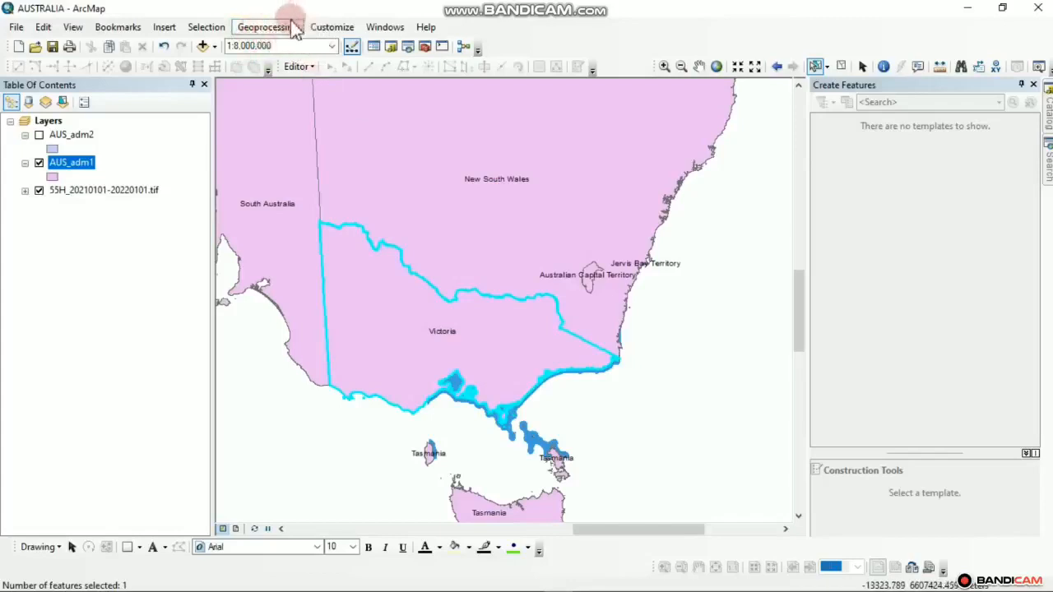
pyautogui.click(370, 239)
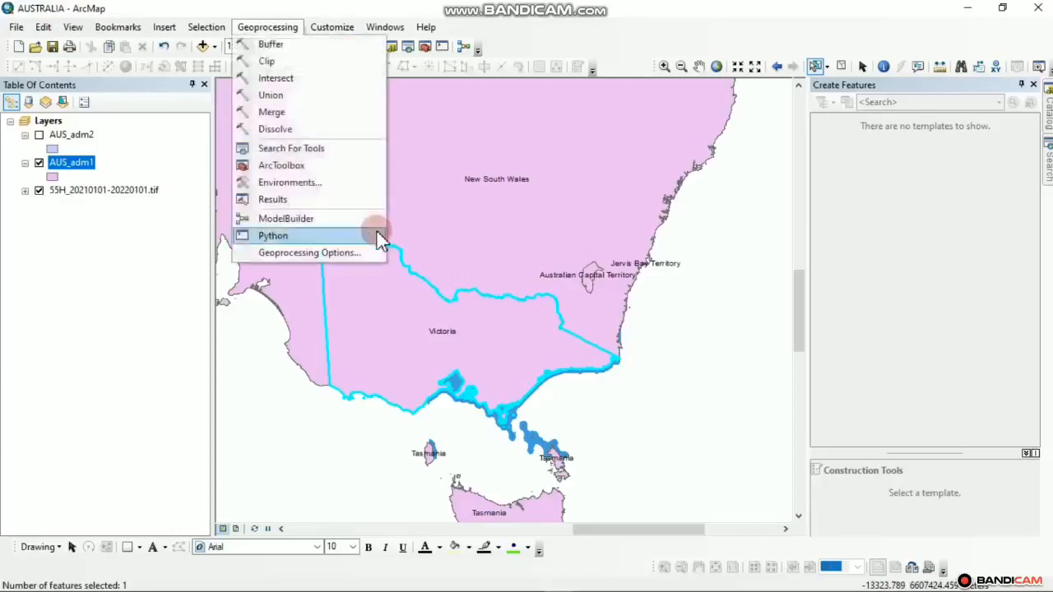
pyautogui.click(275, 61)
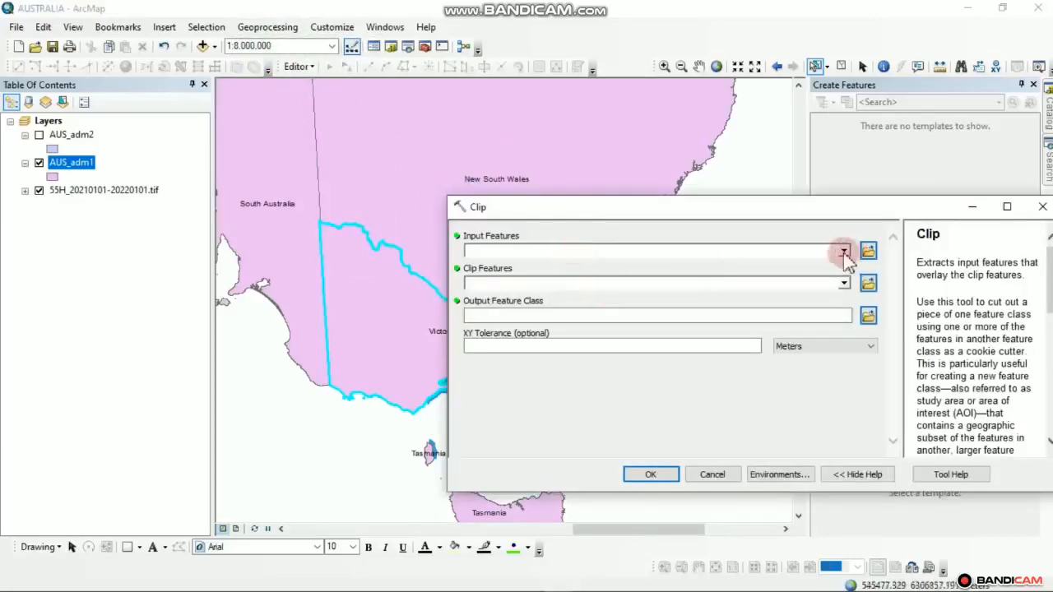
# Set both Input Features and Clip Features in the Clip tool to AUS_adm1
pyautogui.click(844, 252)
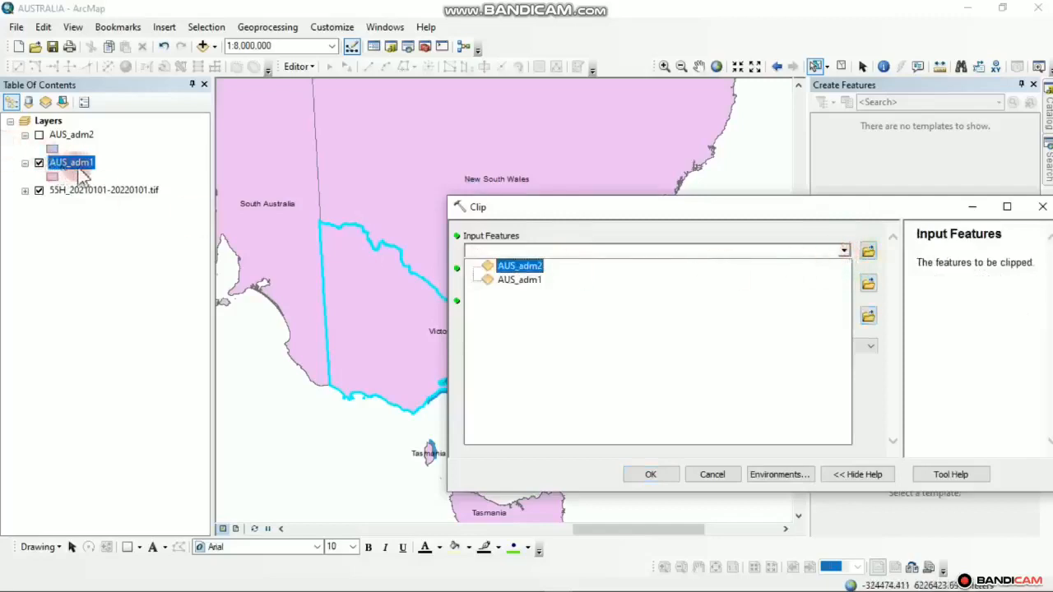
pyautogui.click(518, 281)
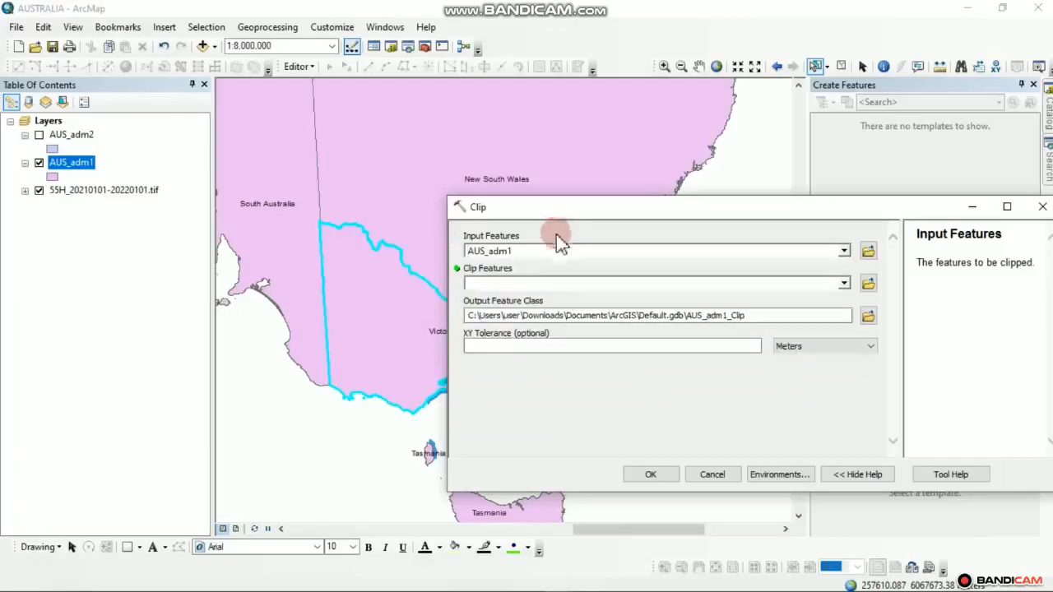
pyautogui.click(564, 284)
pyautogui.click(531, 310)
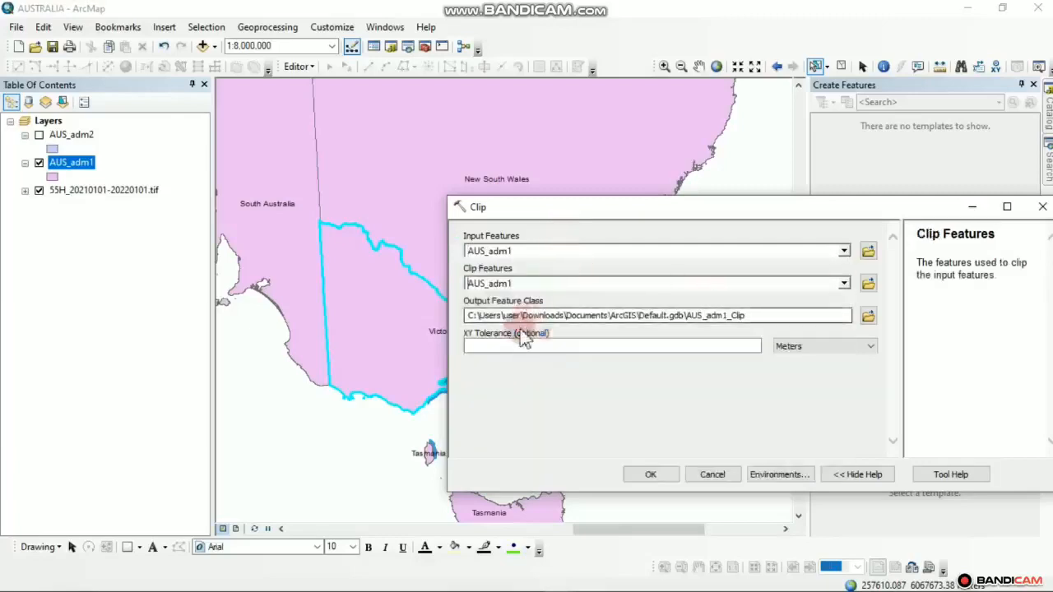
# Name the clip output VICTORIA, save it, and run the clip
pyautogui.click(471, 316)
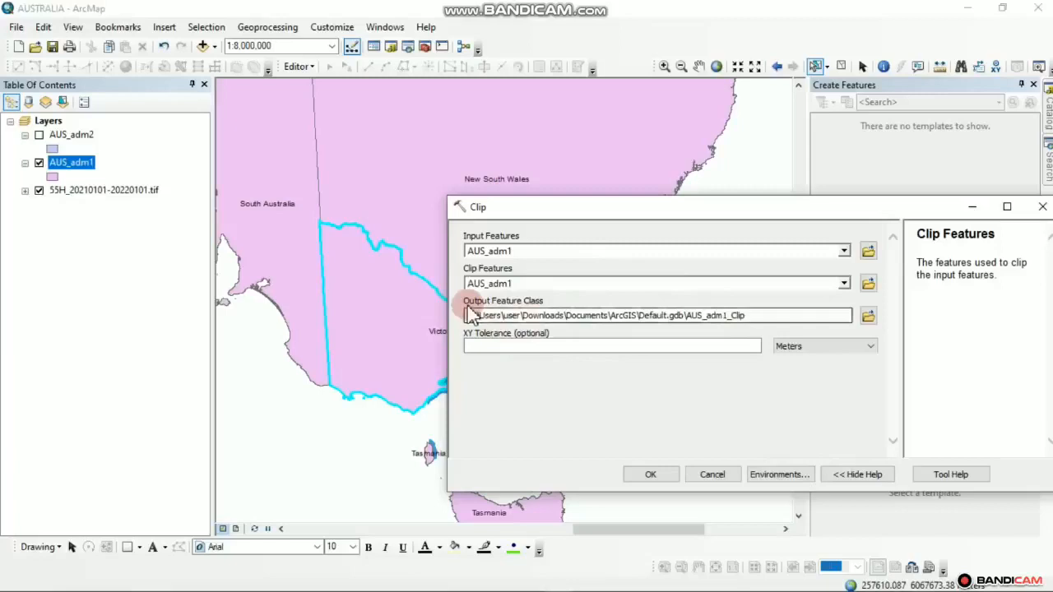
pyautogui.click(869, 315)
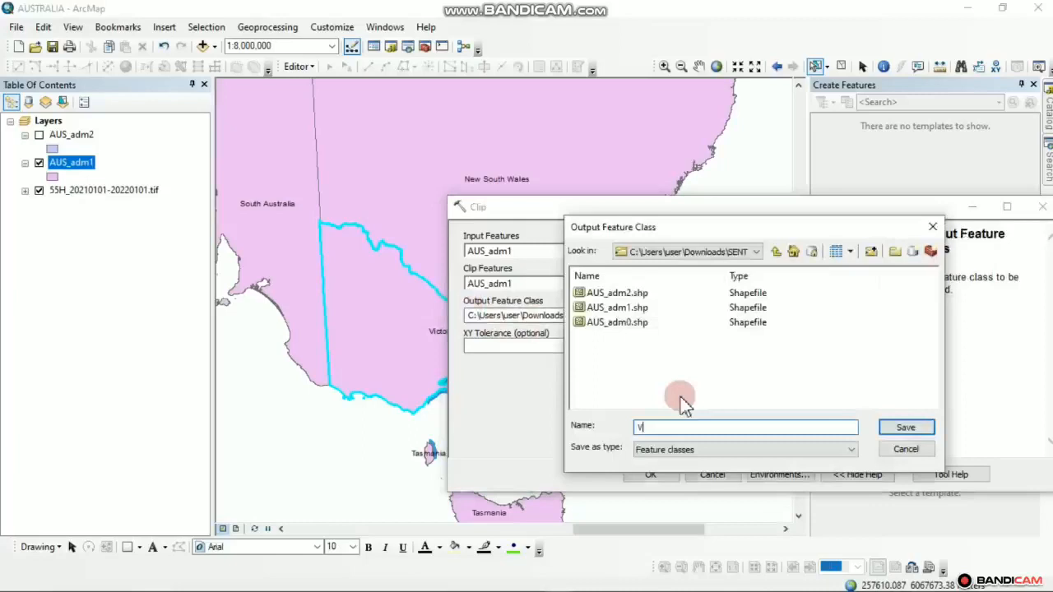
pyautogui.write('VICTORIA')
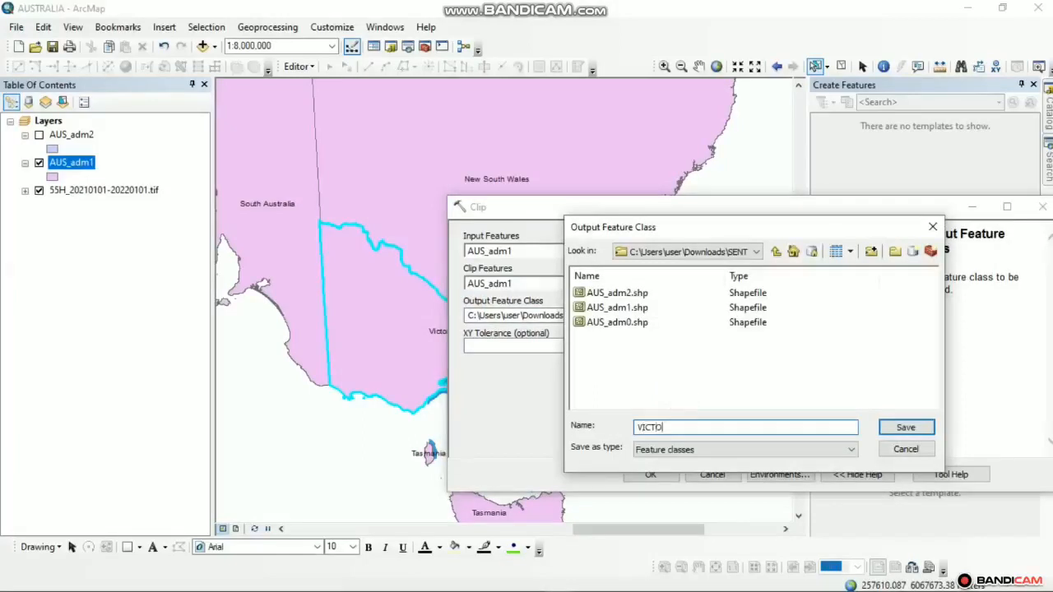
pyautogui.click(903, 428)
pyautogui.click(651, 475)
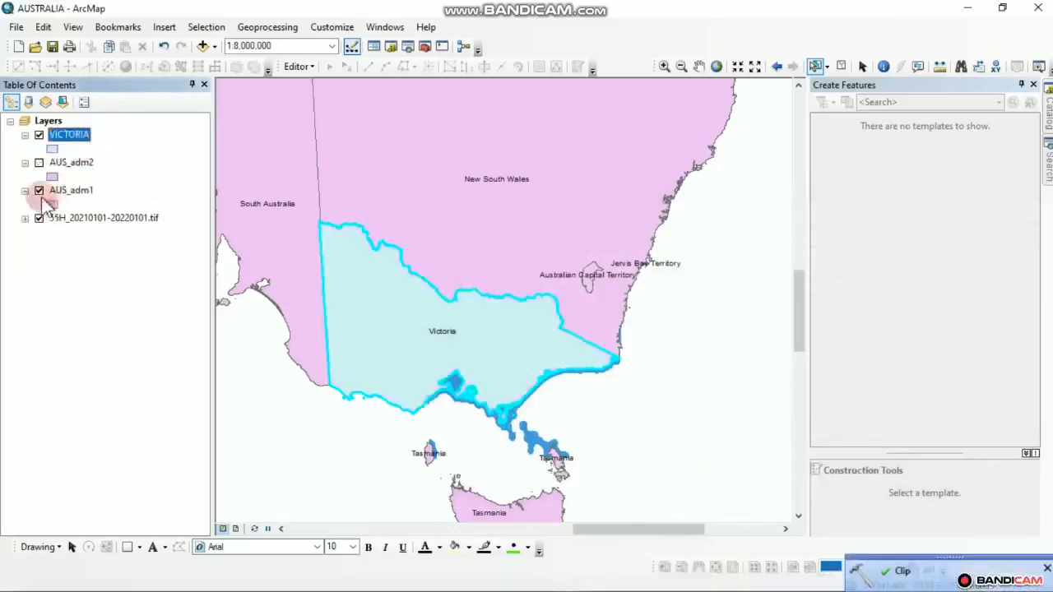
pyautogui.click(38, 191)
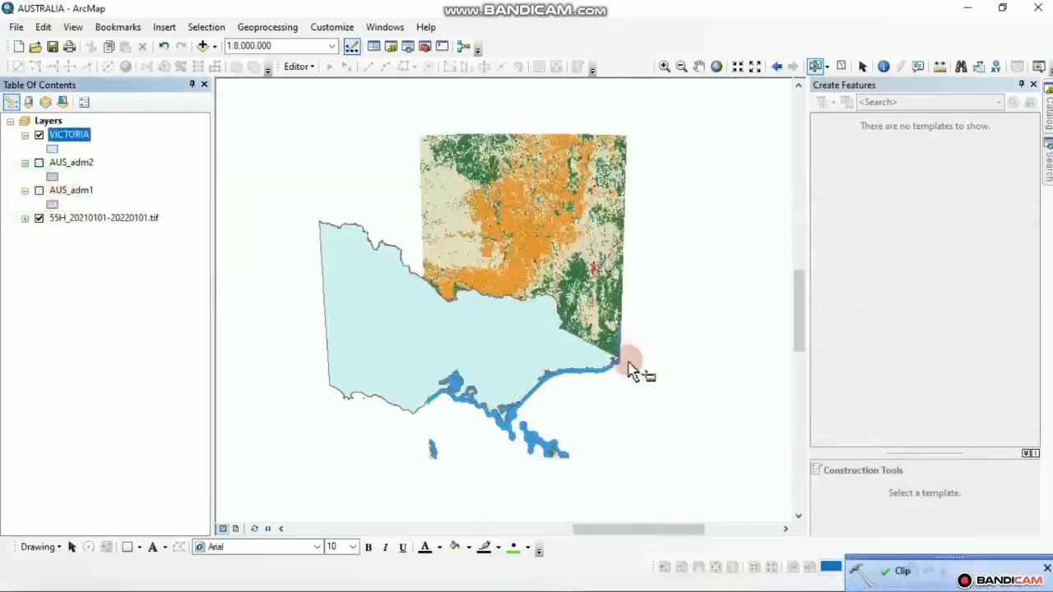
pyautogui.scroll(2, 500, 314)
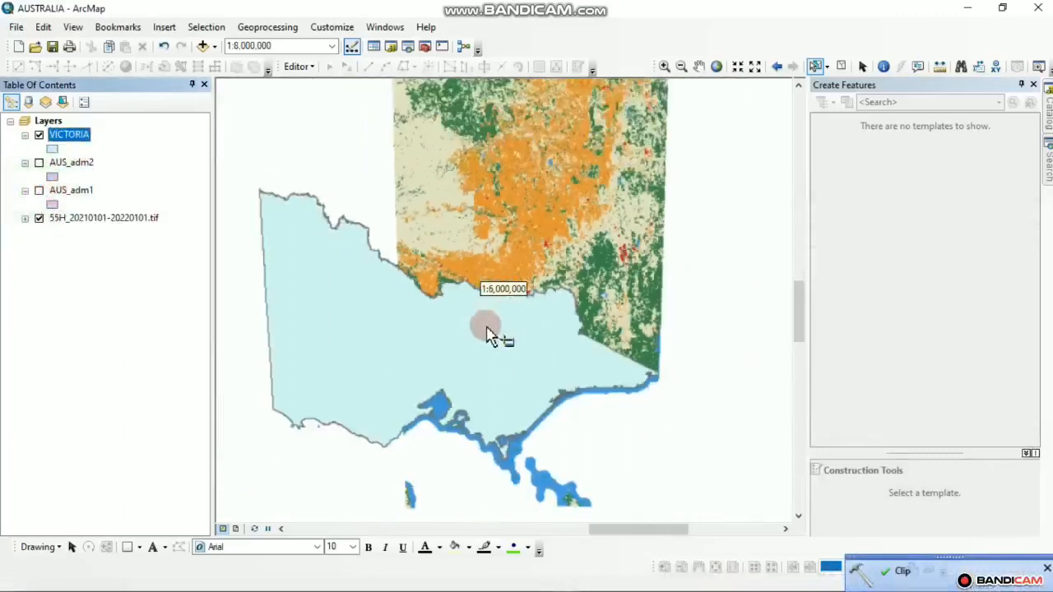
pyautogui.moveTo(488, 288); pyautogui.dragTo(533, 338)
pyautogui.moveTo(535, 301); pyautogui.dragTo(480, 227)
pyautogui.scroll(2, 446, 383)
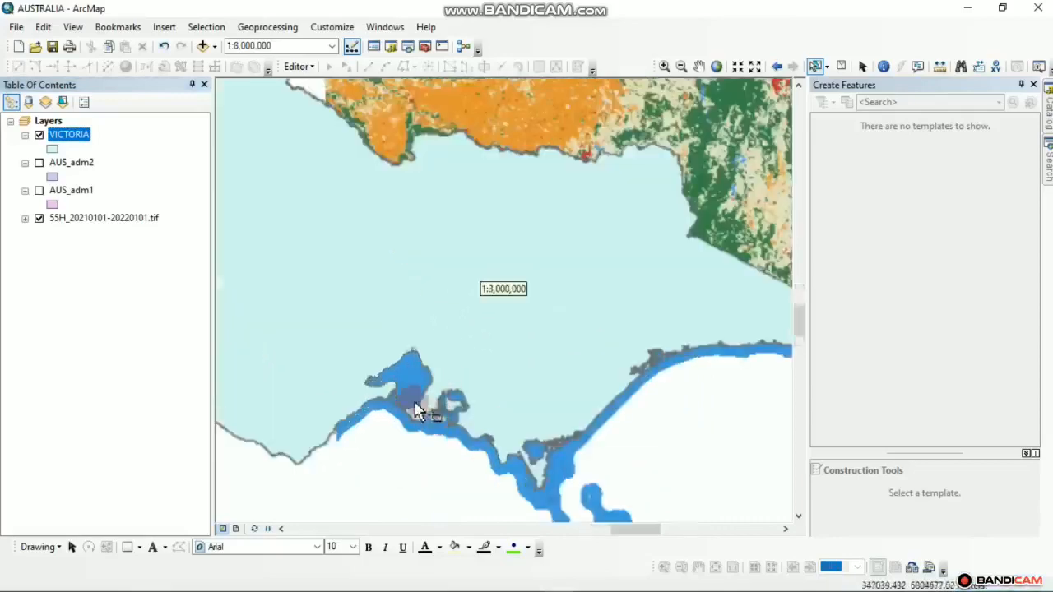
pyautogui.scroll(-2, 428, 411)
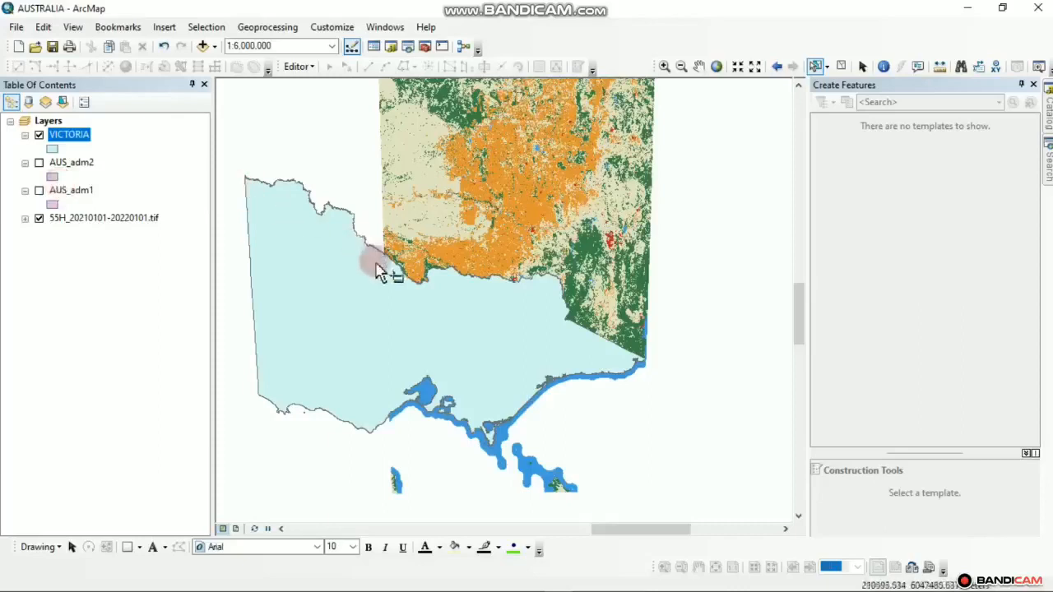
pyautogui.moveTo(376, 271); pyautogui.dragTo(414, 282)
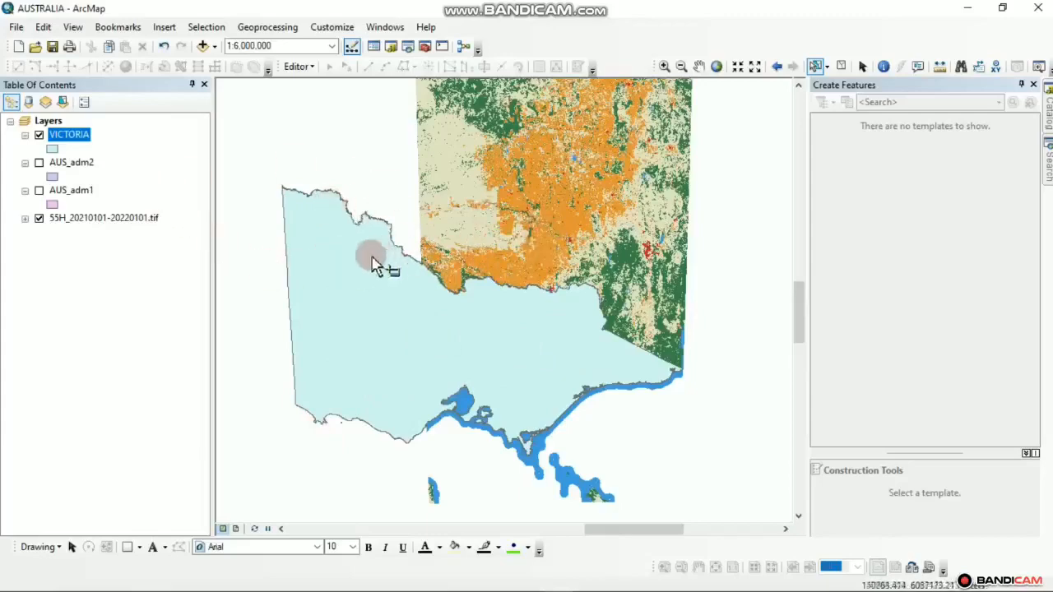
pyautogui.scroll(-2, 418, 411)
pyautogui.scroll(2, 418, 411)
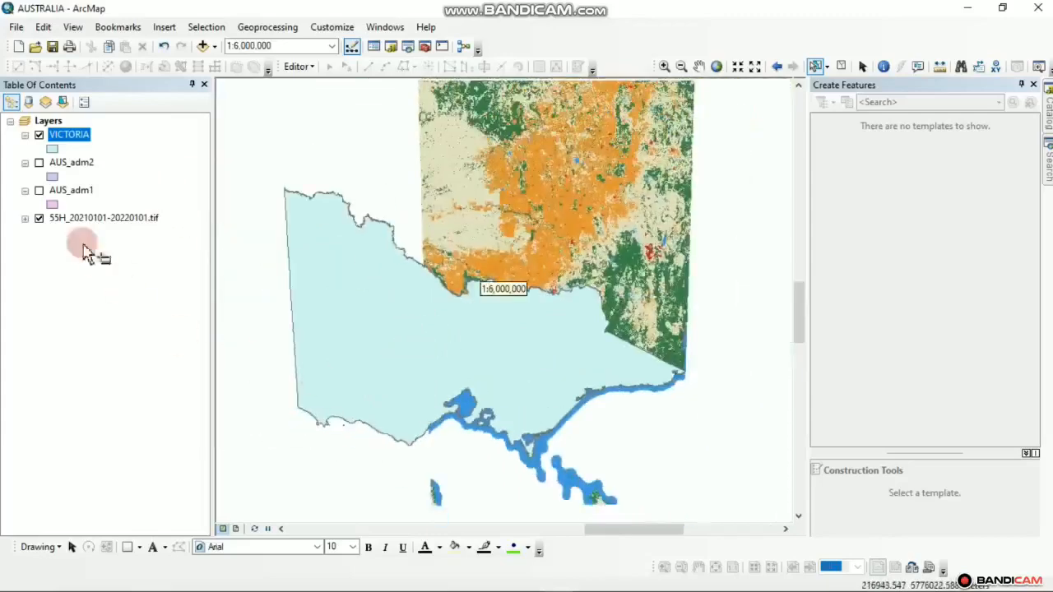
pyautogui.click(39, 190)
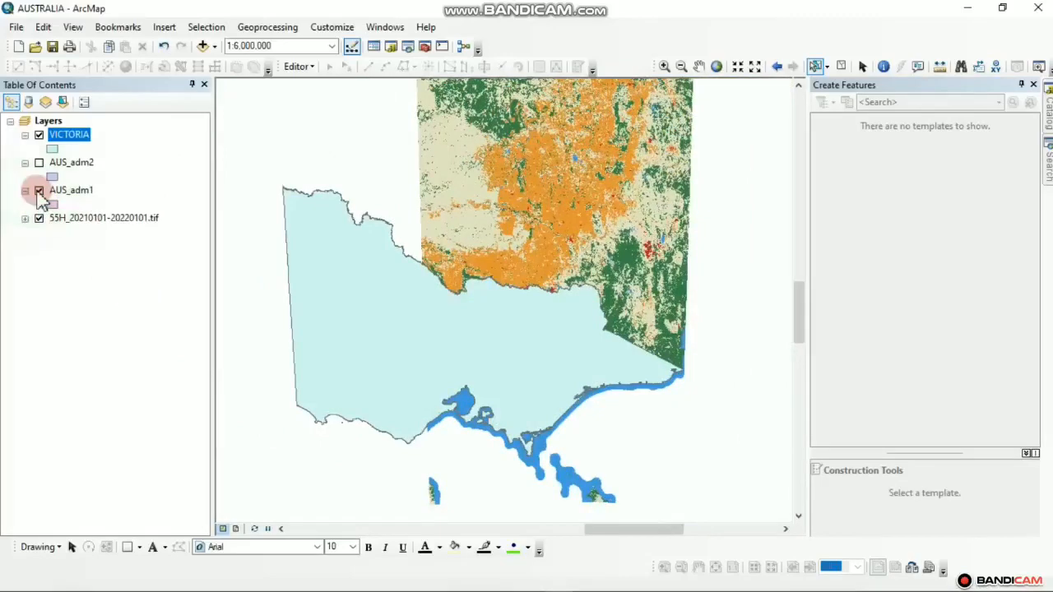
# Hide VICTORIA and AUS_adm1, show the AUS_adm2 district boundaries, and centre on Port Phillip Bay
pyautogui.click(38, 134)
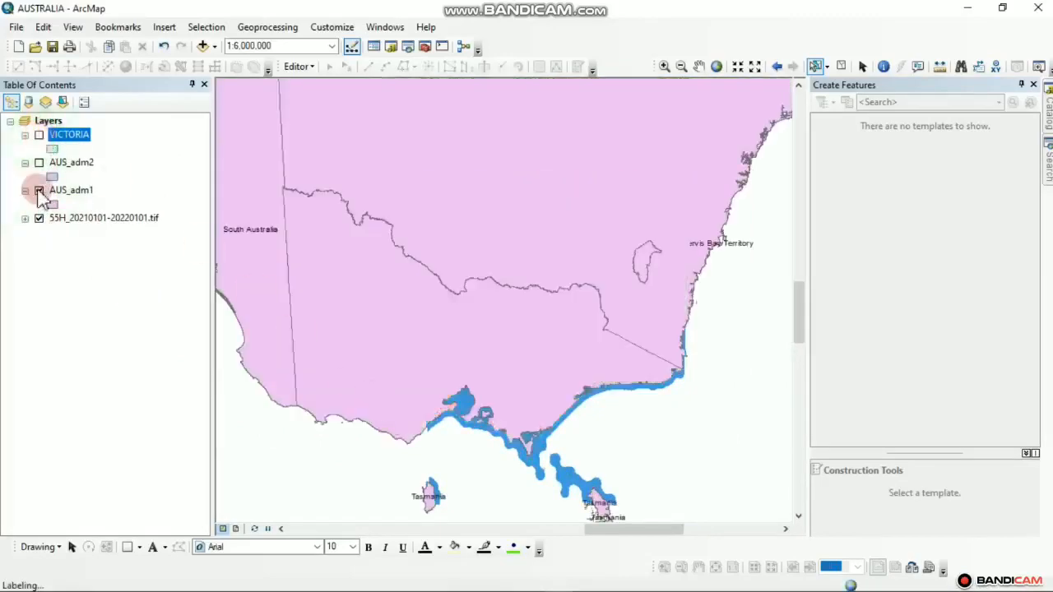
pyautogui.click(39, 190)
pyautogui.click(39, 162)
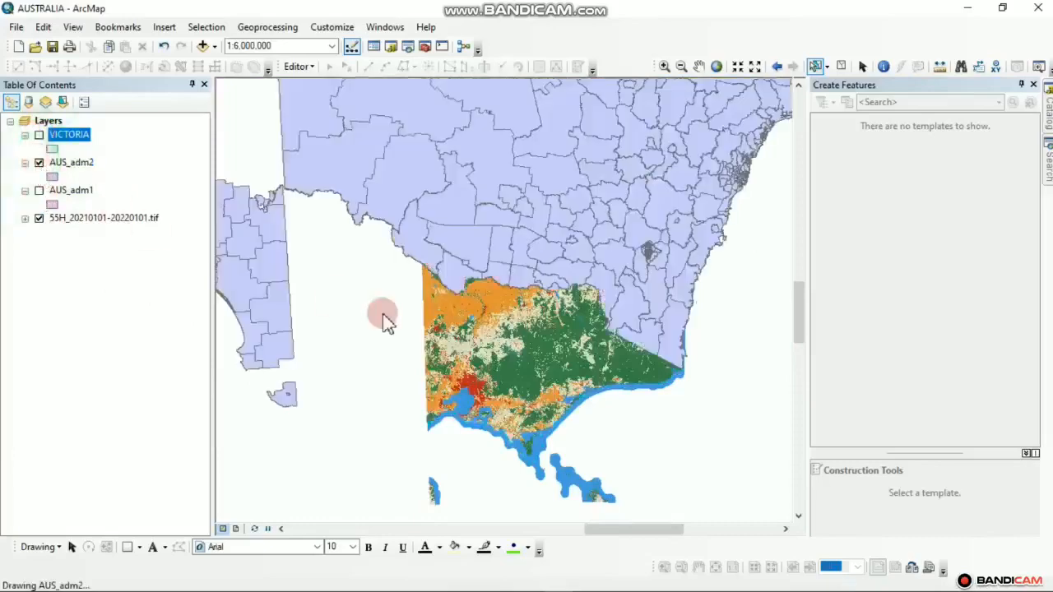
pyautogui.scroll(3, 404, 411)
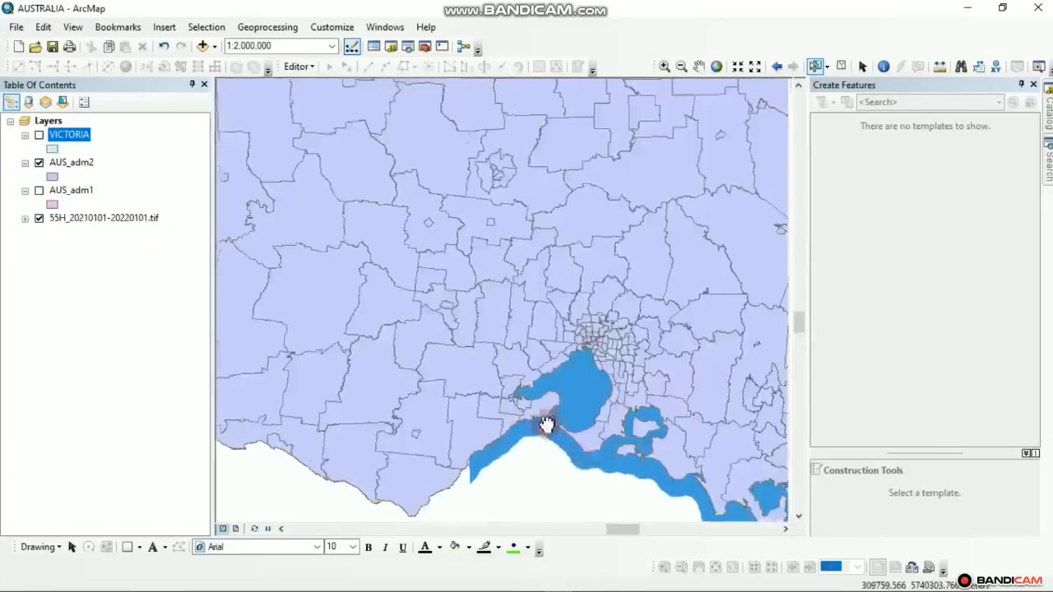
pyautogui.moveTo(546, 424); pyautogui.dragTo(444, 330)
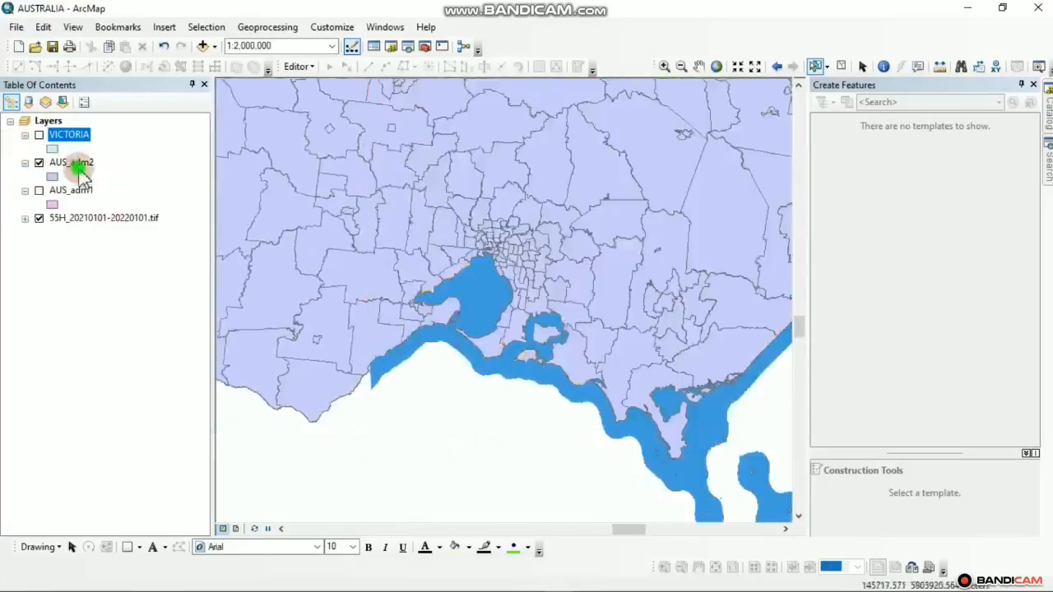
# Review the AUS_adm2 attribute table's 1395 records, then close it and bring up the layer's options
pyautogui.click(82, 168)
pyautogui.rightClick(84, 172)
pyautogui.click(175, 211)
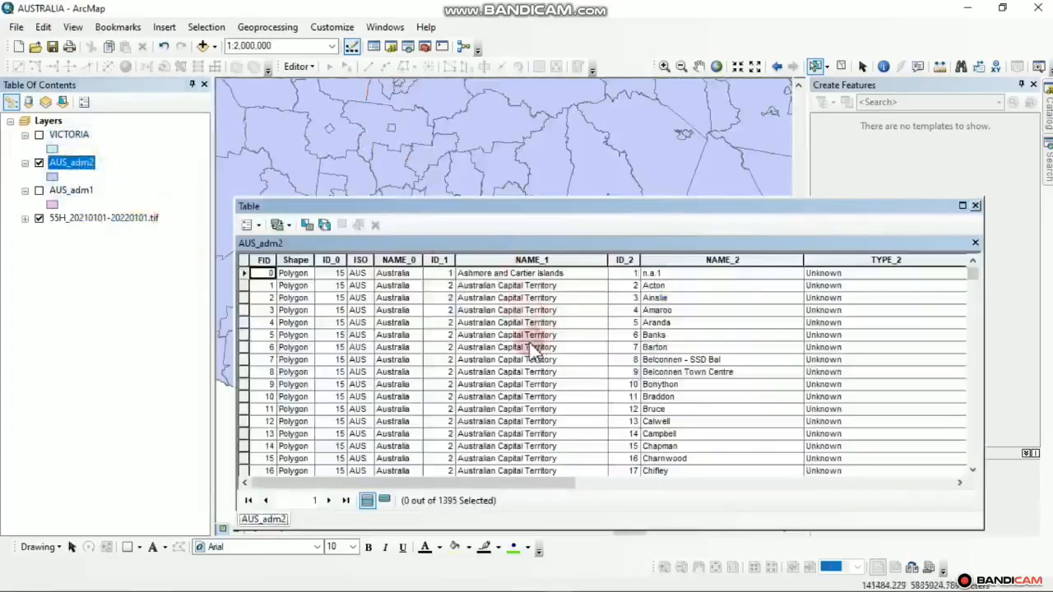
pyautogui.scroll(-20, 565, 376)
pyautogui.scroll(20, 566, 398)
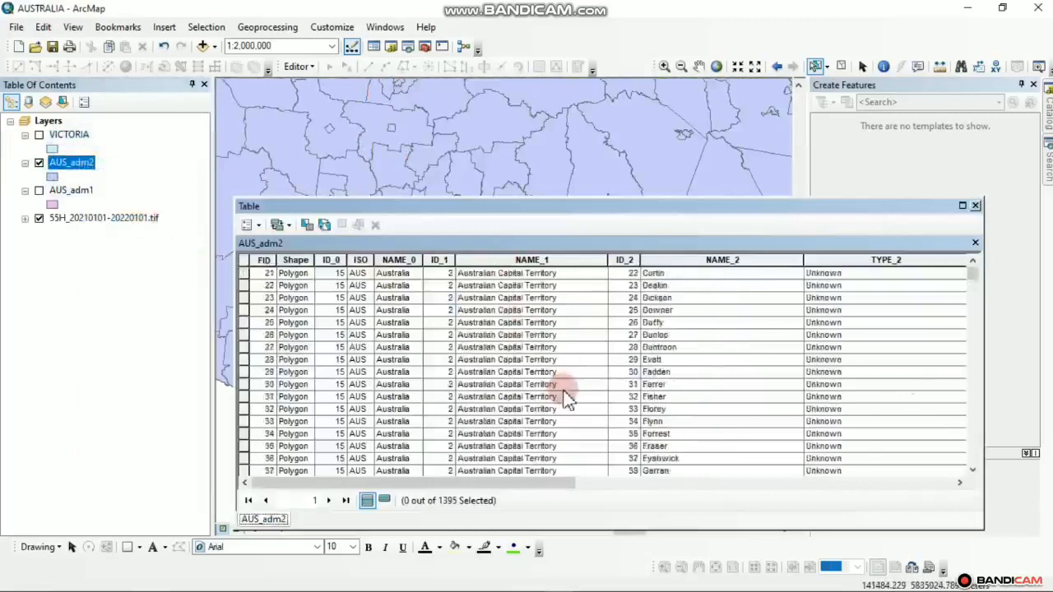
pyautogui.scroll(7, 568, 398)
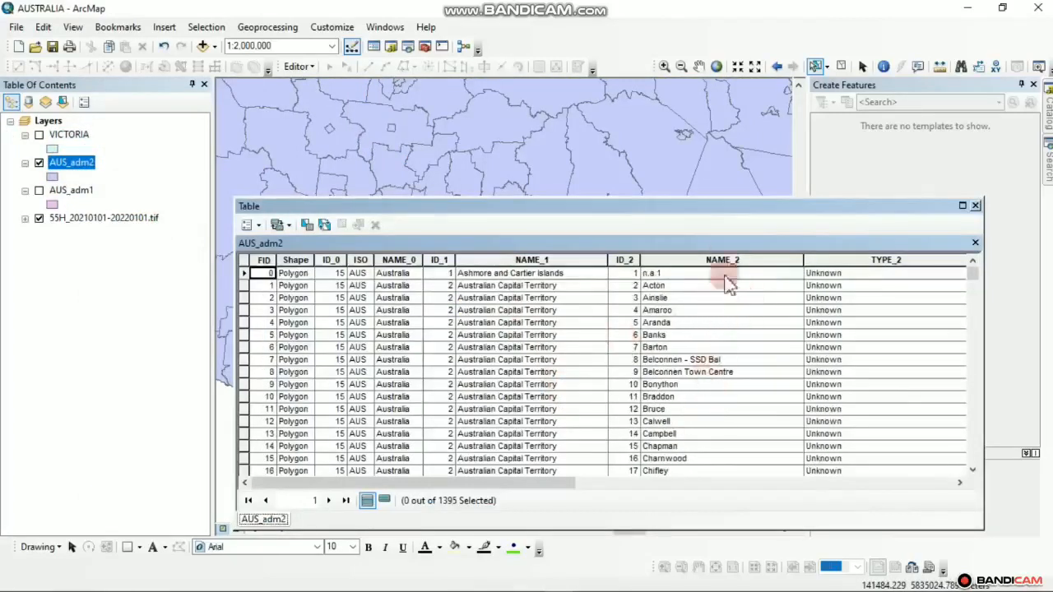
pyautogui.click(976, 206)
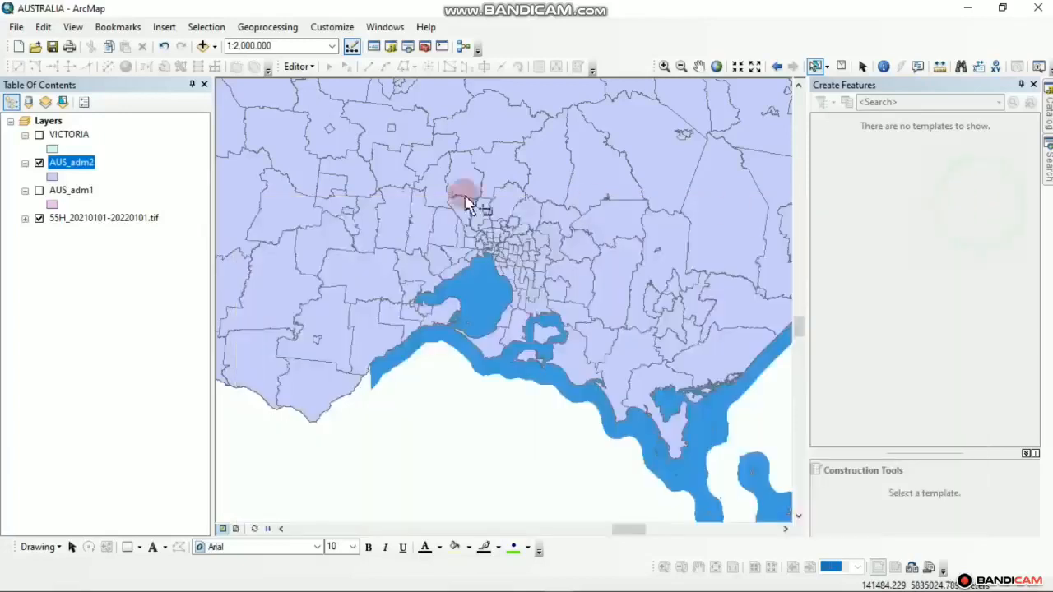
pyautogui.rightClick(85, 166)
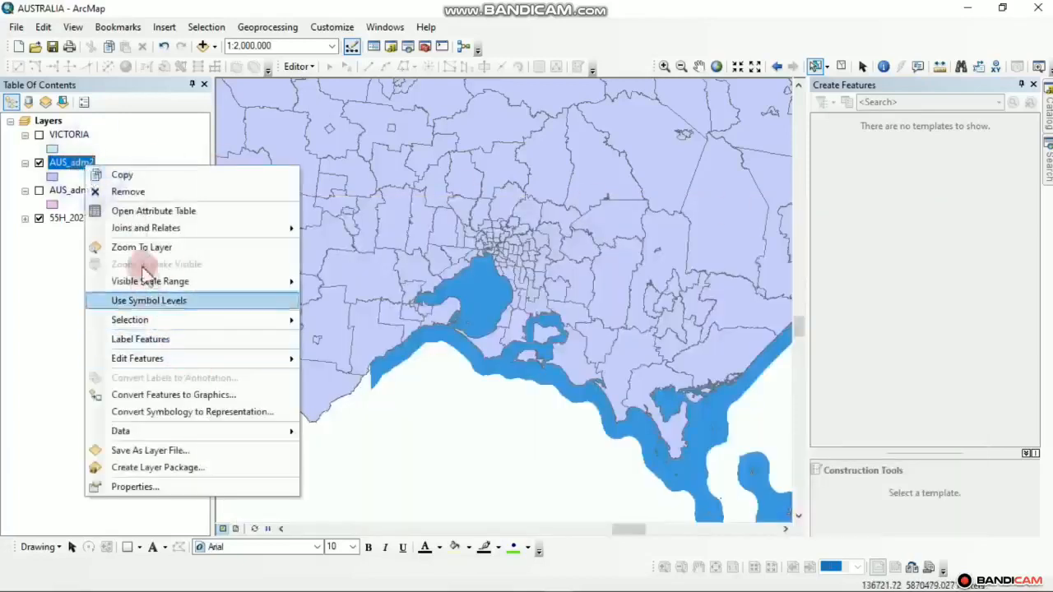
# Turn on AUS_adm2 labels and set their label field to NAME_2 in Layer Properties, applied and confirmed
pyautogui.click(150, 339)
pyautogui.rightClick(69, 162)
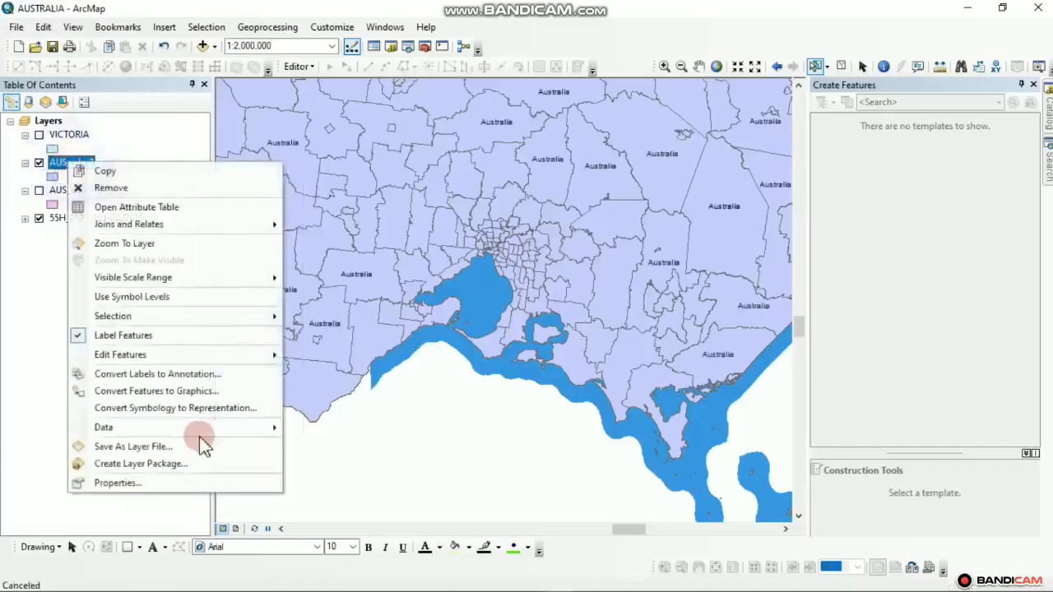
pyautogui.click(113, 492)
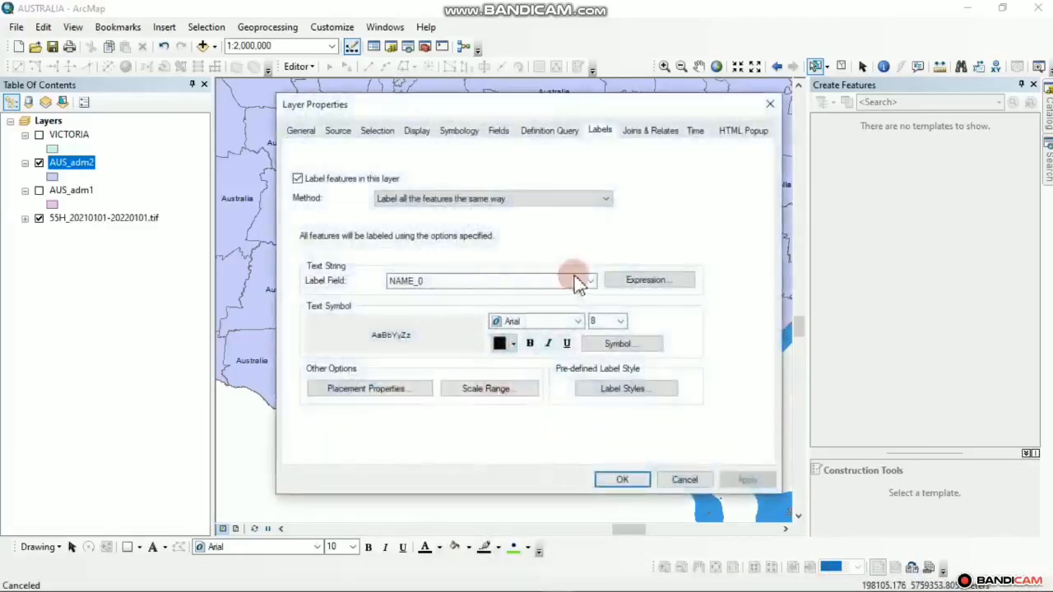
pyautogui.click(580, 281)
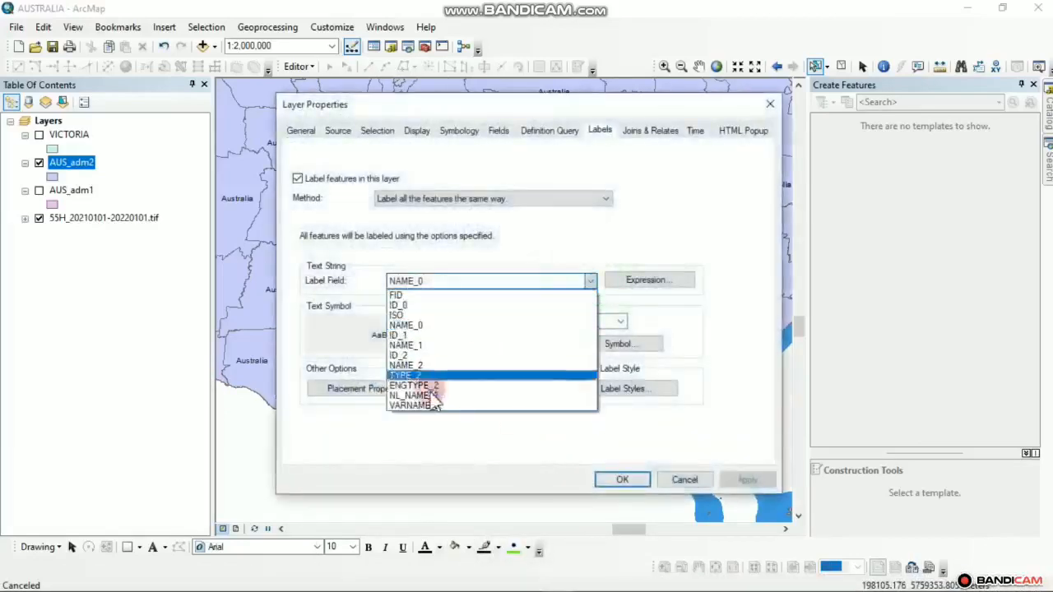
pyautogui.click(420, 365)
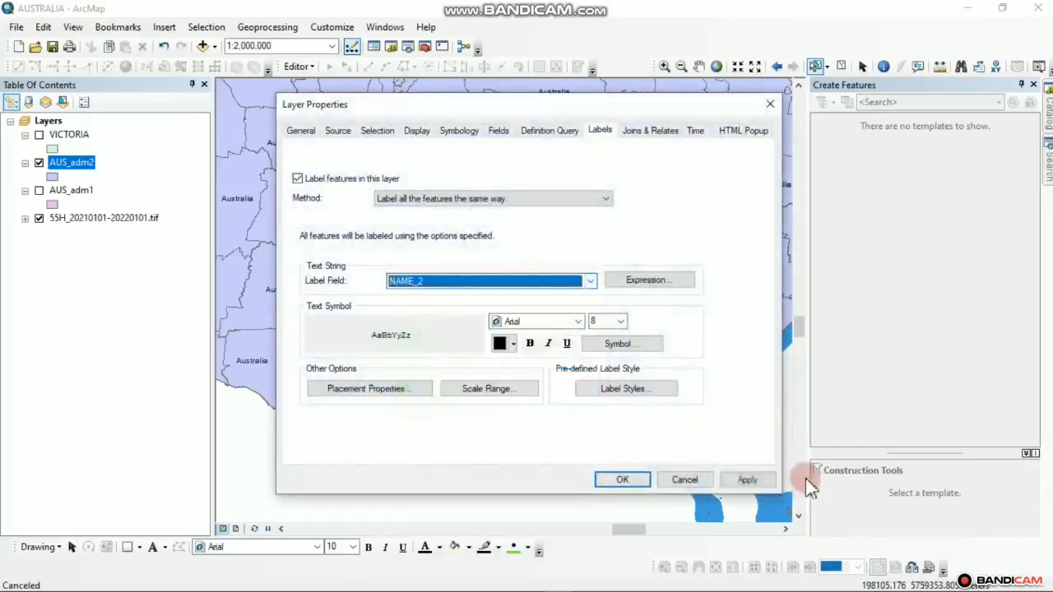
pyautogui.click(747, 480)
pyautogui.click(623, 480)
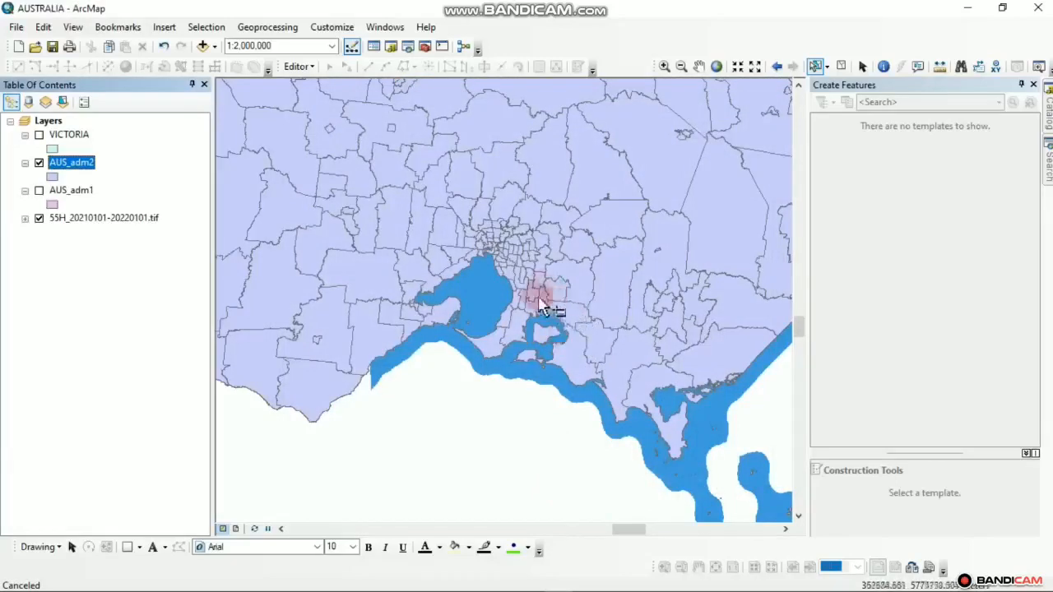
# Zoom to Western Port at 1:500,000 showing Phillip and French Islands, and choose Select by Rectangle
pyautogui.scroll(2, 527, 297)
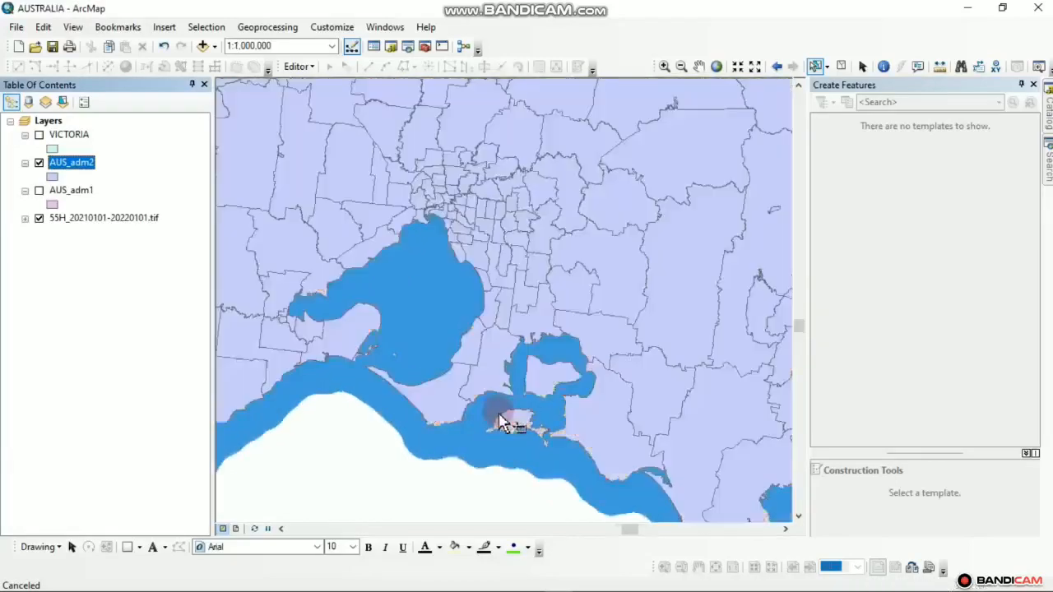
pyautogui.scroll(3, 535, 428)
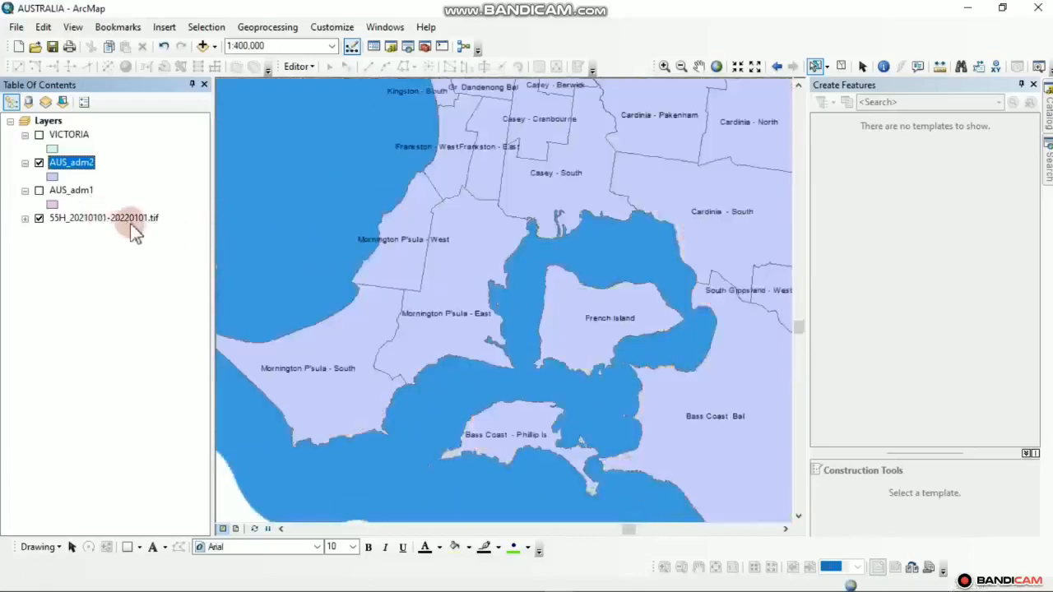
pyautogui.scroll(-2, 505, 387)
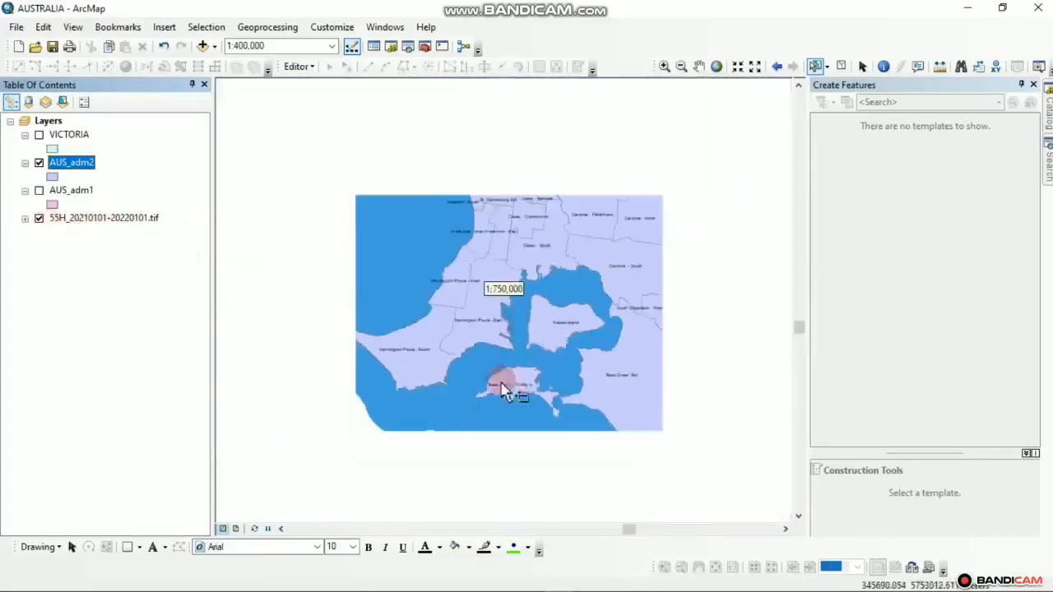
pyautogui.scroll(1, 551, 412)
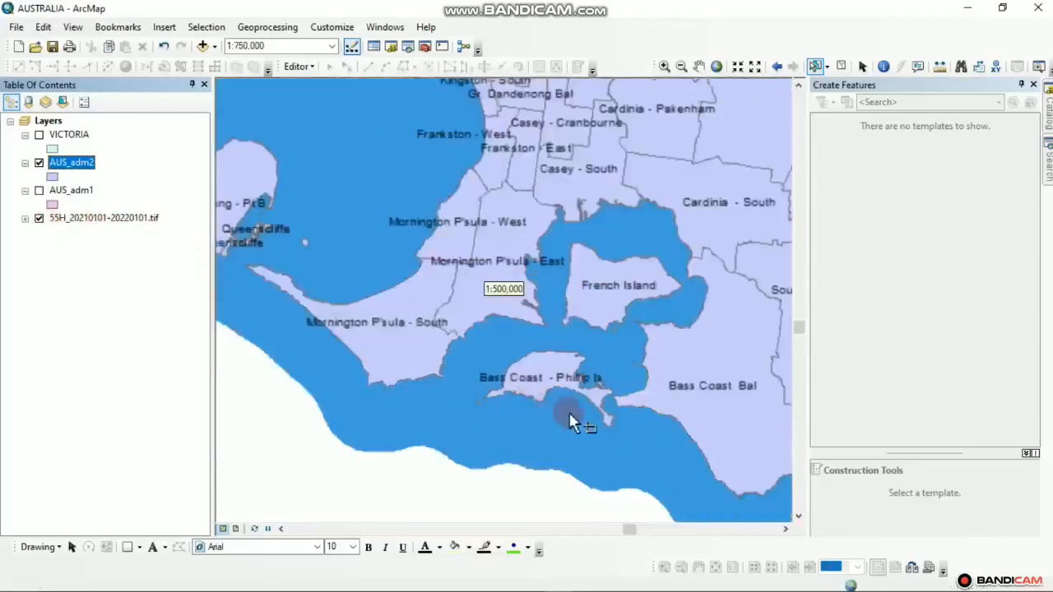
pyautogui.moveTo(574, 422)
pyautogui.mouseDown()
pyautogui.moveTo(430, 343)
pyautogui.moveTo(368, 391)
pyautogui.mouseUp()
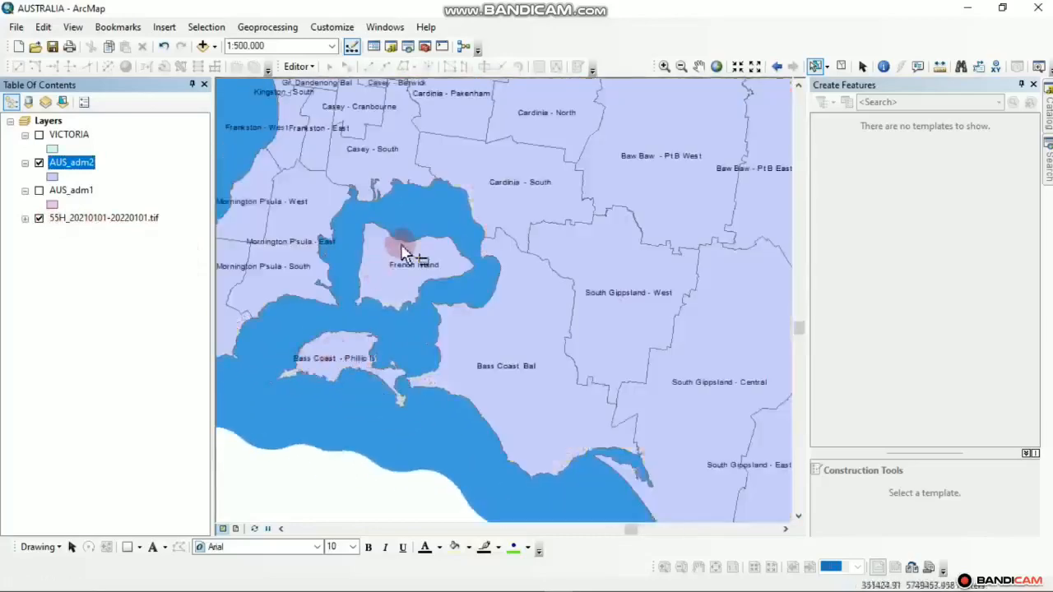
pyautogui.moveTo(474, 257); pyautogui.dragTo(497, 223)
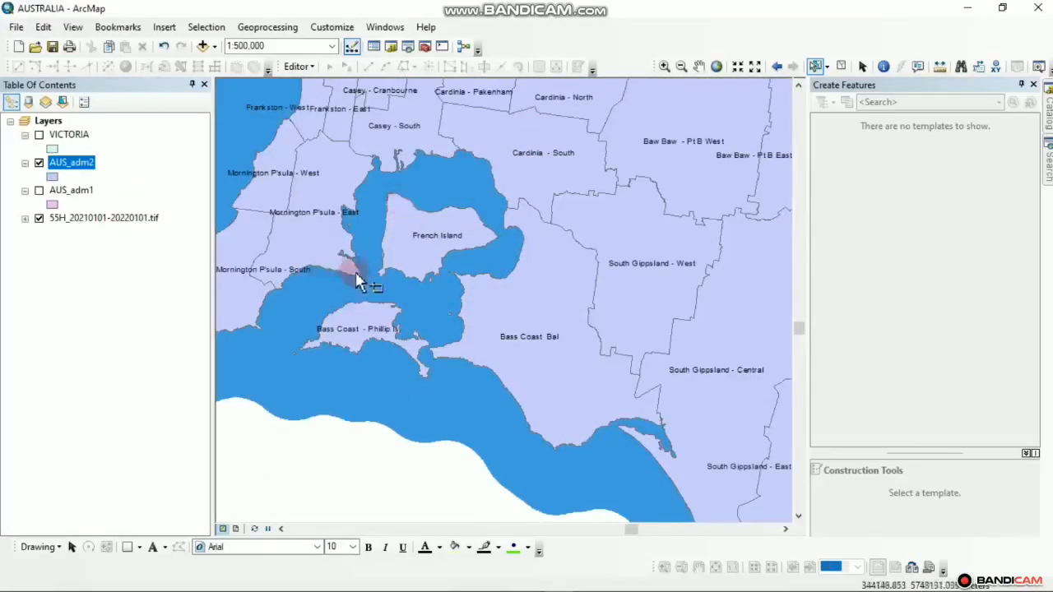
pyautogui.click(826, 67)
pyautogui.click(826, 86)
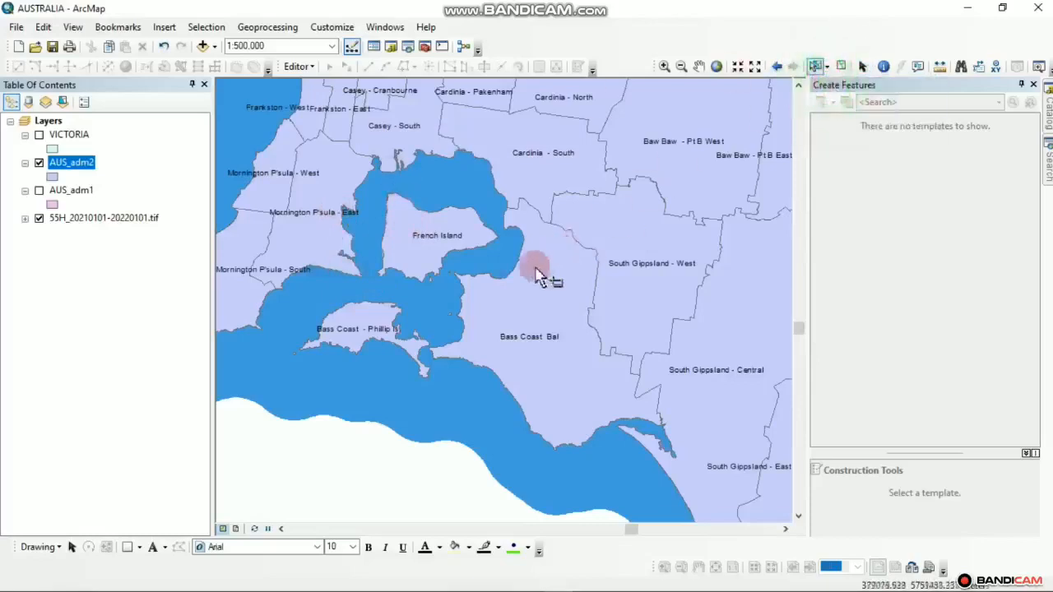
# Add Phillip Island and French Island to the selected districts and pick Extract by Mask (Spatial Analyst)
pyautogui.click(366, 334)
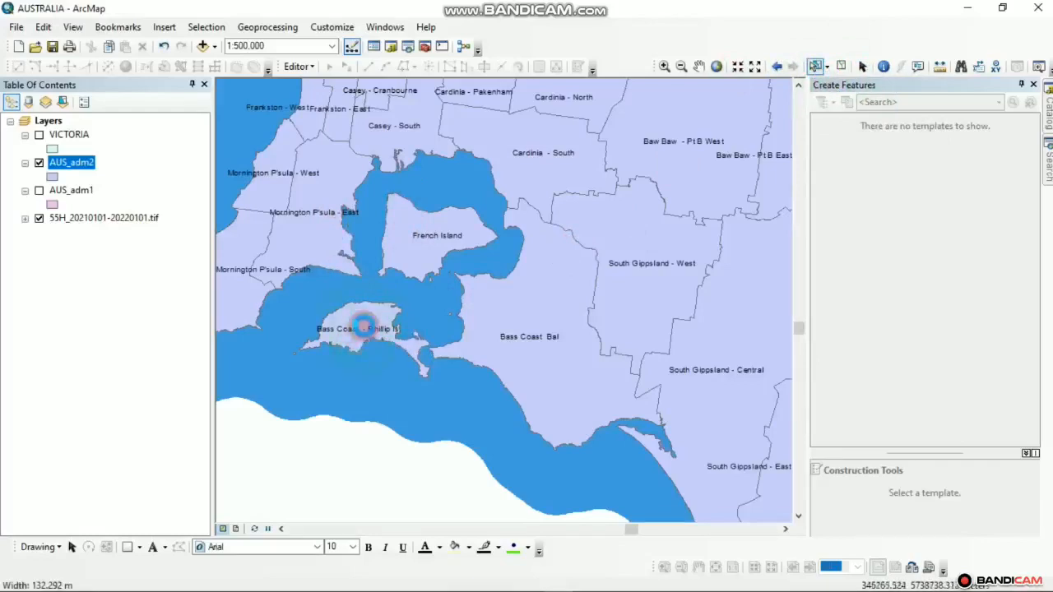
pyautogui.keyDown('shift'); pyautogui.click(433, 238); pyautogui.keyUp('shift')
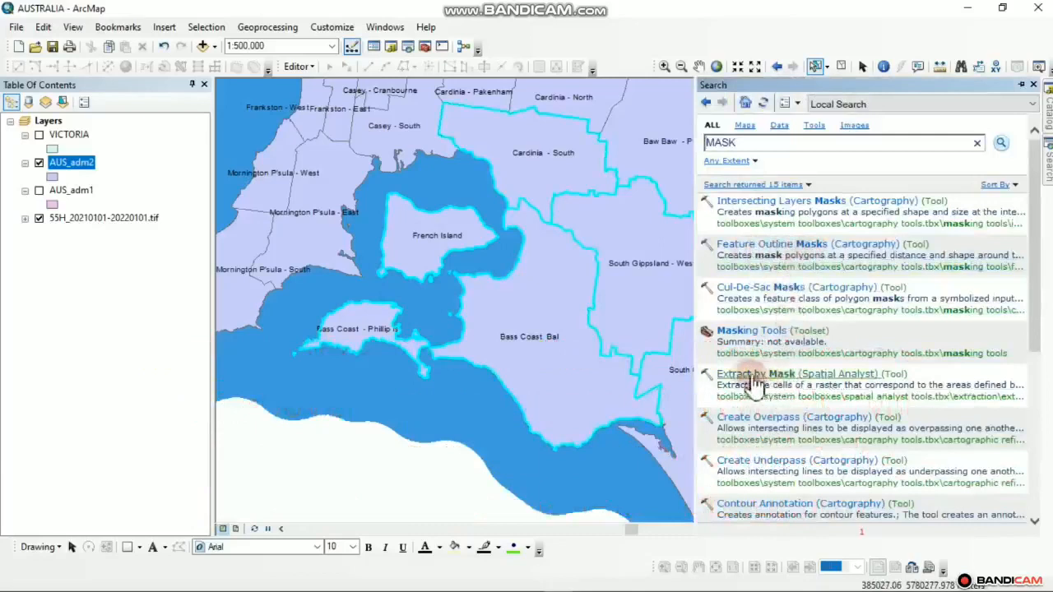
pyautogui.click(834, 375)
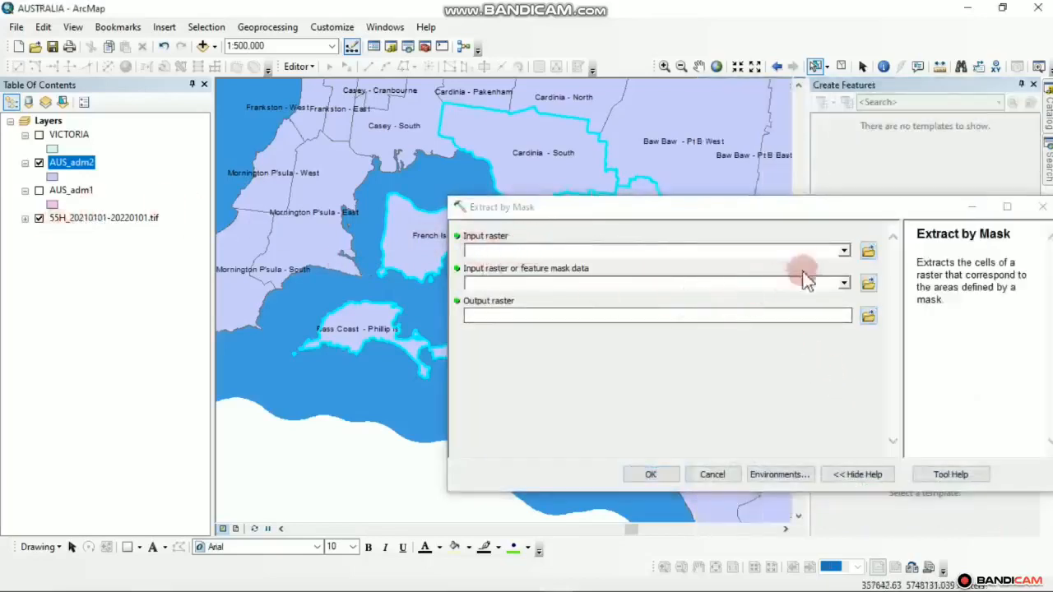
# Use 55H_20210101-20220101.tif as the input raster and AUS_adm2 as the mask
pyautogui.click(844, 251)
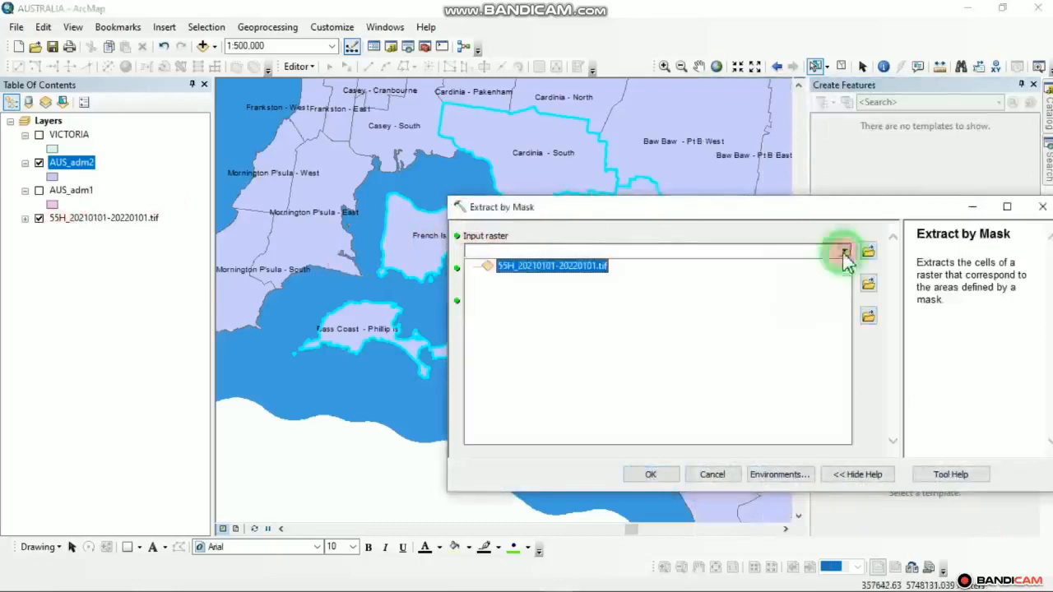
pyautogui.click(520, 267)
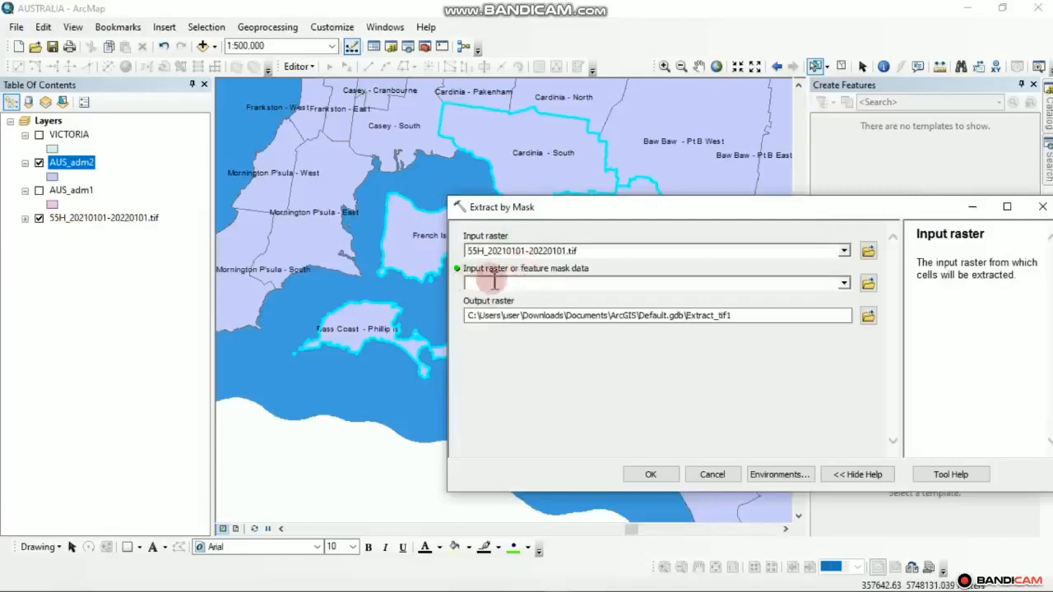
pyautogui.click(494, 282)
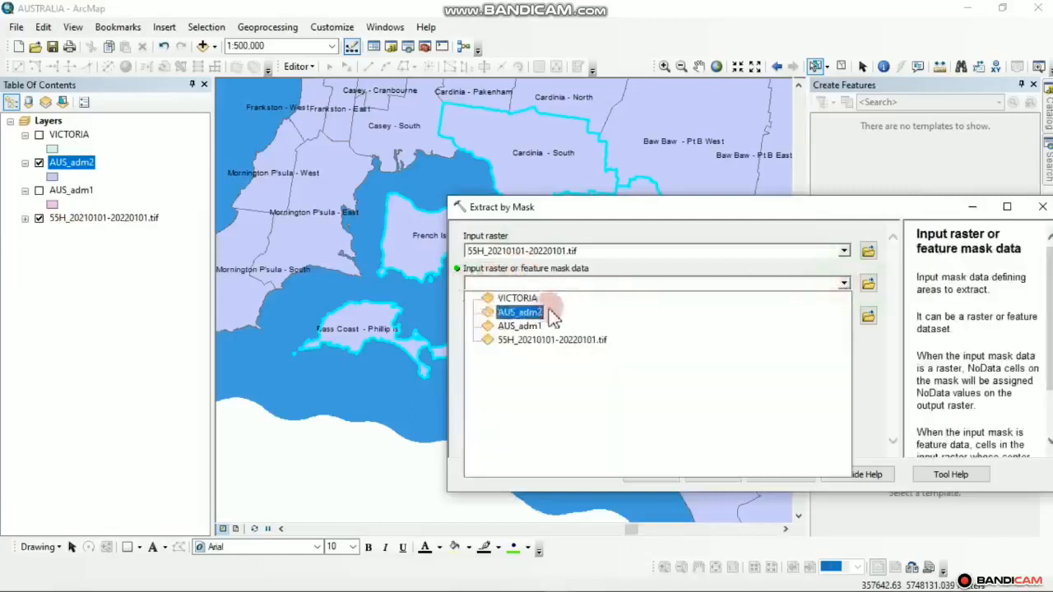
pyautogui.click(506, 312)
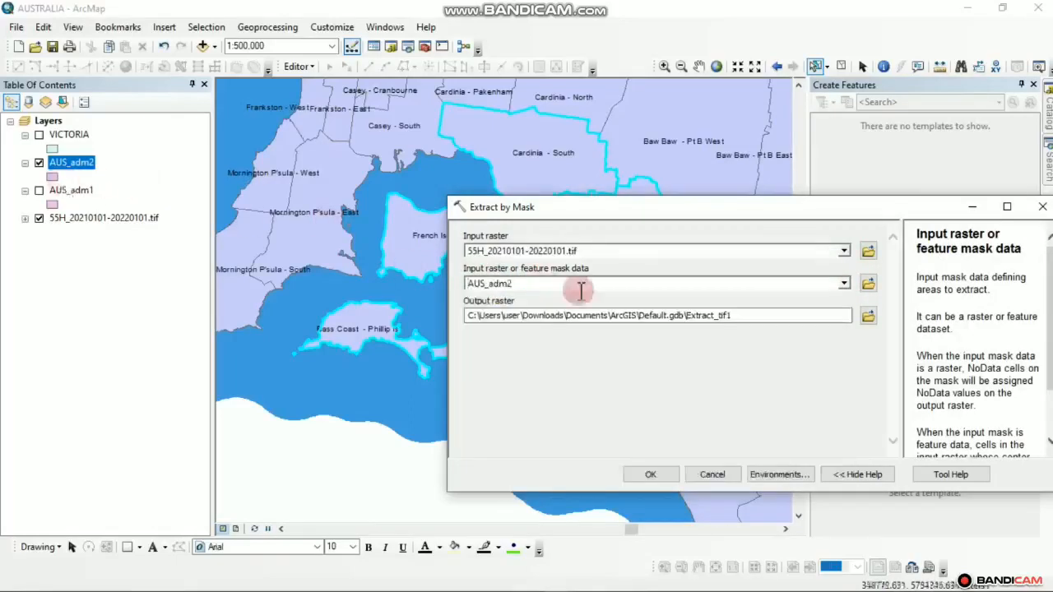
# Save the output as AOI in the SENTINEL-2 SAT. IMAGERY folder and run the extraction
pyautogui.click(478, 317)
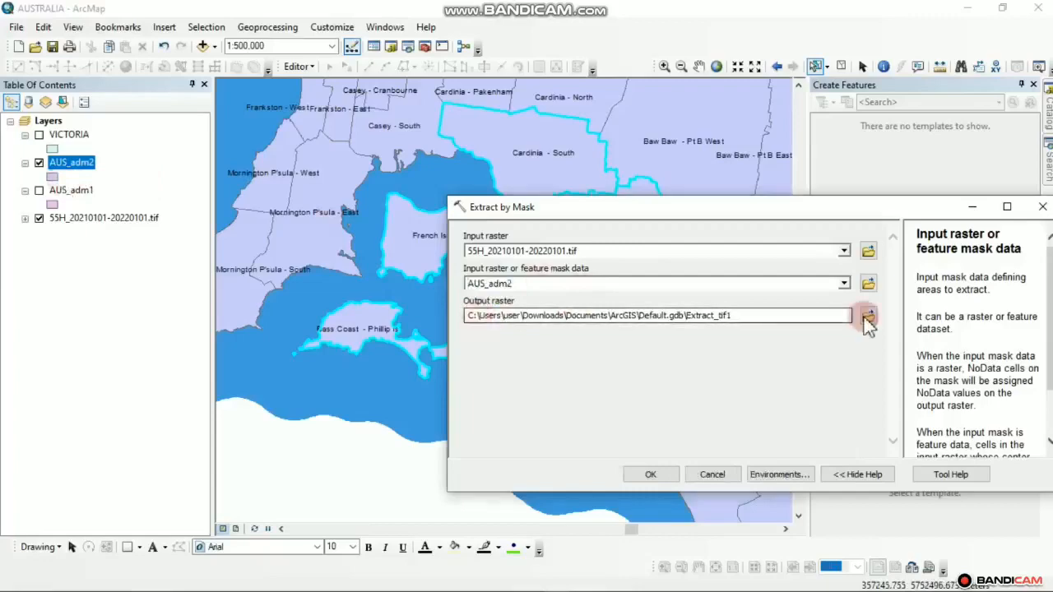
pyautogui.click(867, 318)
pyautogui.scroll(10, 781, 409)
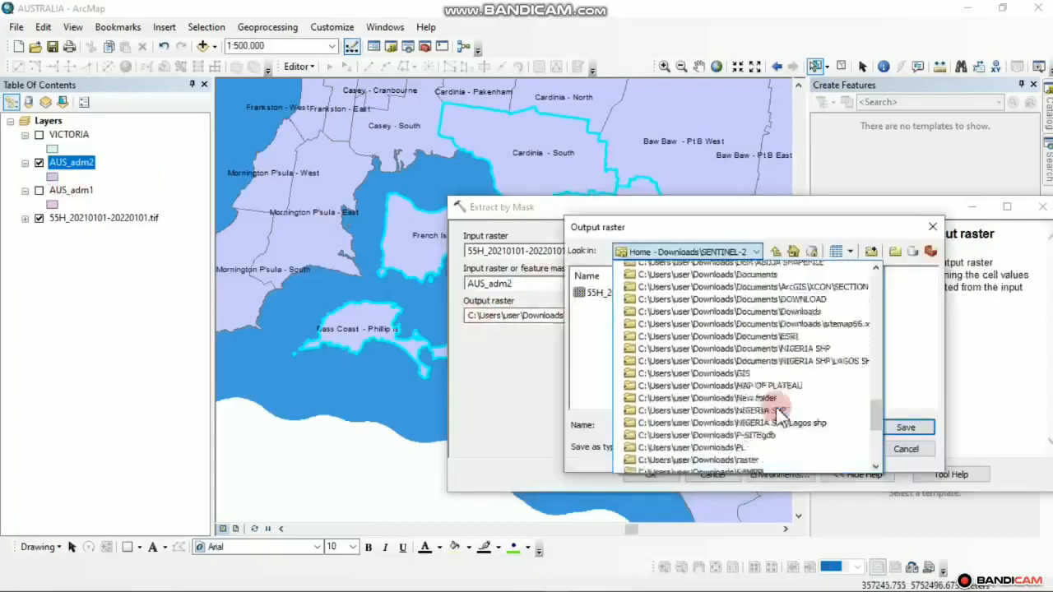
pyautogui.scroll(-10, 781, 411)
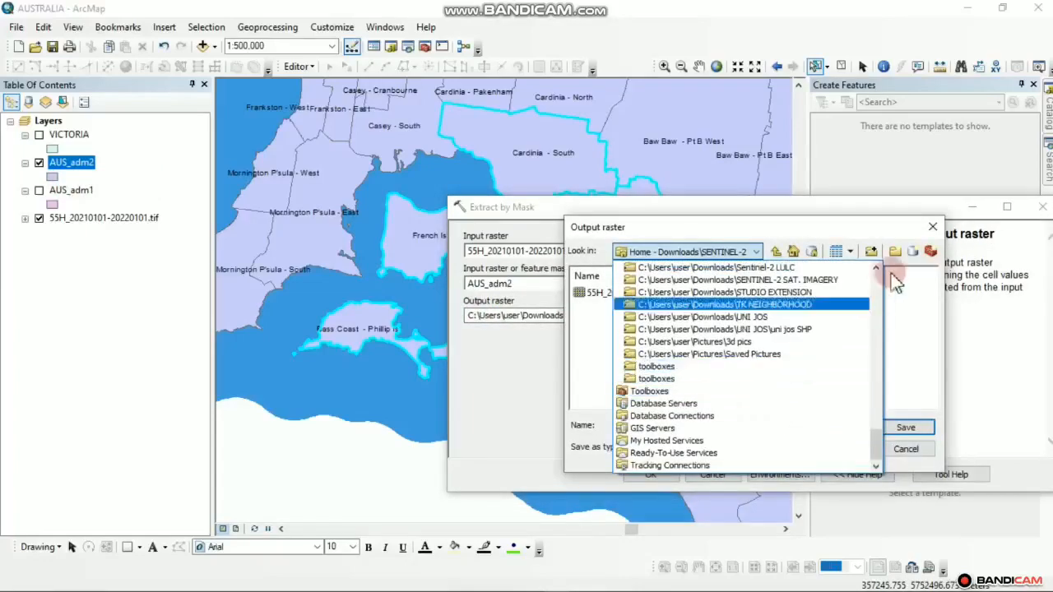
pyautogui.scroll(2, 879, 271)
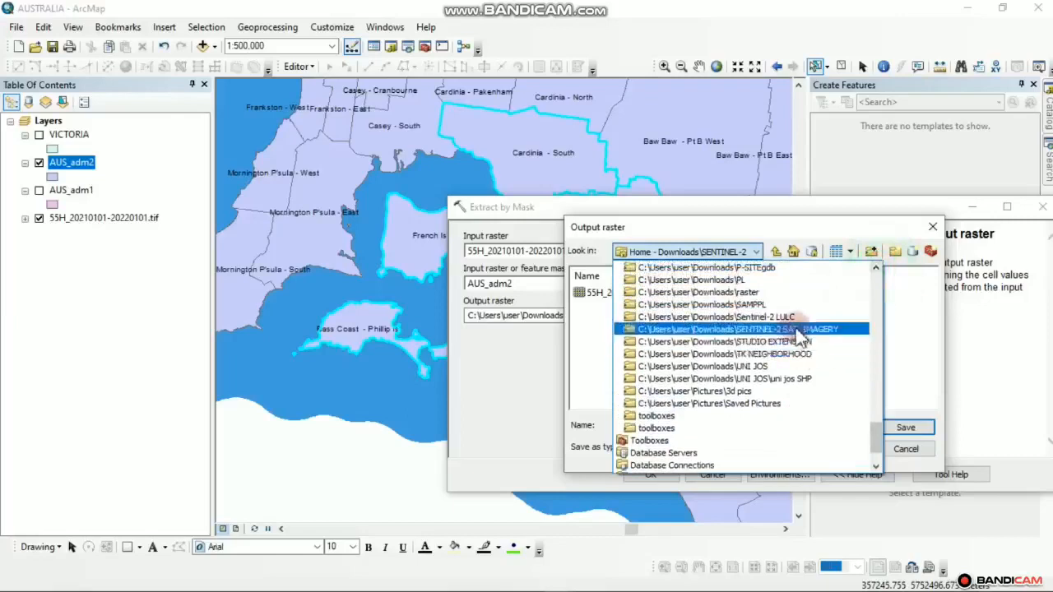
pyautogui.click(722, 329)
pyautogui.click(676, 426)
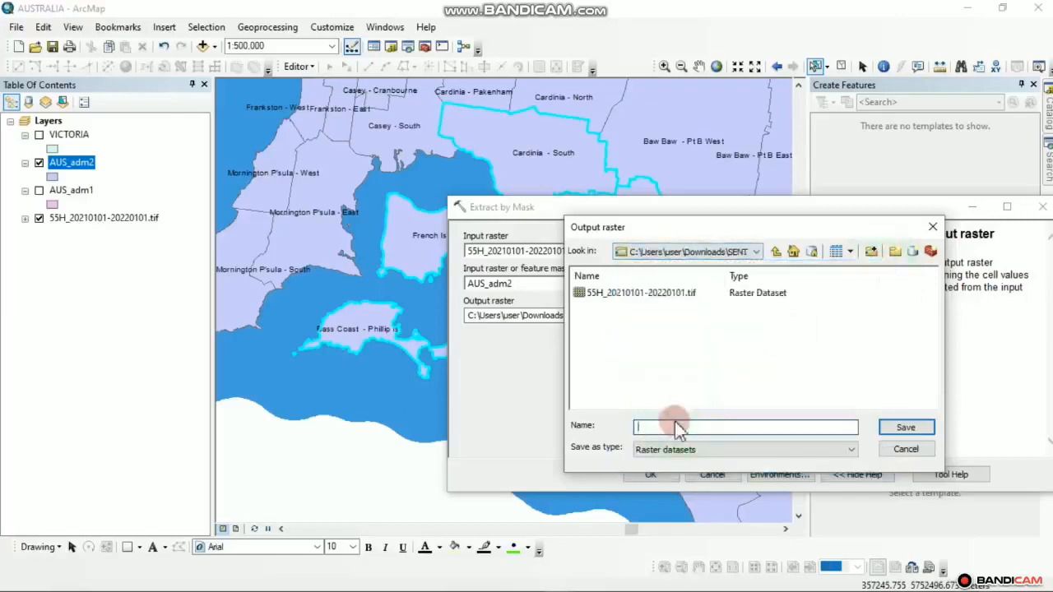
pyautogui.write('AD')
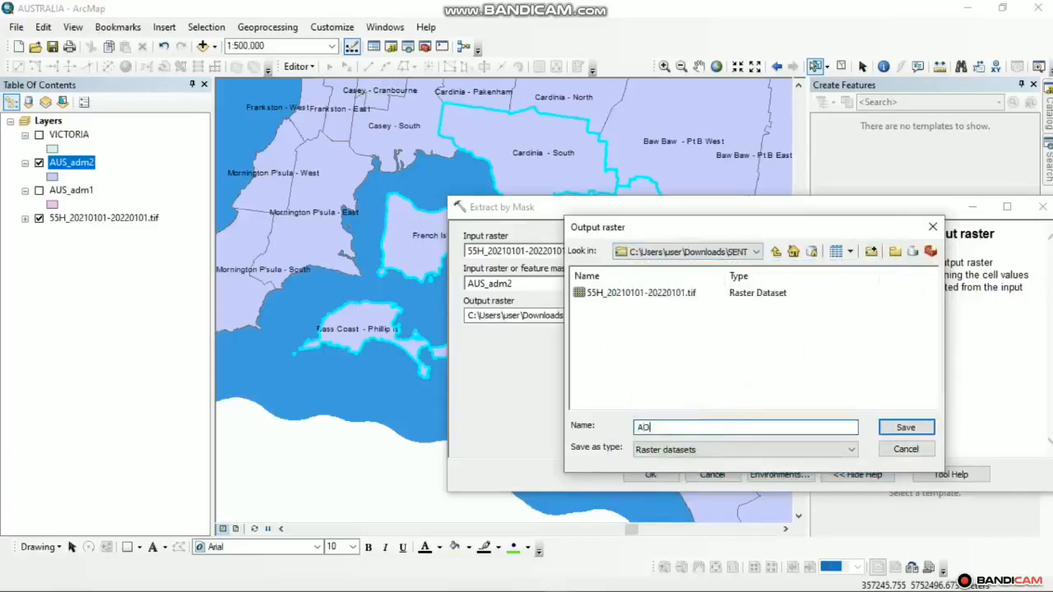
pyautogui.click(905, 430)
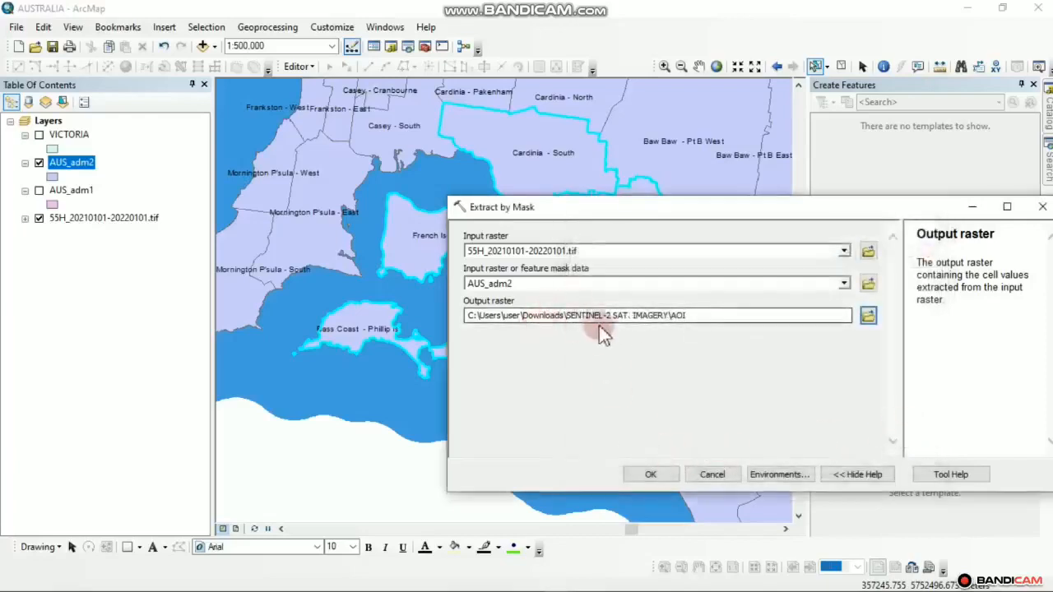
pyautogui.click(650, 477)
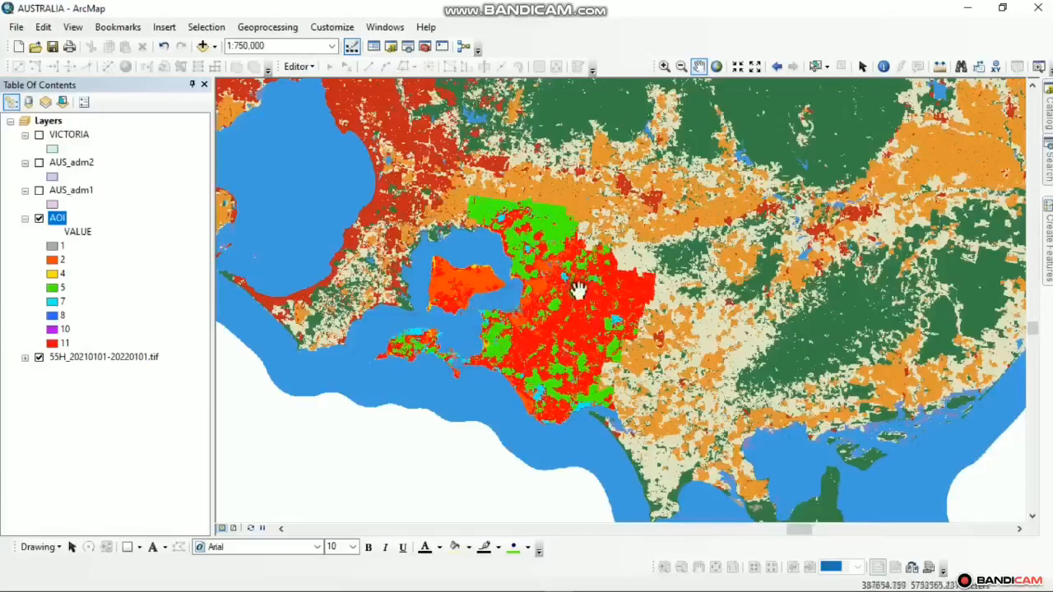
# Zoom in on the AOI raster and expand the 55H_20210101-20220101.tif layer's legend
pyautogui.scroll(2, 576, 288)
pyautogui.scroll(1, 524, 292)
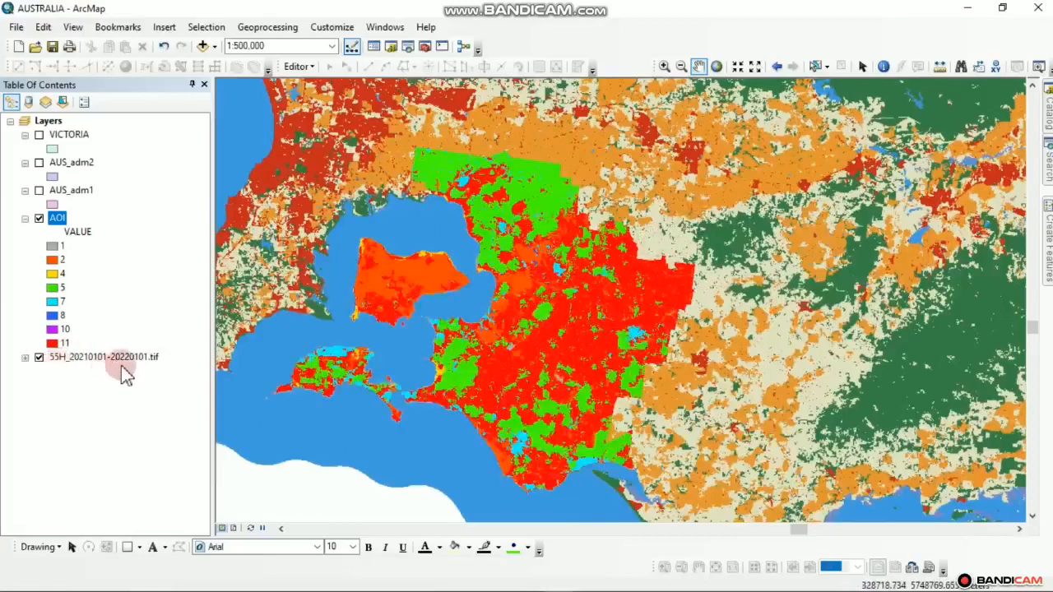
pyautogui.scroll(1, 564, 222)
pyautogui.scroll(-1, 564, 220)
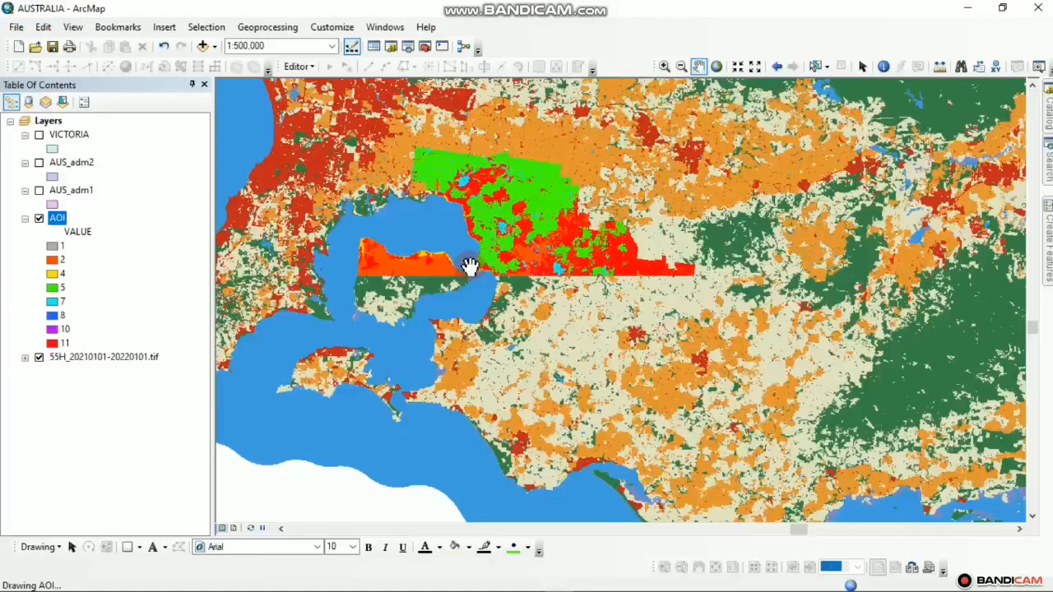
pyautogui.click(27, 359)
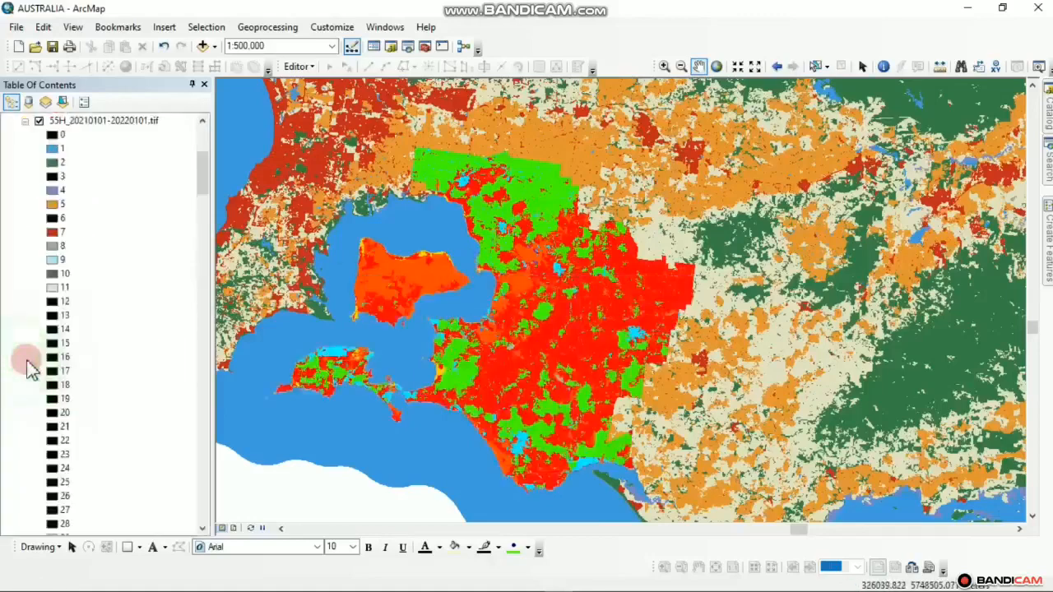
# Switch to the Esri Sentinel-2 land cover web map in Chrome to view its legend
pyautogui.click(202, 121)
pyautogui.click(203, 121)
pyautogui.click(202, 121)
pyautogui.click(203, 121)
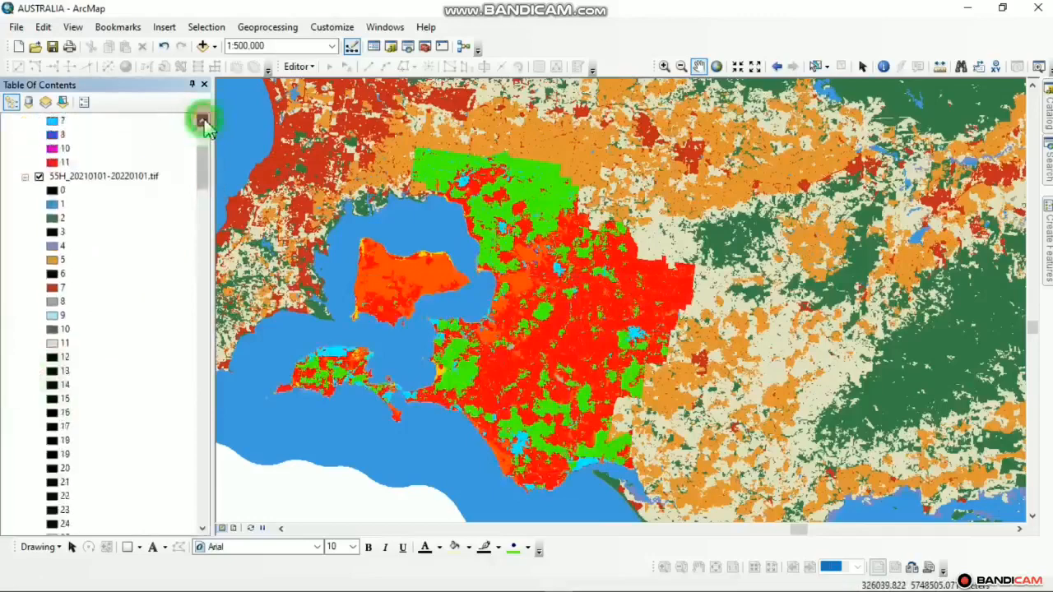
pyautogui.click(202, 121)
pyautogui.click(203, 121)
pyautogui.click(203, 121)
pyautogui.click(203, 121)
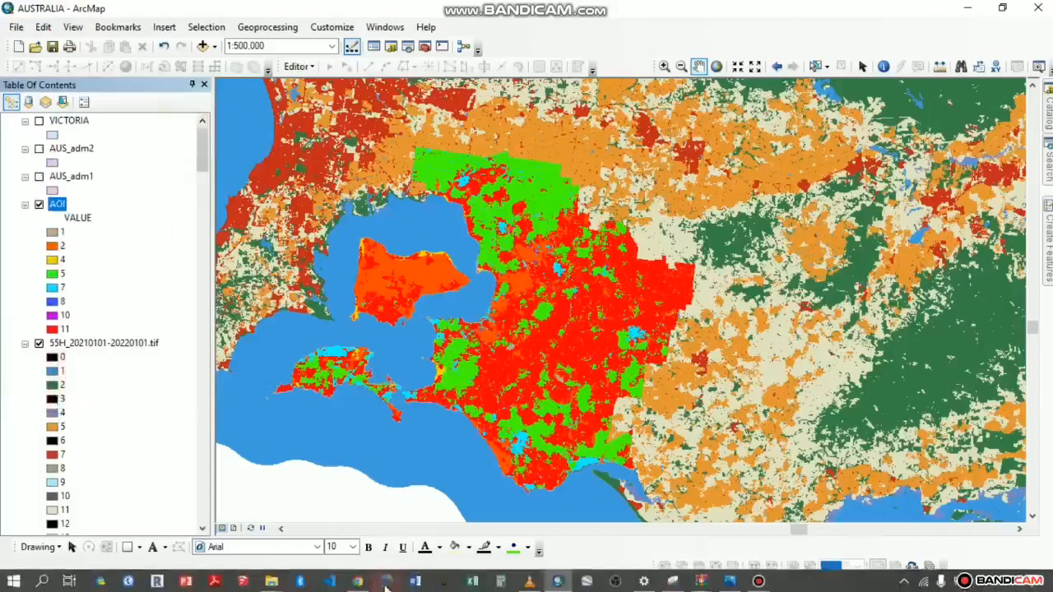
pyautogui.click(360, 577)
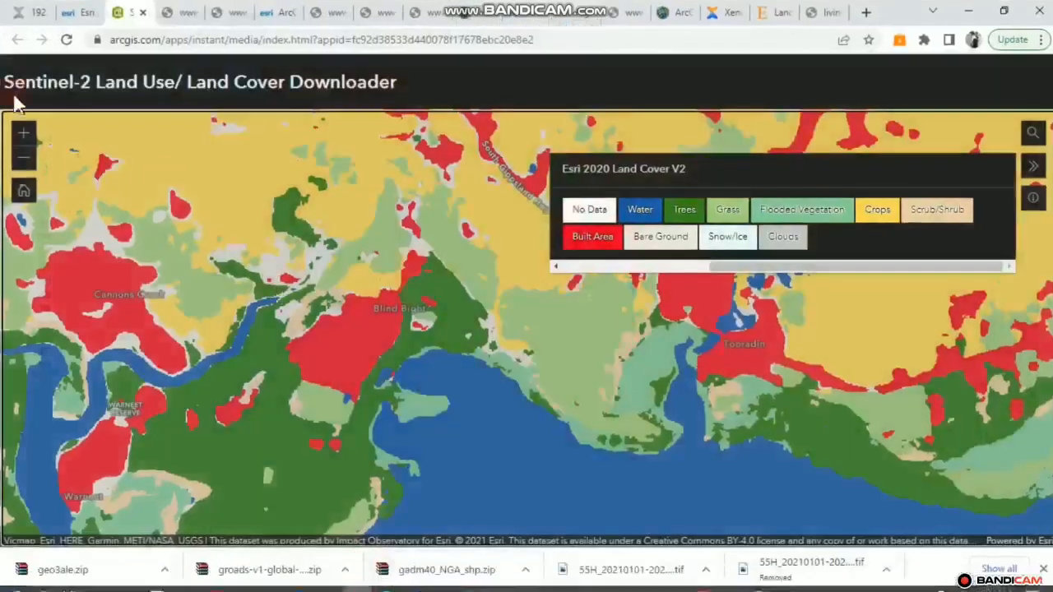
# Pan the web map around Western Port to bring Phillip Island and French Island into view
pyautogui.scroll(1, 425, 337)
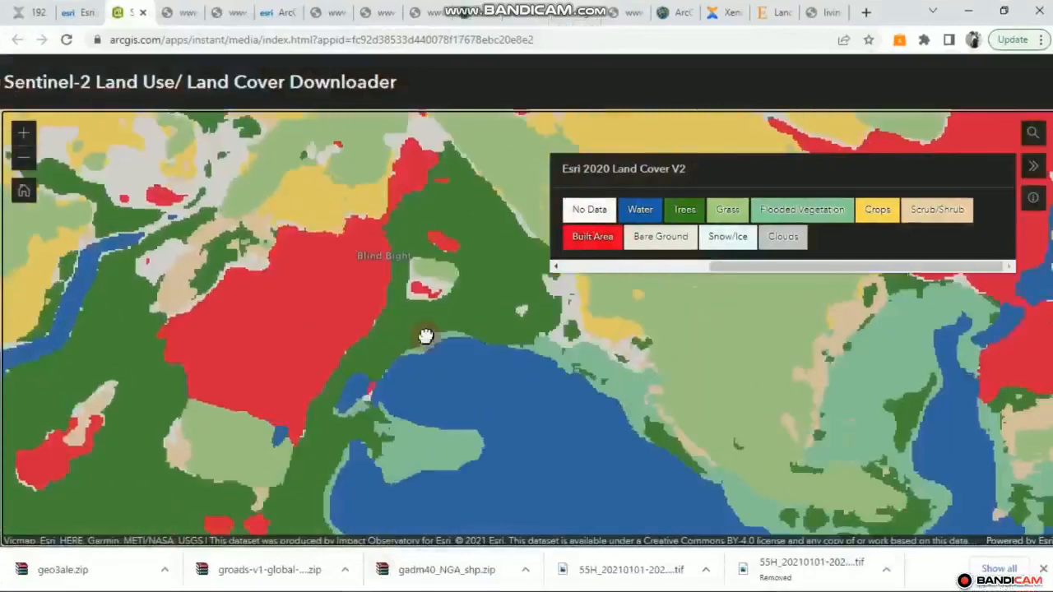
pyautogui.scroll(-3, 425, 336)
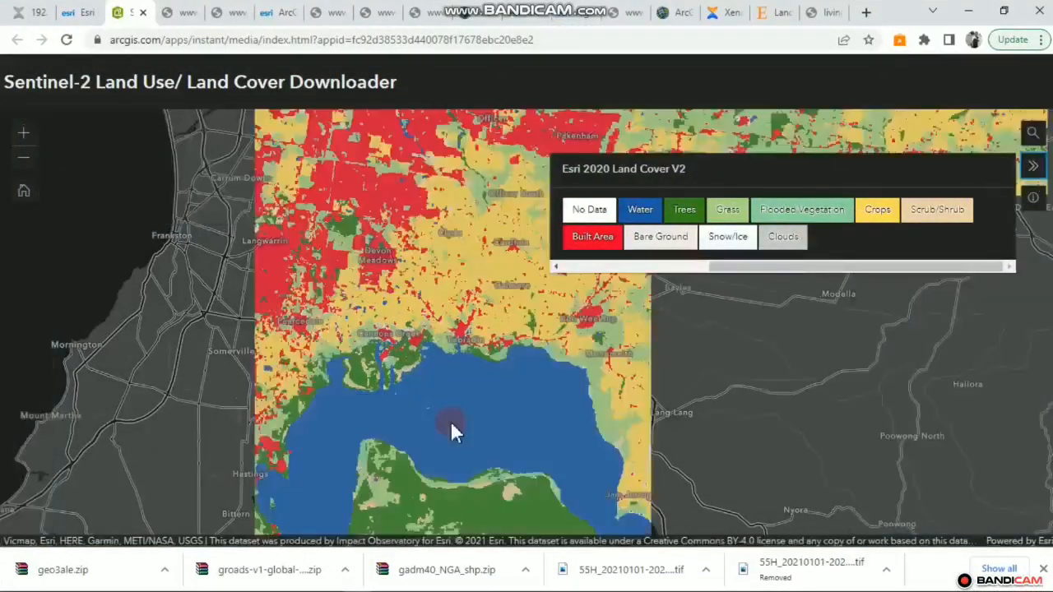
pyautogui.moveTo(466, 451); pyautogui.dragTo(381, 210)
pyautogui.moveTo(448, 288); pyautogui.dragTo(445, 126)
pyautogui.moveTo(242, 222); pyautogui.dragTo(367, 148)
pyautogui.moveTo(337, 318); pyautogui.dragTo(278, 214)
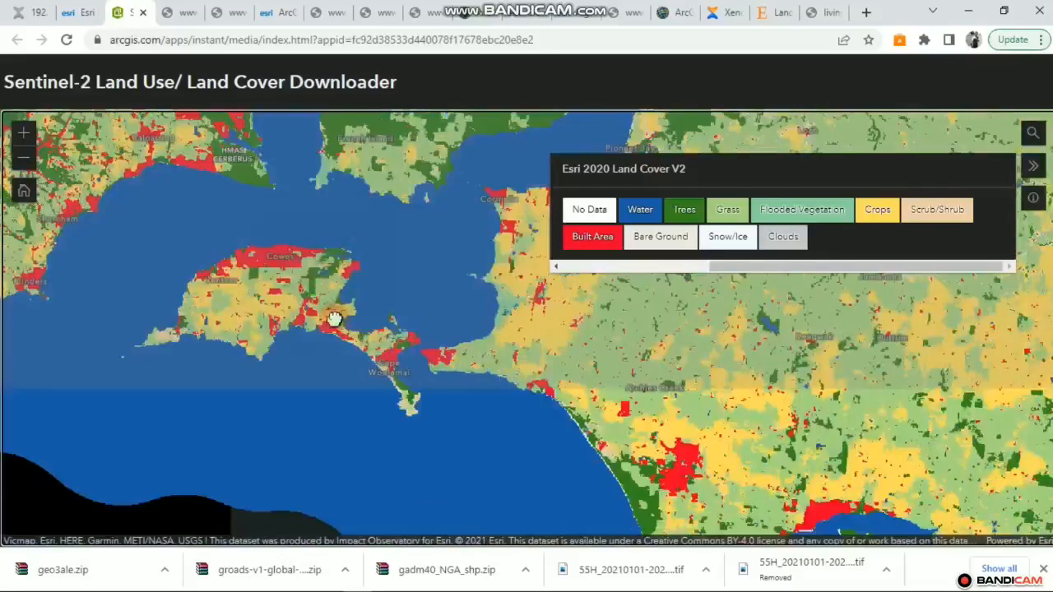
pyautogui.moveTo(357, 308); pyautogui.dragTo(298, 269)
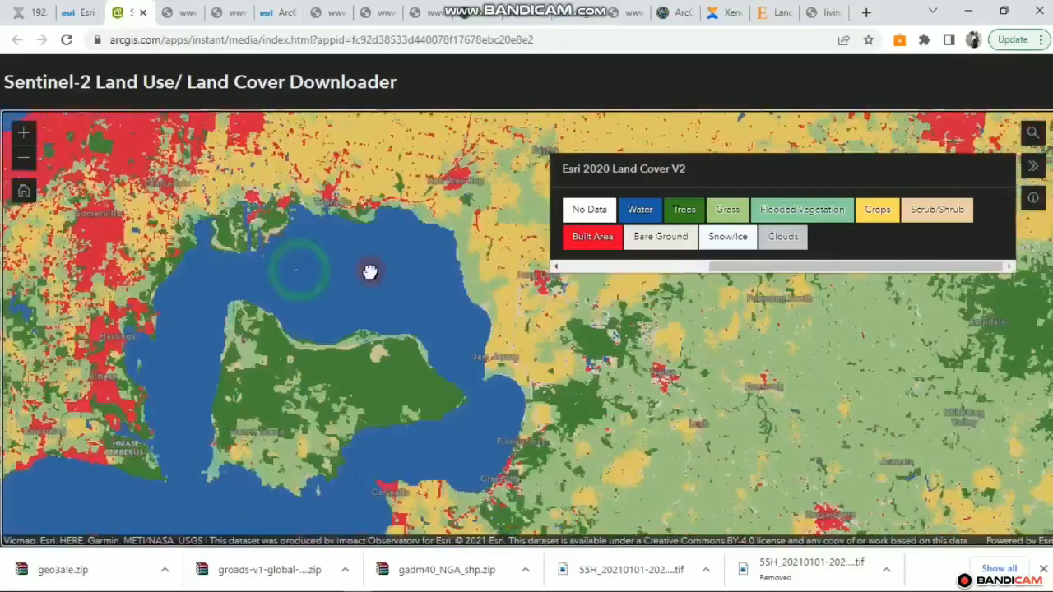
pyautogui.moveTo(289, 347); pyautogui.dragTo(384, 266)
pyautogui.moveTo(266, 270); pyautogui.dragTo(296, 234)
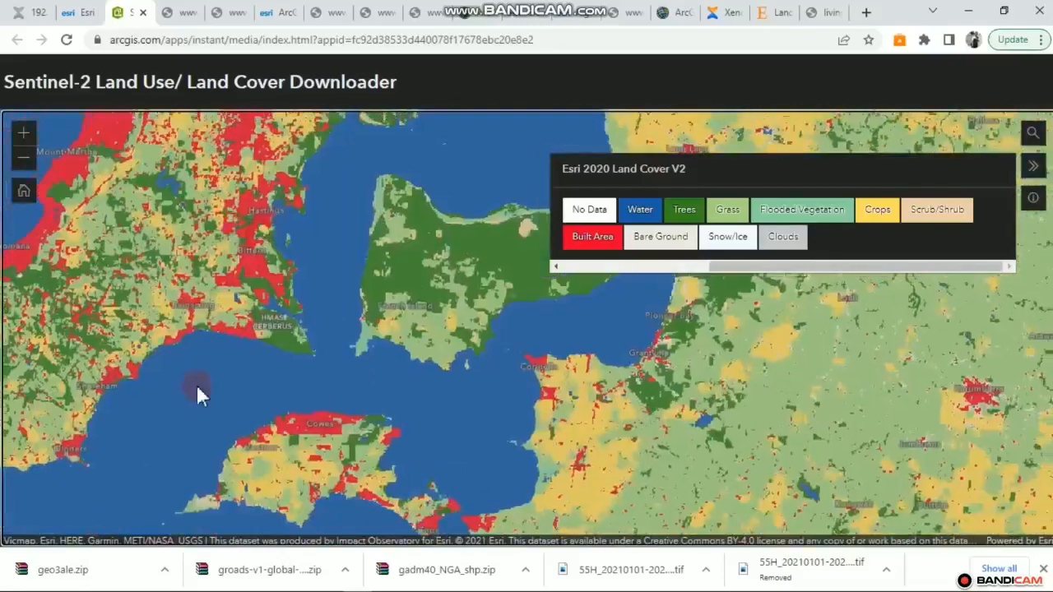
pyautogui.moveTo(322, 281); pyautogui.dragTo(279, 201)
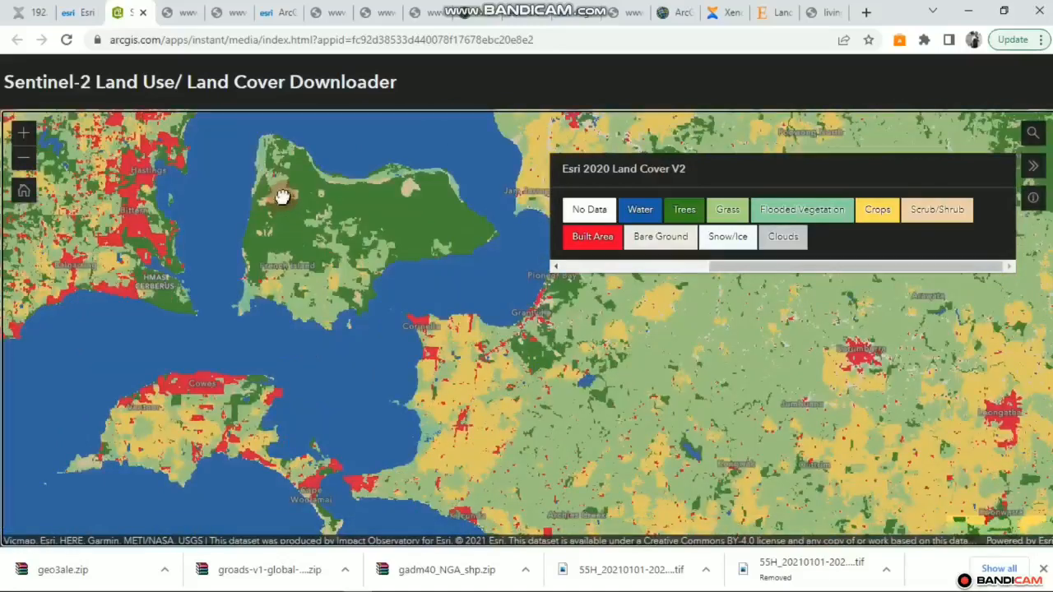
# Zoom in along the northern coastline to compare land cover, then return to ArcMap
pyautogui.scroll(3, 282, 197)
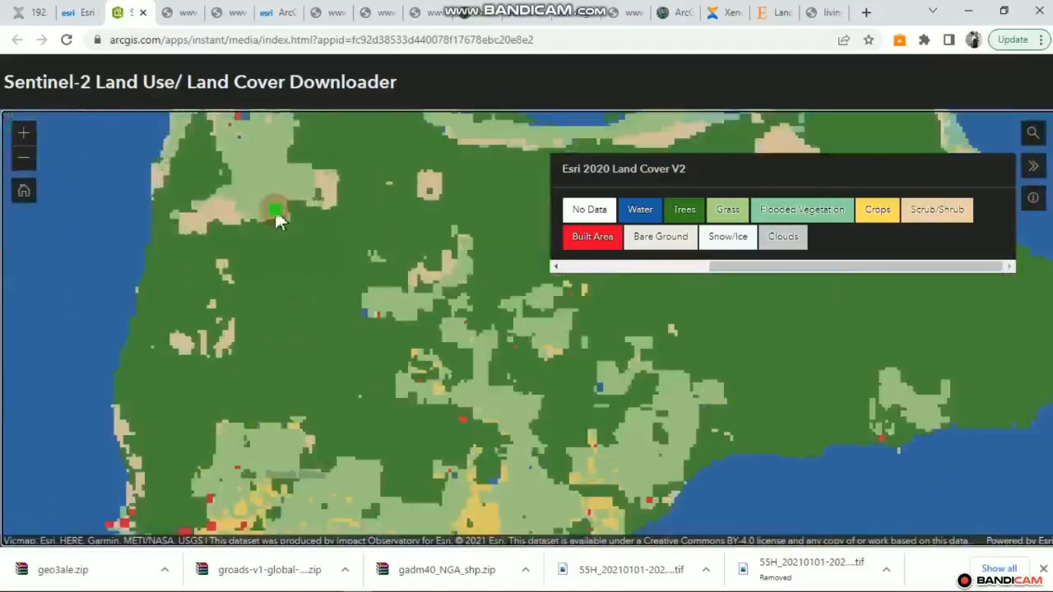
pyautogui.moveTo(237, 281); pyautogui.dragTo(231, 305)
pyautogui.moveTo(209, 215); pyautogui.dragTo(187, 273)
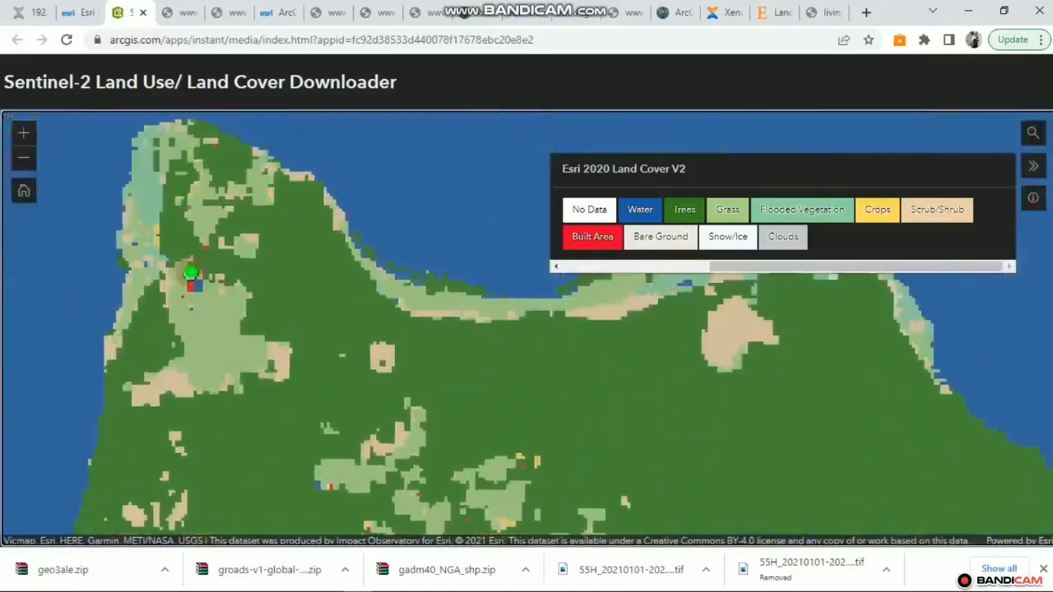
pyautogui.moveTo(146, 226); pyautogui.dragTo(121, 209)
pyautogui.scroll(2, 186, 251)
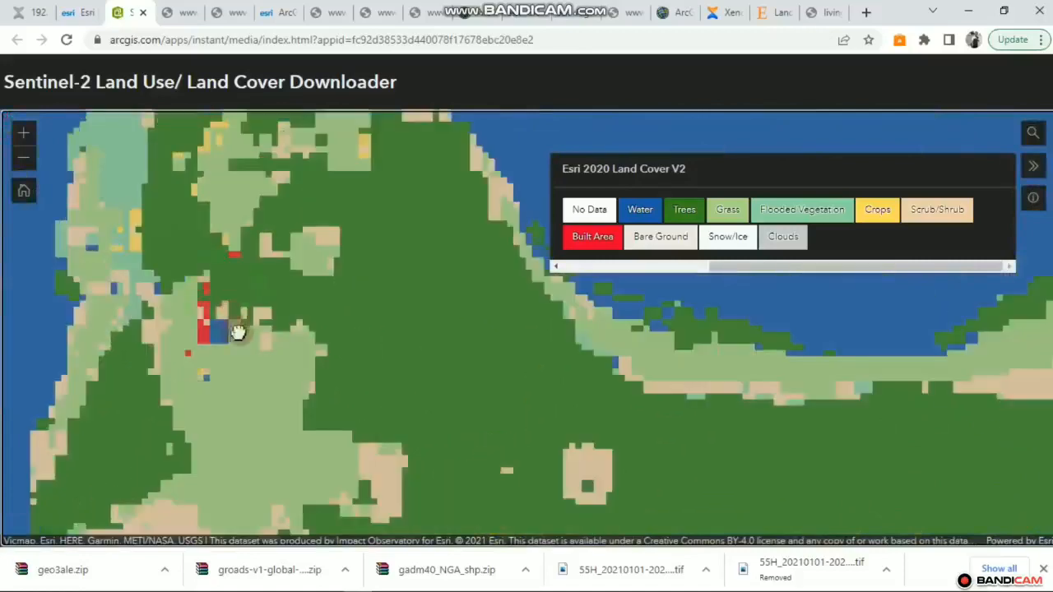
pyautogui.scroll(3, 239, 330)
pyautogui.scroll(-4, 205, 252)
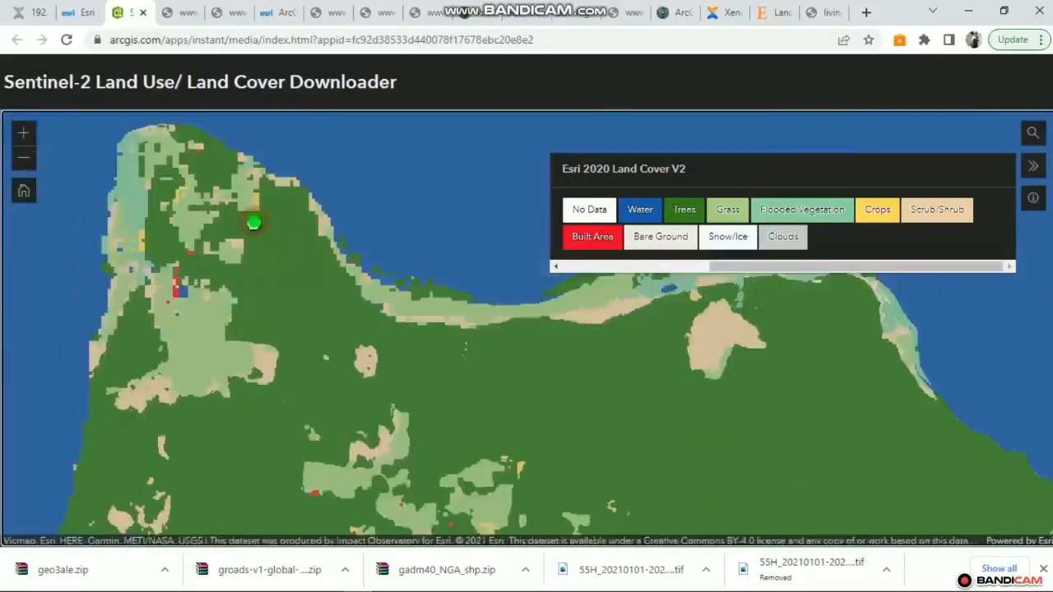
pyautogui.moveTo(253, 222); pyautogui.dragTo(278, 206)
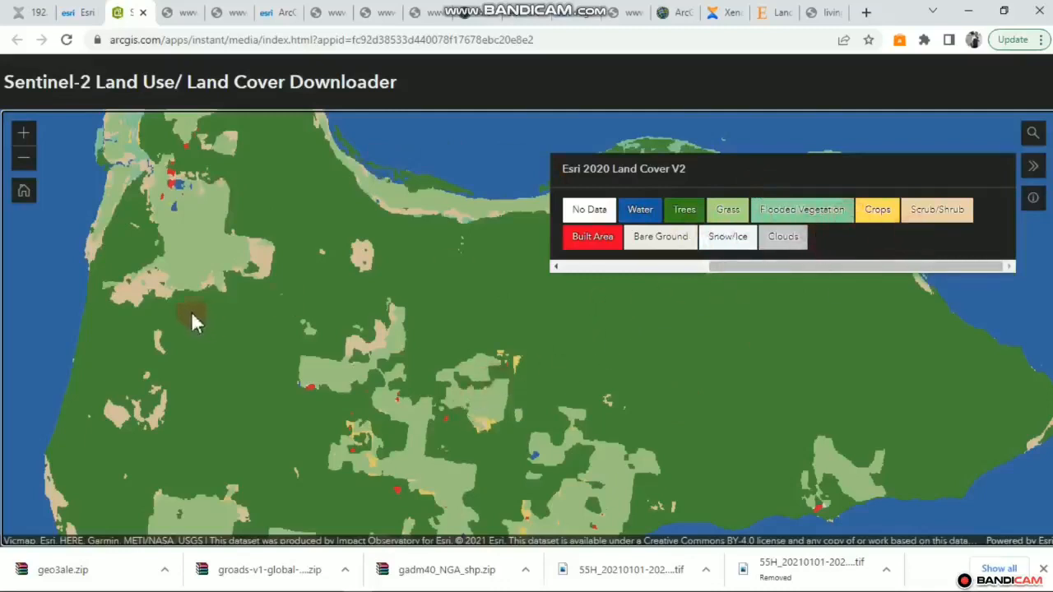
pyautogui.moveTo(191, 319); pyautogui.dragTo(243, 414)
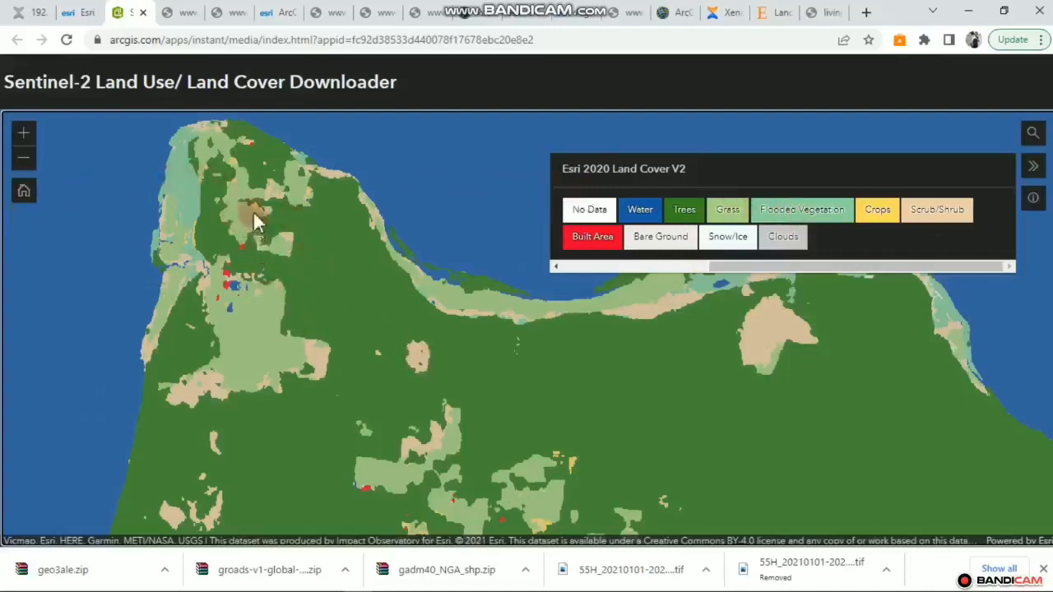
pyautogui.moveTo(251, 210); pyautogui.dragTo(171, 236)
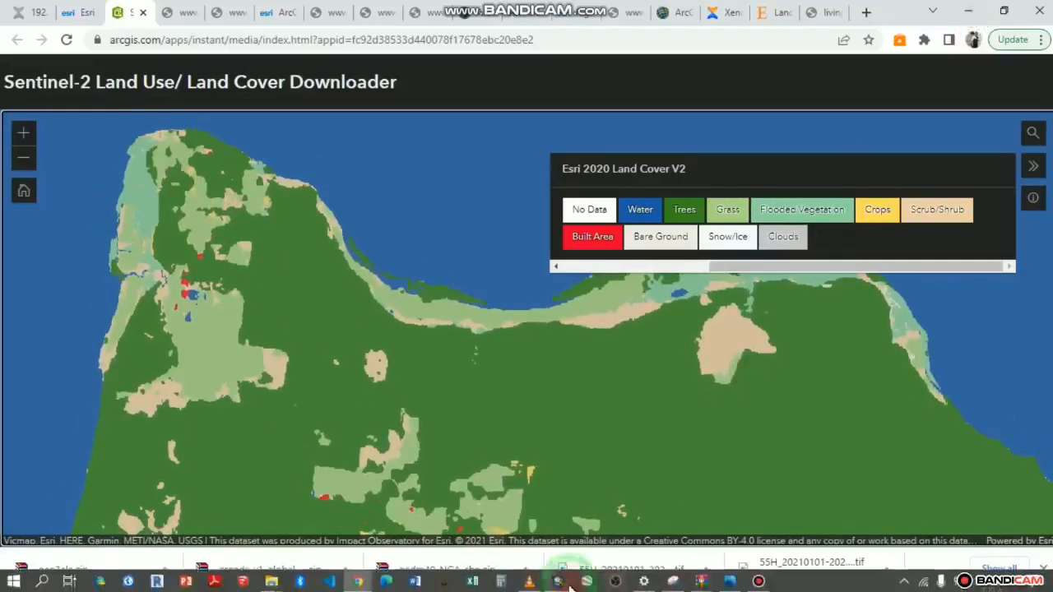
pyautogui.click(463, 537)
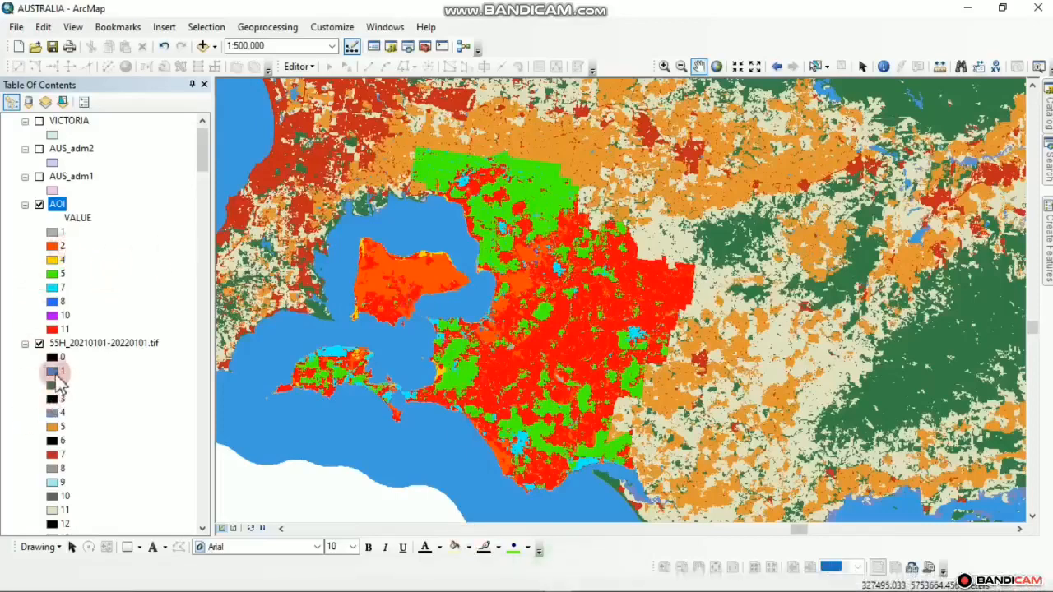
# Recolour AOI class 1 to blue
pyautogui.doubleClick(55, 238)
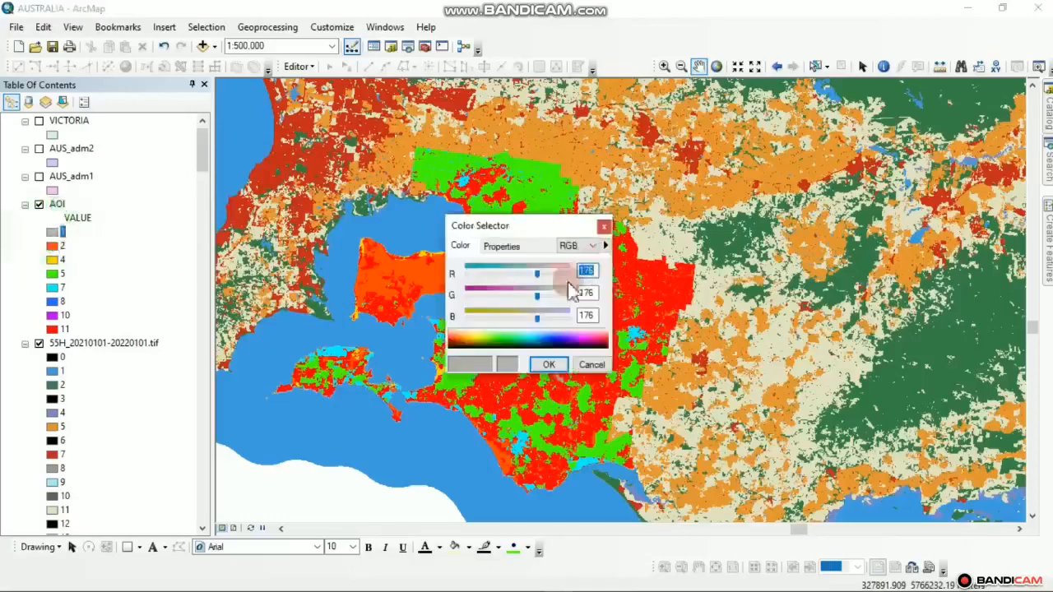
pyautogui.moveTo(537, 339); pyautogui.dragTo(556, 350)
pyautogui.click(546, 364)
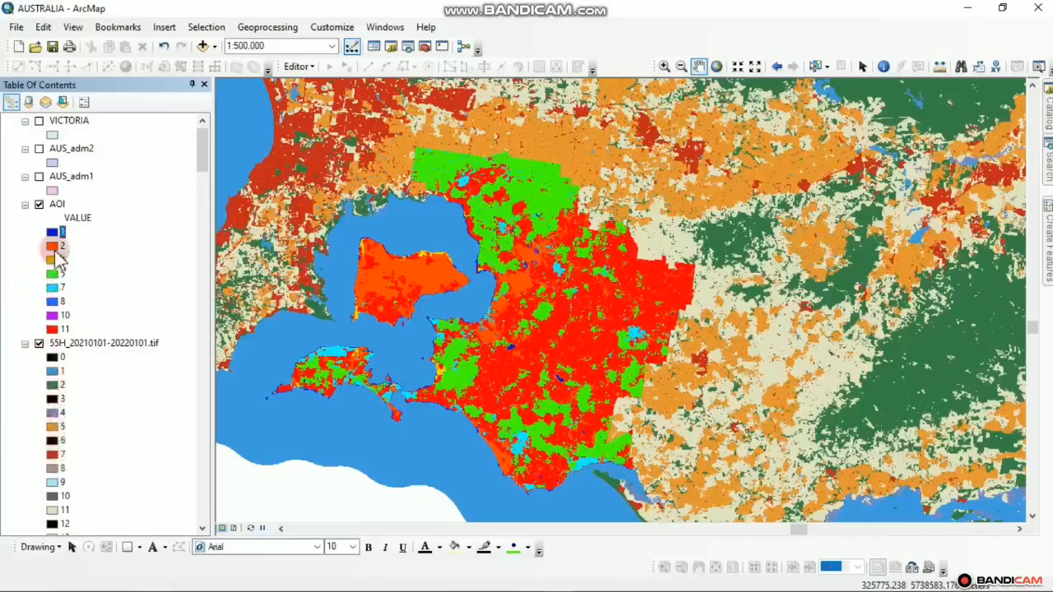
# Recolour AOI class 2 to a bright green
pyautogui.doubleClick(52, 247)
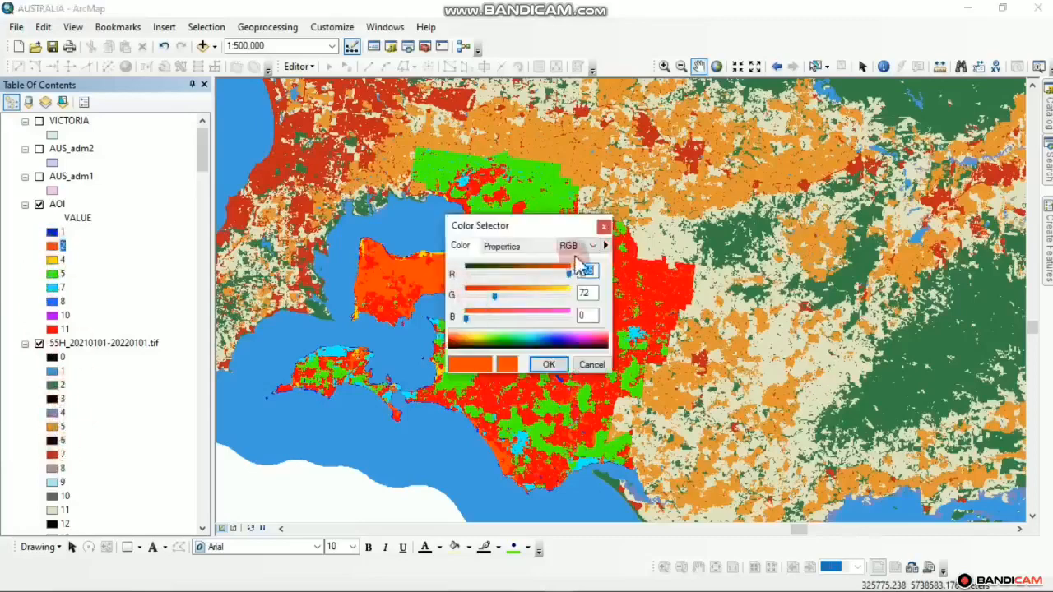
pyautogui.click(514, 346)
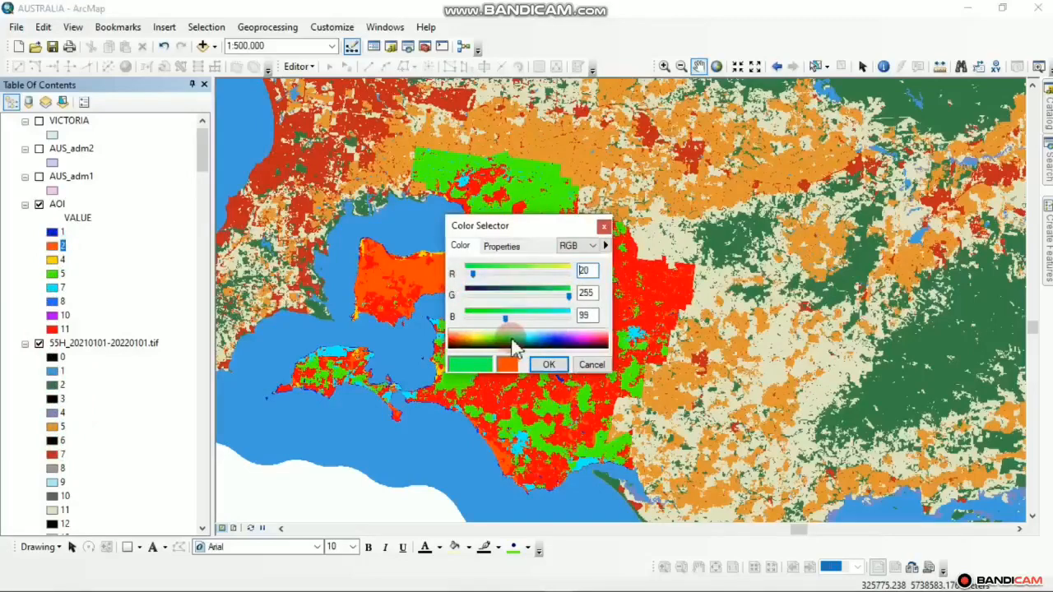
pyautogui.click(519, 350)
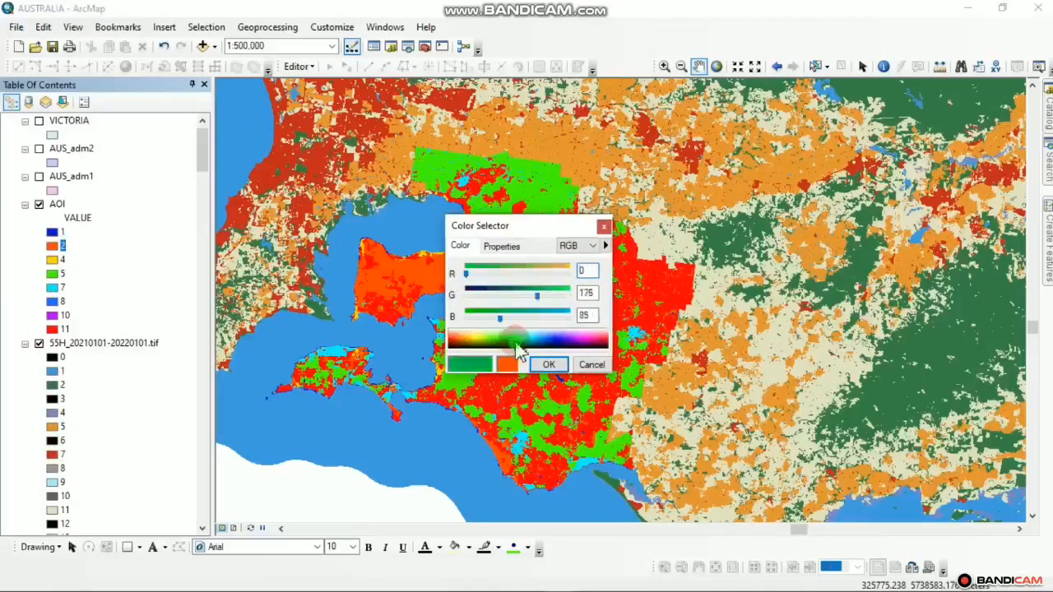
pyautogui.click(504, 340)
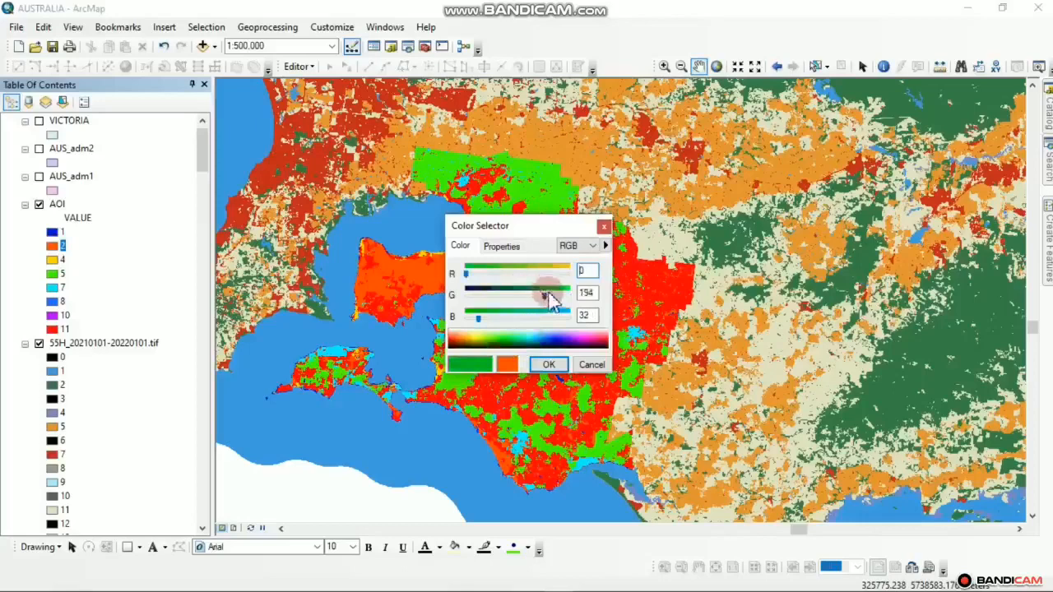
pyautogui.moveTo(550, 302); pyautogui.dragTo(552, 300)
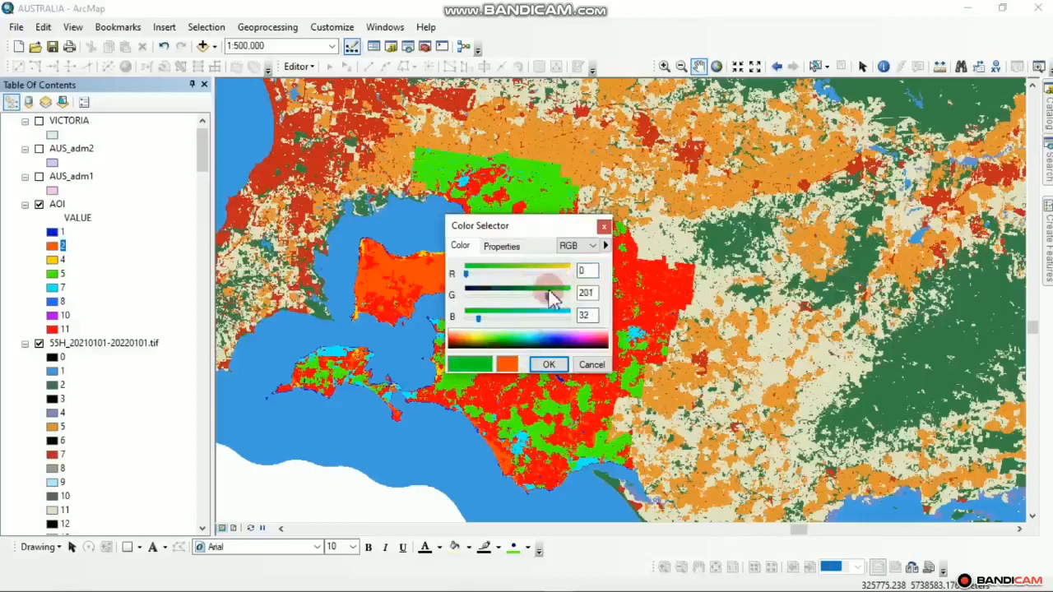
pyautogui.click(548, 364)
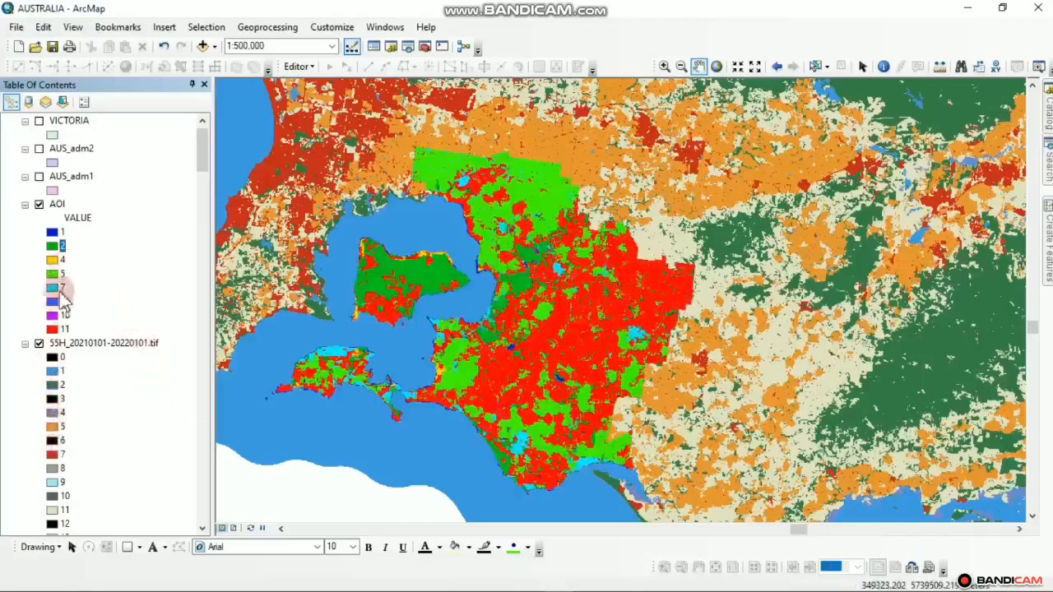
# Recolour AOI class 5 purple, then try a cyan for another class and cancel
pyautogui.click(51, 273)
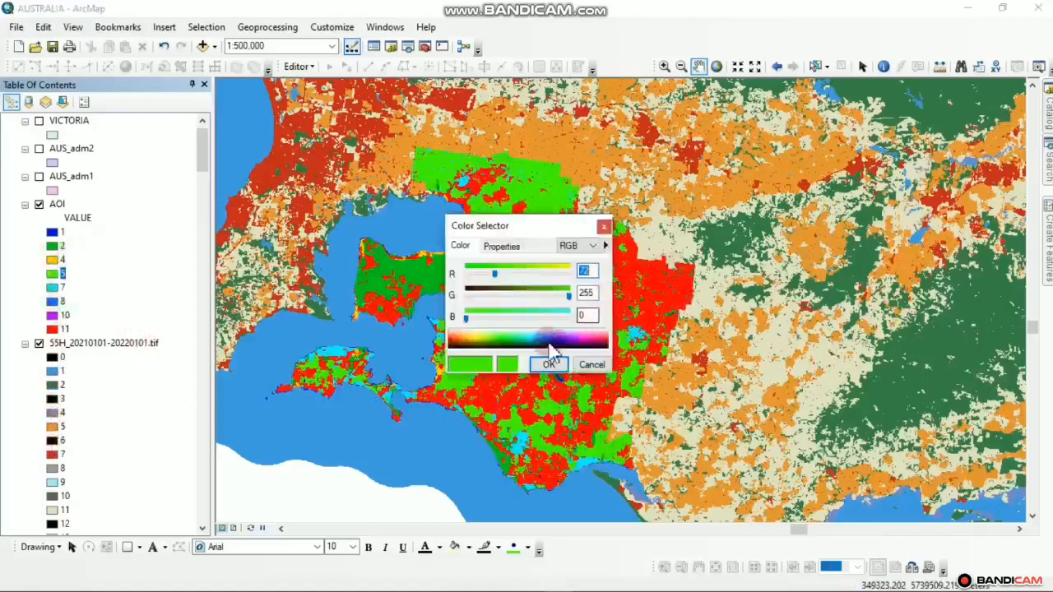
pyautogui.moveTo(560, 339)
pyautogui.mouseDown()
pyautogui.moveTo(576, 339)
pyautogui.moveTo(566, 342)
pyautogui.mouseUp()
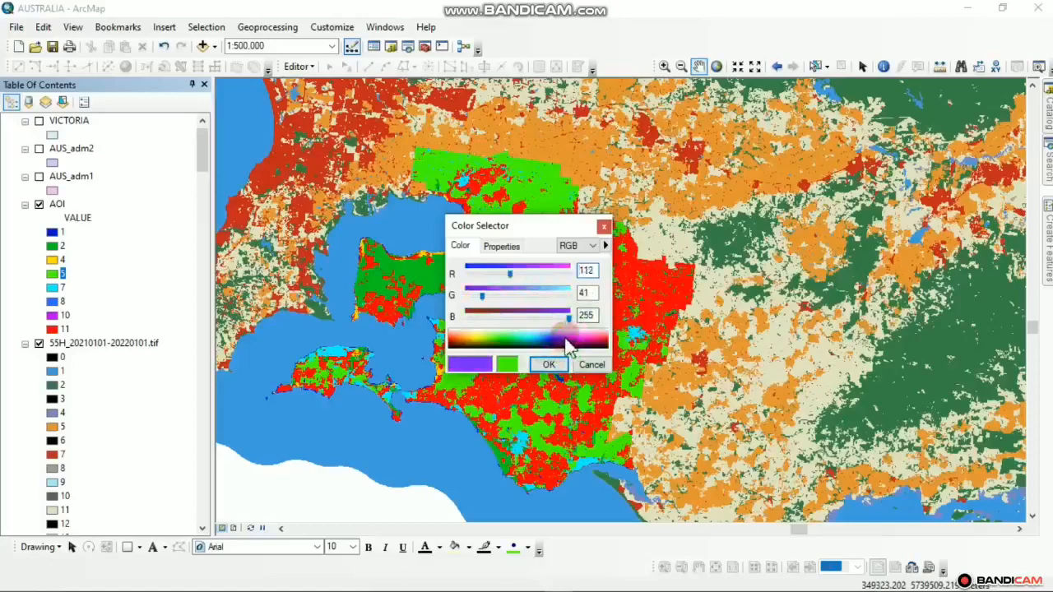
pyautogui.click(547, 365)
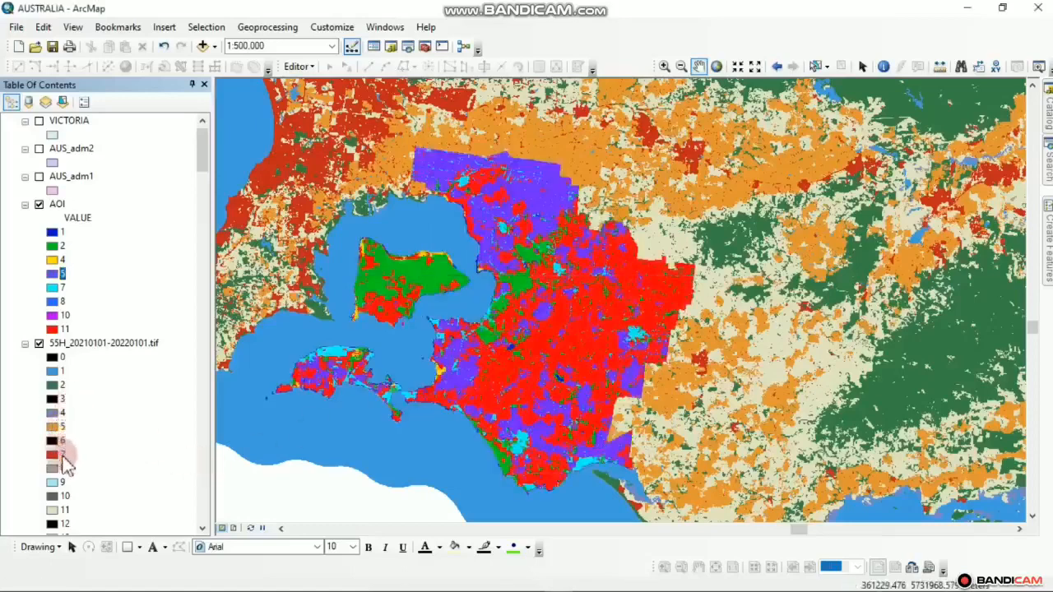
pyautogui.click(53, 281)
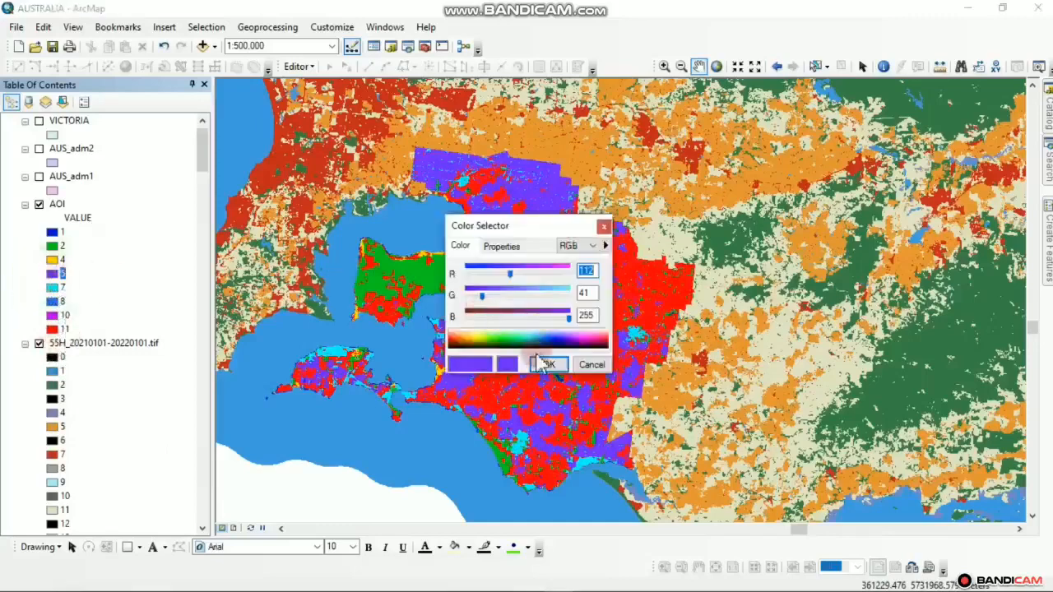
pyautogui.click(536, 344)
pyautogui.click(530, 346)
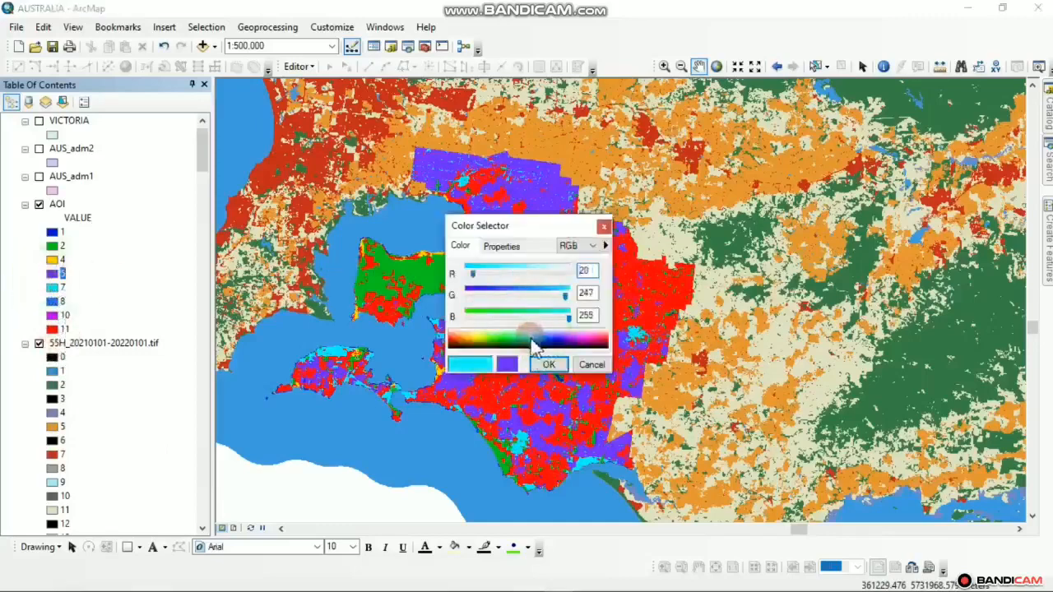
pyautogui.click(603, 226)
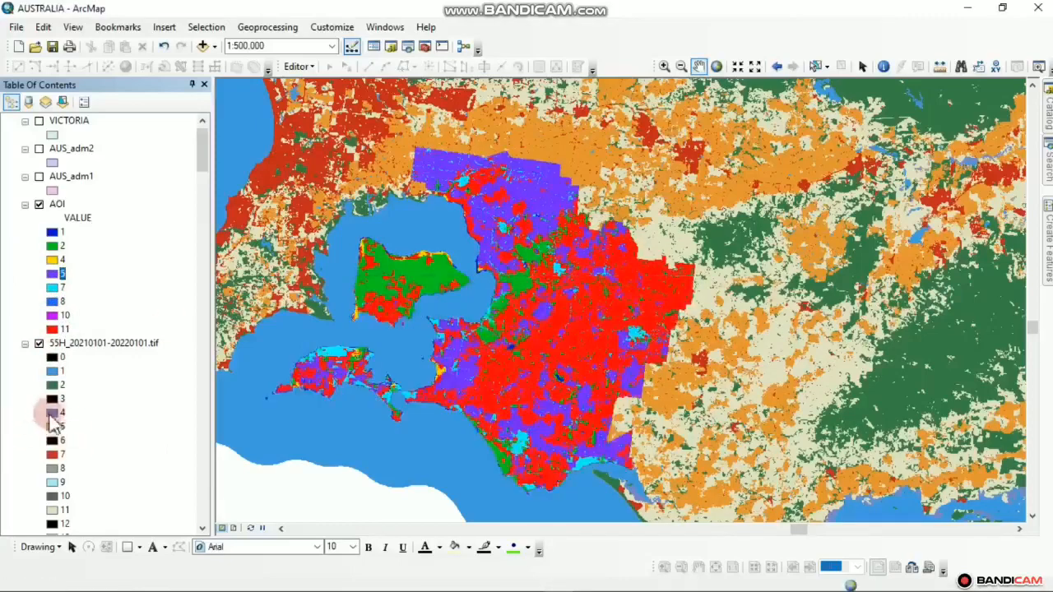
# Check the custom fill colour of the reference raster's class 4 without changing it
pyautogui.doubleClick(53, 413)
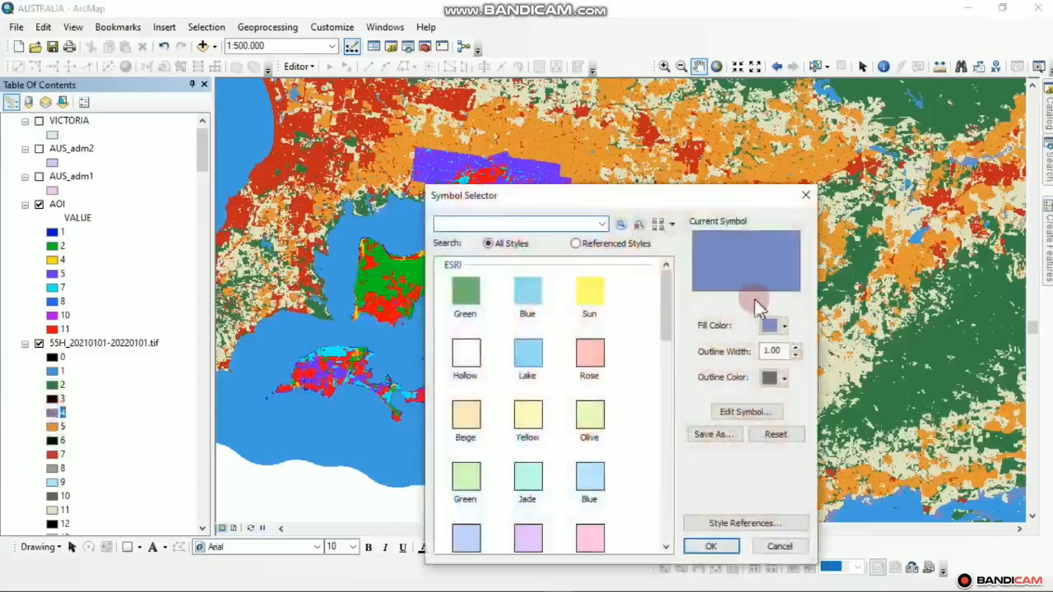
pyautogui.click(784, 325)
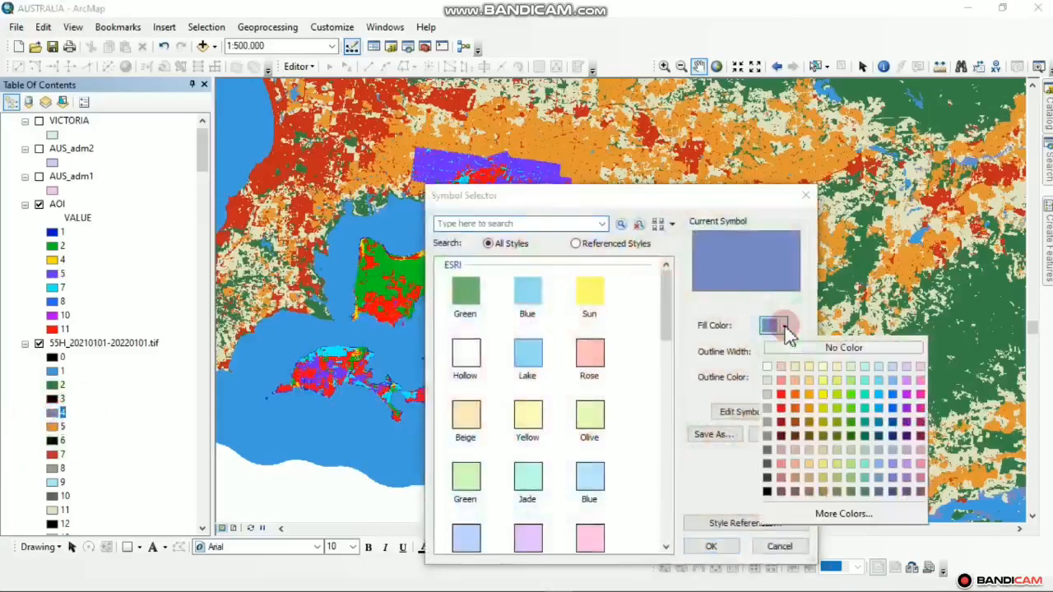
pyautogui.click(831, 514)
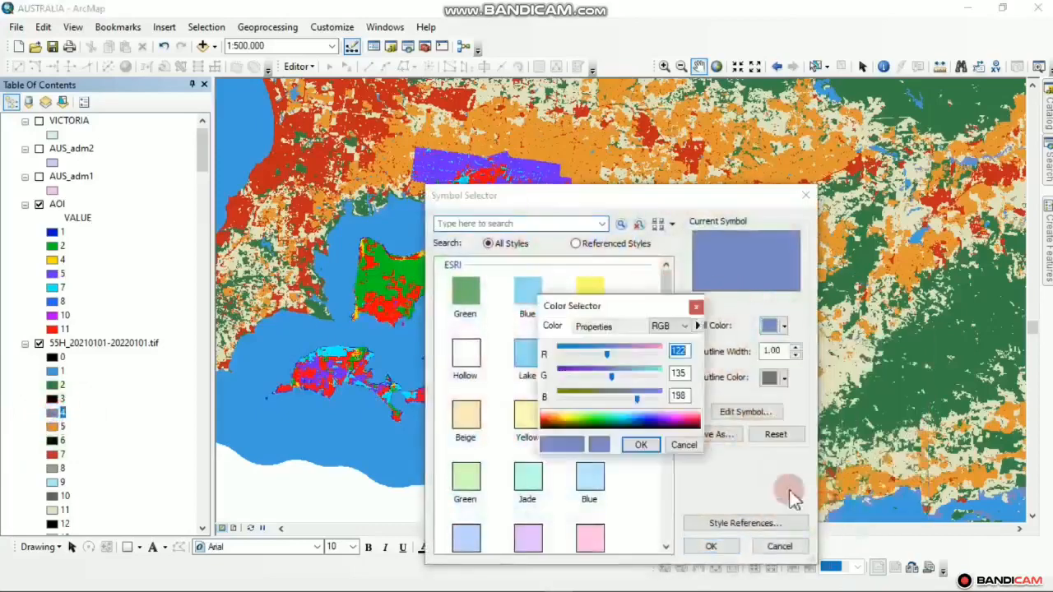
pyautogui.click(696, 308)
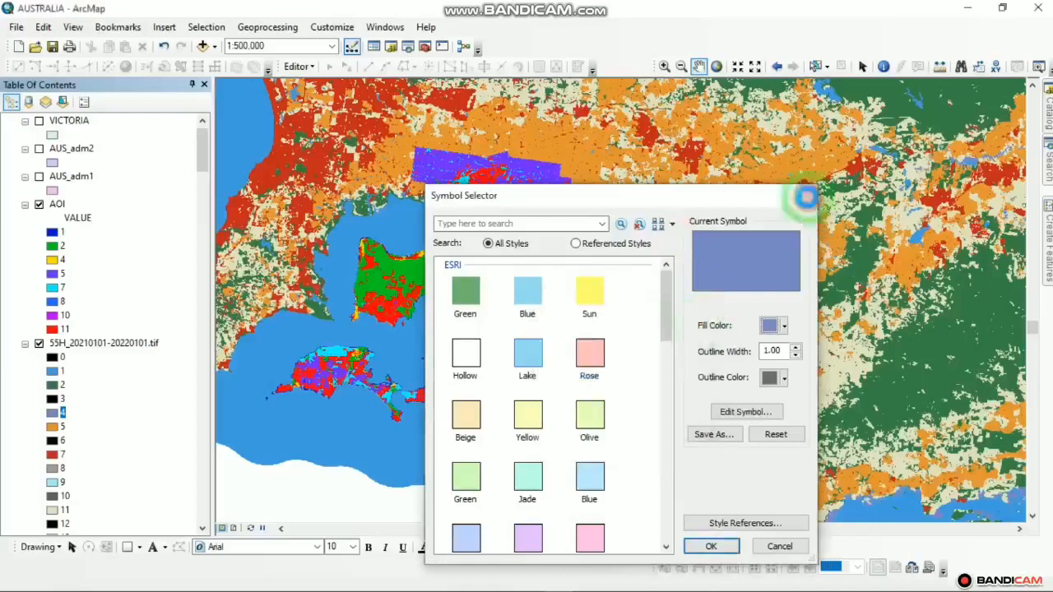
pyautogui.click(805, 195)
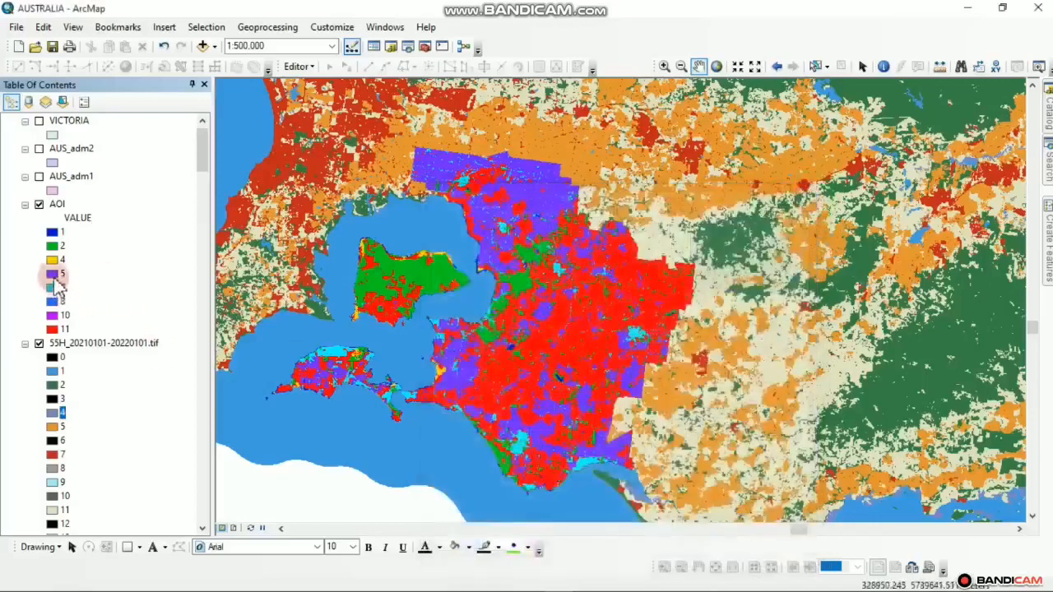
# Set AOI class 5 to RGB 122, 135, 198
pyautogui.click(53, 274)
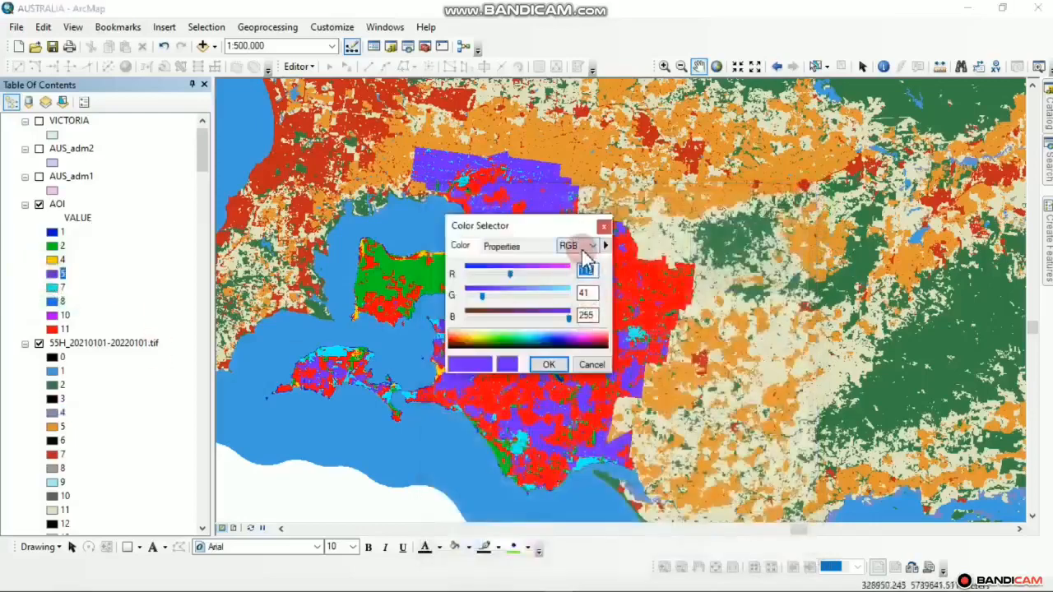
pyautogui.click(583, 248)
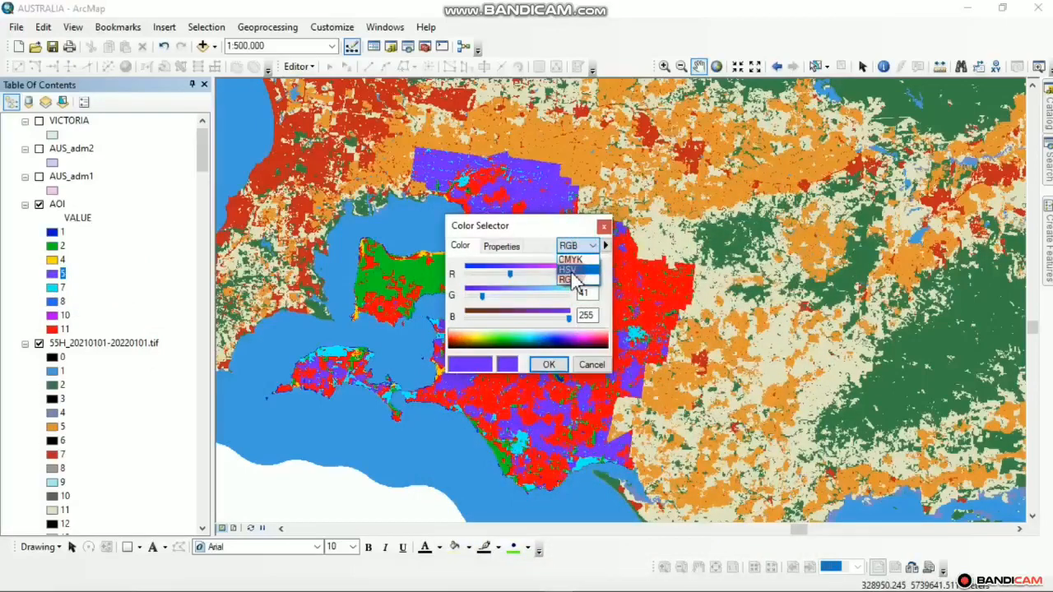
pyautogui.click(578, 281)
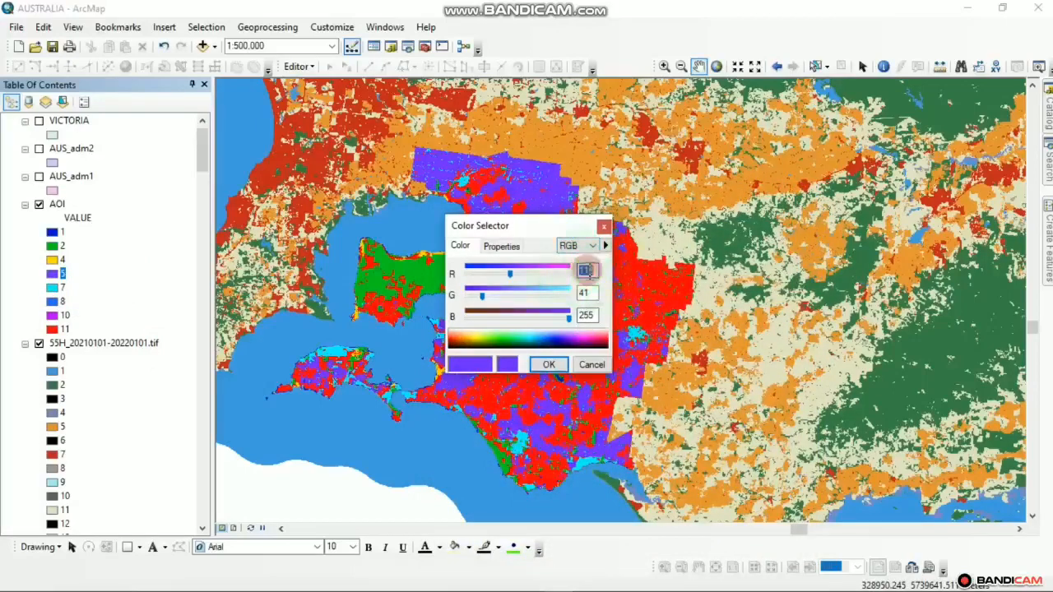
pyautogui.write('22')
pyautogui.click(582, 293)
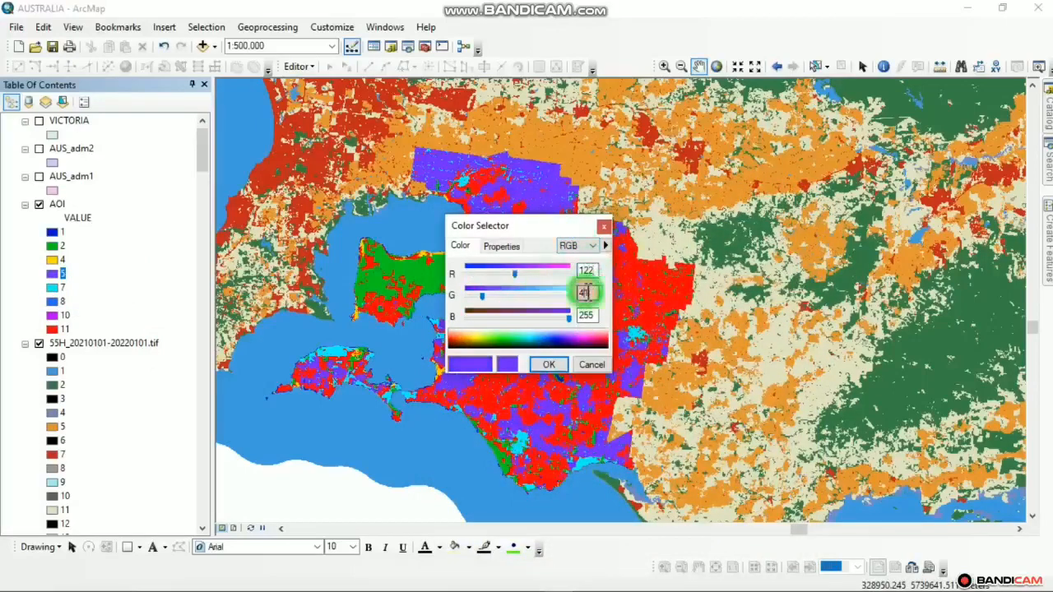
pyautogui.write('1')
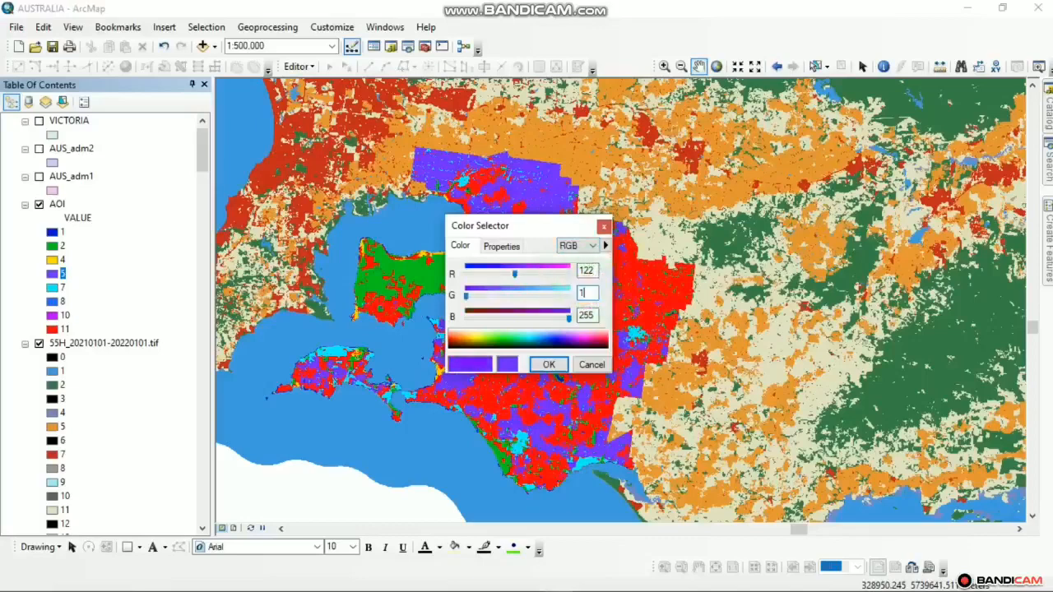
pyautogui.write('35')
pyautogui.click(586, 314)
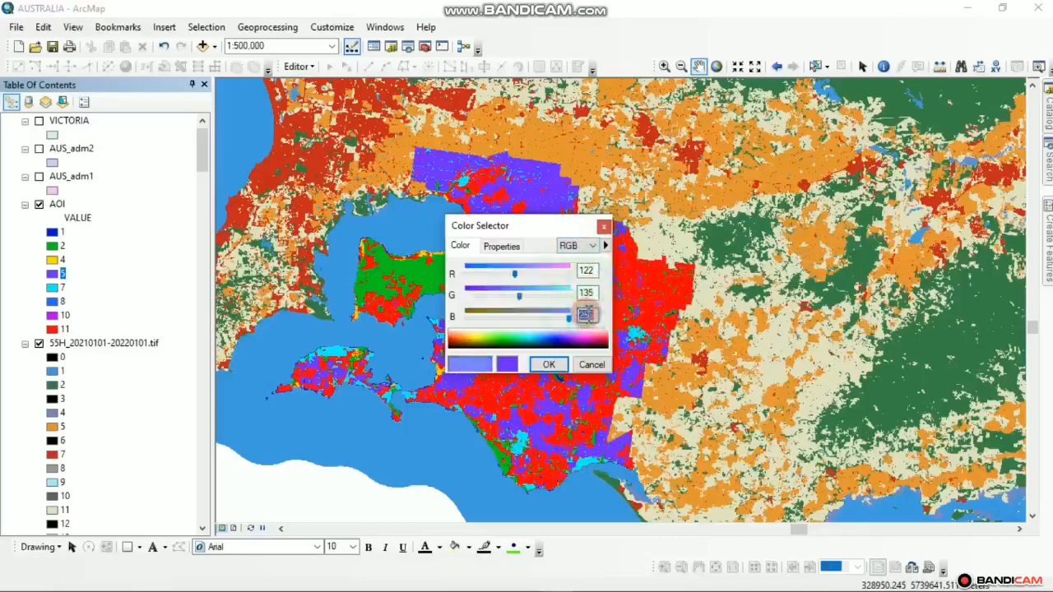
pyautogui.write('19')
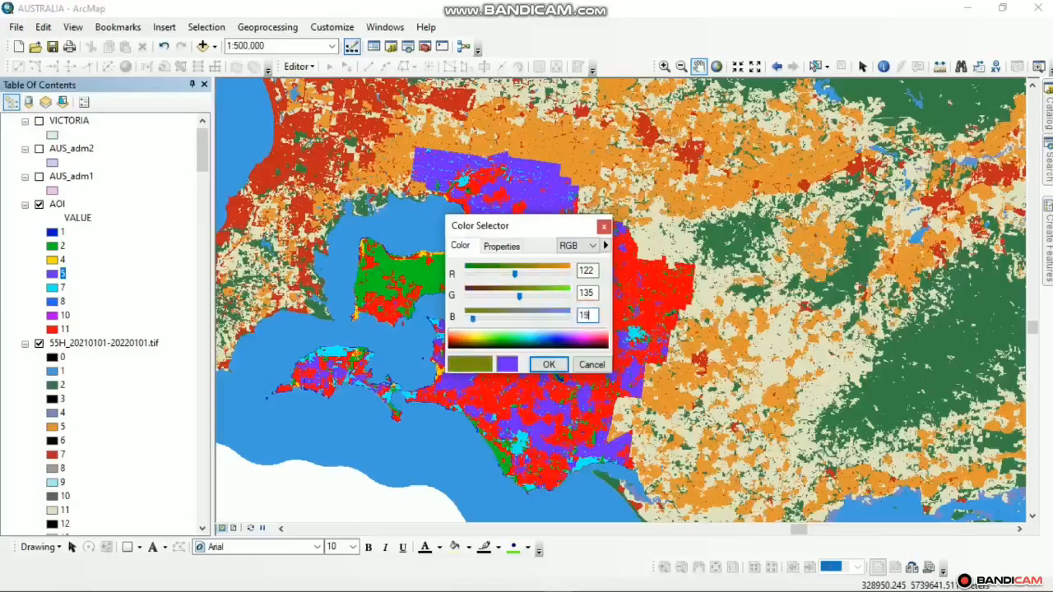
pyautogui.write('8')
pyautogui.click(549, 364)
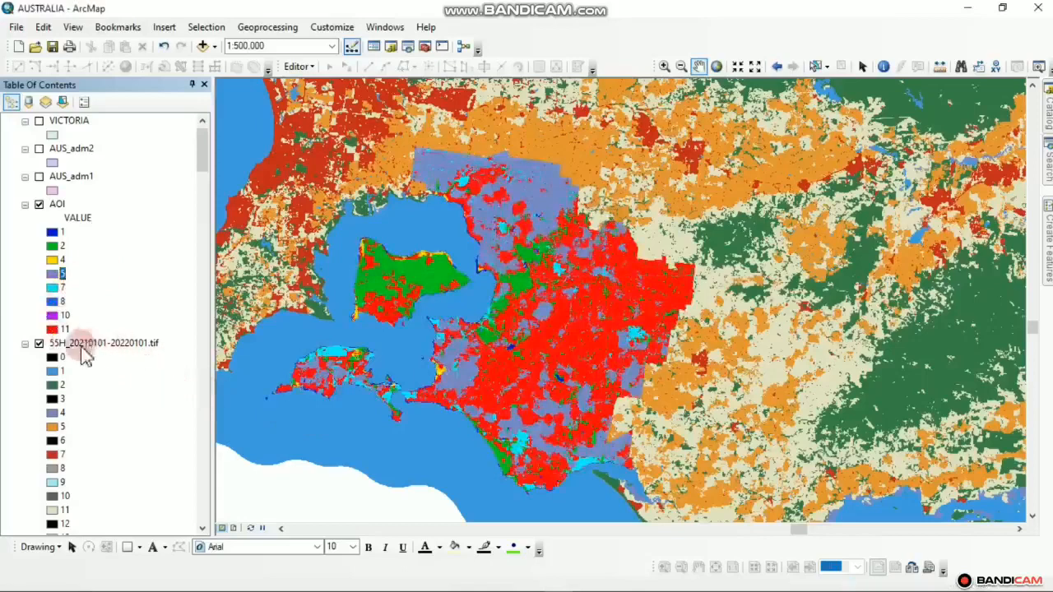
pyautogui.click(56, 453)
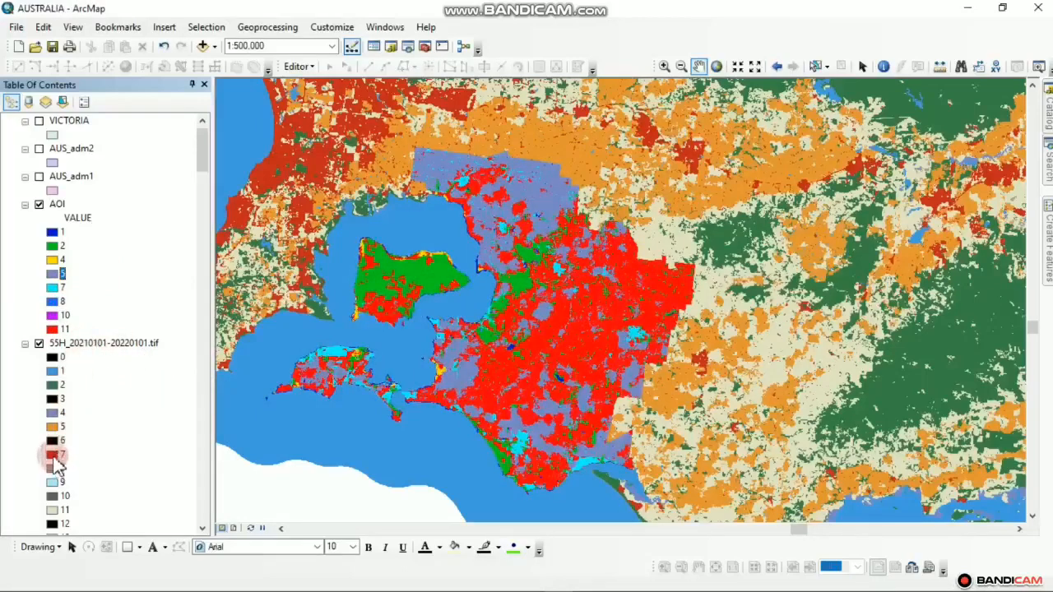
pyautogui.click(53, 289)
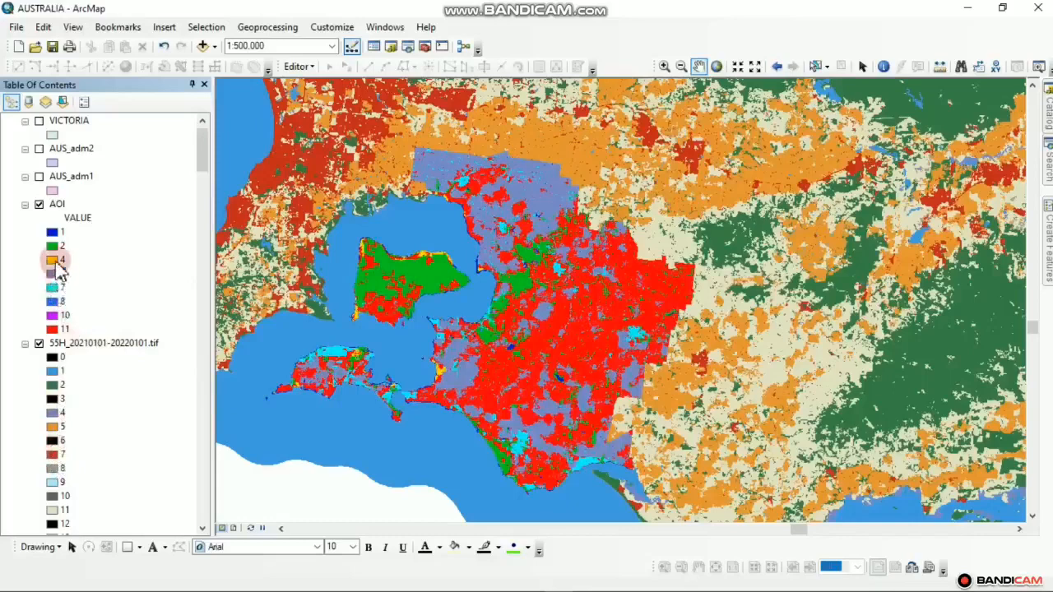
# Set AOI class 4 to lavender-grey RGB 122, 135, 198
pyautogui.click(56, 260)
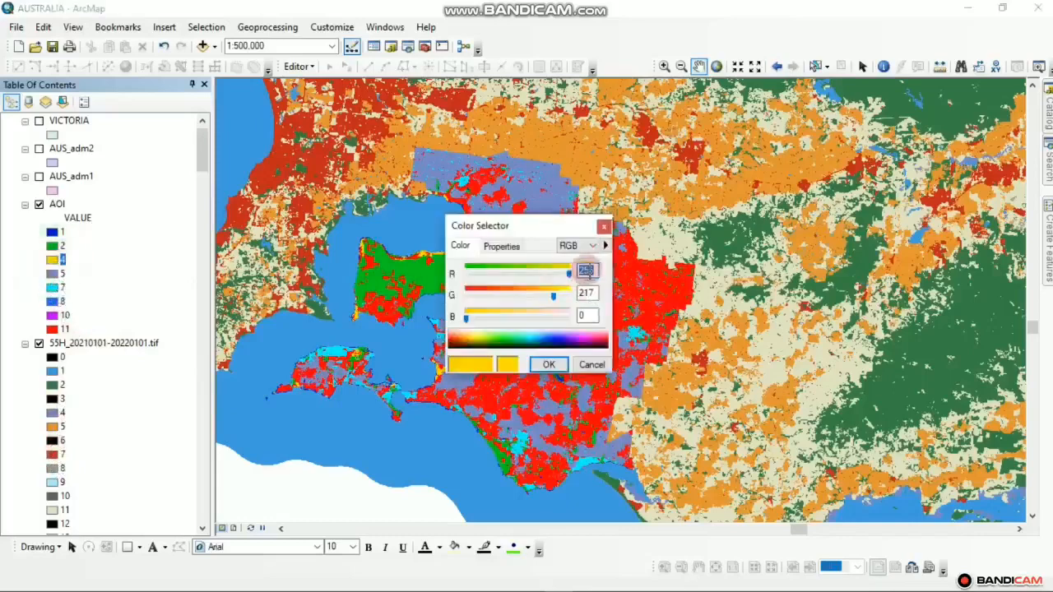
pyautogui.click(585, 271)
pyautogui.write('122')
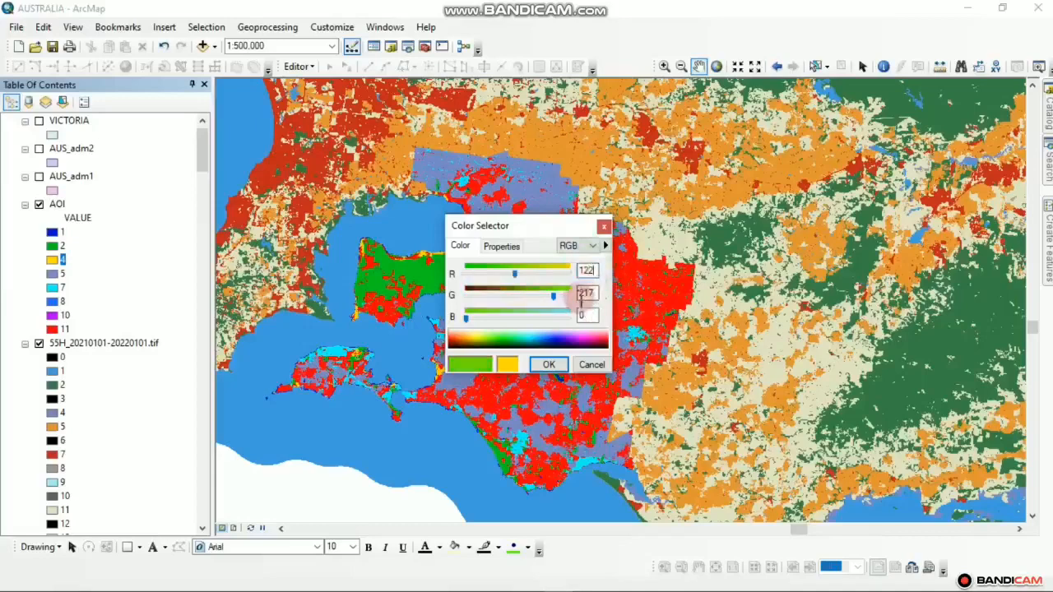
pyautogui.click(585, 295)
pyautogui.write('135')
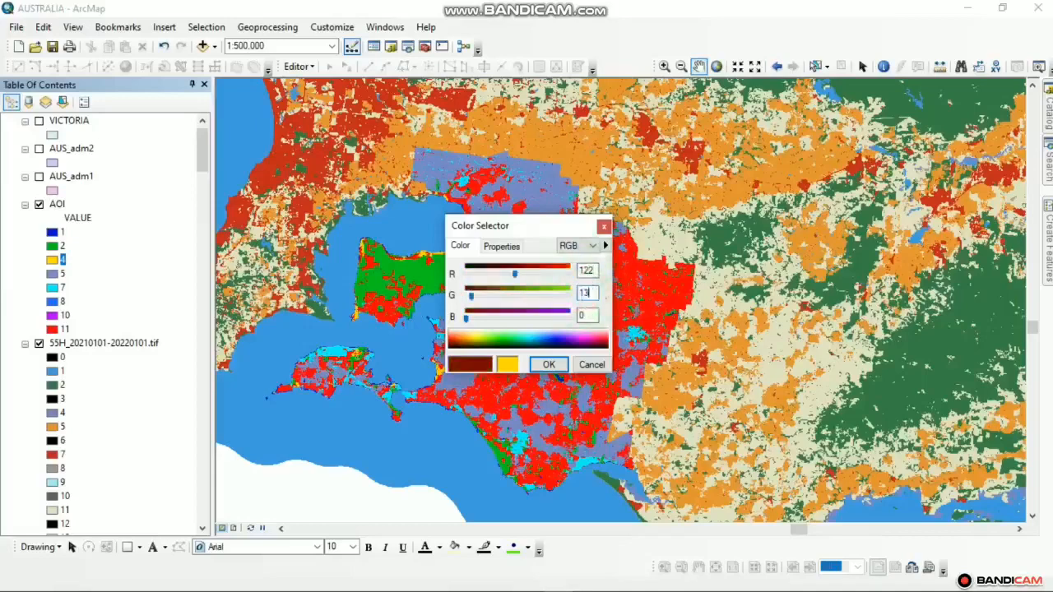
pyautogui.click(587, 315)
pyautogui.doubleClick(589, 315)
pyautogui.write('1')
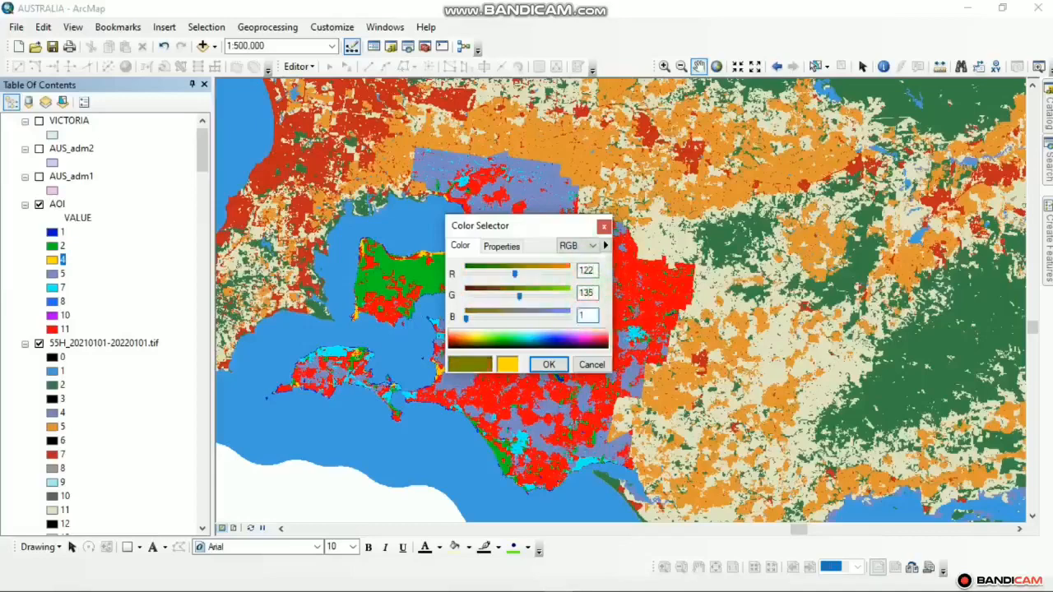
pyautogui.write('98')
pyautogui.click(549, 364)
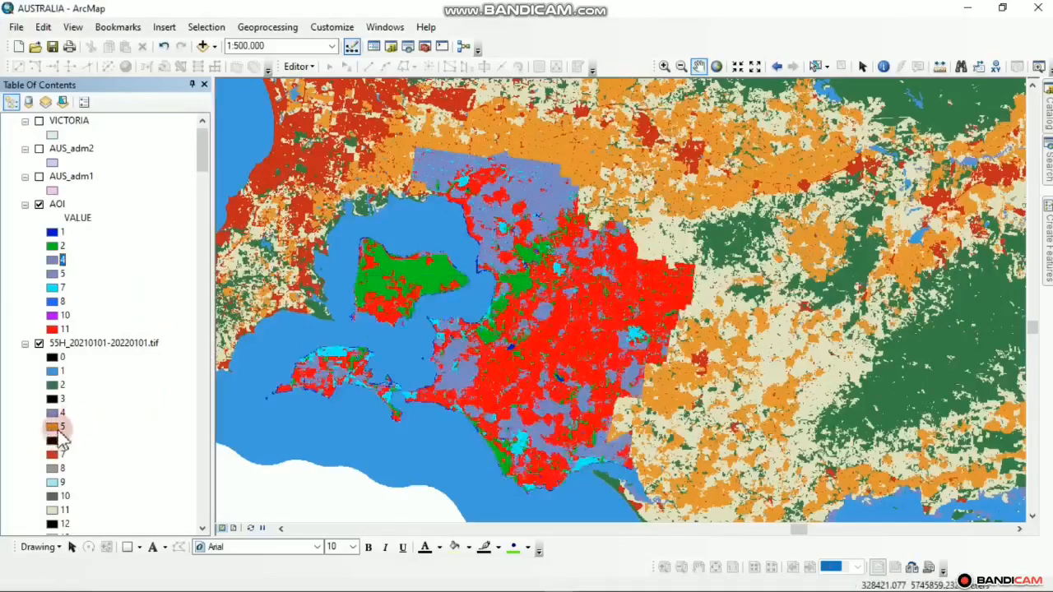
# Make AOI class 5 yellow and class 7 red
pyautogui.click(52, 274)
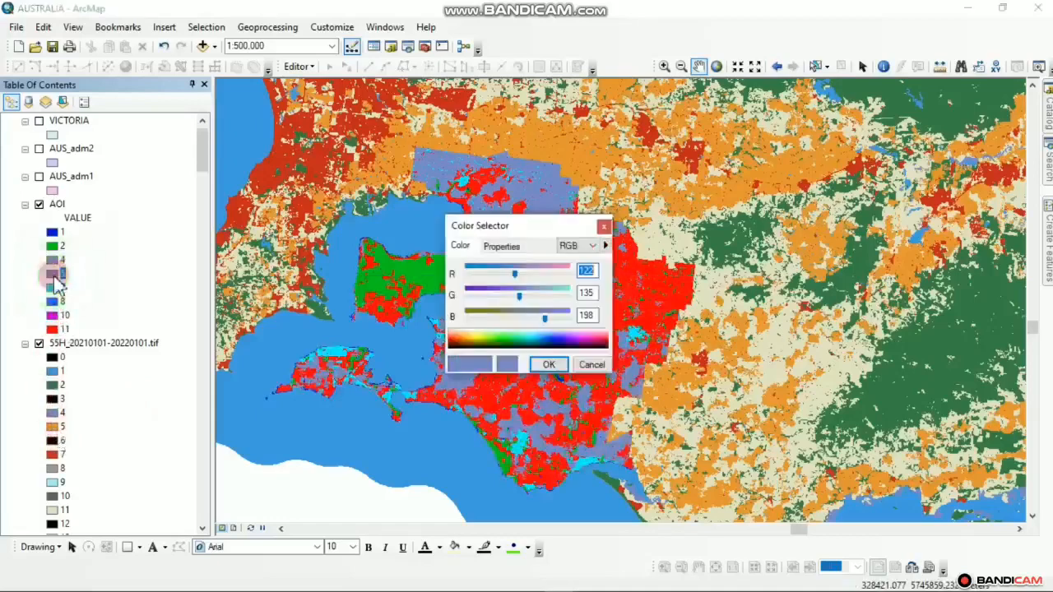
pyautogui.moveTo(599, 337); pyautogui.dragTo(486, 344)
pyautogui.click(535, 367)
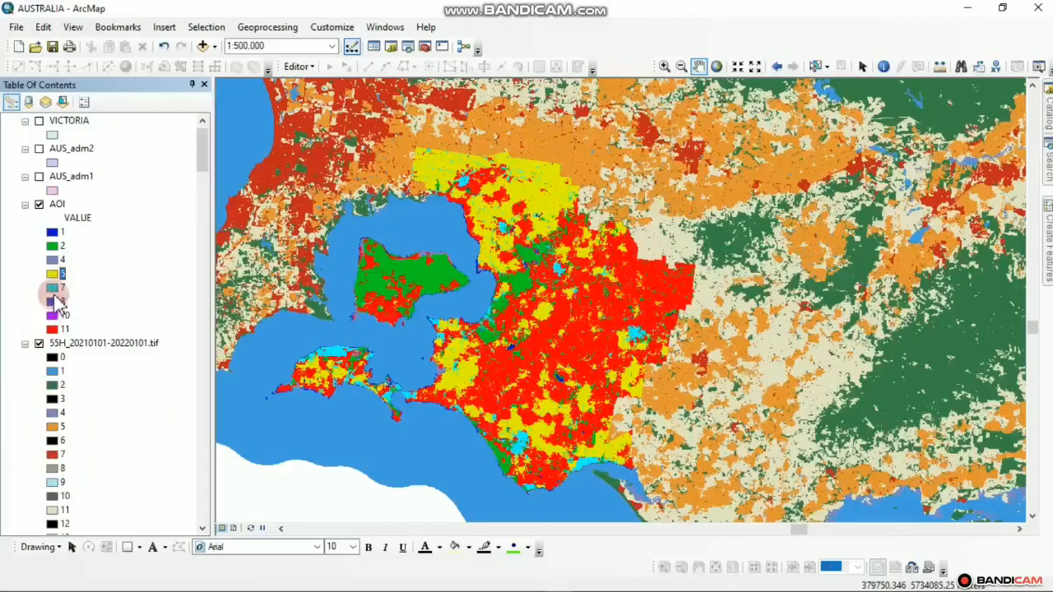
pyautogui.click(52, 287)
pyautogui.click(461, 346)
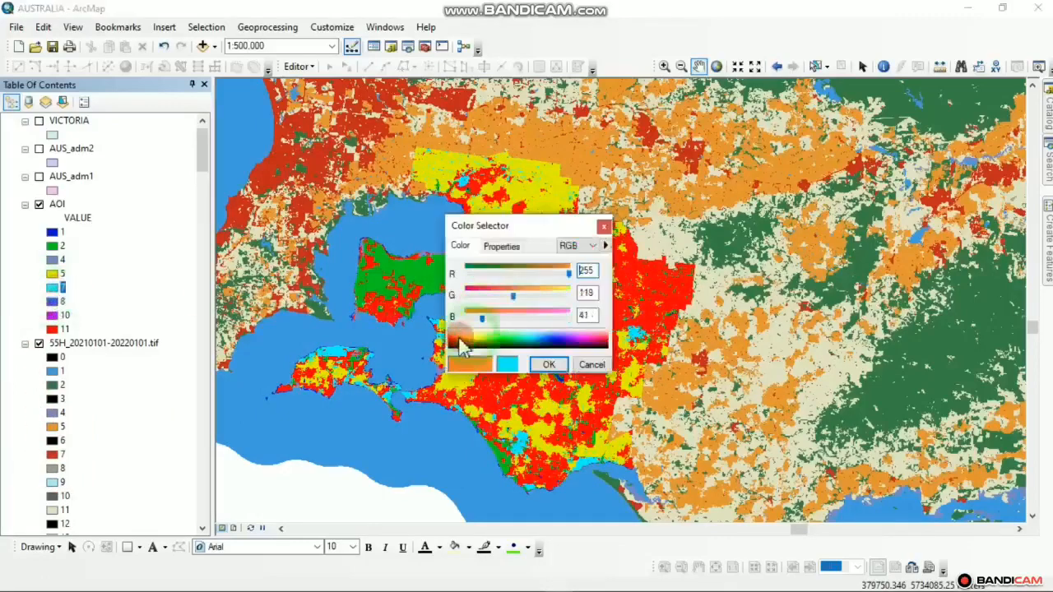
pyautogui.moveTo(461, 345); pyautogui.dragTo(453, 347)
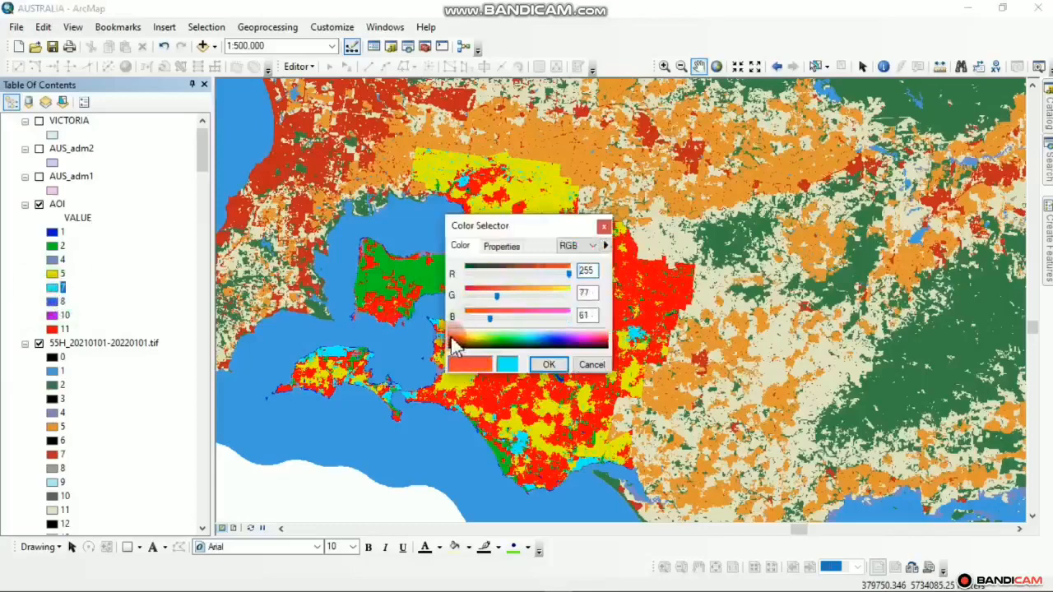
pyautogui.click(548, 365)
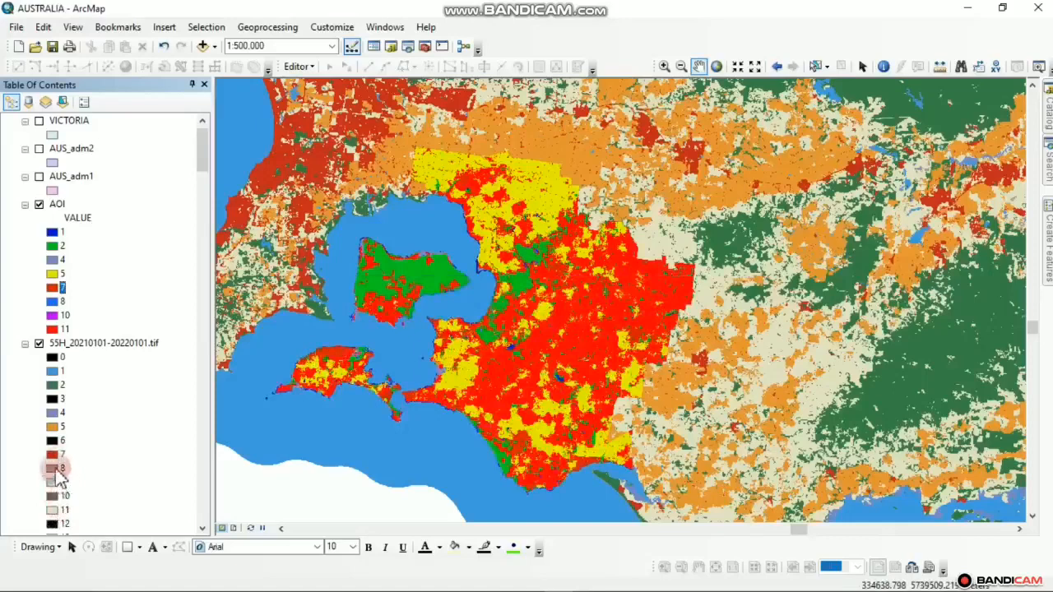
pyautogui.doubleClick(52, 468)
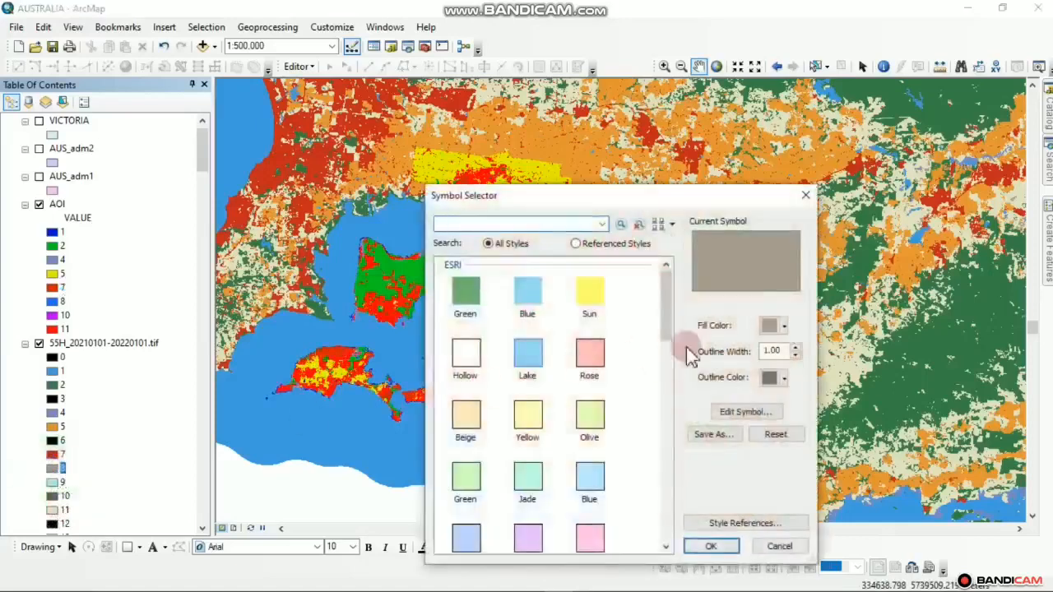
# Read the reference raster's class 8 fill colour values without changing them
pyautogui.click(782, 329)
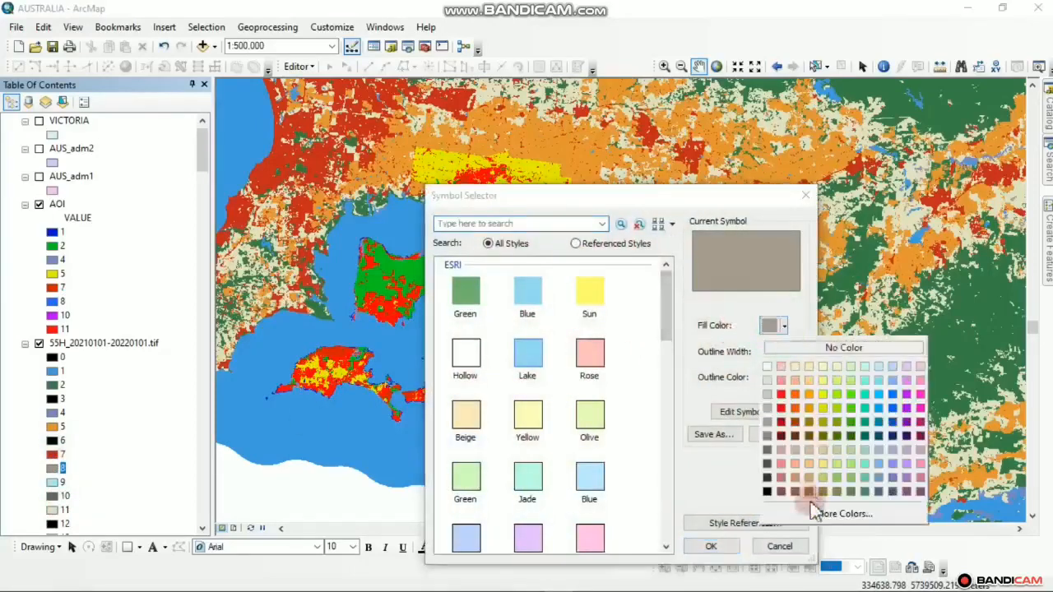
pyautogui.click(814, 511)
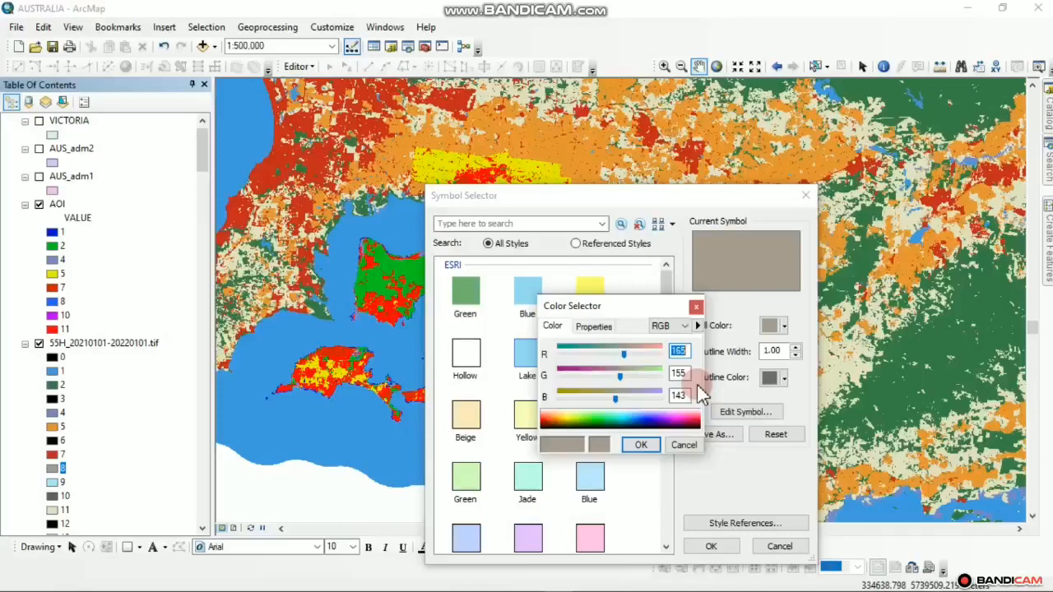
pyautogui.click(696, 308)
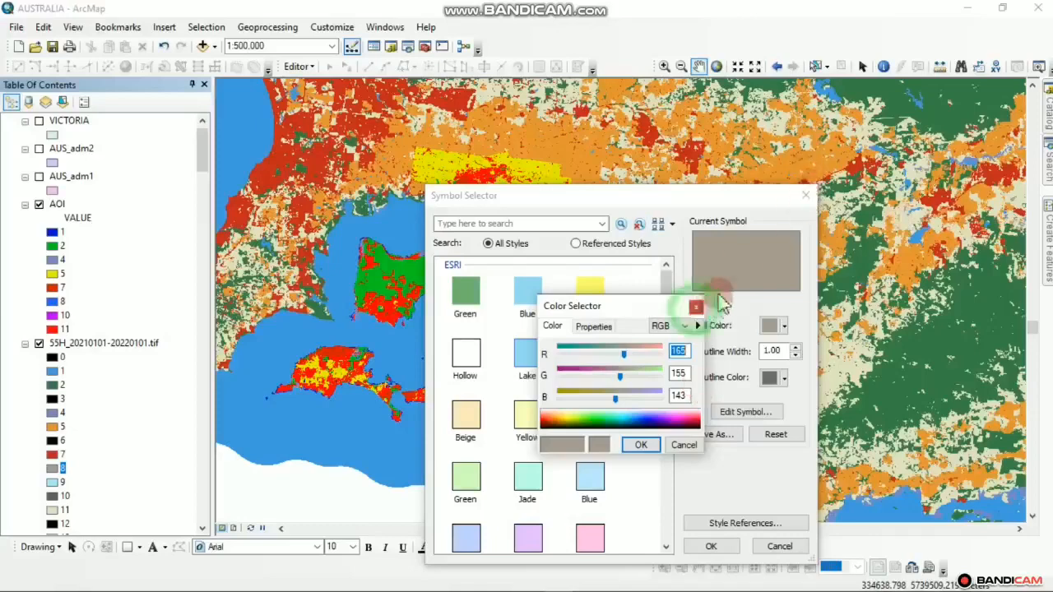
pyautogui.click(806, 195)
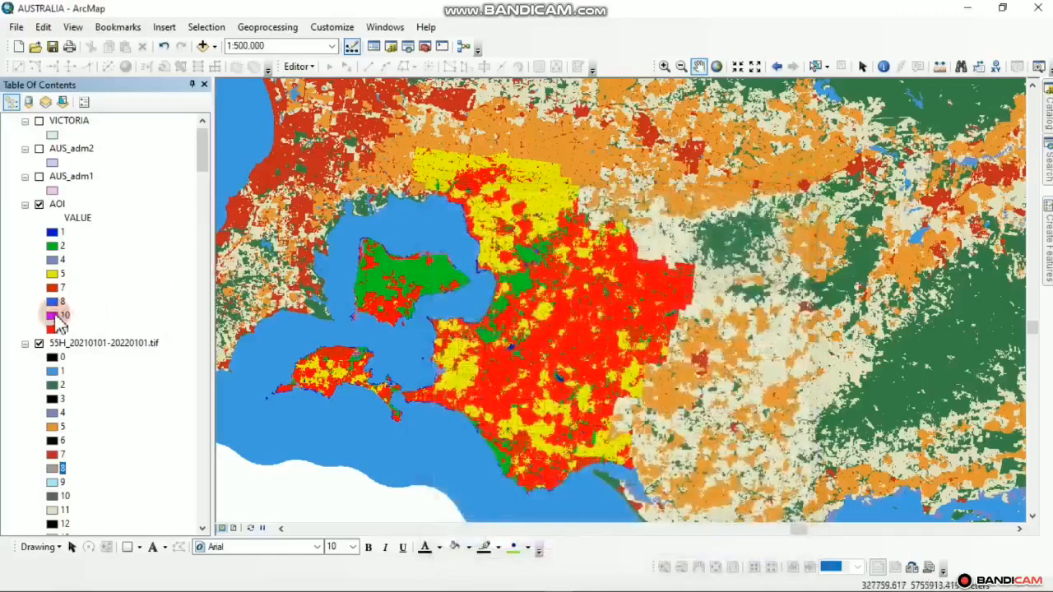
# Set AOI class 10 to grey RGB 165, 155, 143
pyautogui.click(56, 315)
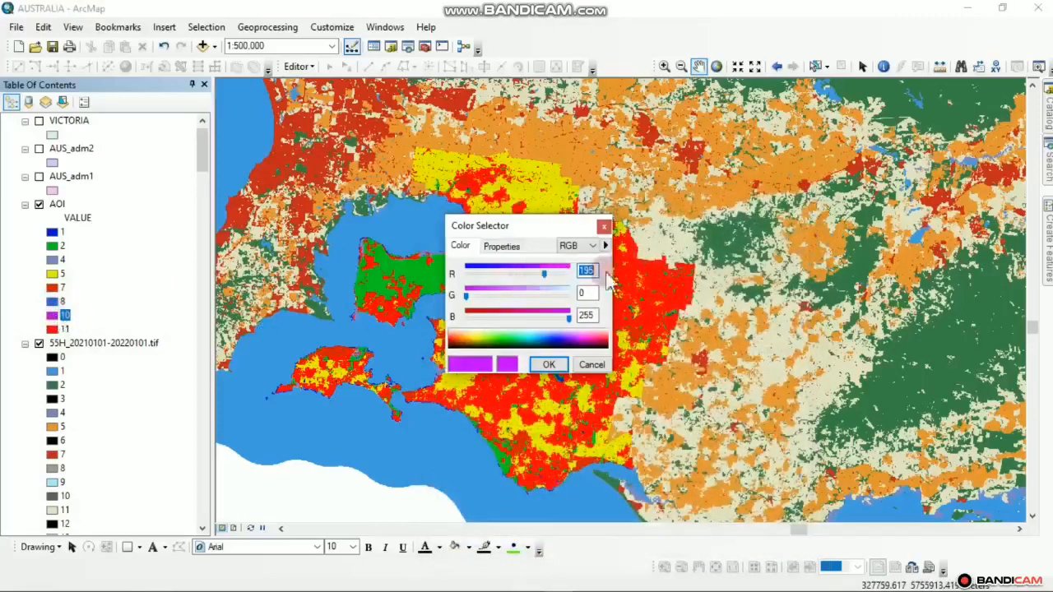
pyautogui.doubleClick(584, 274)
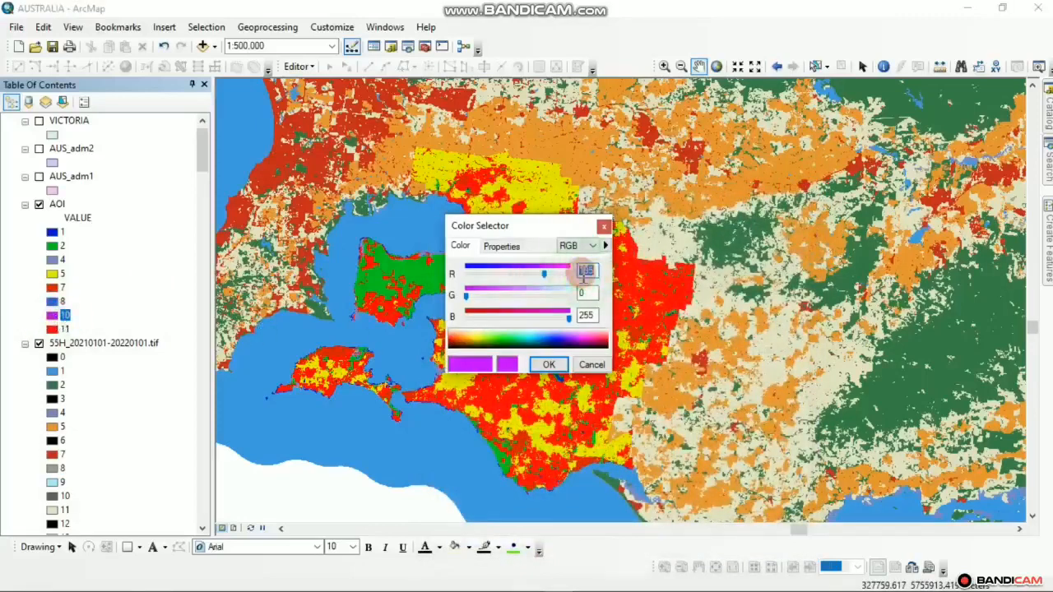
pyautogui.write('165')
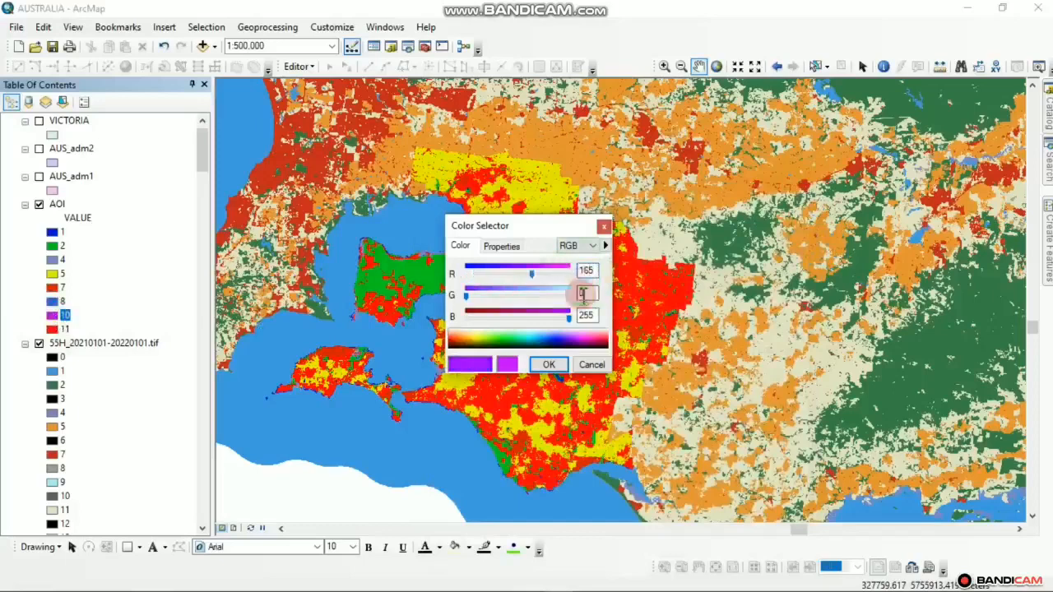
pyautogui.doubleClick(584, 295)
pyautogui.write('155')
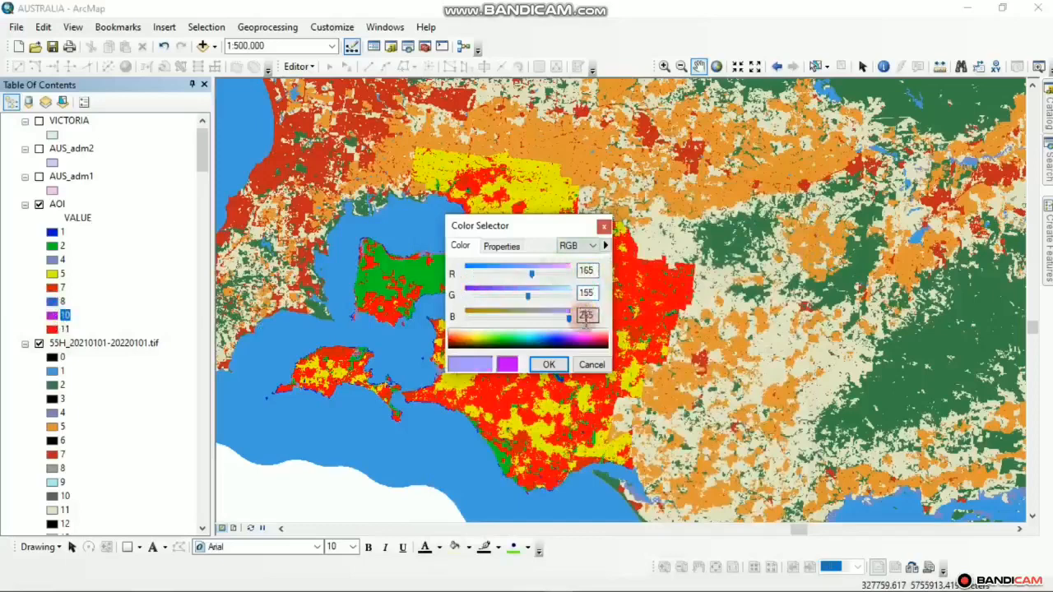
pyautogui.doubleClick(585, 317)
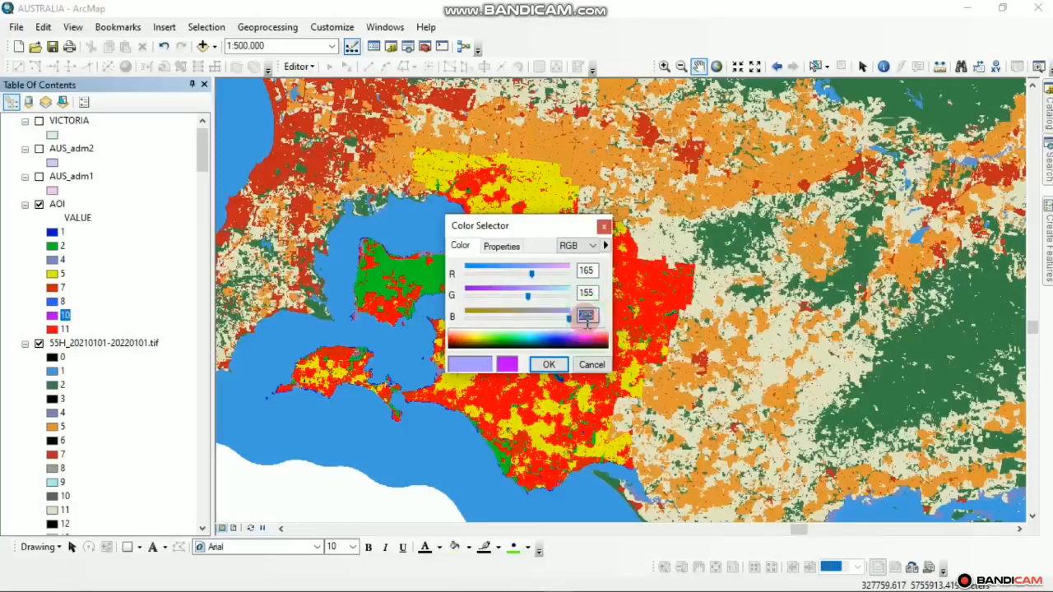
pyautogui.write('1')
pyautogui.write('15')
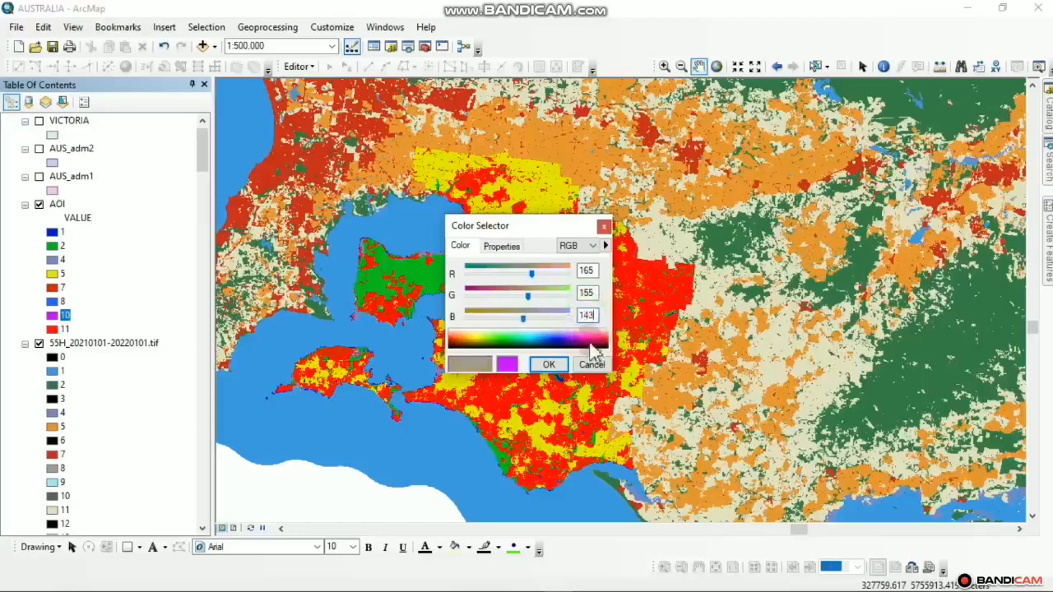
pyautogui.click(548, 365)
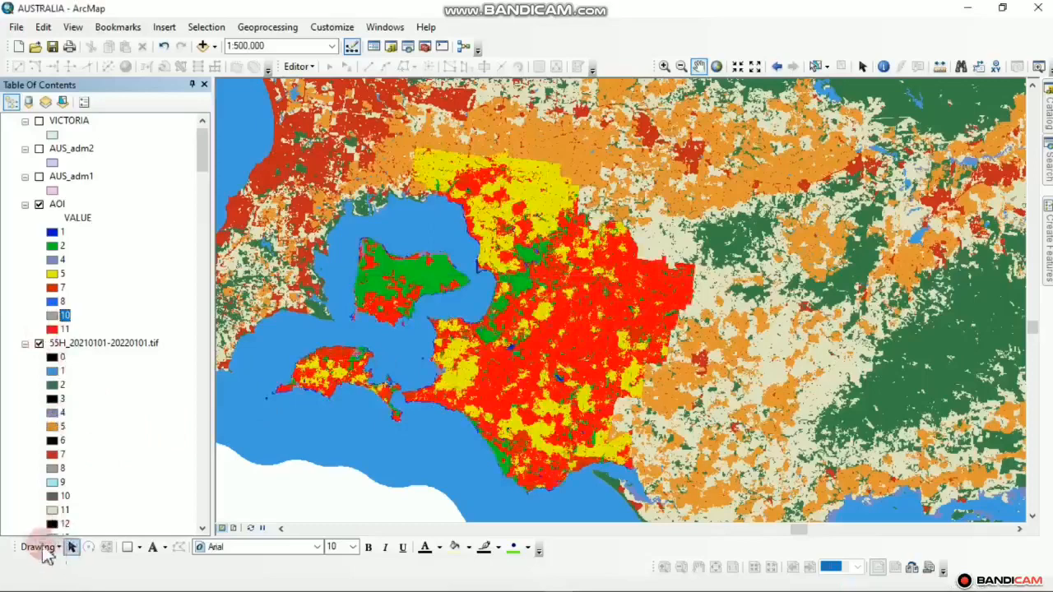
# Read the reference raster's class 11 fill colour without changing it
pyautogui.doubleClick(53, 511)
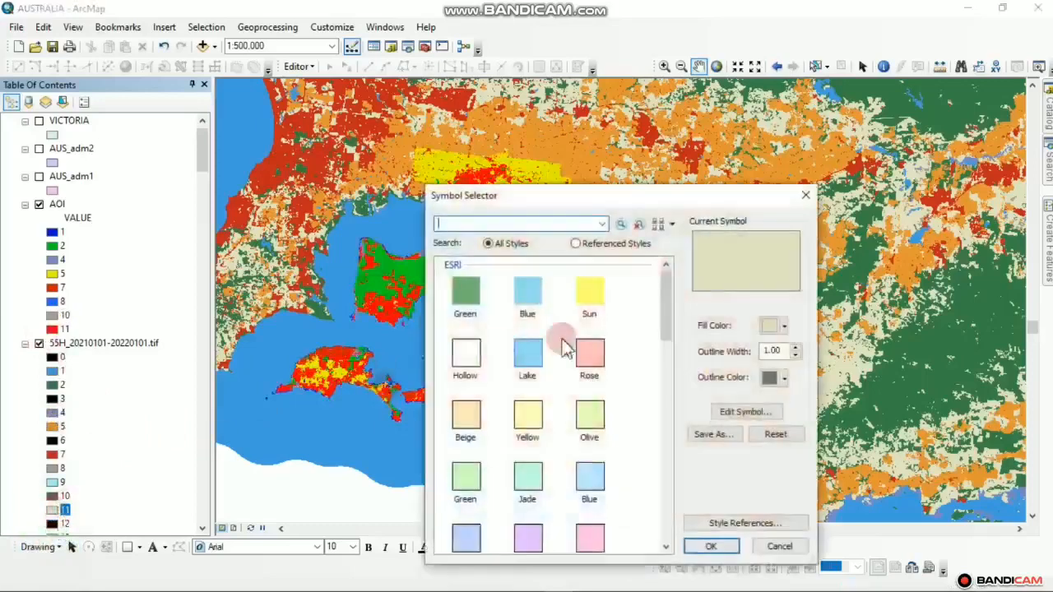
pyautogui.click(776, 326)
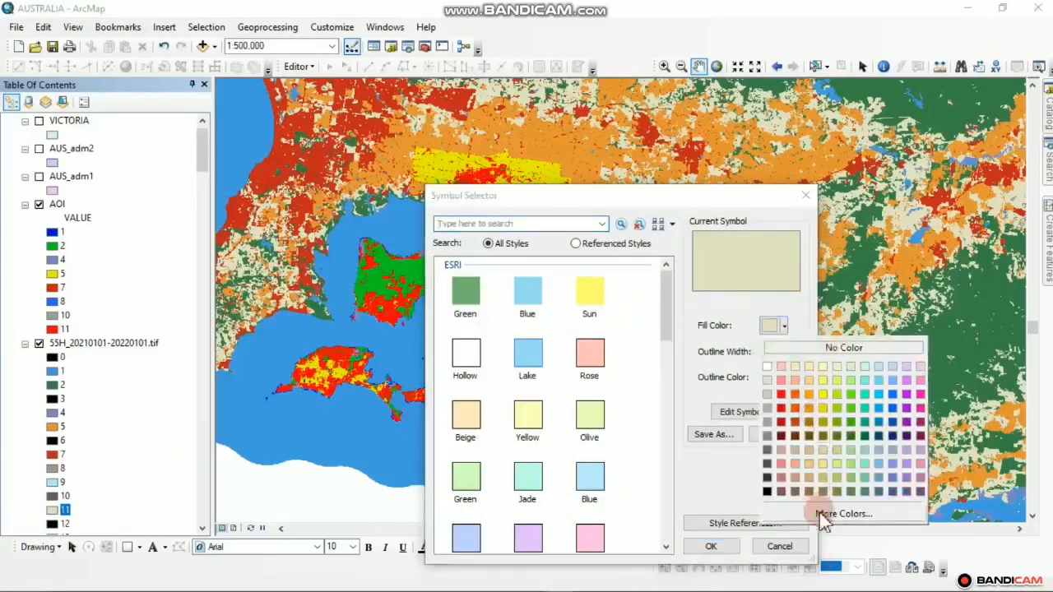
pyautogui.click(837, 512)
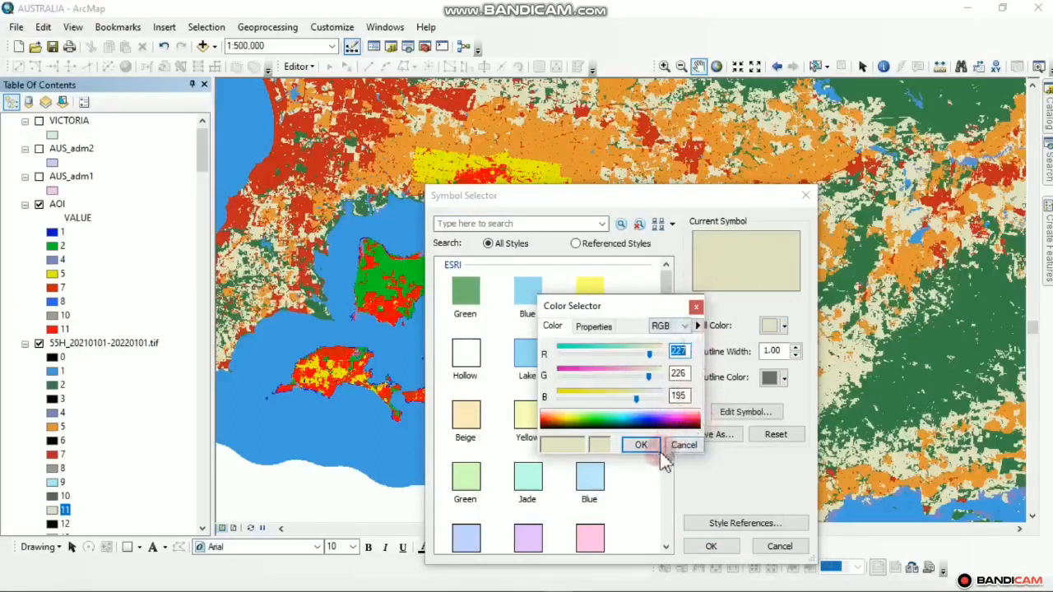
pyautogui.click(696, 306)
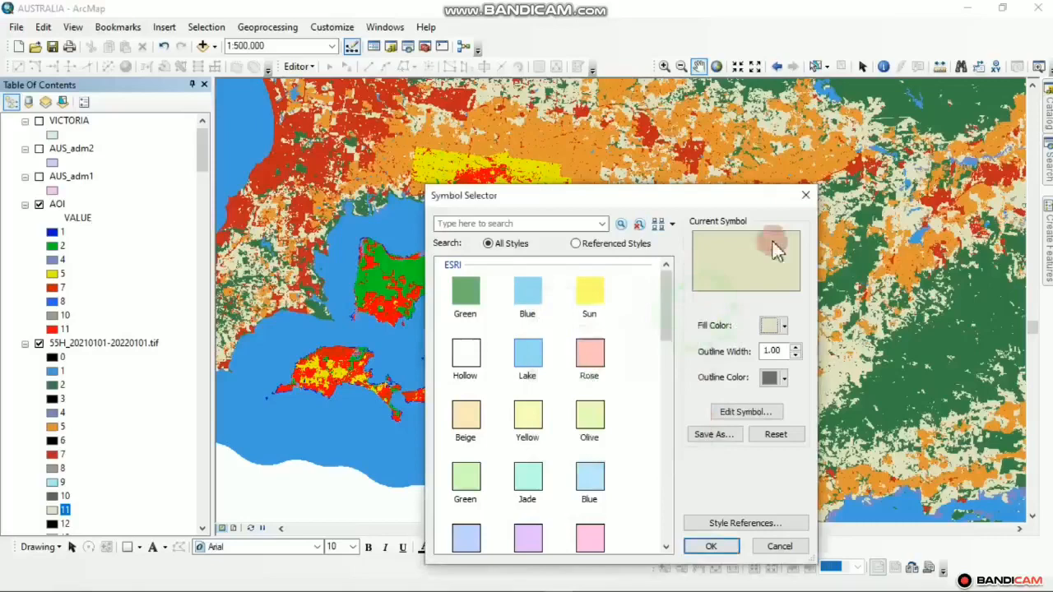
pyautogui.click(805, 196)
# Enter RGB 225, 226, 195 for AOI class 11, correcting the green and blue values
pyautogui.click(52, 330)
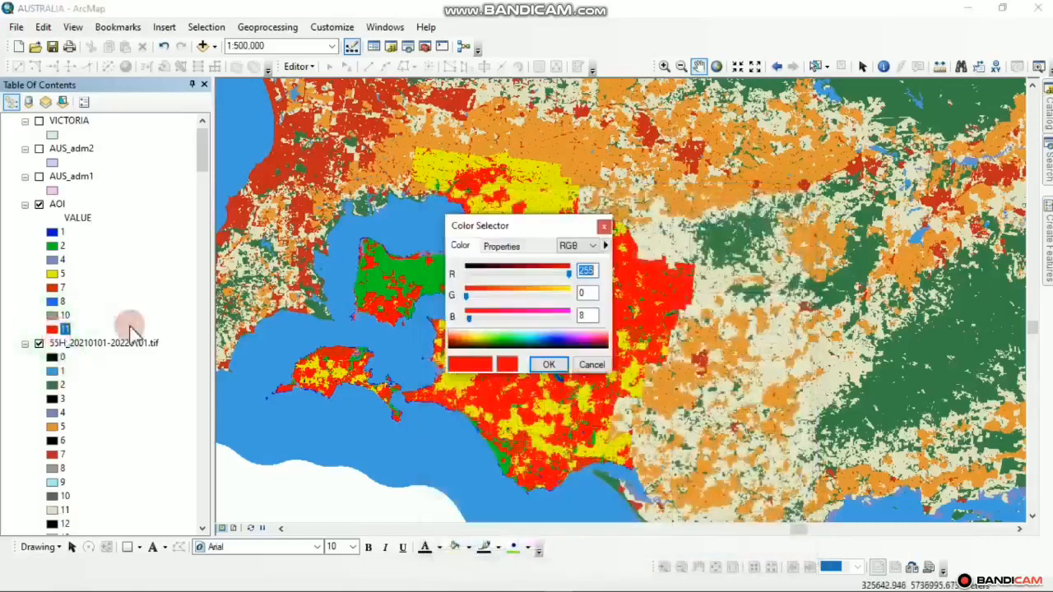
pyautogui.doubleClick(590, 275)
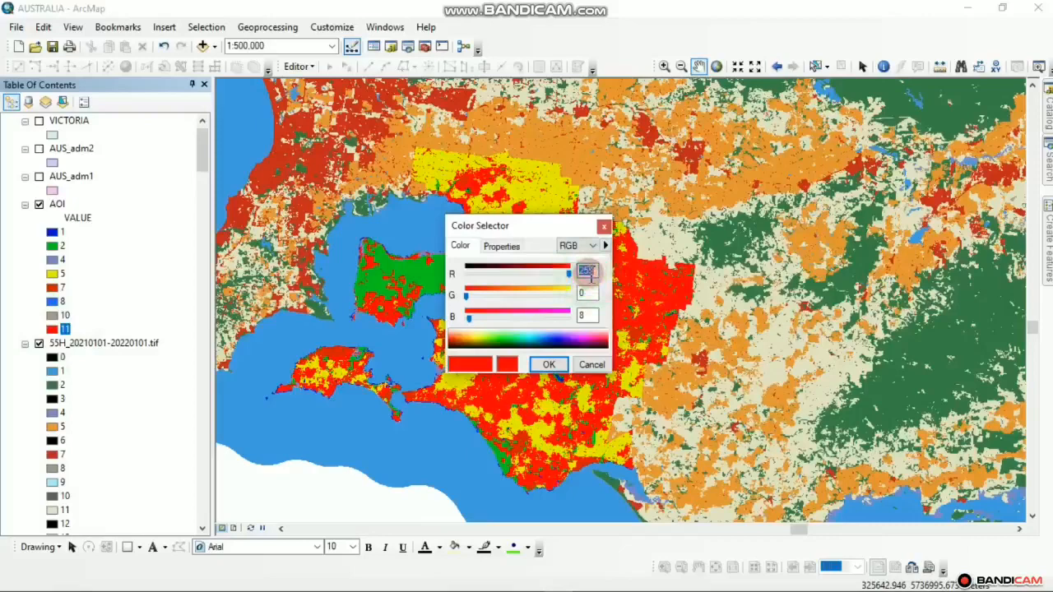
pyautogui.write('225')
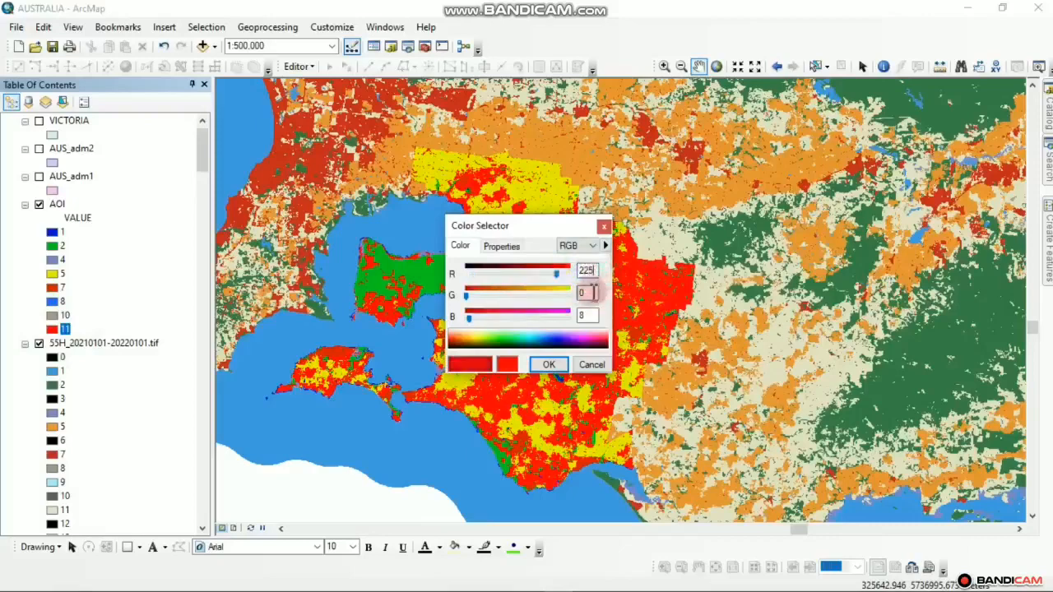
pyautogui.doubleClick(587, 293)
pyautogui.write('25')
pyautogui.doubleClick(584, 316)
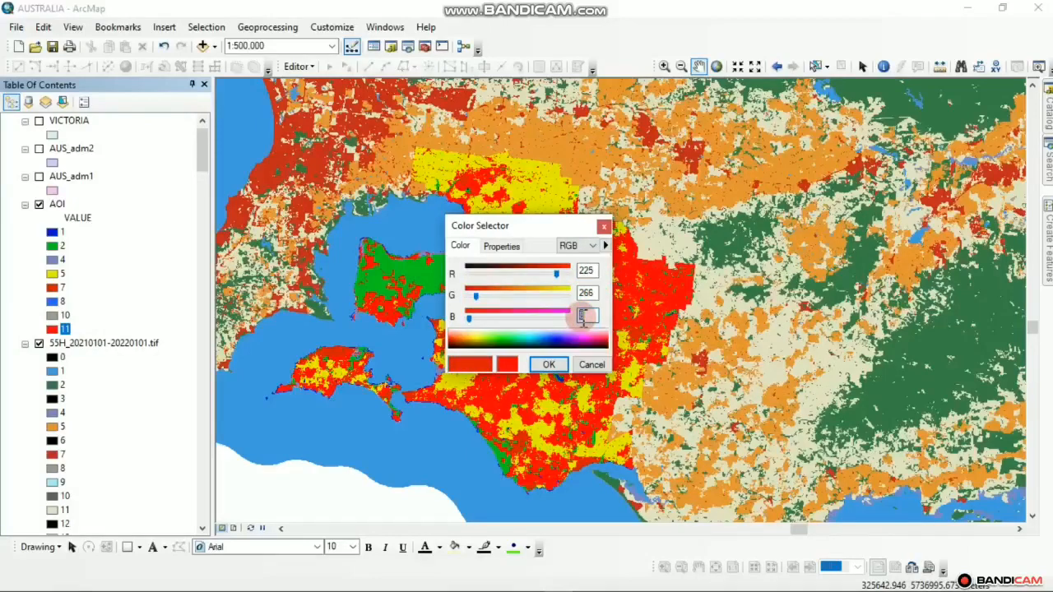
pyautogui.write('195')
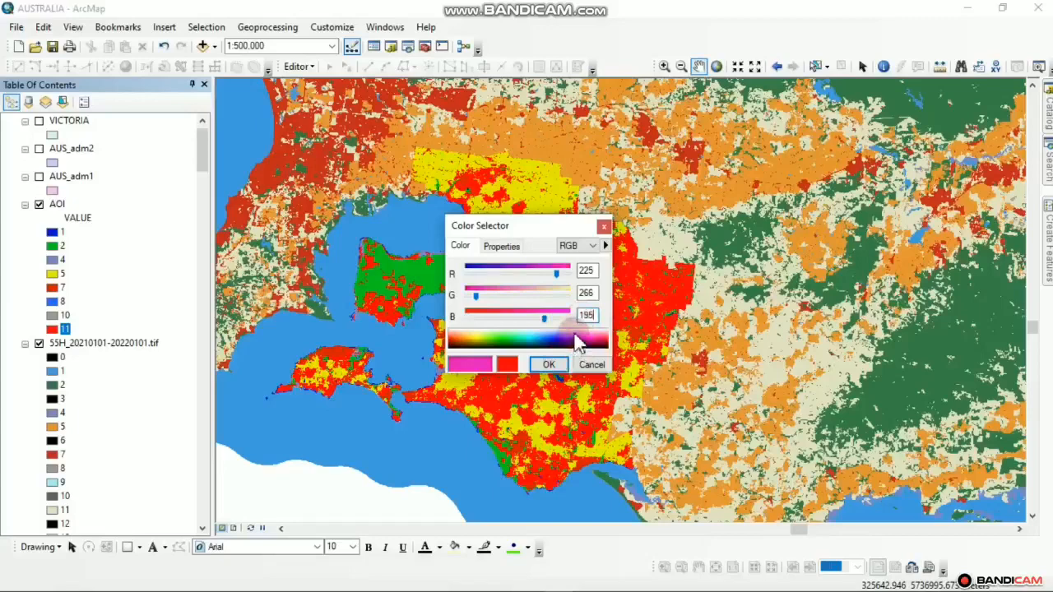
pyautogui.press('BackSpace')
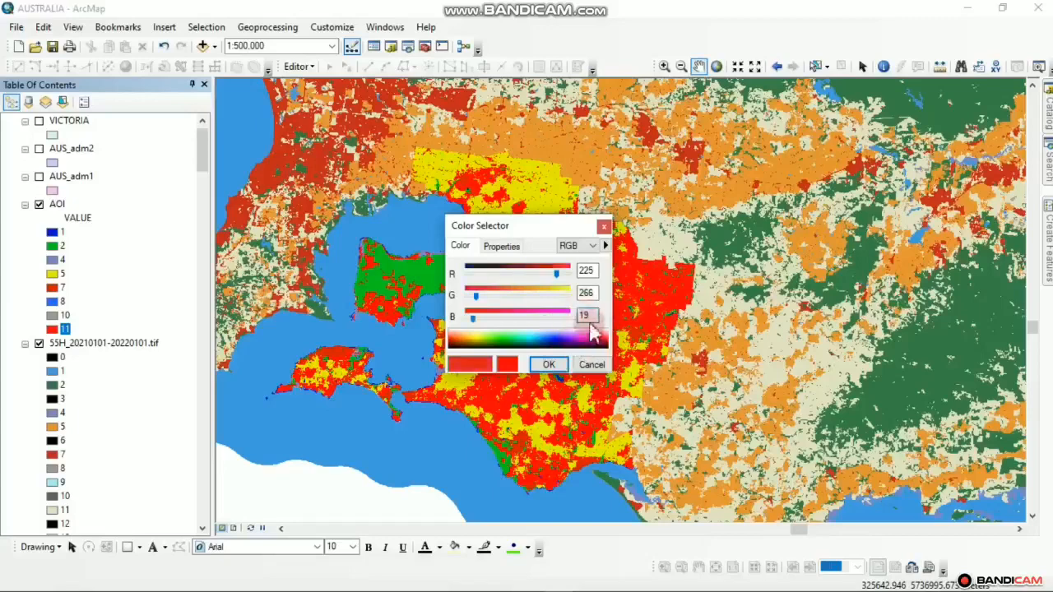
pyautogui.click(592, 319)
pyautogui.click(591, 317)
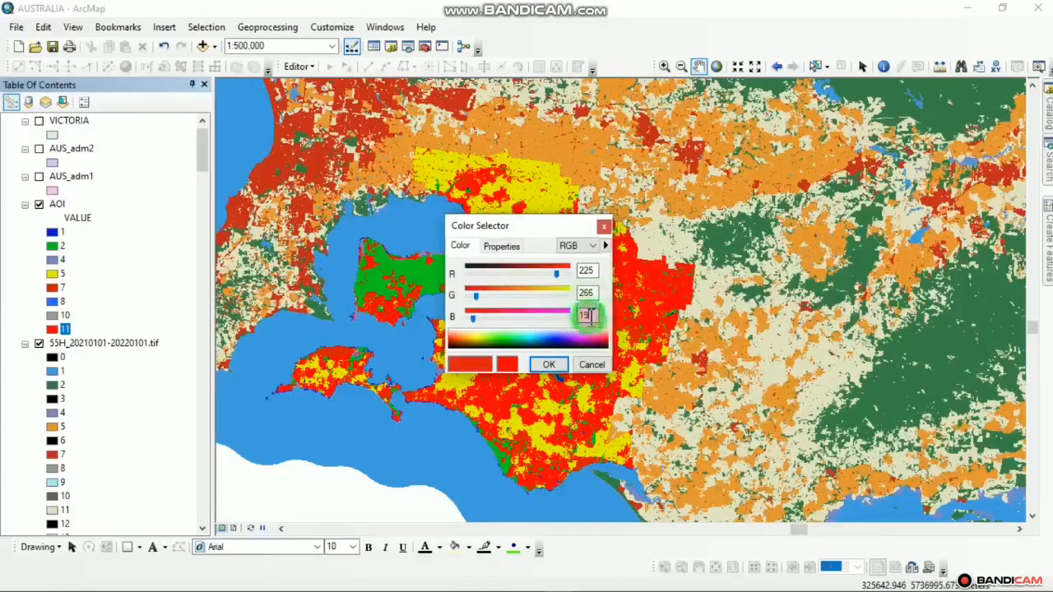
pyautogui.write('5')
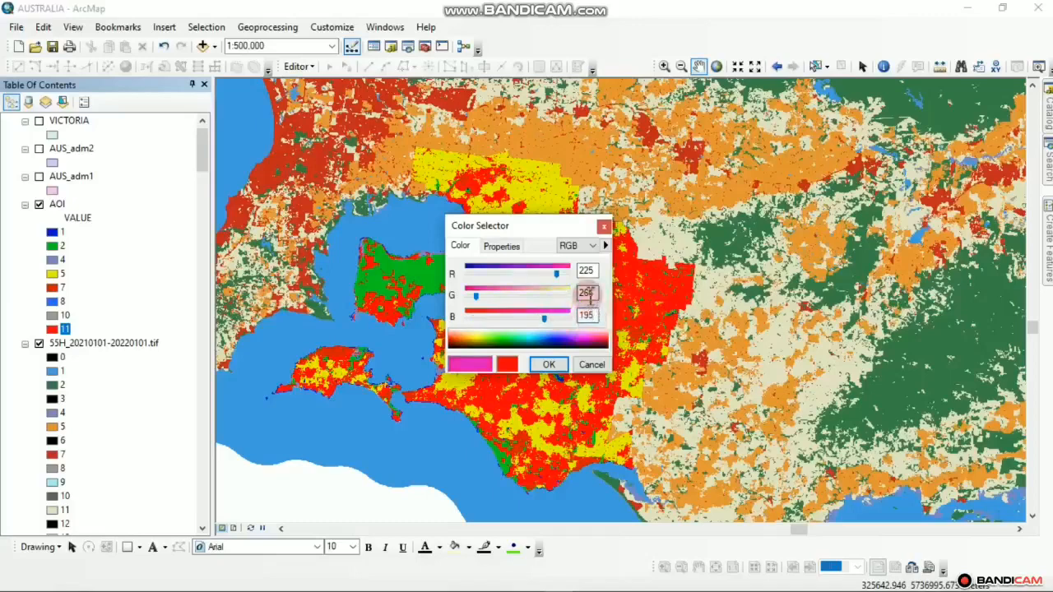
pyautogui.doubleClick(590, 296)
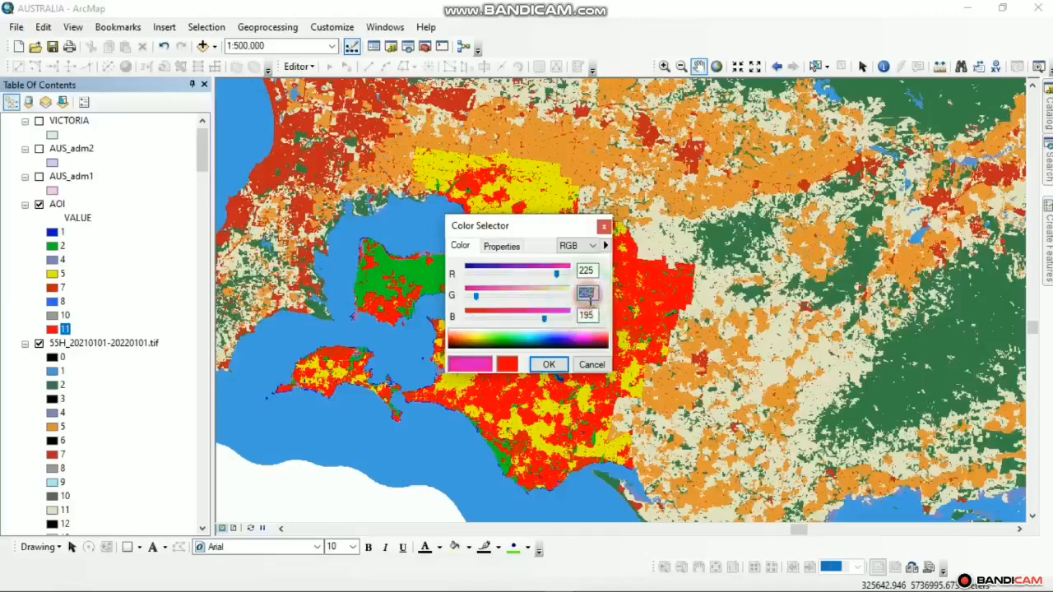
pyautogui.write('22')
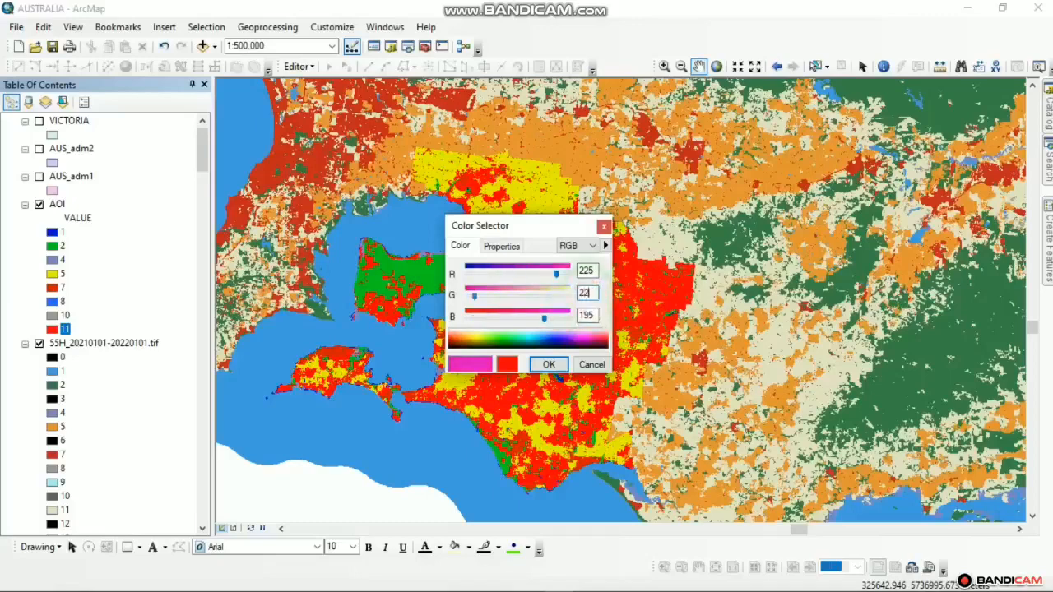
pyautogui.press('Tab')
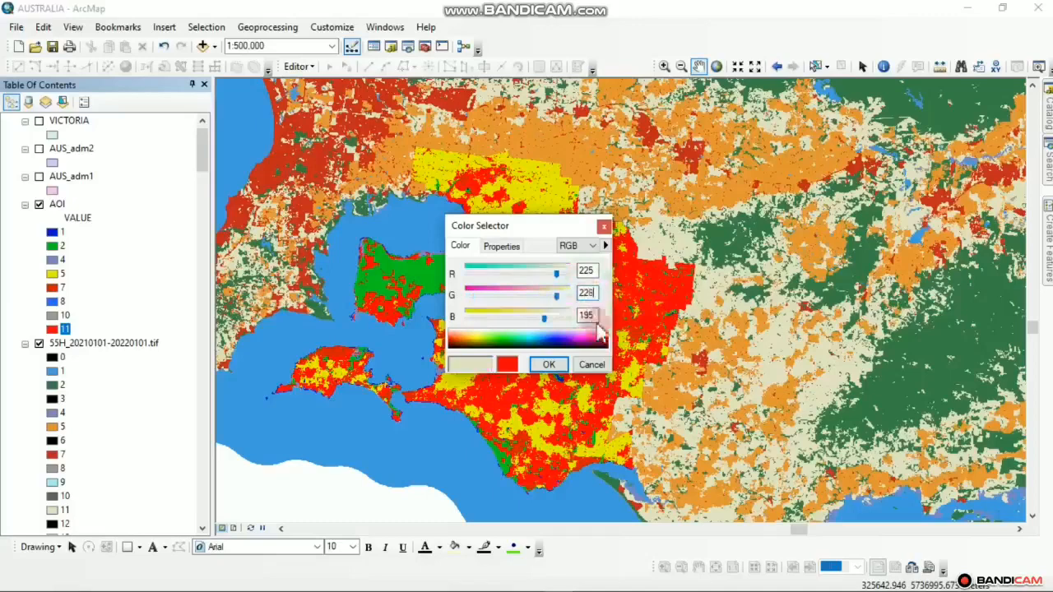
pyautogui.click(548, 365)
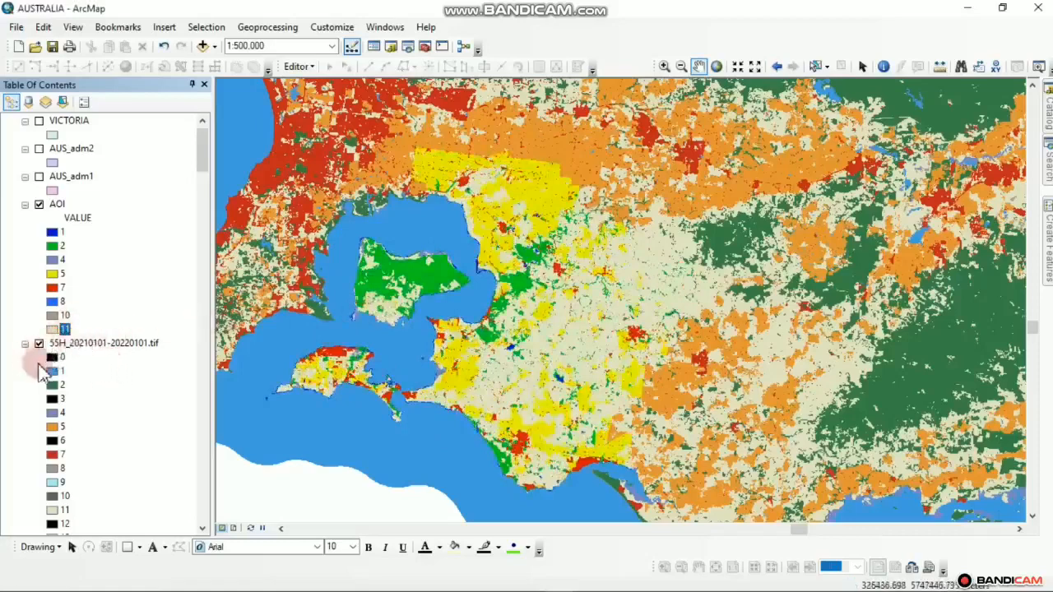
# Turn off the 55H_20210101-20220101.tif layer and centre the view on the bay and islands
pyautogui.click(41, 348)
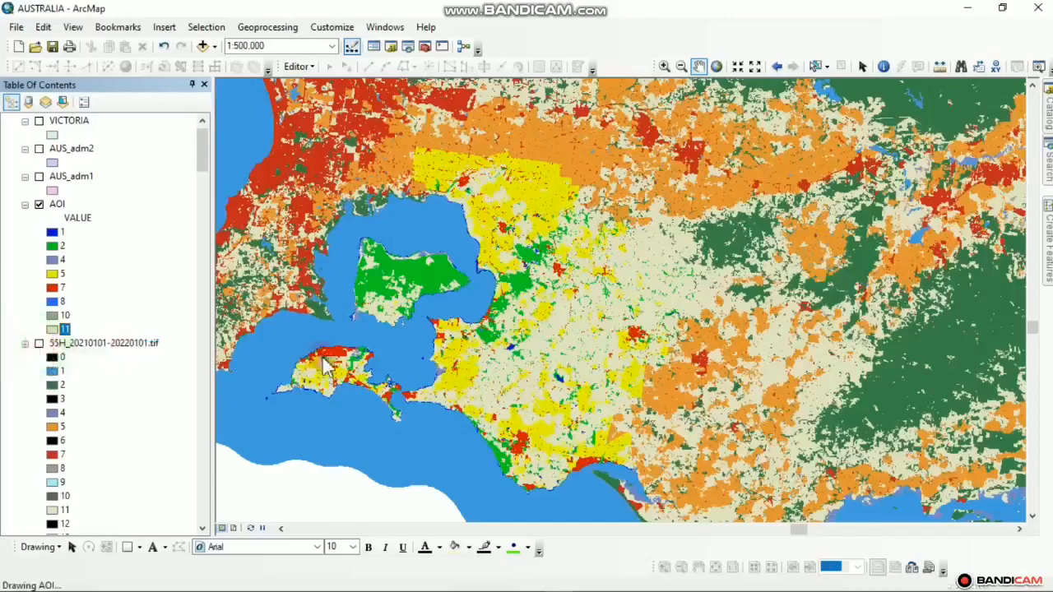
pyautogui.scroll(2, 576, 337)
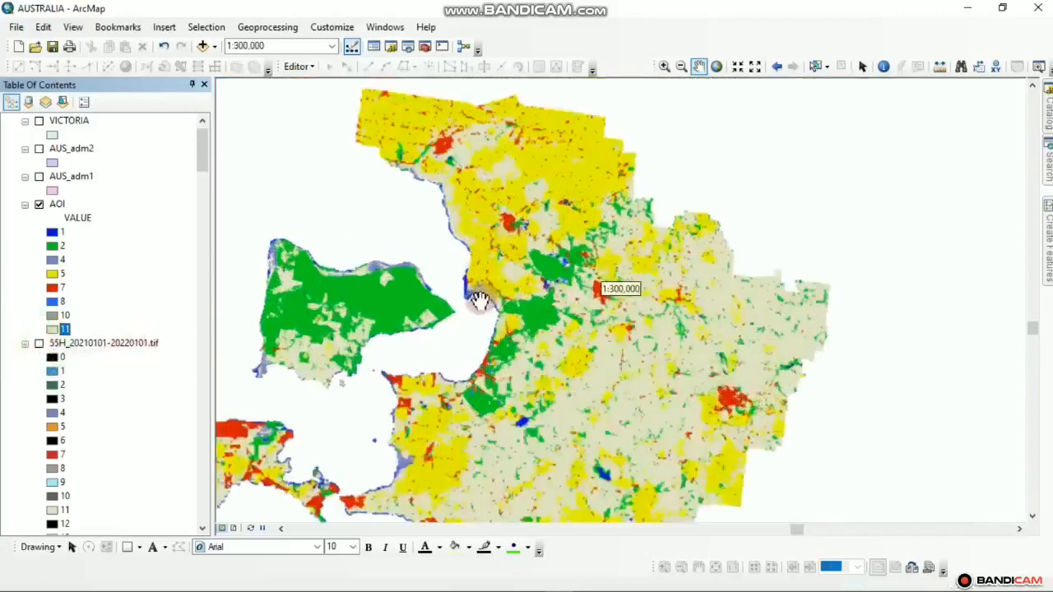
pyautogui.moveTo(465, 282); pyautogui.dragTo(605, 251)
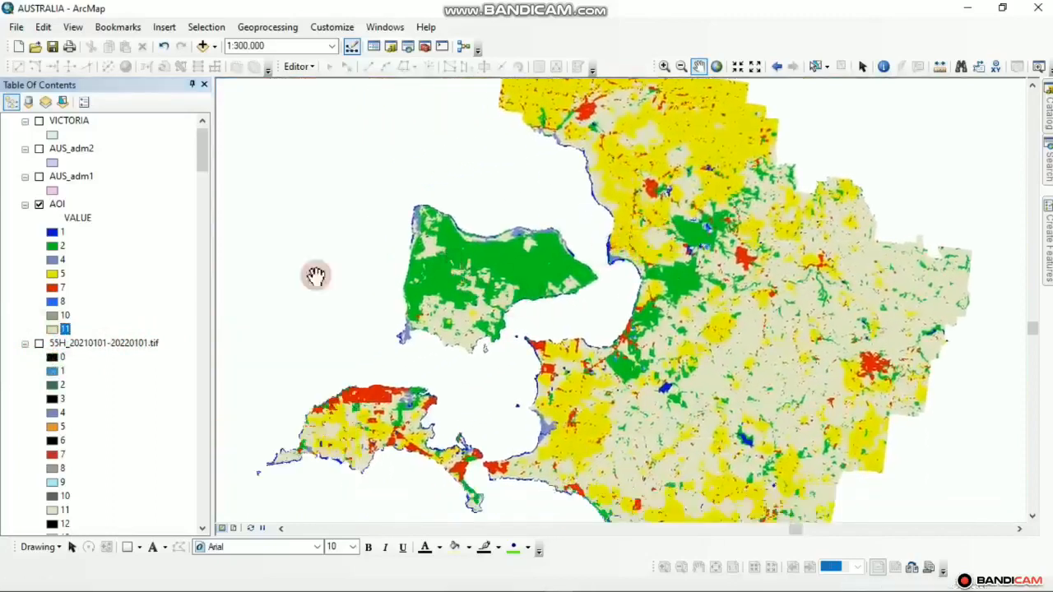
# Show the Esri 2020 land cover web map centred on French Island beside its legend
pyautogui.moveTo(284, 586)
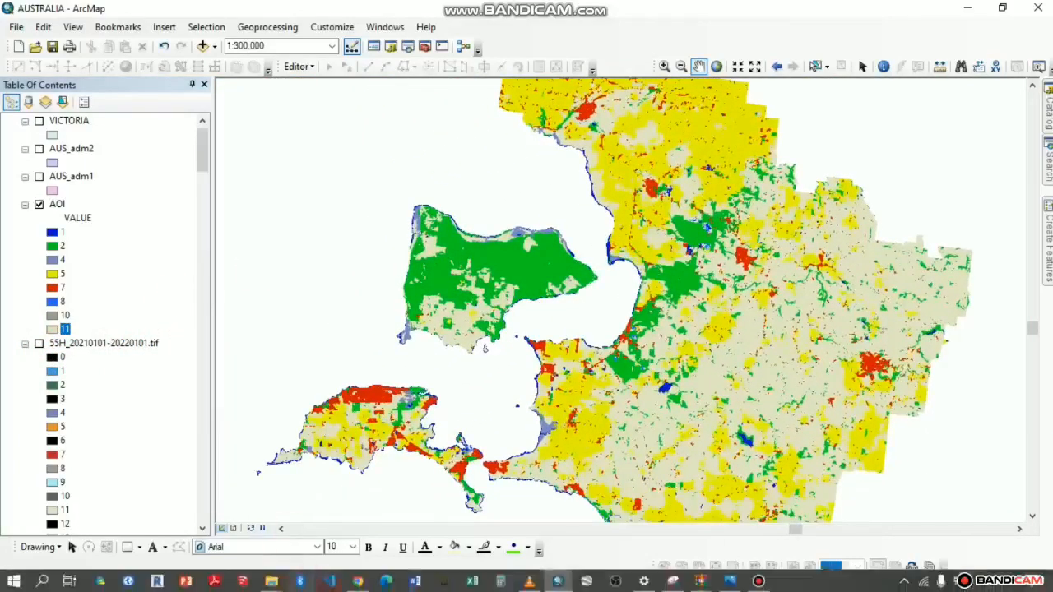
pyautogui.click(372, 583)
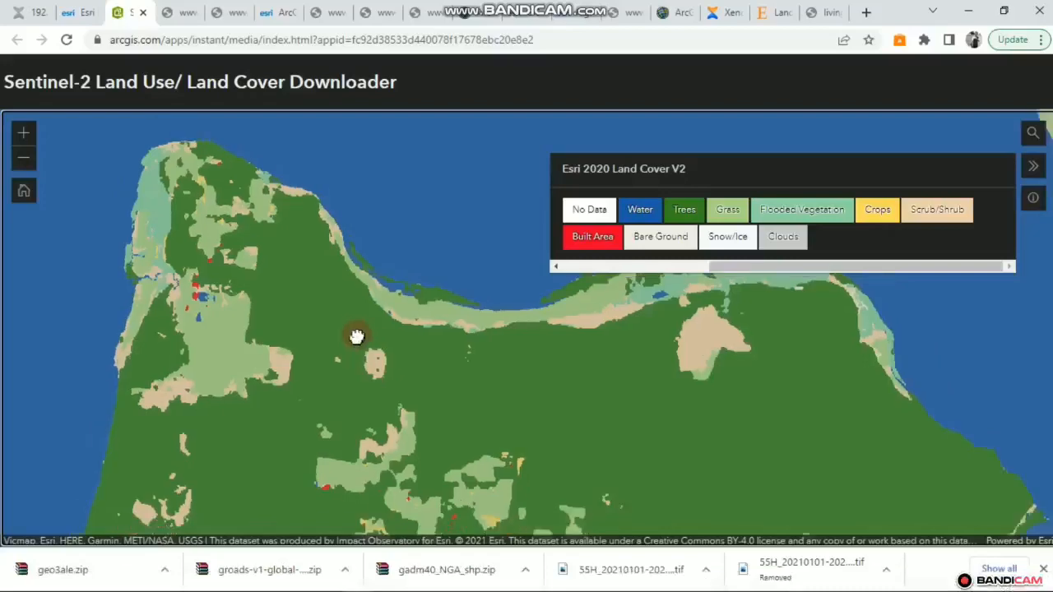
pyautogui.scroll(-2, 357, 336)
pyautogui.scroll(-3, 357, 357)
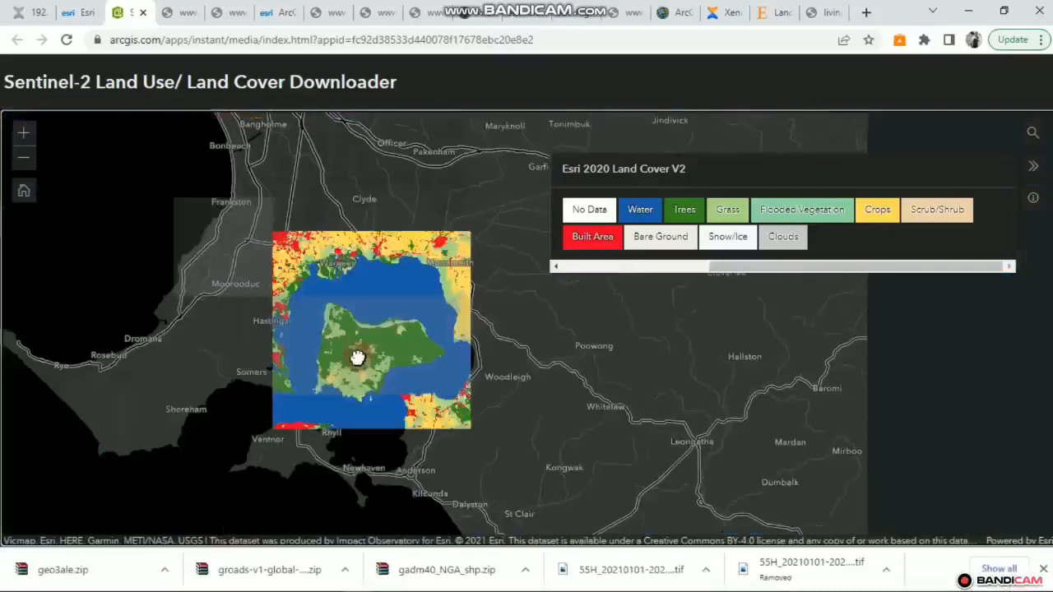
pyautogui.scroll(5, 296, 321)
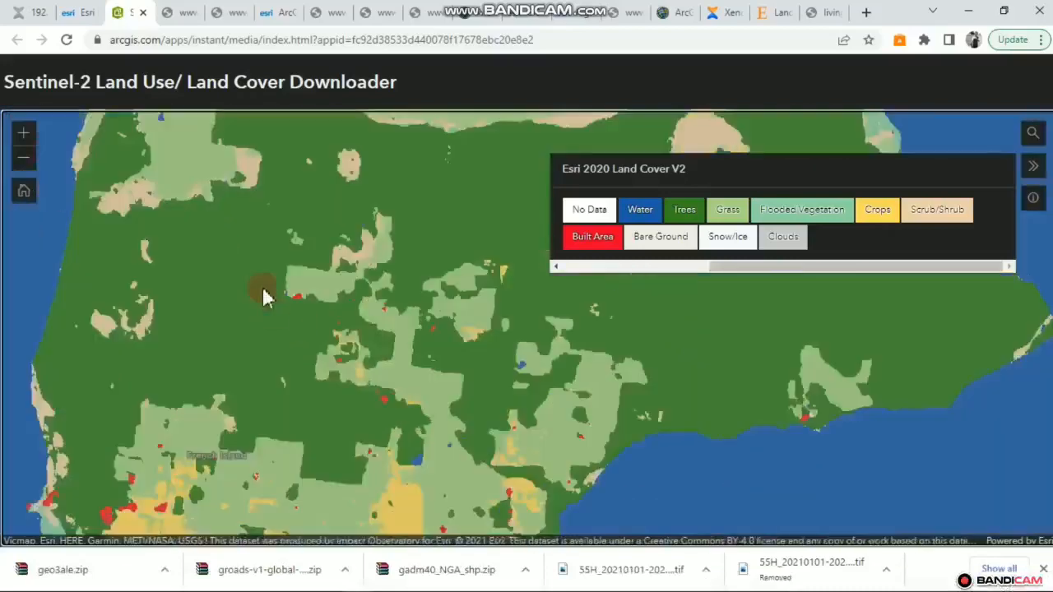
pyautogui.scroll(-1, 263, 288)
pyautogui.moveTo(275, 272); pyautogui.dragTo(379, 364)
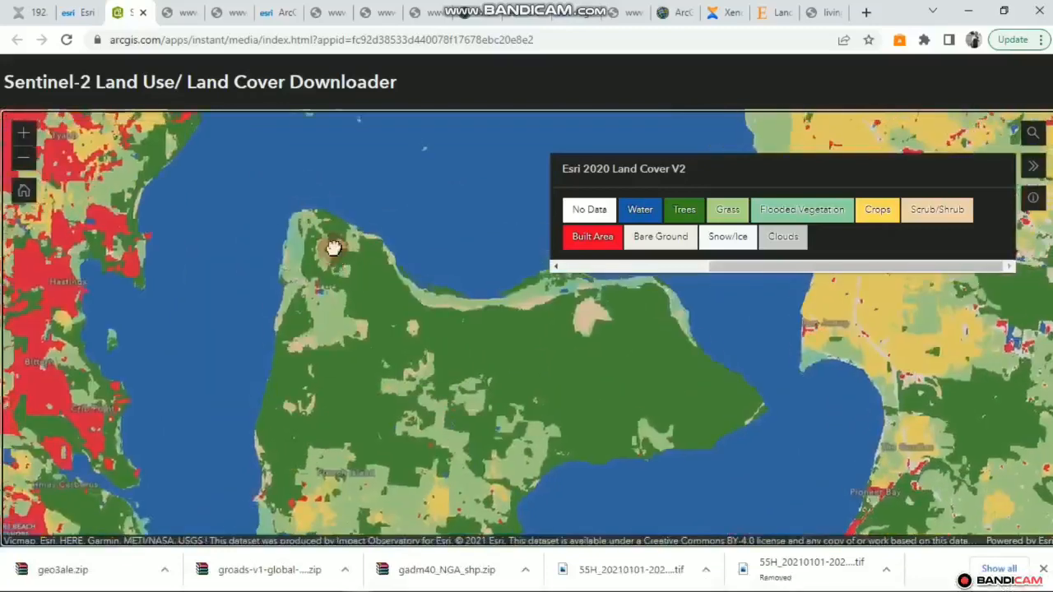
pyautogui.scroll(2, 331, 247)
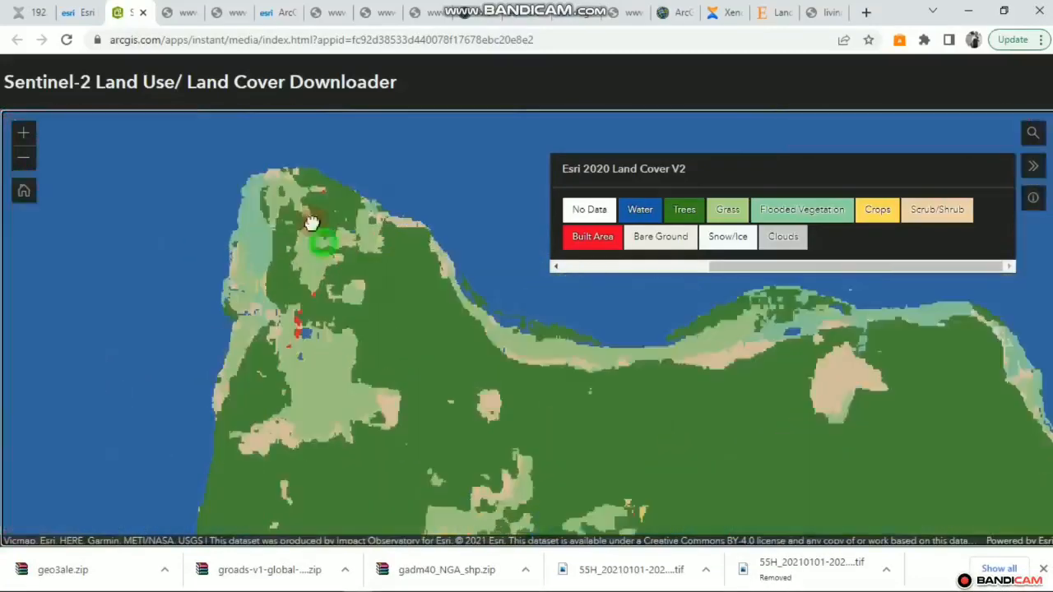
pyautogui.moveTo(312, 223); pyautogui.dragTo(268, 169)
pyautogui.moveTo(353, 344); pyautogui.dragTo(292, 227)
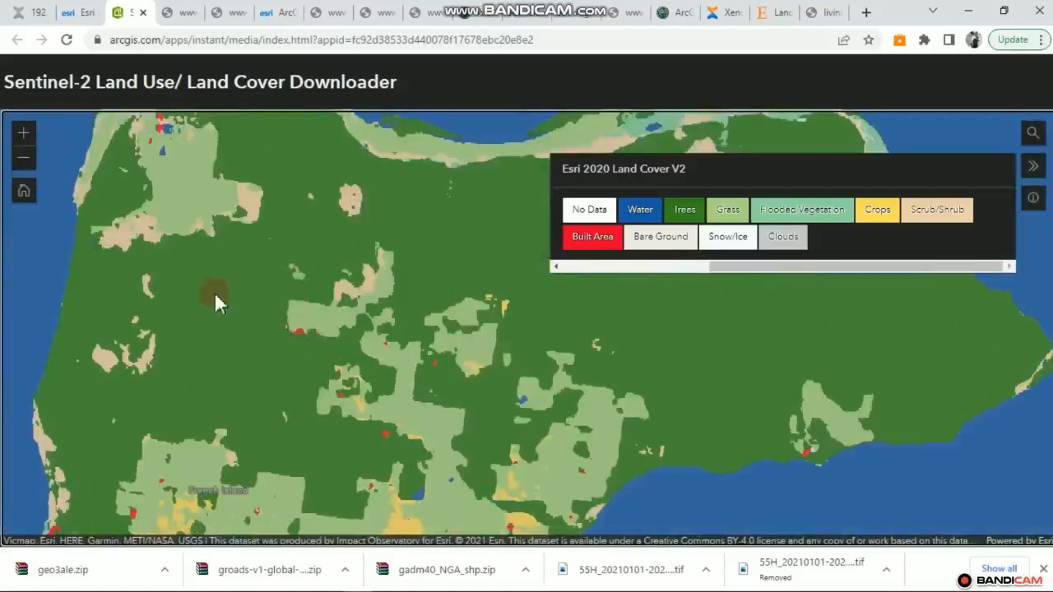
pyautogui.moveTo(216, 297)
pyautogui.mouseDown()
pyautogui.moveTo(273, 339)
pyautogui.moveTo(198, 293)
pyautogui.mouseUp()
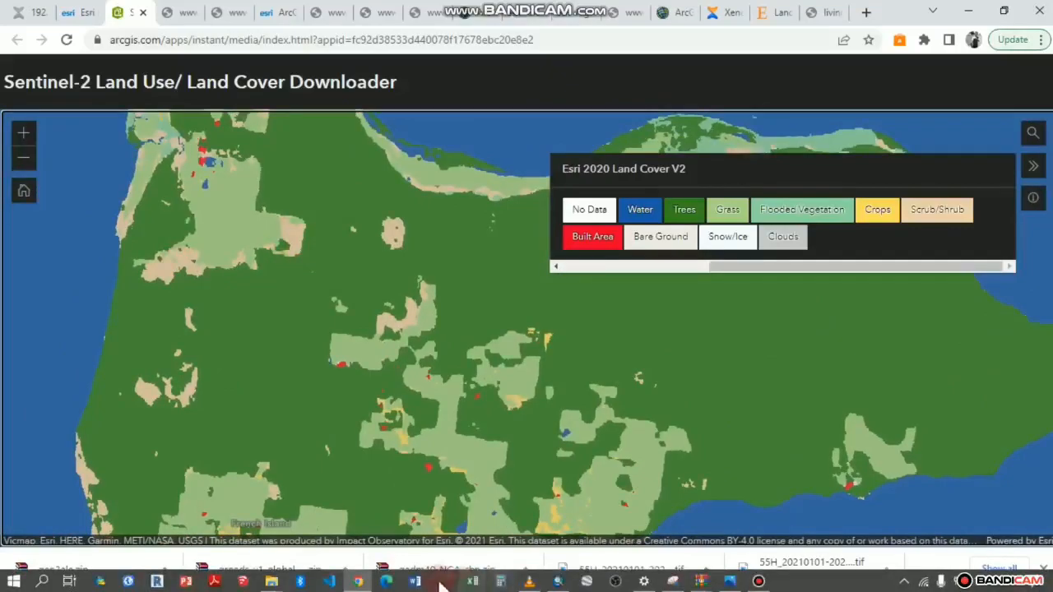
# Return to ArcMap and pan the zoomed AOI map across French Island
pyautogui.click(584, 581)
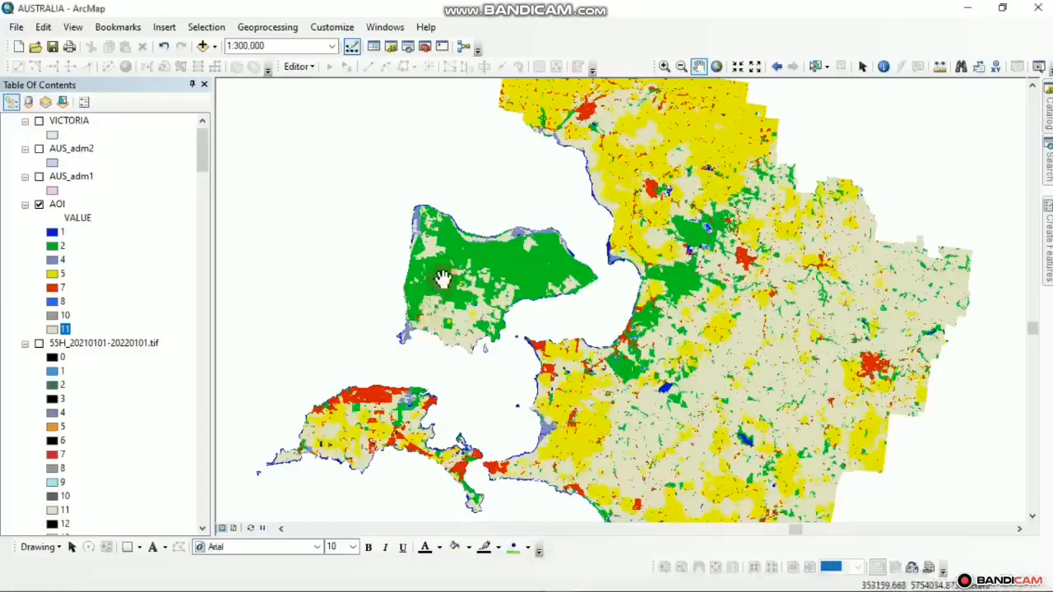
pyautogui.scroll(2, 460, 246)
pyautogui.scroll(3, 460, 245)
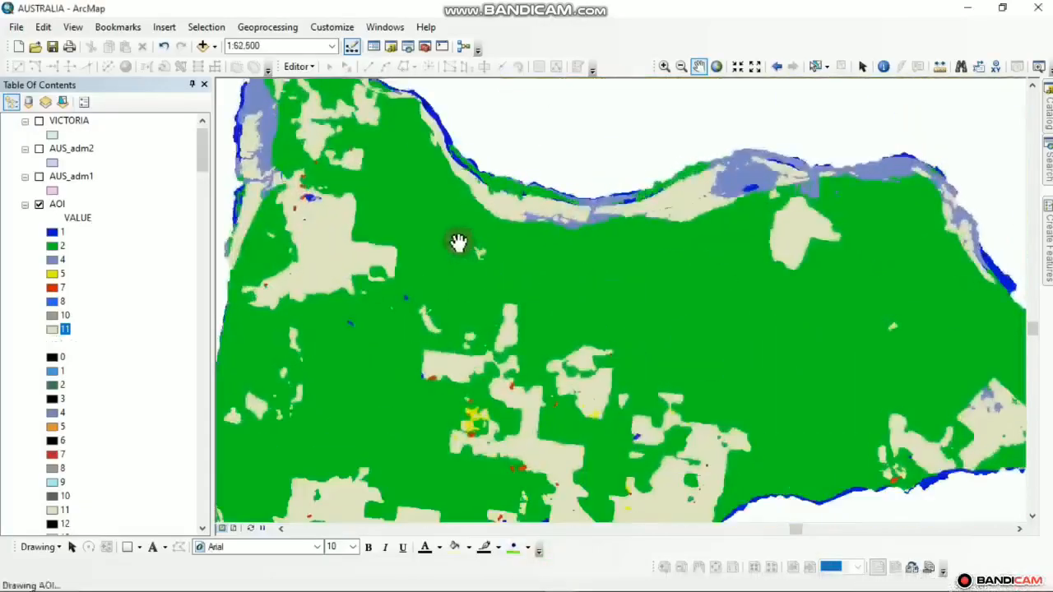
pyautogui.moveTo(536, 319); pyautogui.dragTo(457, 292)
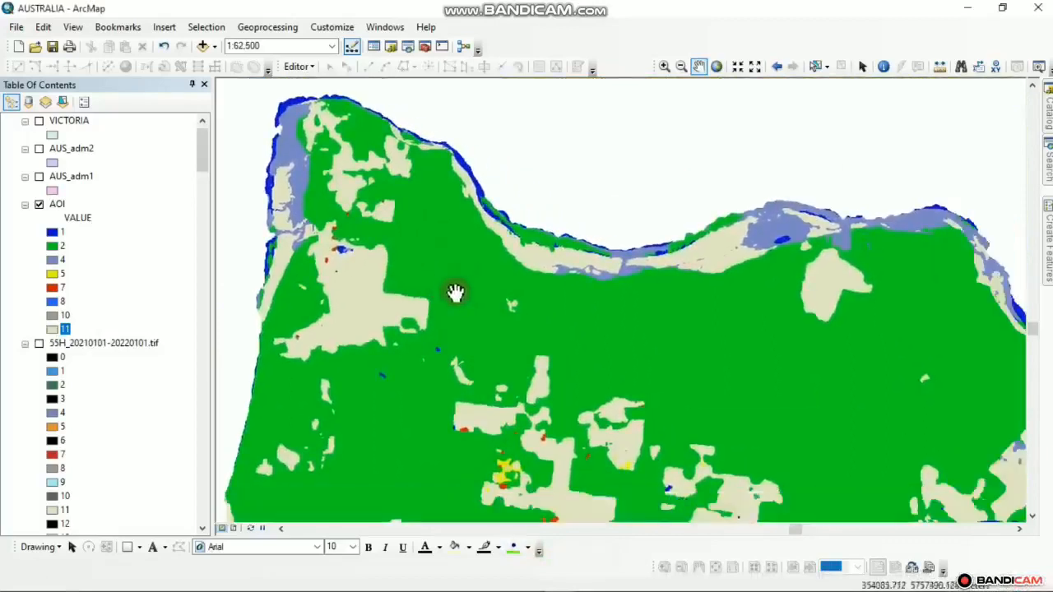
# Open the AOI layer's Symbology Unique Values list and select the value 2 row
pyautogui.click(57, 205)
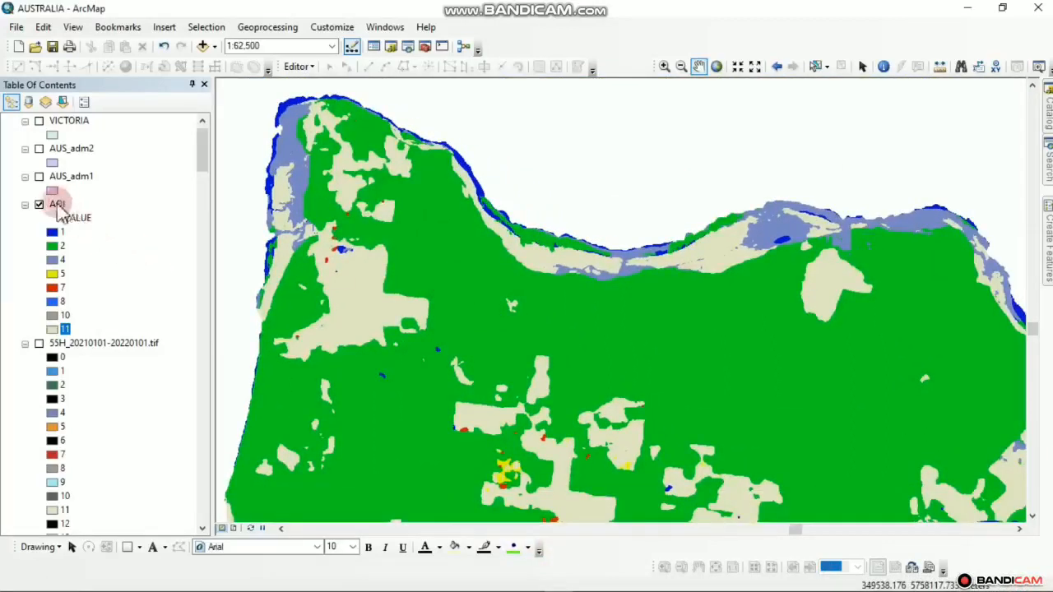
pyautogui.rightClick(56, 206)
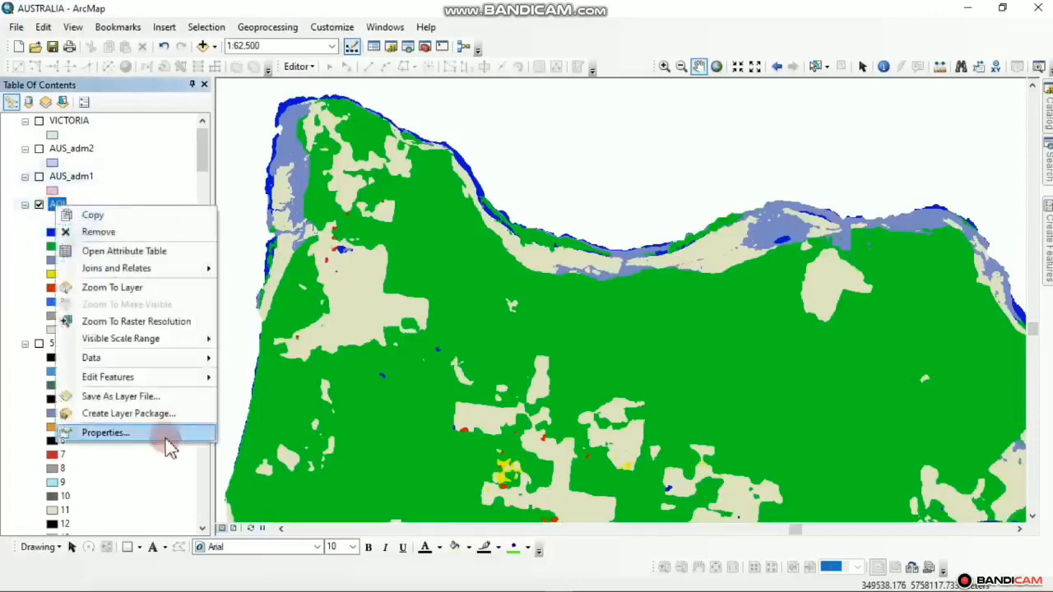
pyautogui.click(164, 432)
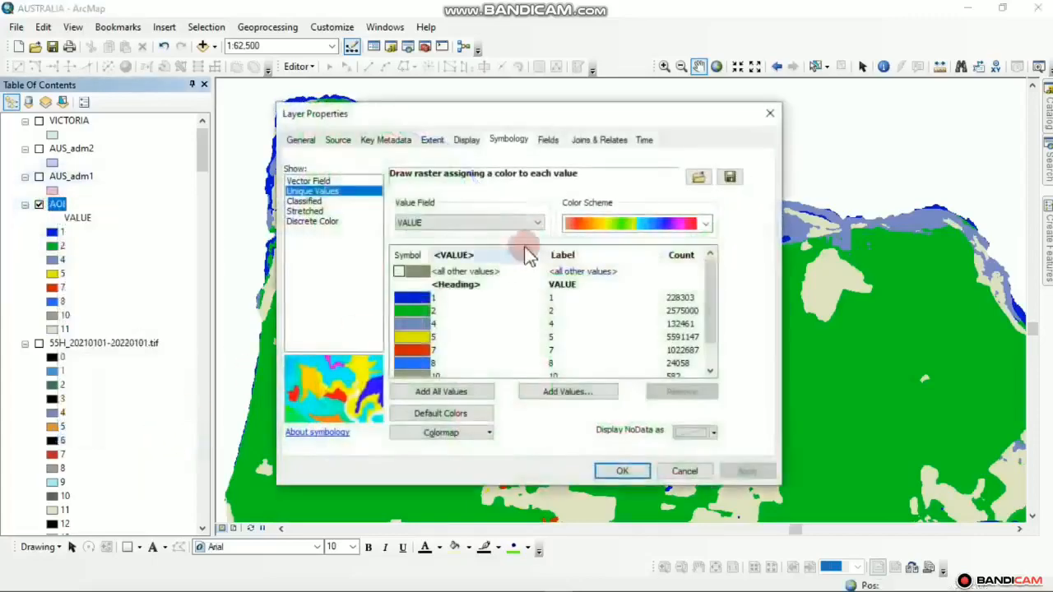
pyautogui.moveTo(571, 115); pyautogui.dragTo(794, 78)
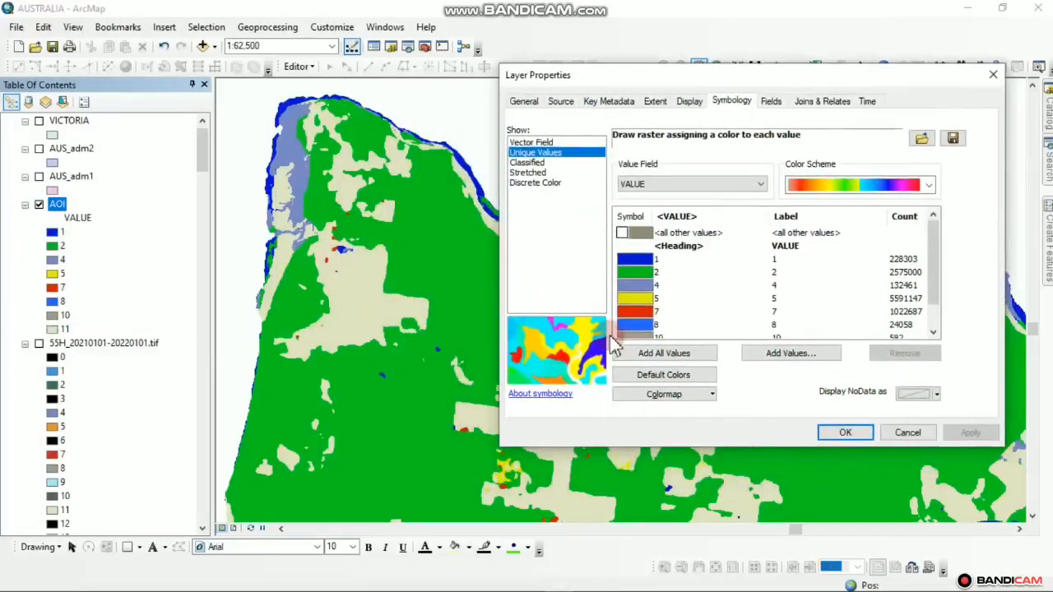
pyautogui.click(759, 287)
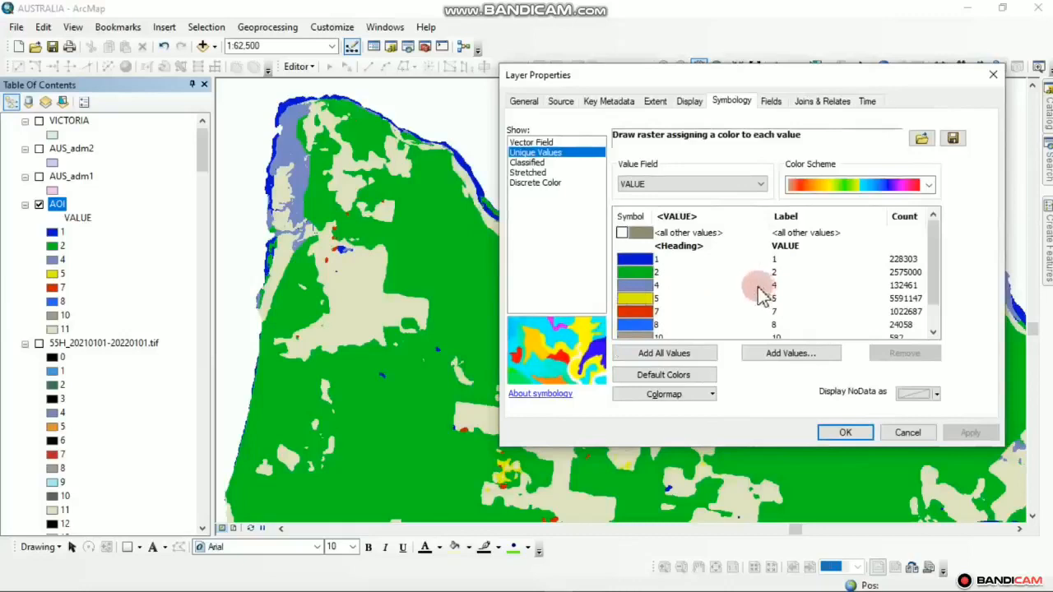
pyautogui.click(775, 274)
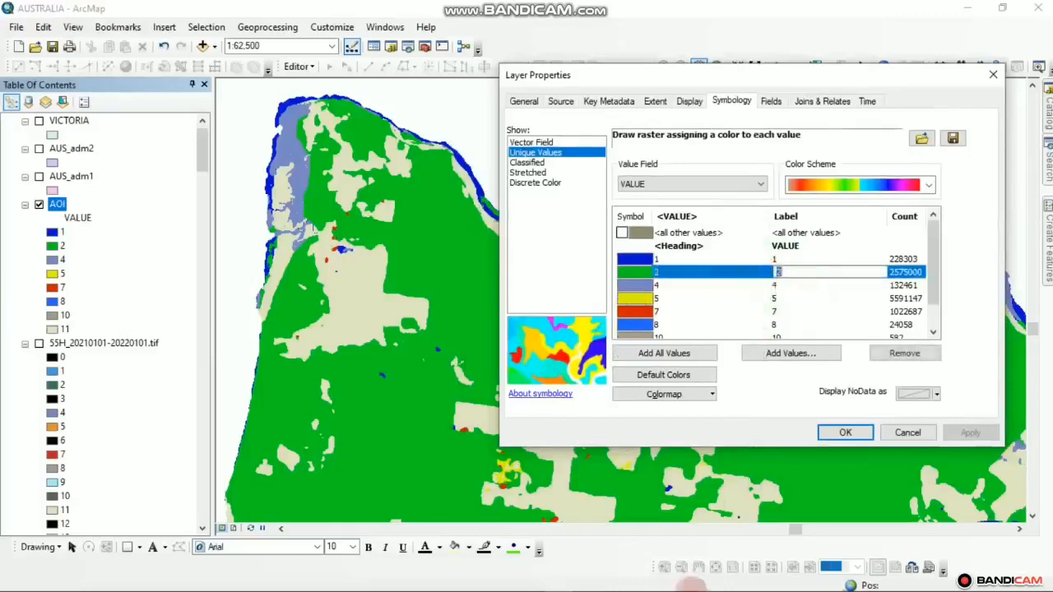
# Check the Esri legend, then relabel AOI value 2 as TREES
pyautogui.moveTo(549, 586)
pyautogui.click(377, 582)
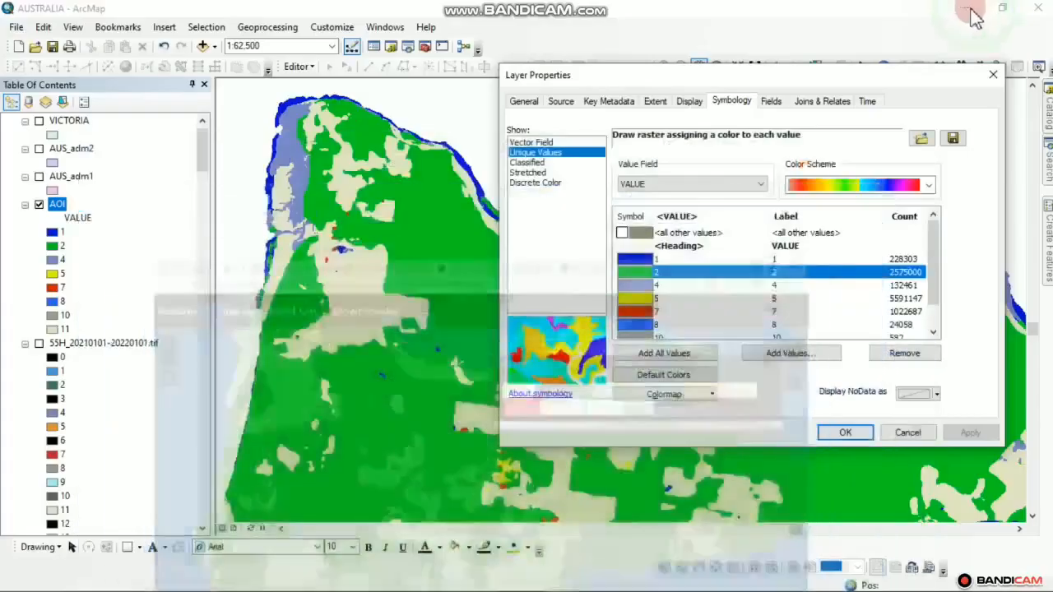
pyautogui.click(968, 11)
pyautogui.click(775, 272)
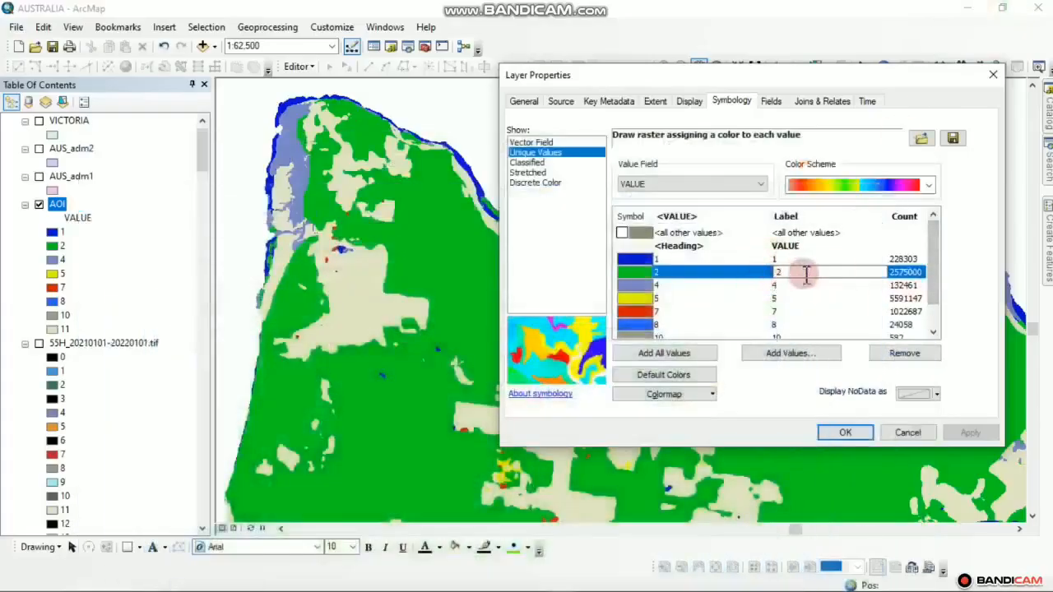
pyautogui.moveTo(799, 272); pyautogui.dragTo(764, 274)
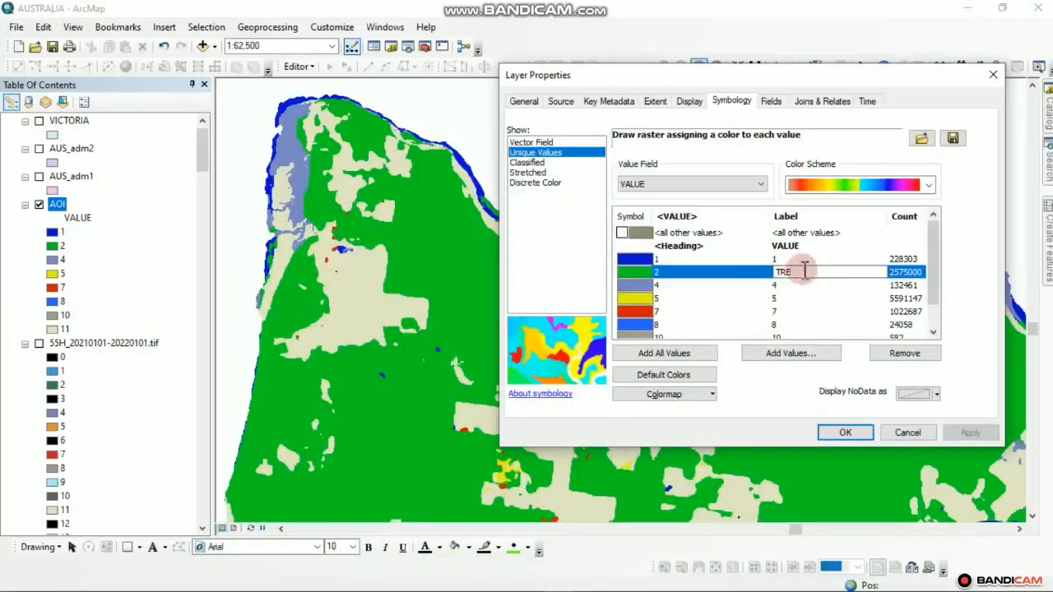
pyautogui.write('TREES')
pyautogui.click(736, 311)
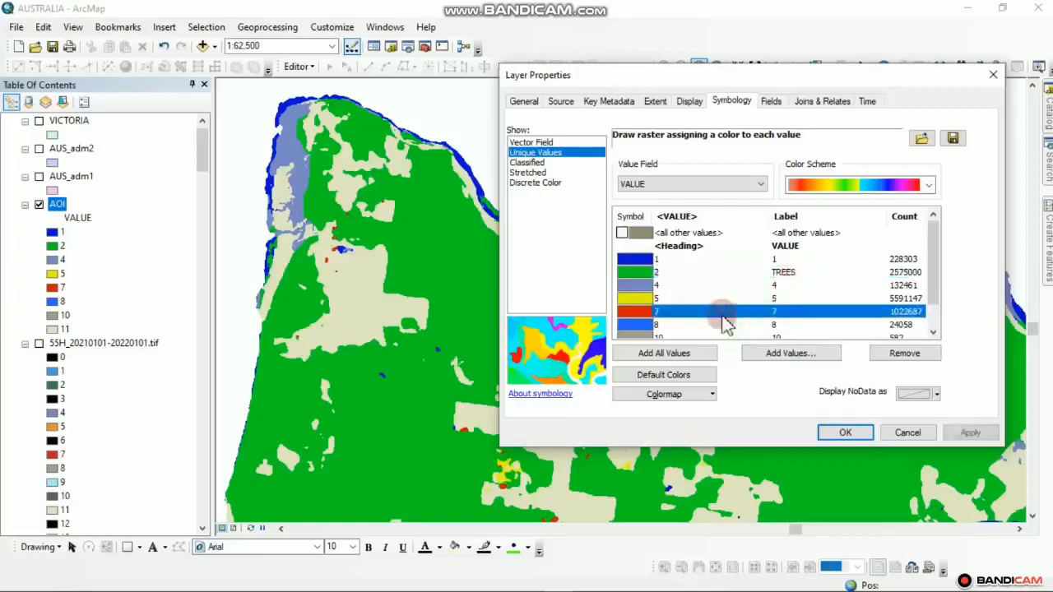
# Pan the Esri land cover map to compare more of the coastline
pyautogui.moveTo(503, 590)
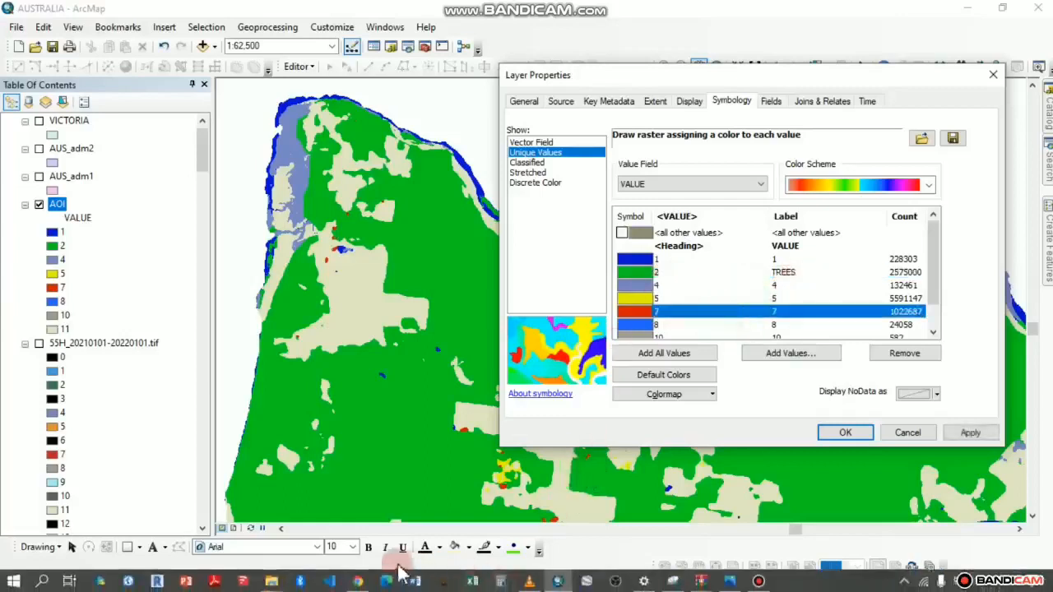
pyautogui.click(357, 582)
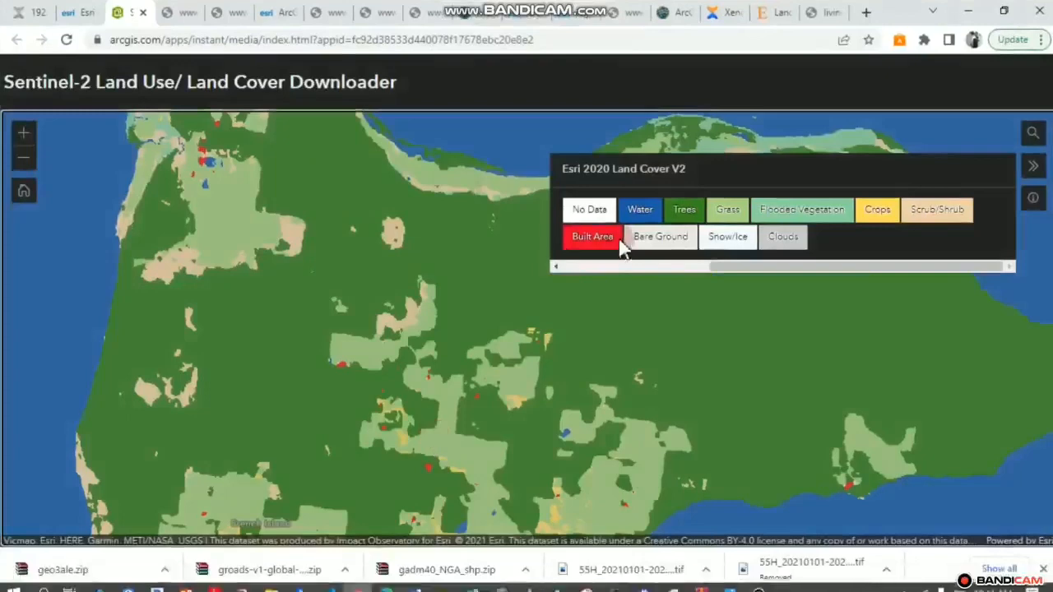
pyautogui.scroll(2, 381, 294)
pyautogui.moveTo(381, 294); pyautogui.dragTo(382, 348)
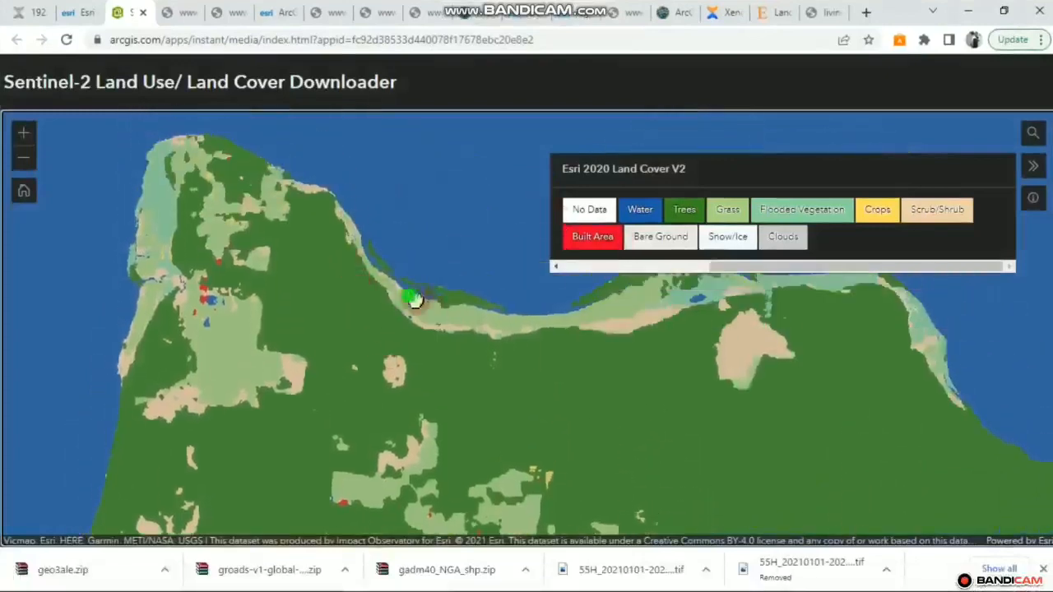
pyautogui.moveTo(415, 300); pyautogui.dragTo(341, 242)
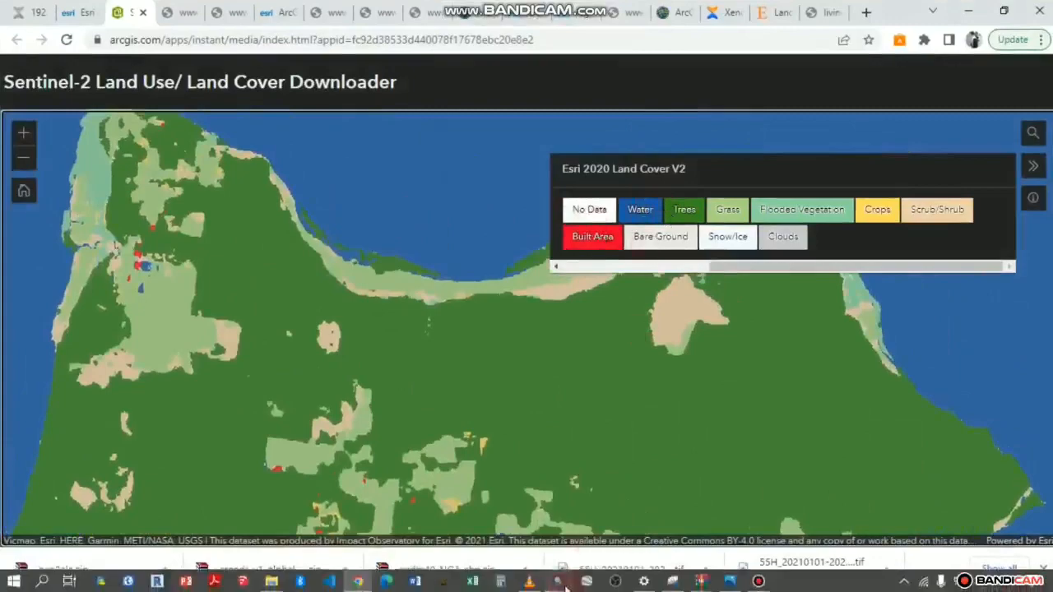
# Relabel AOI value 1 as WATER, then bring the Esri map back to compare
pyautogui.click(557, 582)
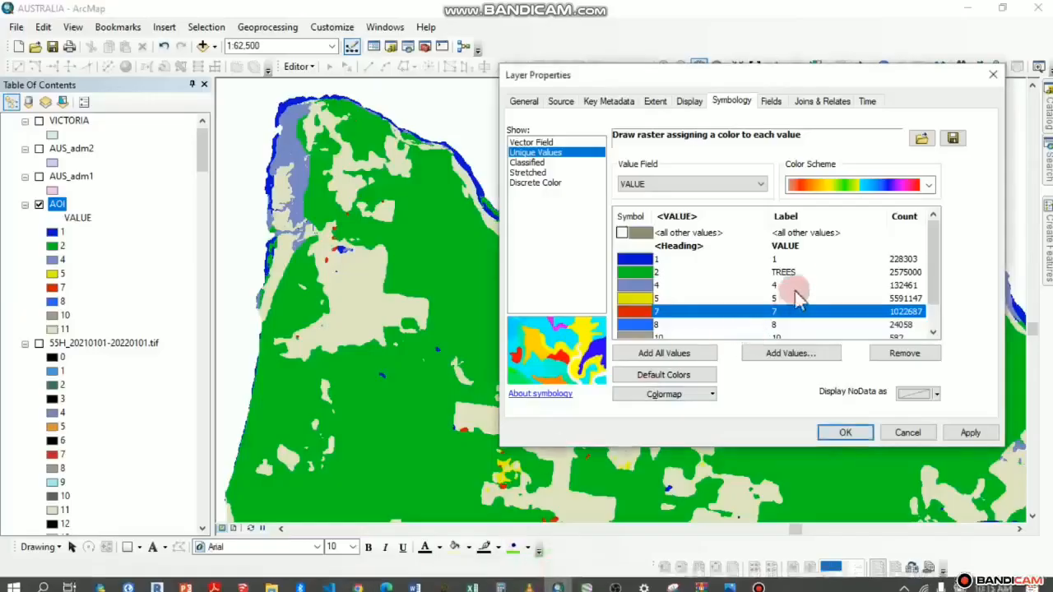
pyautogui.click(777, 262)
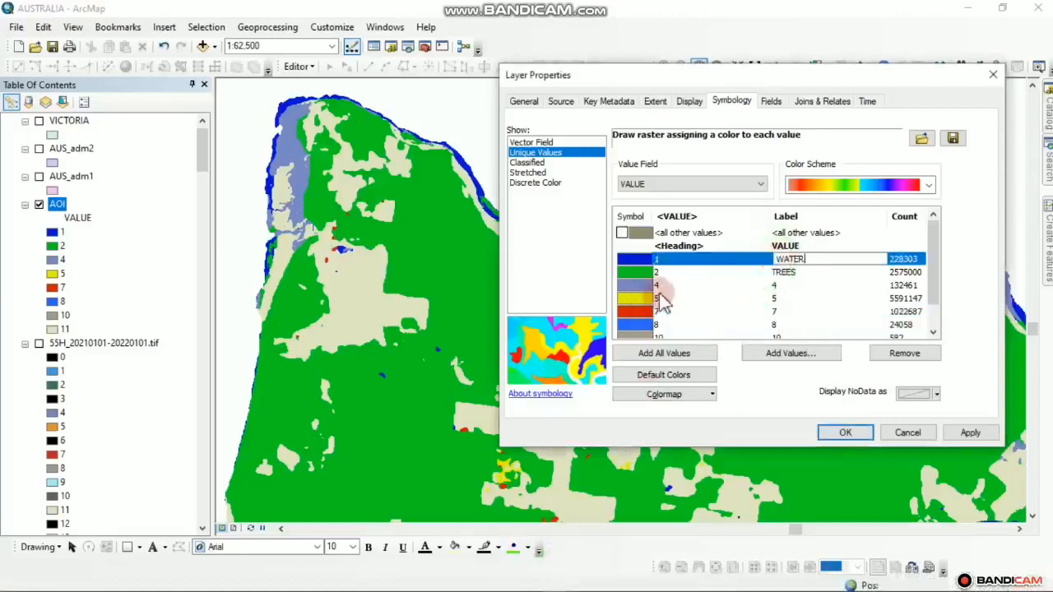
pyautogui.press('Return')
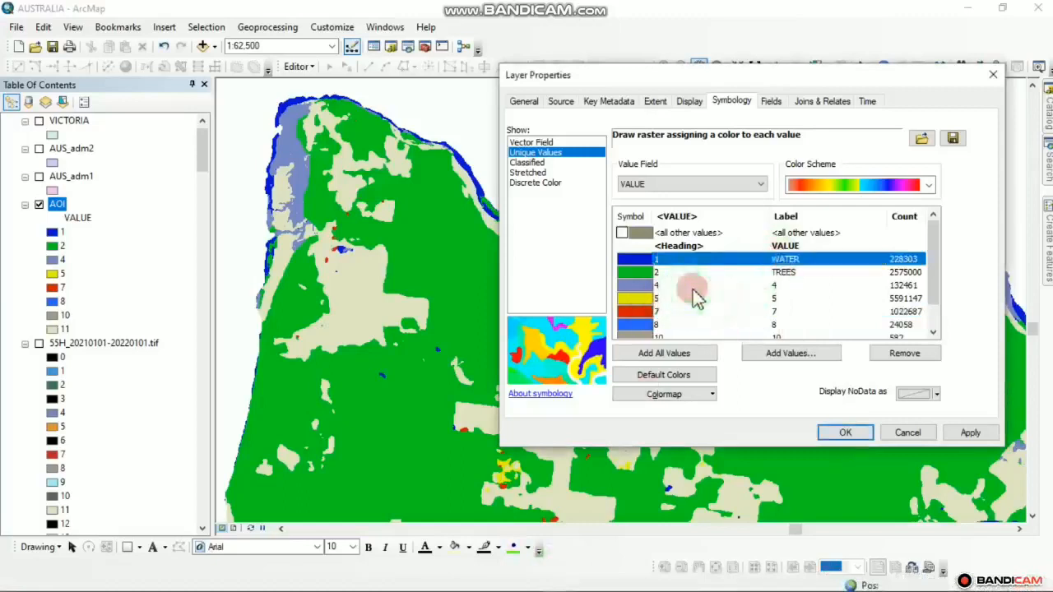
pyautogui.moveTo(451, 583)
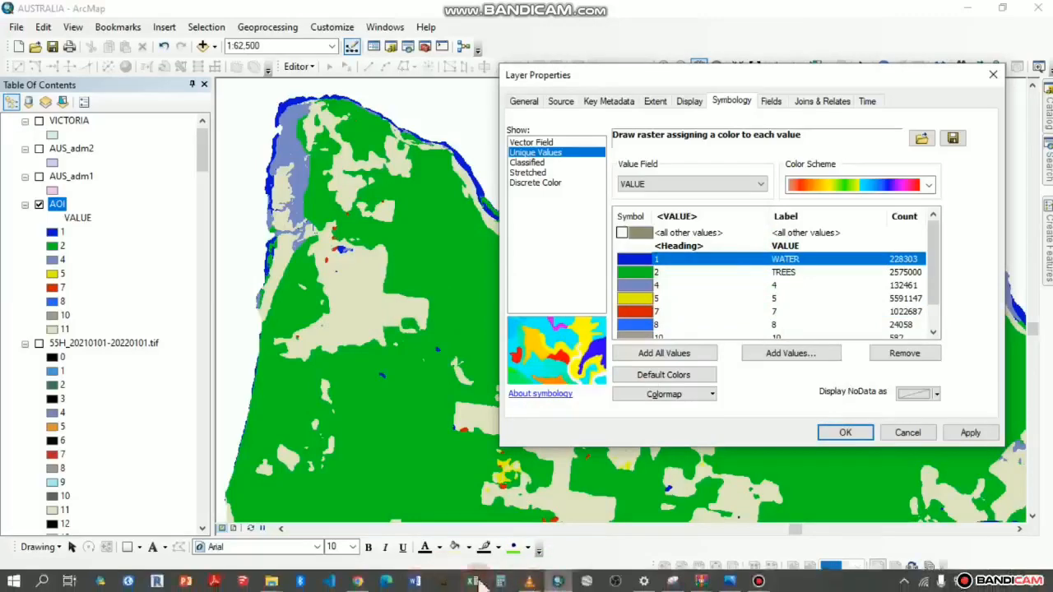
pyautogui.click(358, 582)
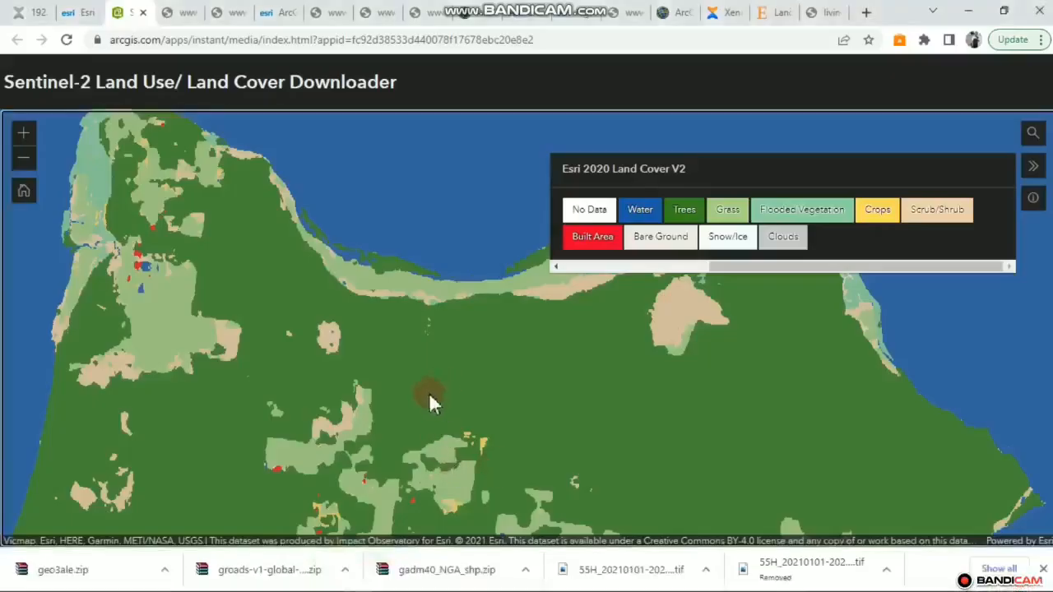
# Pan and zoom the Esri map over the light-green grass patches, then go back to ArcMap
pyautogui.moveTo(422, 385); pyautogui.dragTo(436, 334)
pyautogui.scroll(3, 223, 238)
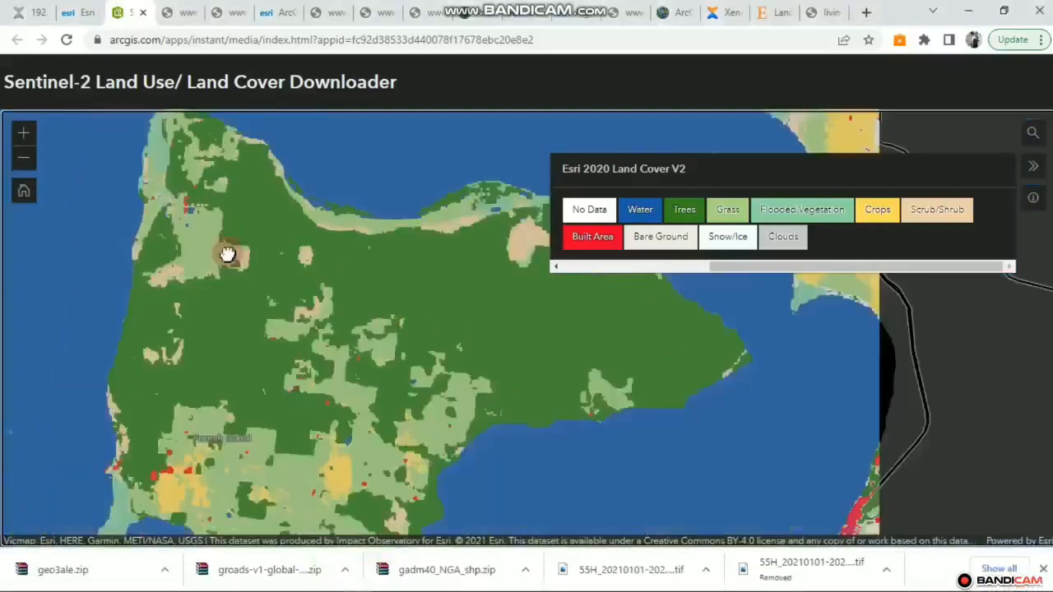
pyautogui.scroll(2, 226, 267)
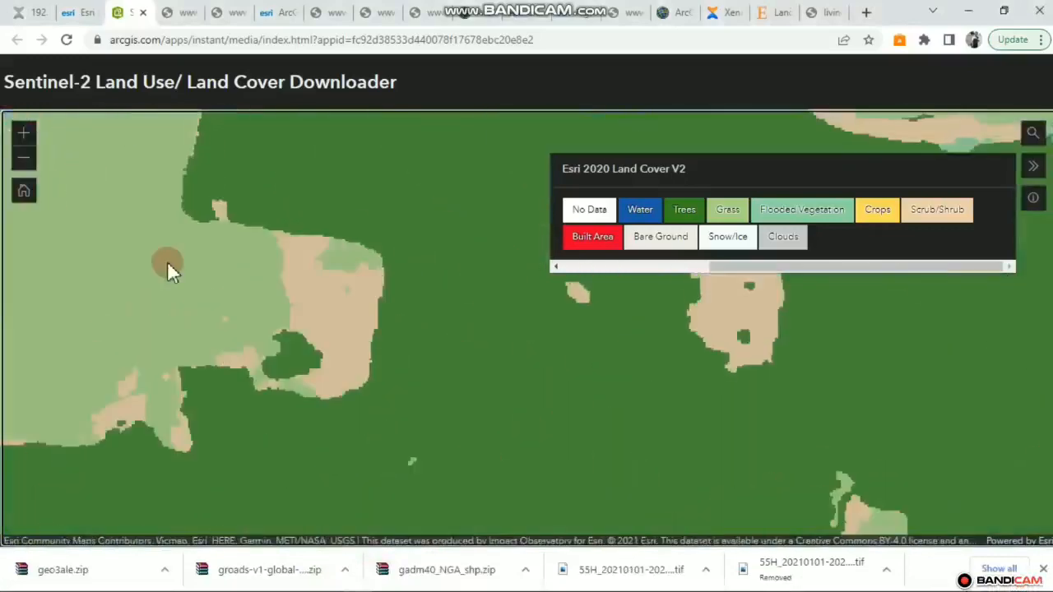
pyautogui.scroll(-2, 167, 261)
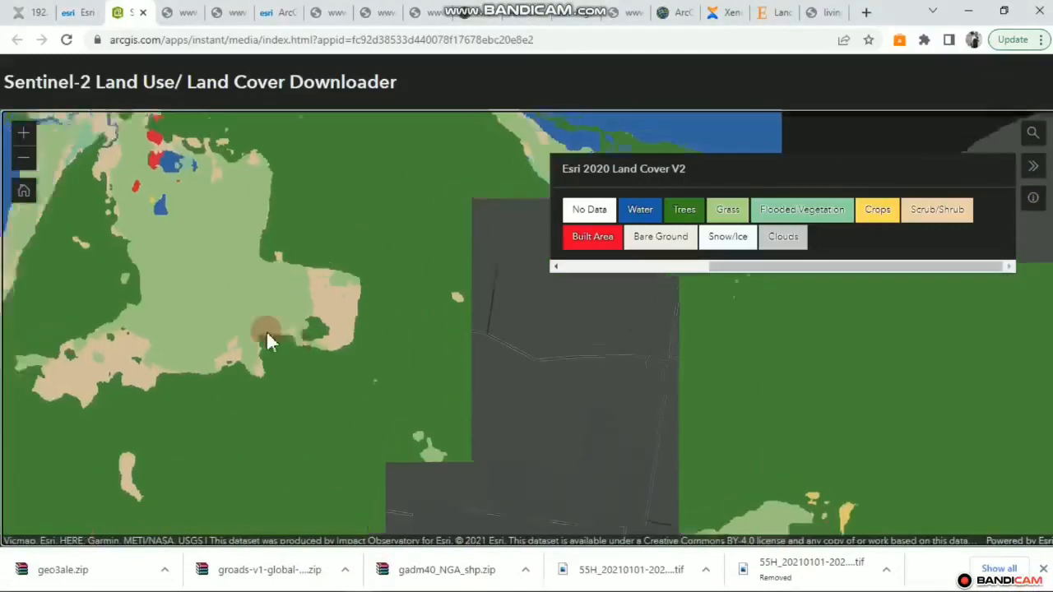
pyautogui.moveTo(267, 335); pyautogui.dragTo(308, 362)
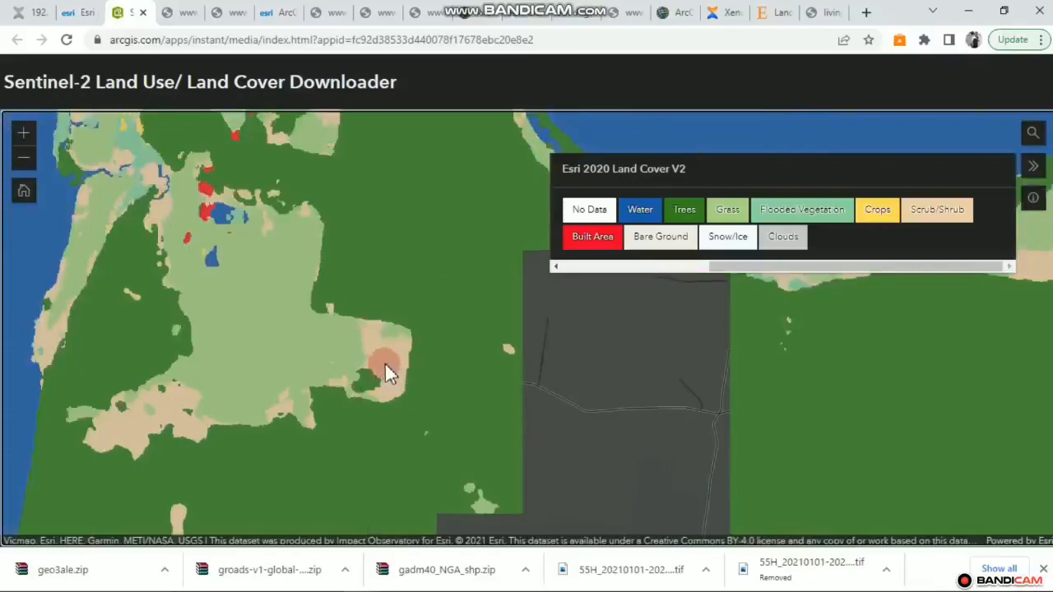
pyautogui.click(555, 586)
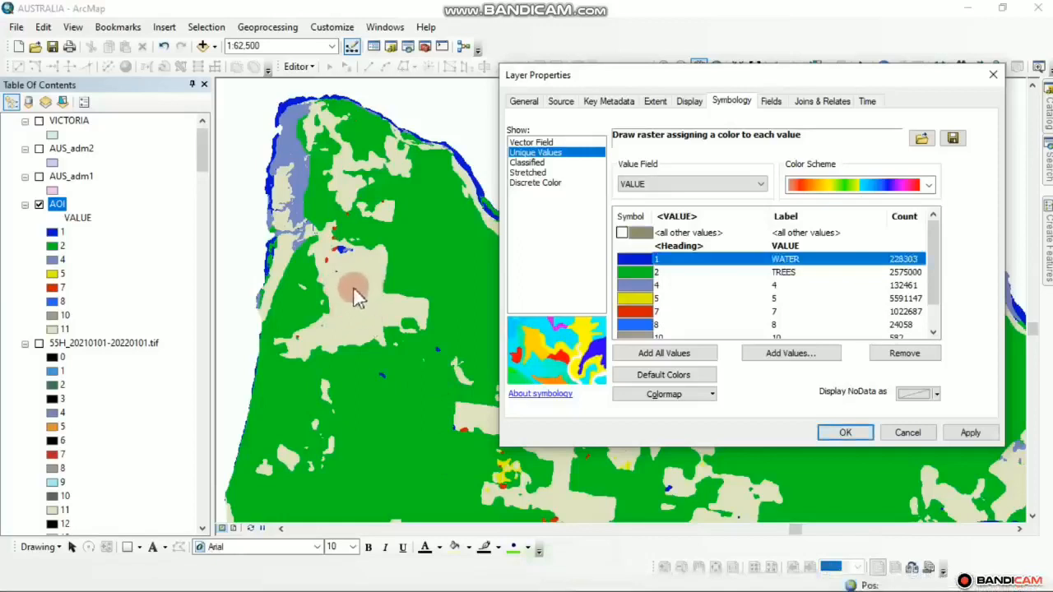
# Recheck the Esri legend colours and label AOI value 11 as GRASS
pyautogui.scroll(-1, 935, 313)
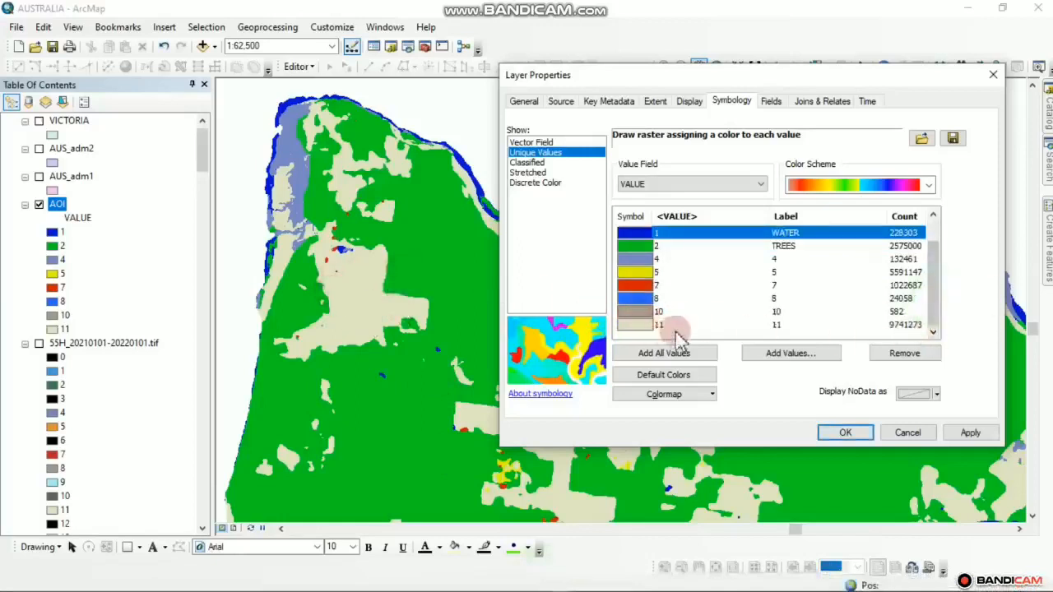
pyautogui.moveTo(451, 590)
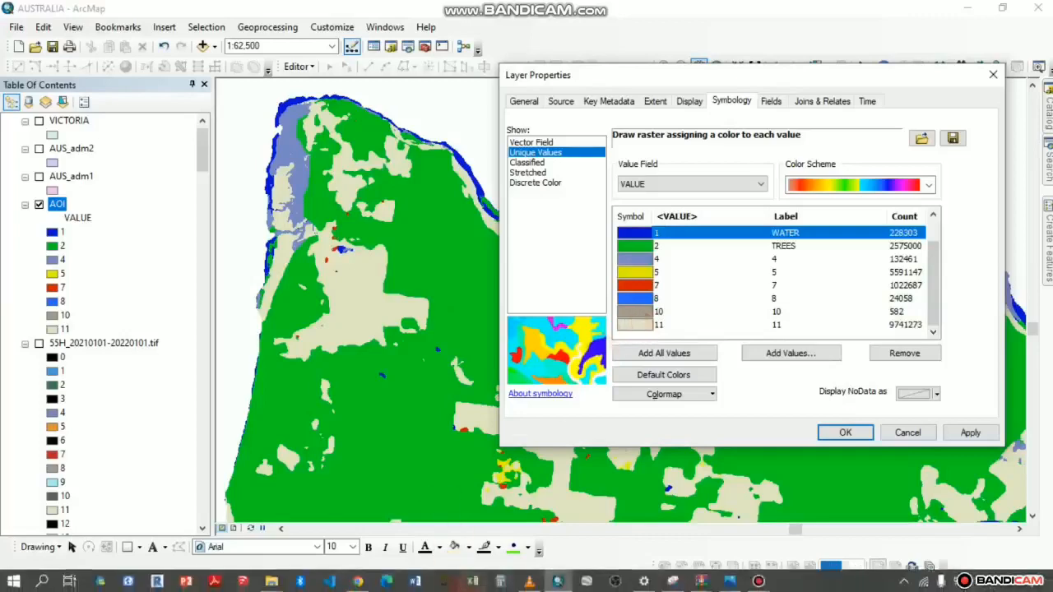
pyautogui.click(354, 582)
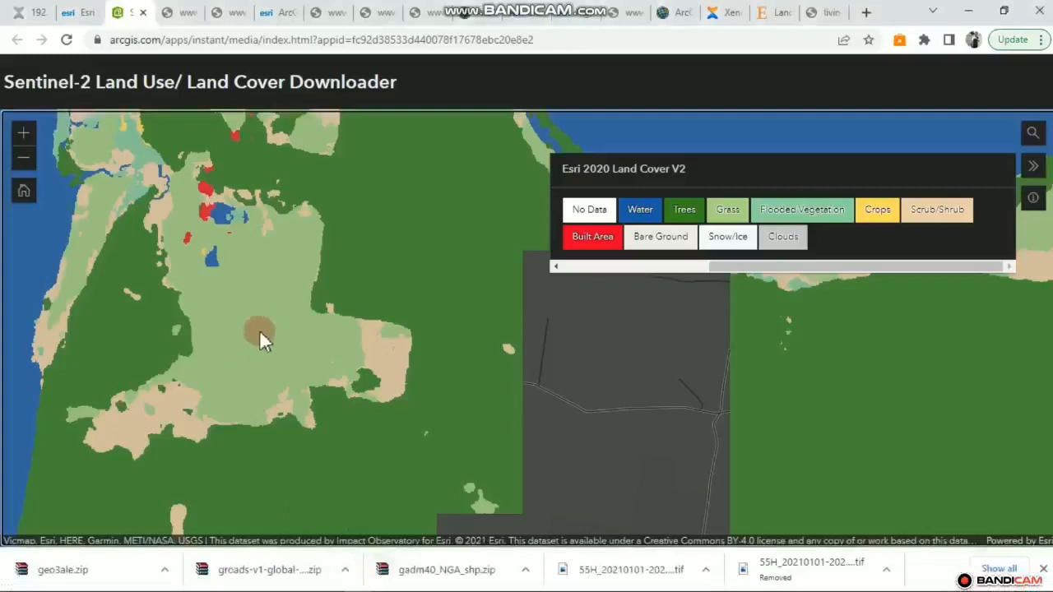
pyautogui.click(968, 11)
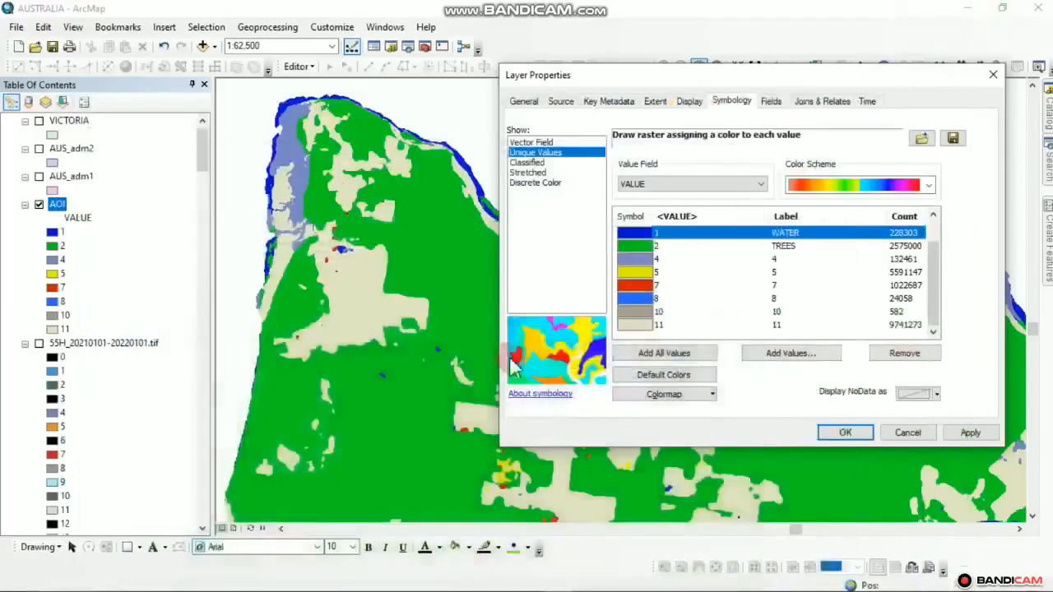
pyautogui.doubleClick(777, 327)
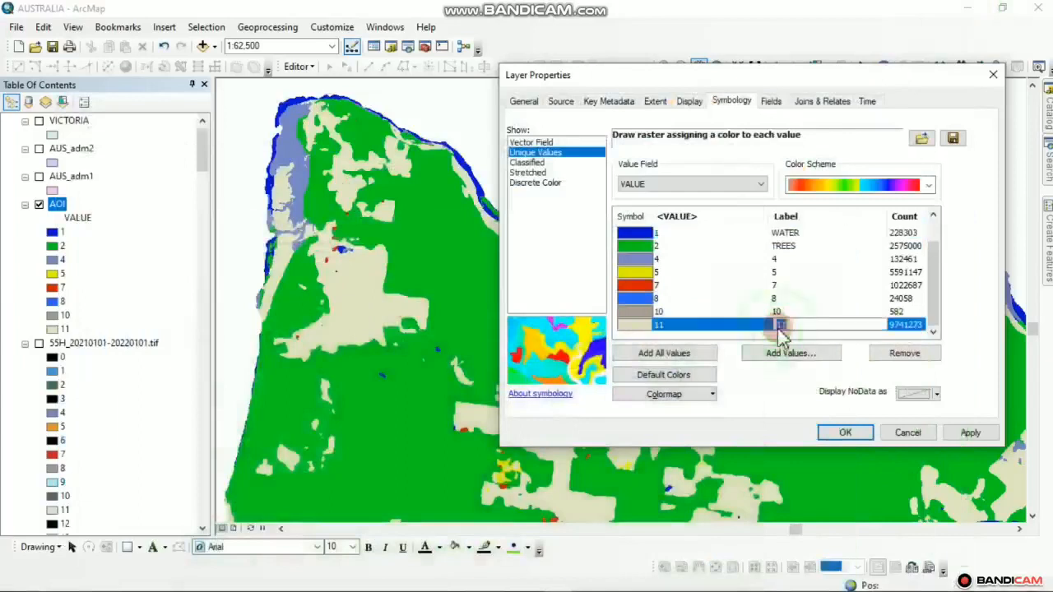
pyautogui.click(821, 297)
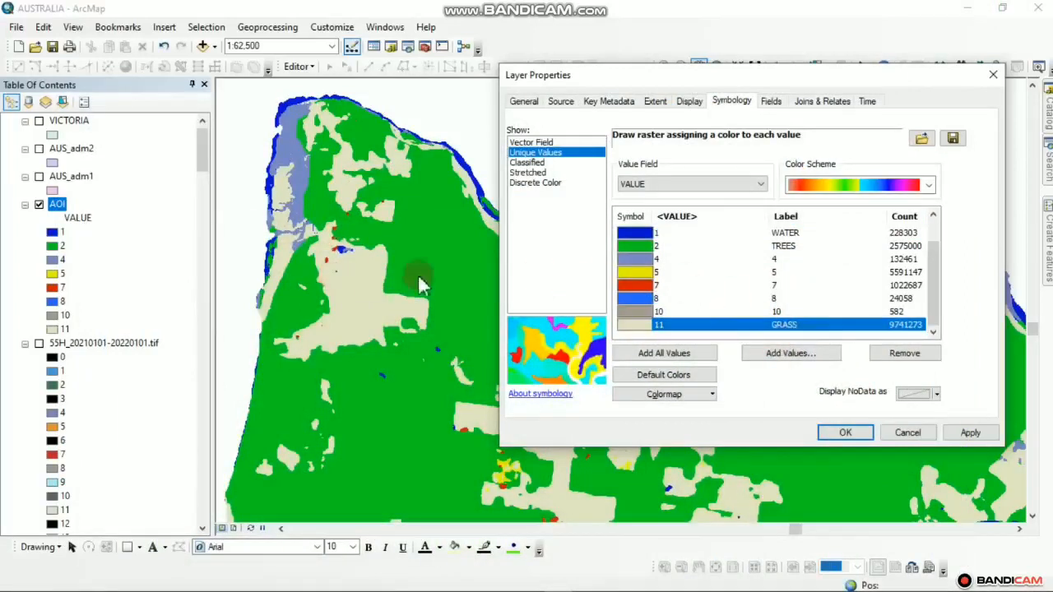
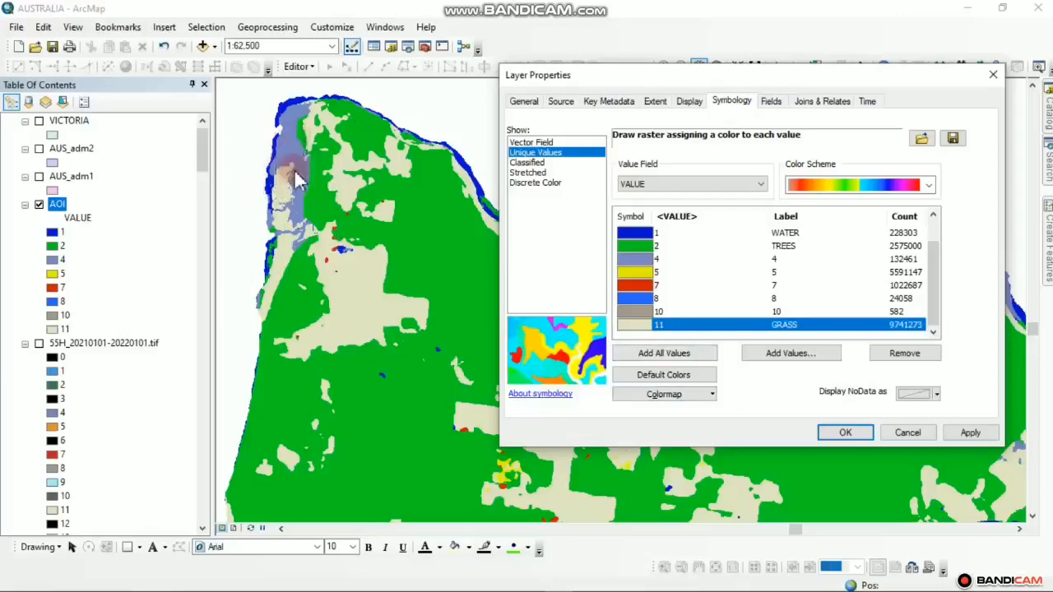
# Check the coastline on the Sentinel-2 downloader's reference map, then return to ArcMap
pyautogui.moveTo(442, 591)
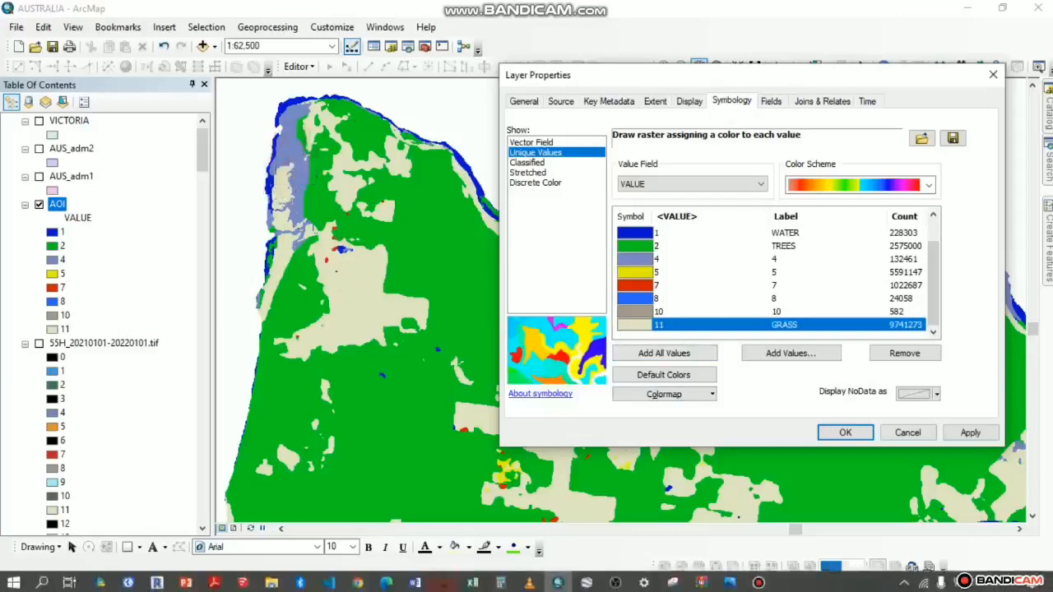
pyautogui.click(358, 581)
pyautogui.moveTo(146, 253); pyautogui.dragTo(242, 413)
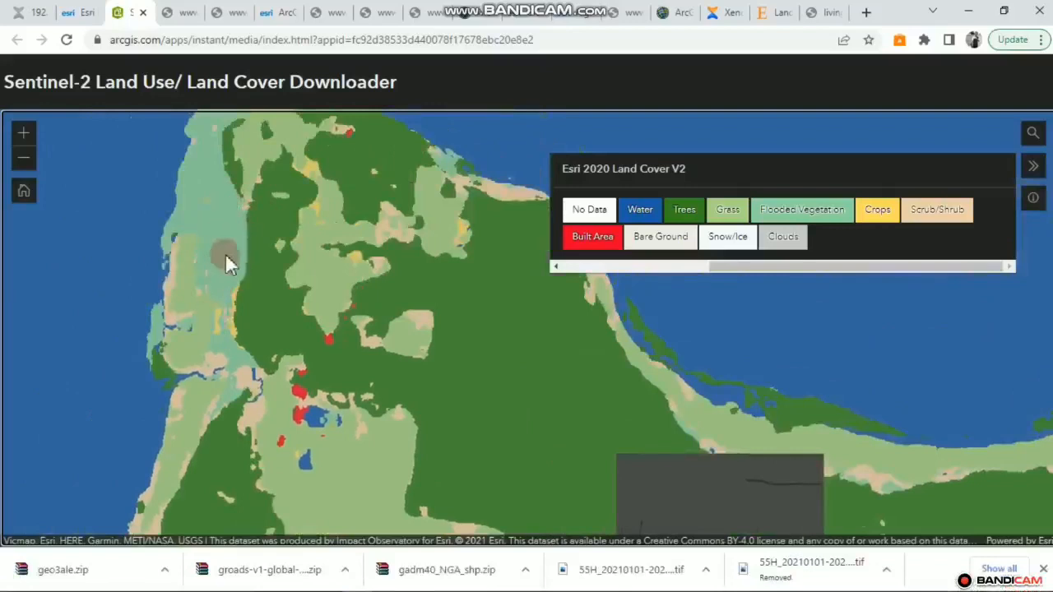
pyautogui.click(969, 11)
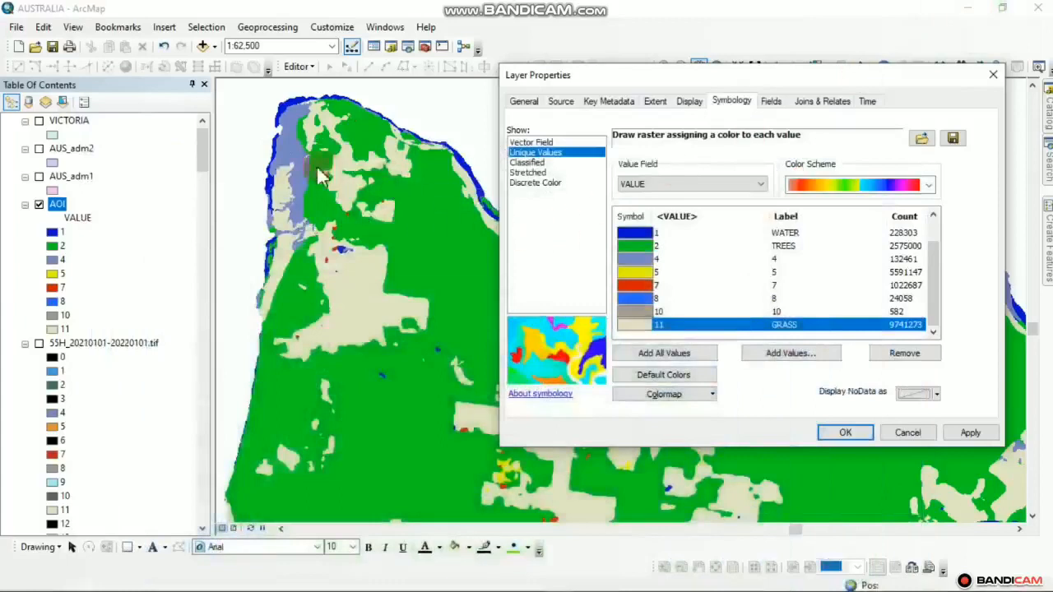
# Label AOI value 4 as FLOODED VEGETATION in the symbology table
pyautogui.doubleClick(786, 267)
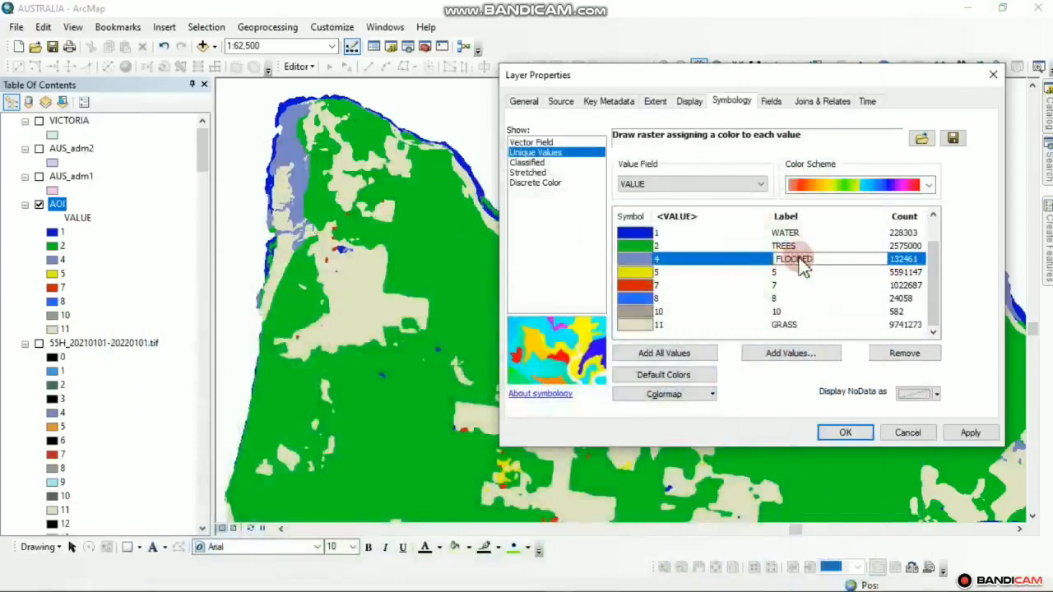
pyautogui.write('FLOODED VEGETATION')
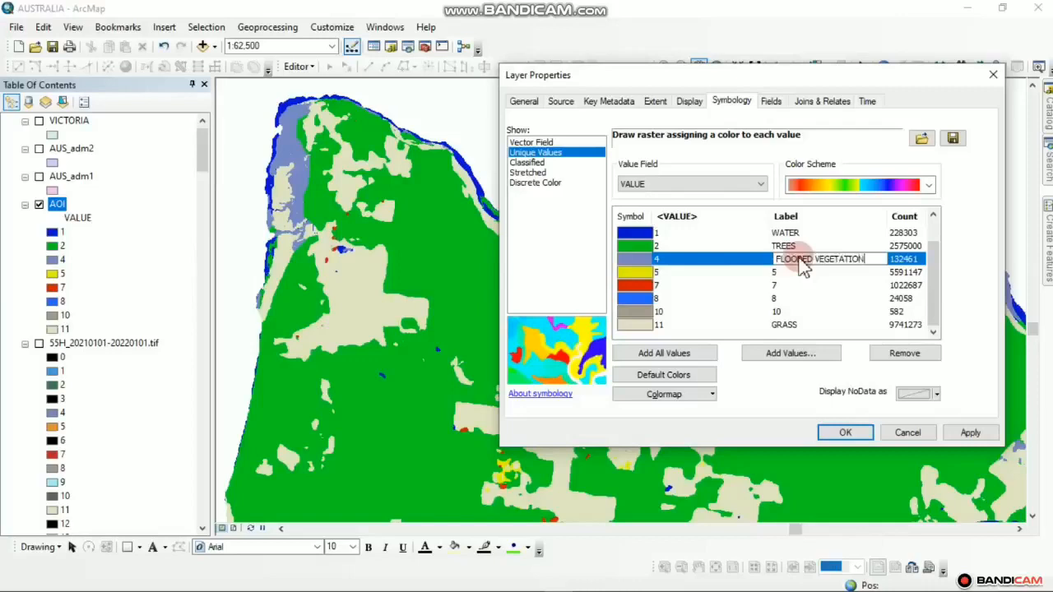
pyautogui.press('Return')
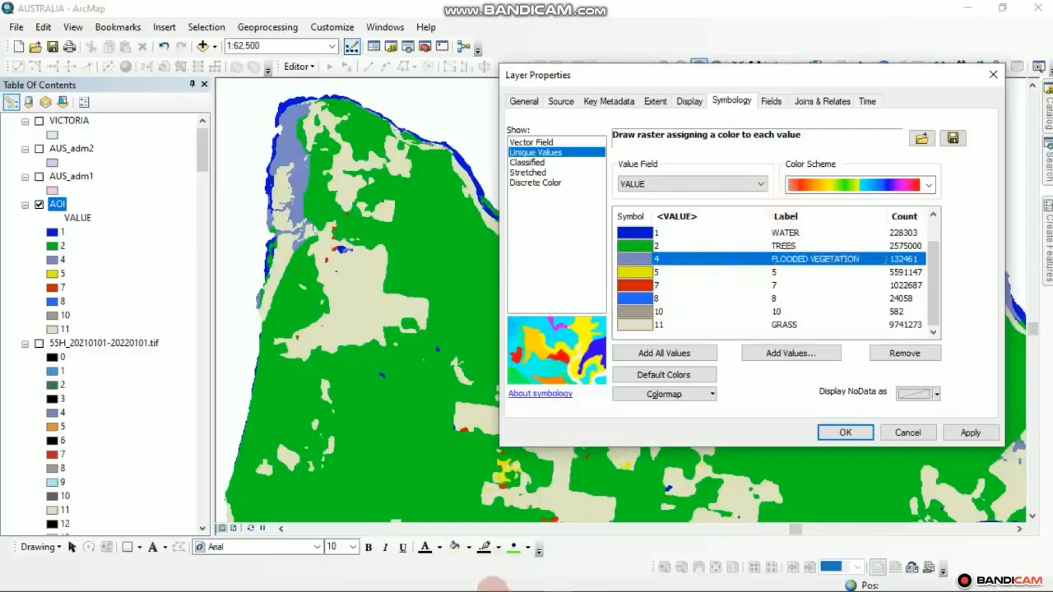
pyautogui.moveTo(444, 581)
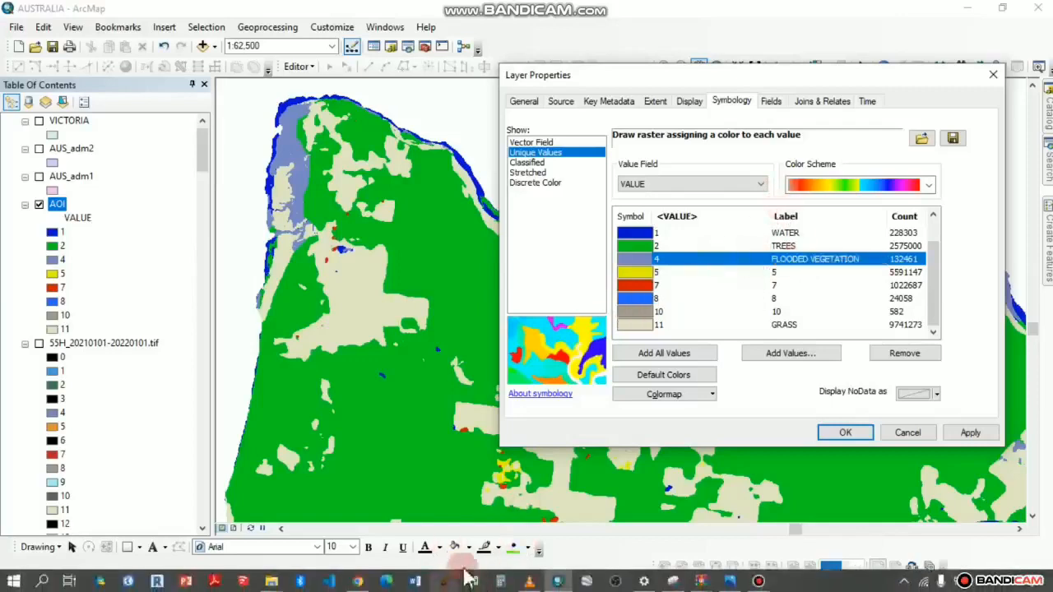
pyautogui.click(358, 581)
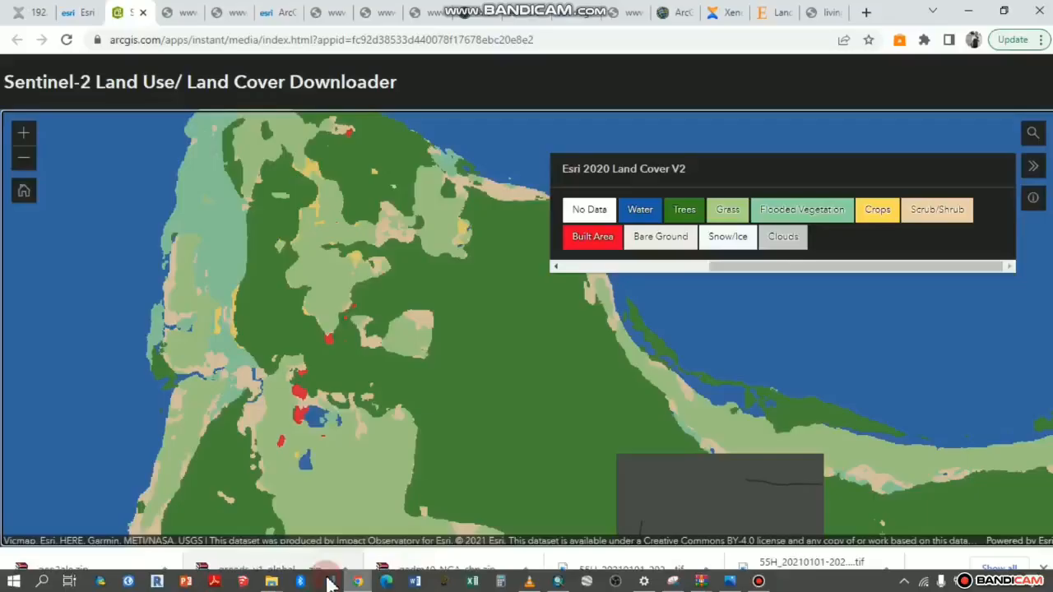
pyautogui.moveTo(368, 376); pyautogui.dragTo(364, 411)
pyautogui.moveTo(243, 290); pyautogui.dragTo(172, 252)
pyautogui.moveTo(290, 238); pyautogui.dragTo(100, 273)
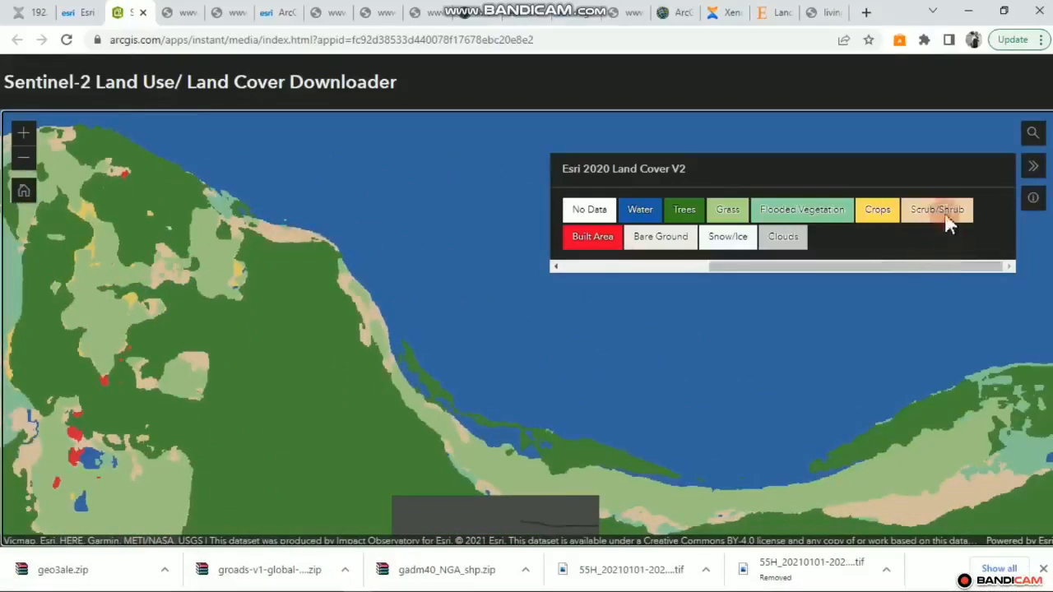
pyautogui.click(977, 10)
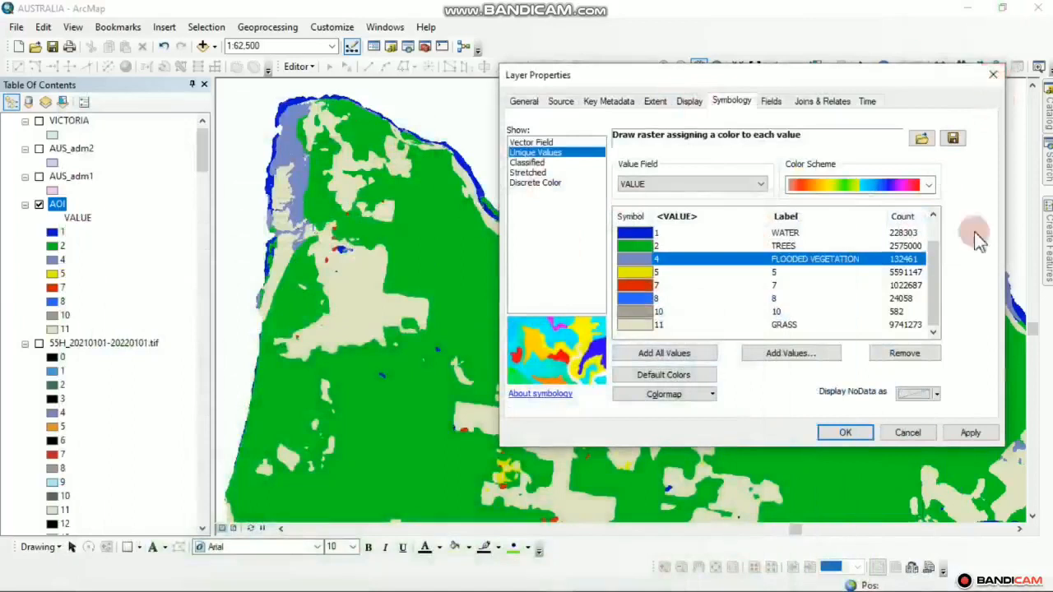
# Apply the WATER, TREES, FLOODED VEGETATION and GRASS labels and close Layer Properties
pyautogui.click(974, 436)
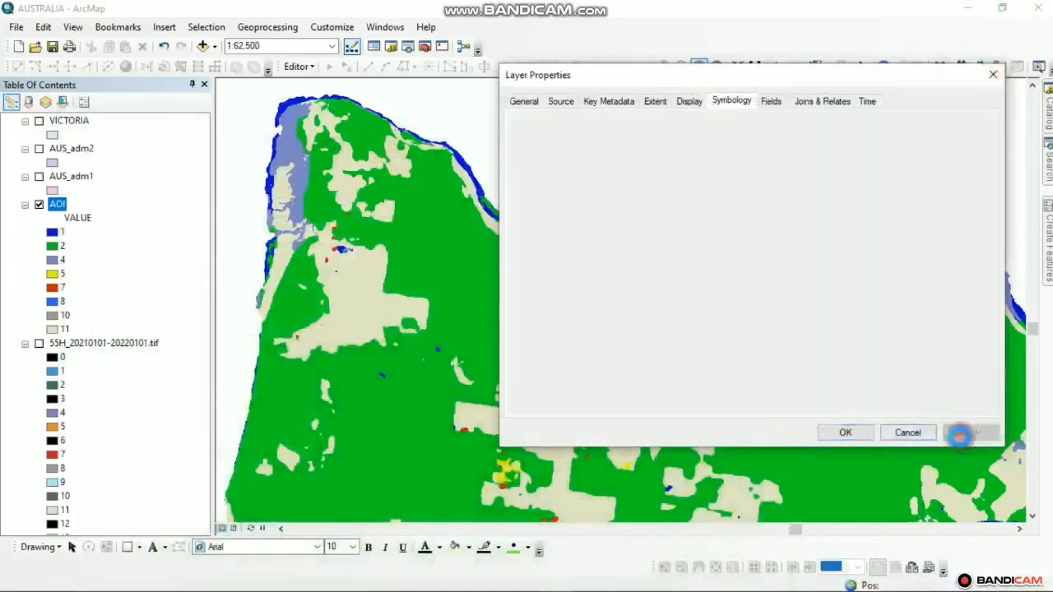
pyautogui.click(843, 430)
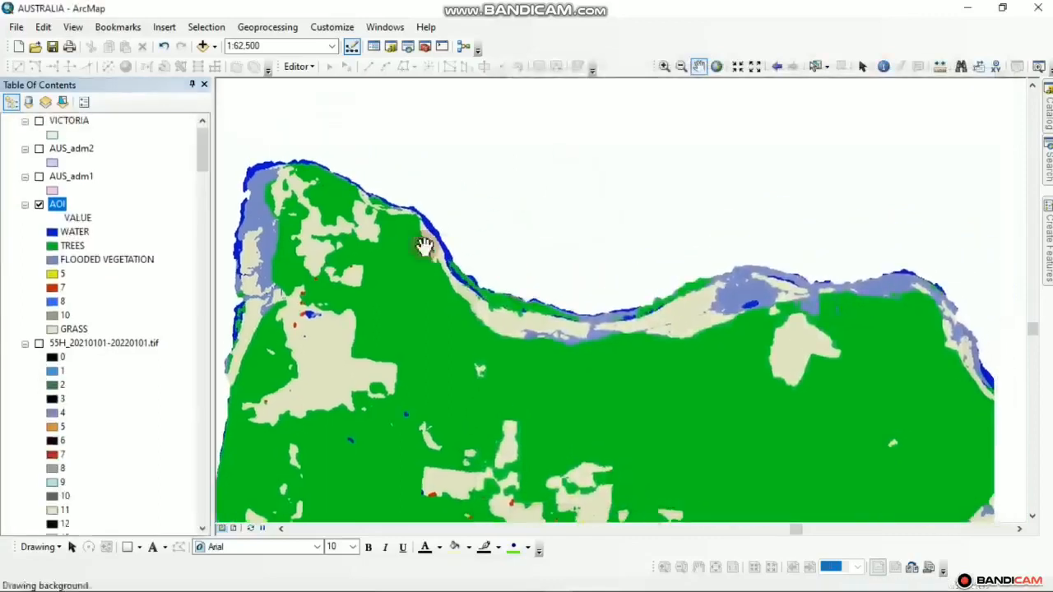
pyautogui.scroll(-3, 348, 219)
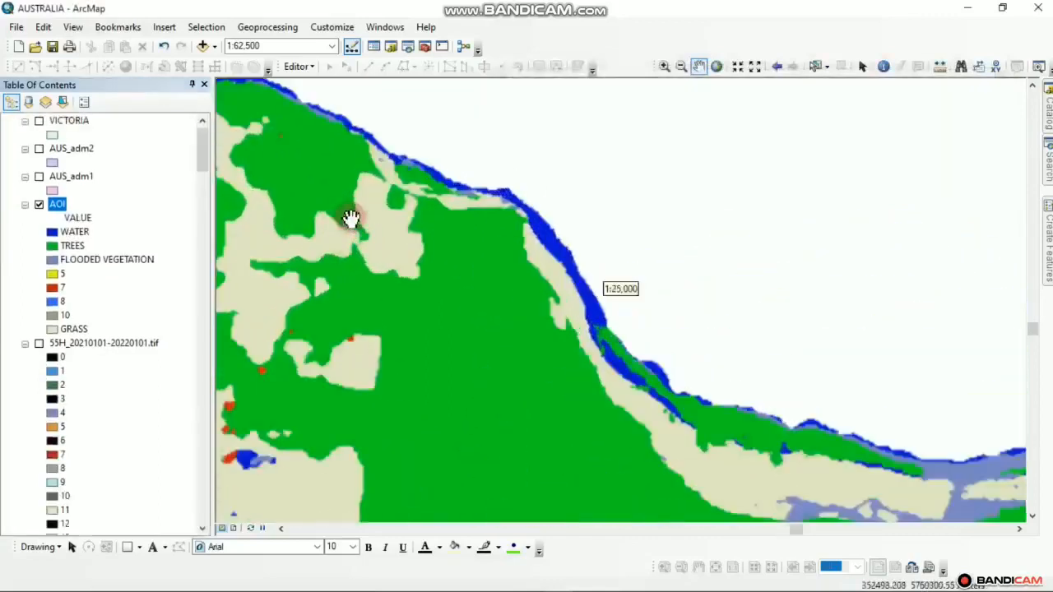
# Pan the AOI map along the coast to the diagonal river band, then bring up the downloader
pyautogui.moveTo(371, 255); pyautogui.dragTo(396, 263)
pyautogui.moveTo(513, 260); pyautogui.dragTo(439, 173)
pyautogui.moveTo(480, 229); pyautogui.dragTo(489, 266)
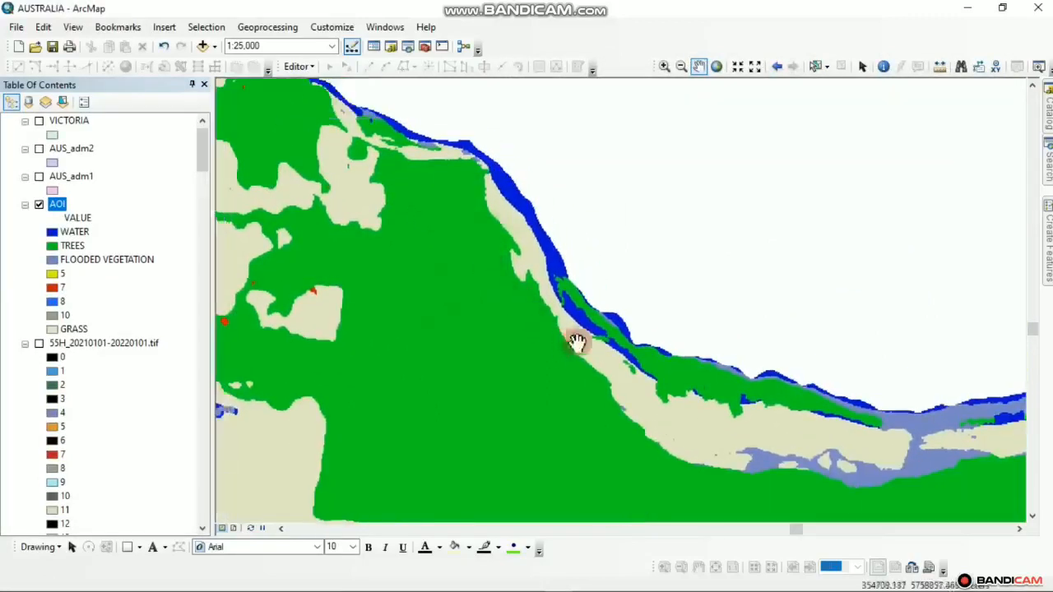
pyautogui.moveTo(767, 420); pyautogui.dragTo(617, 344)
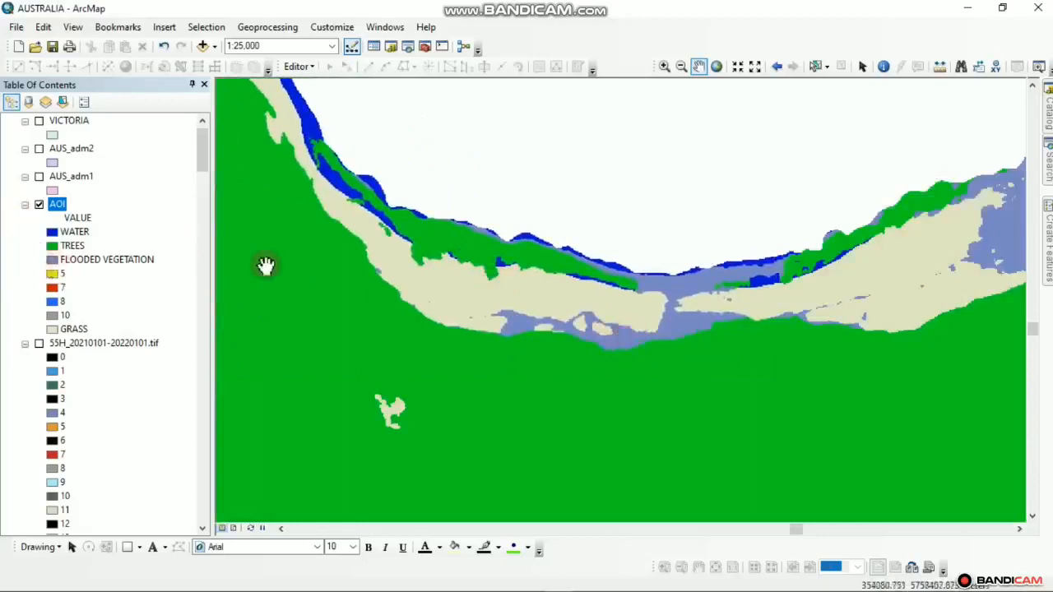
pyautogui.moveTo(344, 175); pyautogui.dragTo(486, 281)
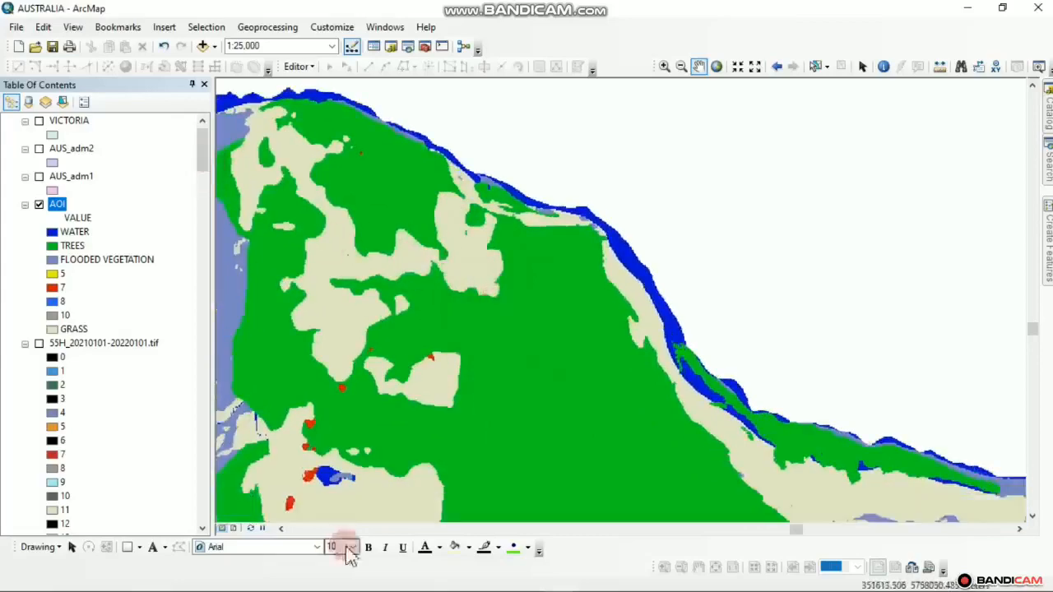
pyautogui.click(358, 582)
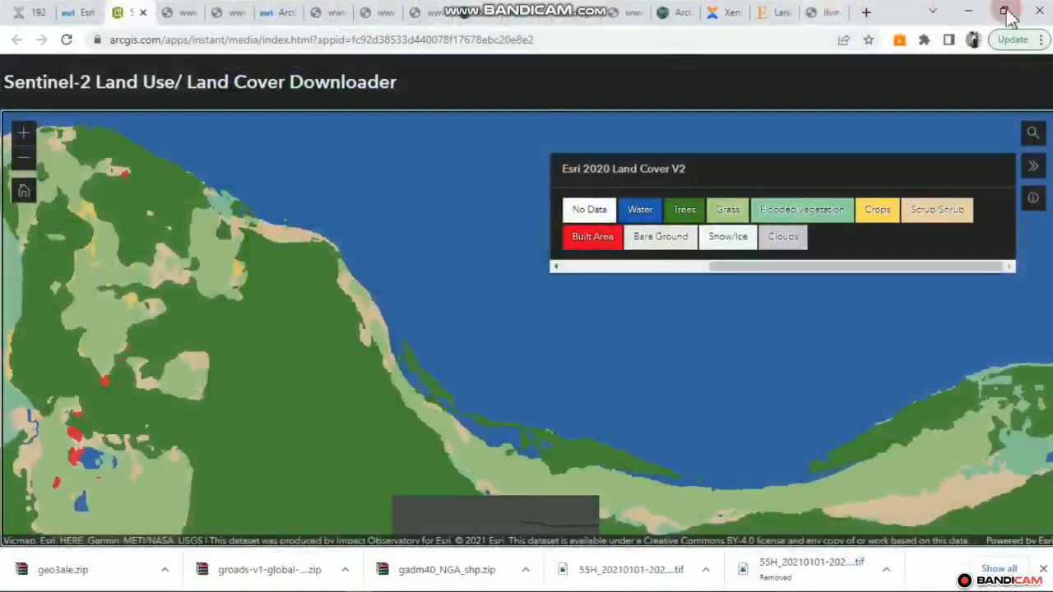
# Back in ArcMap, pan the AOI map along the coast to the tan coastal strip
pyautogui.click(968, 12)
pyautogui.moveTo(531, 256); pyautogui.dragTo(392, 217)
pyautogui.moveTo(442, 255); pyautogui.dragTo(364, 161)
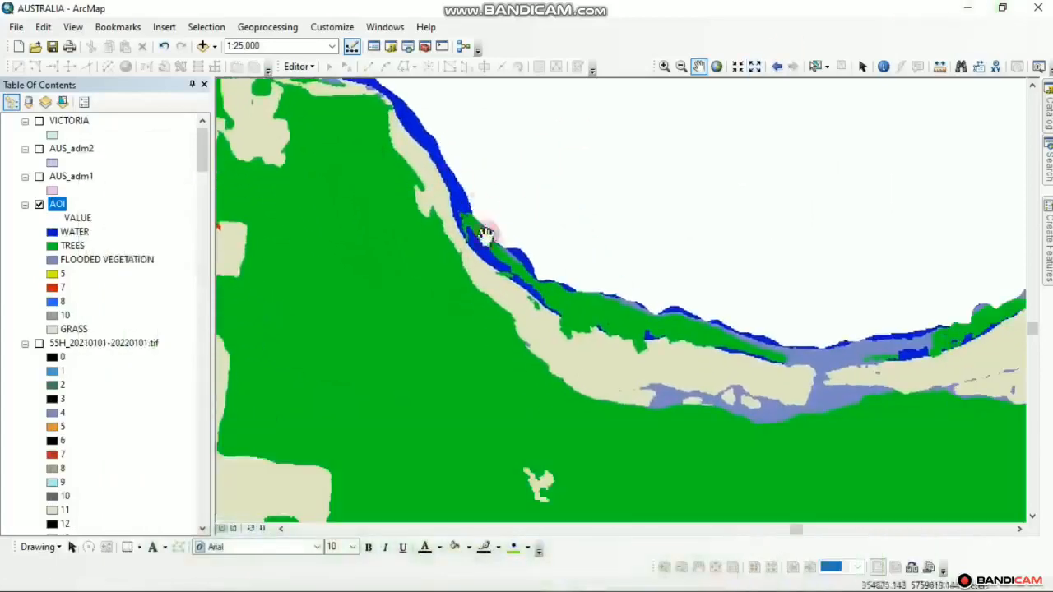
pyautogui.moveTo(599, 360); pyautogui.dragTo(461, 242)
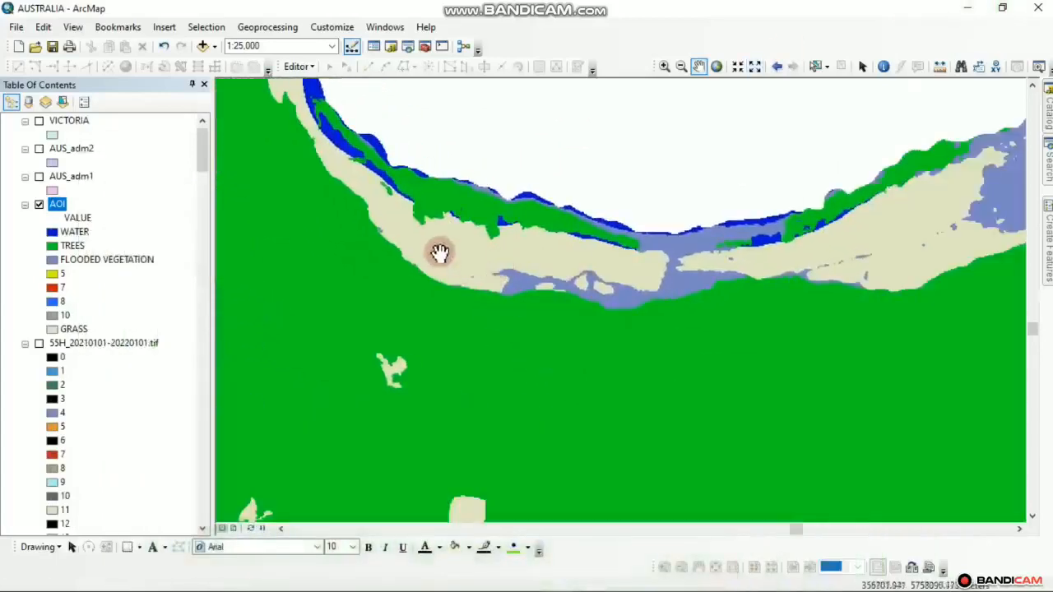
# Pan the Esri reference map to the matching coastline, then return to ArcMap
pyautogui.moveTo(493, 587)
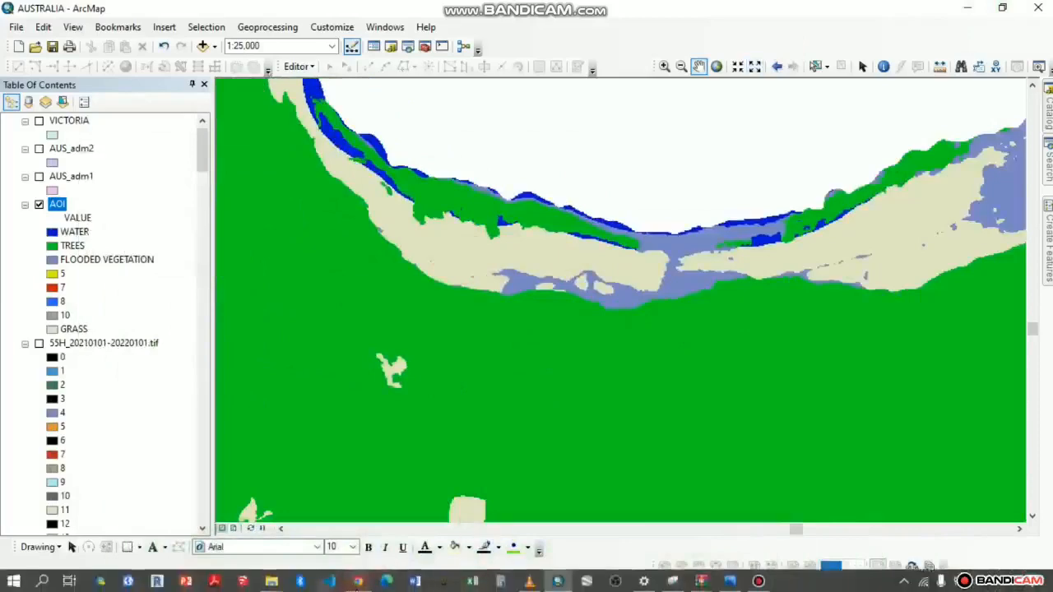
pyautogui.click(358, 582)
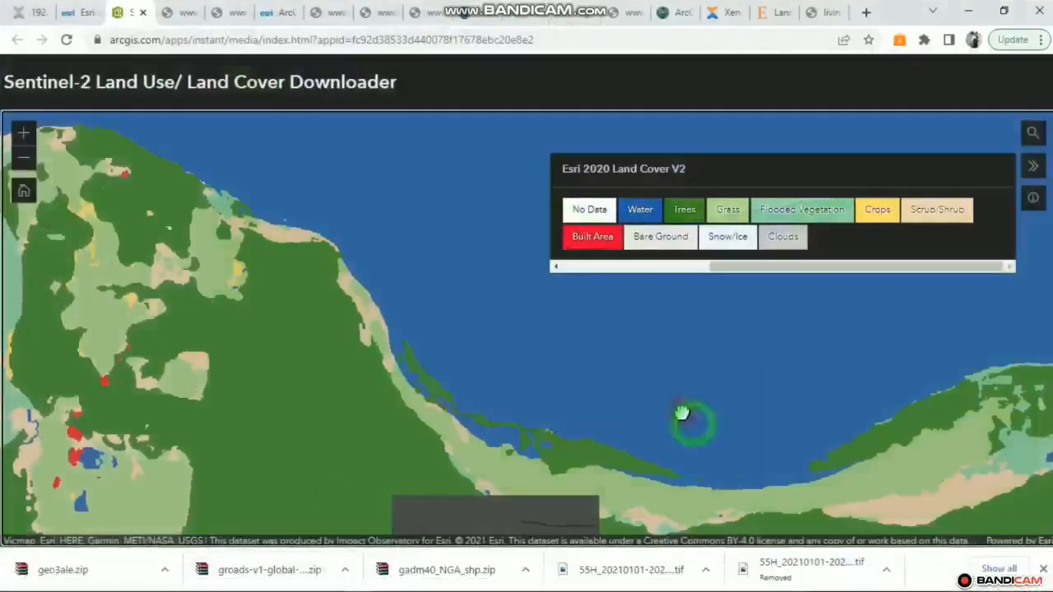
pyautogui.moveTo(682, 413); pyautogui.dragTo(557, 369)
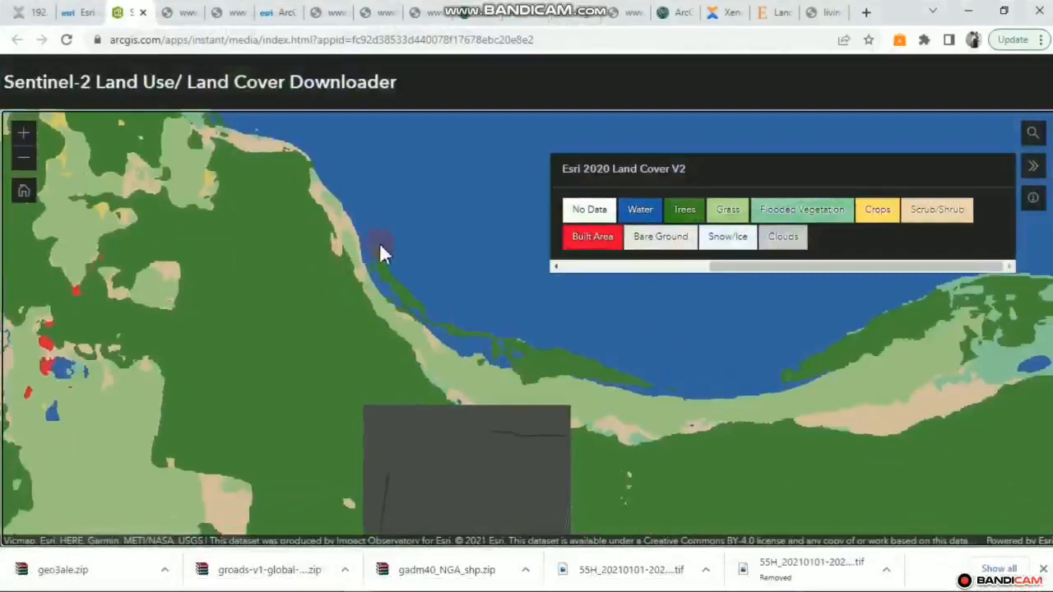
pyautogui.moveTo(379, 244); pyautogui.dragTo(467, 349)
pyautogui.moveTo(359, 335); pyautogui.dragTo(484, 263)
pyautogui.moveTo(256, 366); pyautogui.dragTo(205, 294)
pyautogui.moveTo(299, 308); pyautogui.dragTo(251, 388)
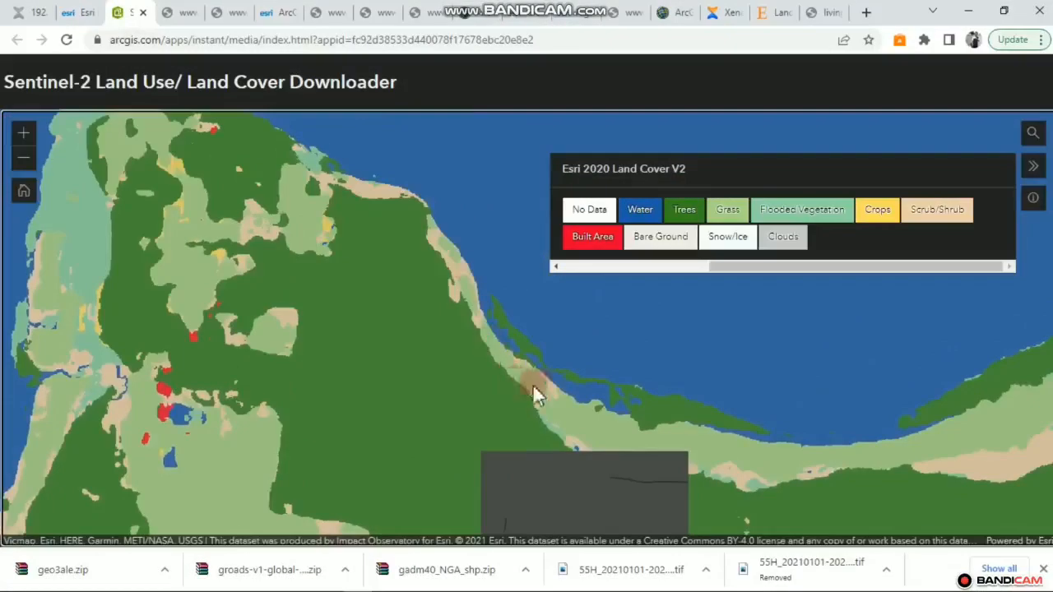
pyautogui.click(969, 11)
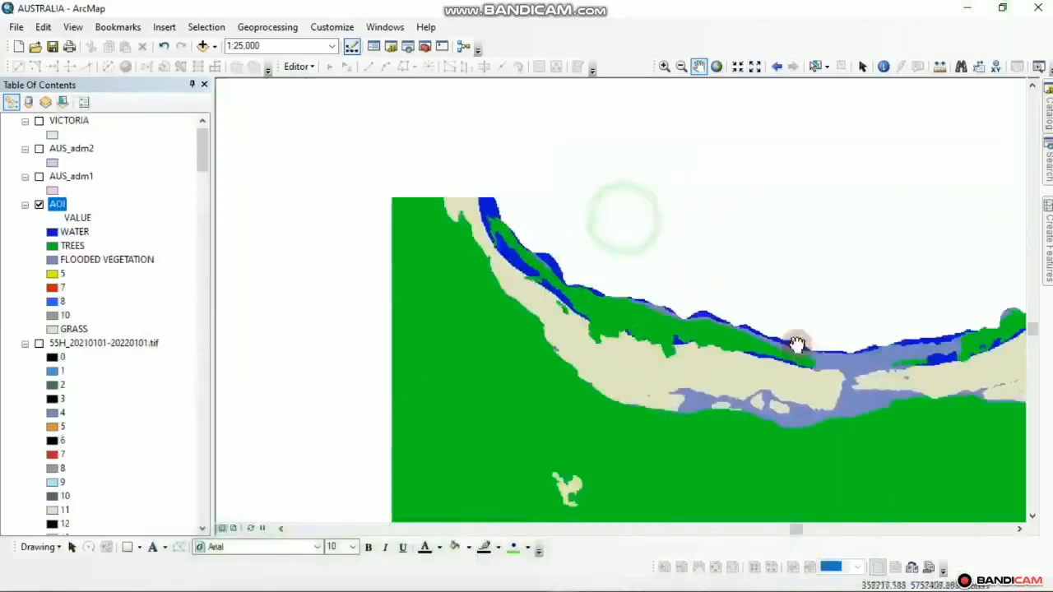
# Pan the AOI map back to the northern coast and zoom out
pyautogui.moveTo(796, 344); pyautogui.dragTo(800, 348)
pyautogui.moveTo(588, 235); pyautogui.dragTo(786, 351)
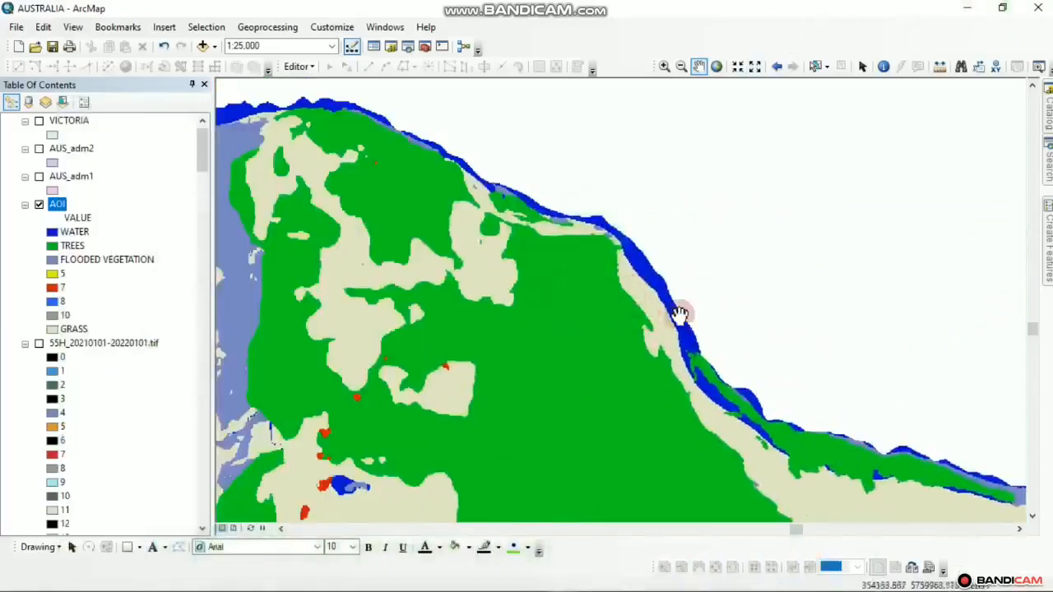
pyautogui.moveTo(684, 320); pyautogui.dragTo(618, 271)
pyautogui.moveTo(731, 301); pyautogui.dragTo(667, 252)
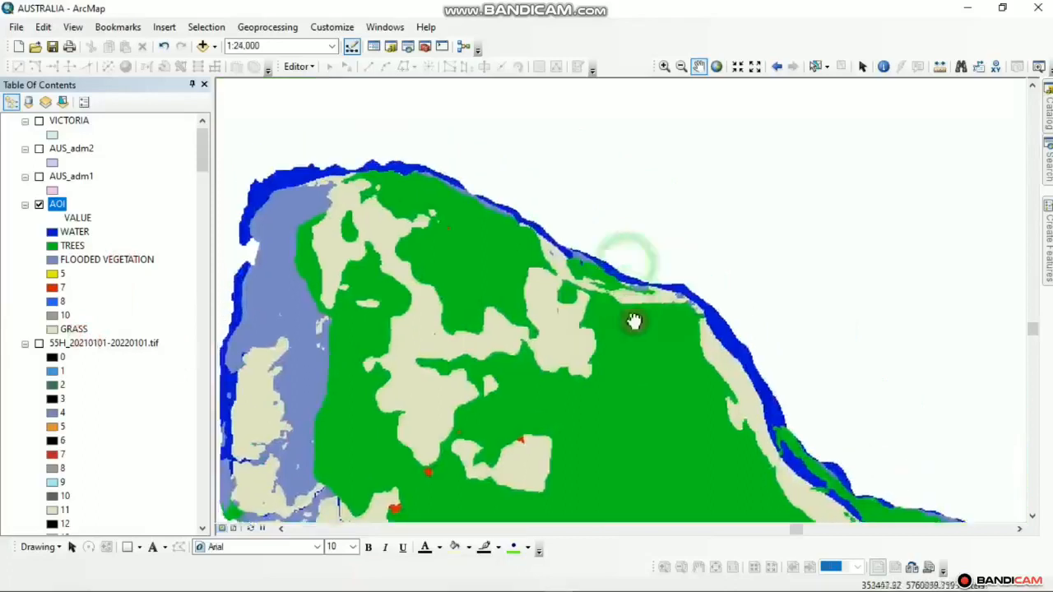
pyautogui.scroll(5, 631, 311)
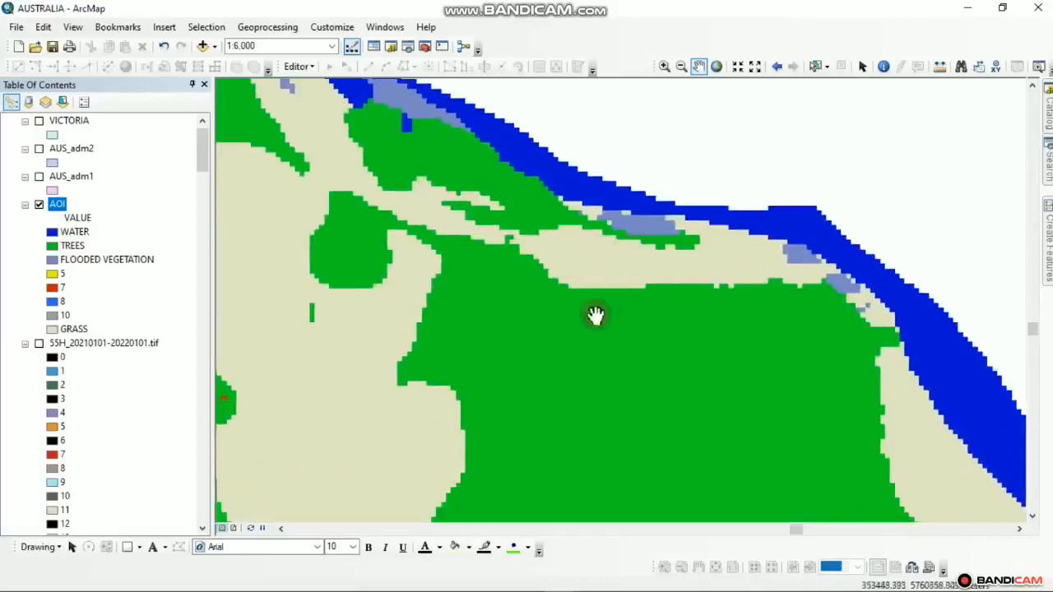
# Recheck the Esri land-cover class colours in the downloader, then return to ArcMap
pyautogui.moveTo(681, 581)
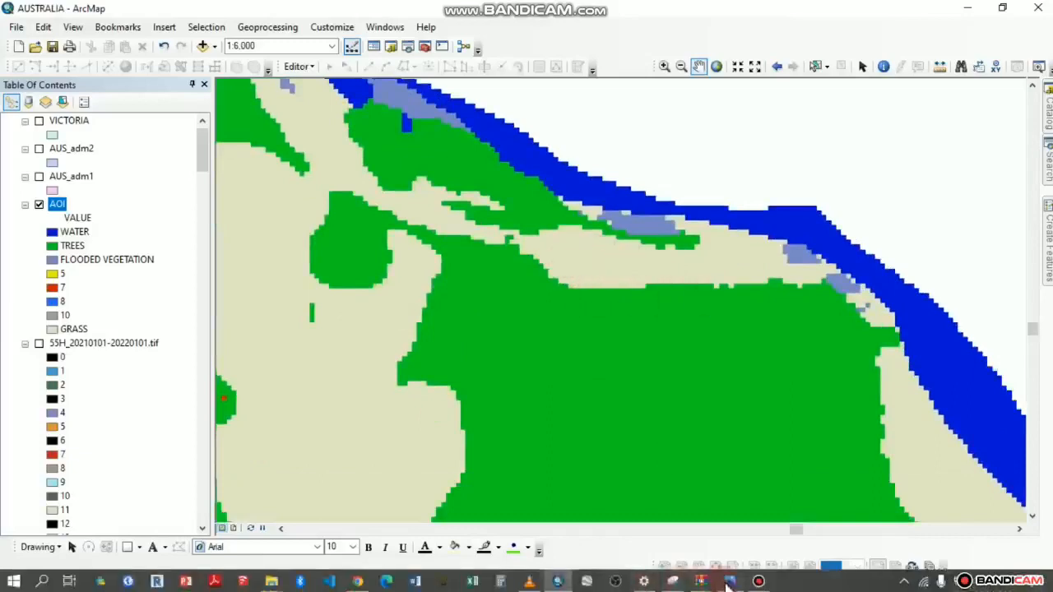
pyautogui.moveTo(730, 585)
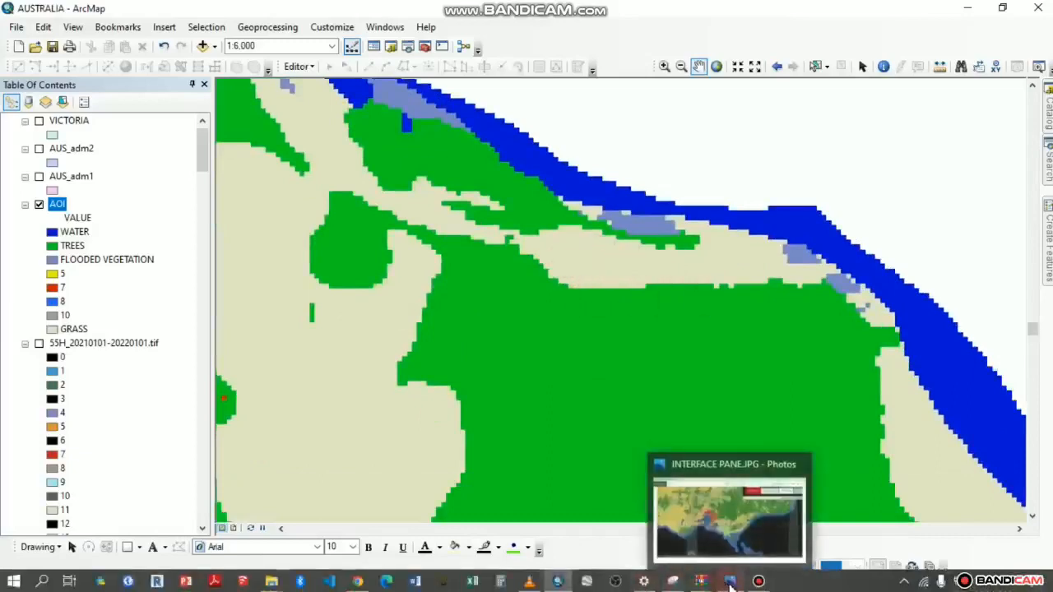
pyautogui.click(358, 583)
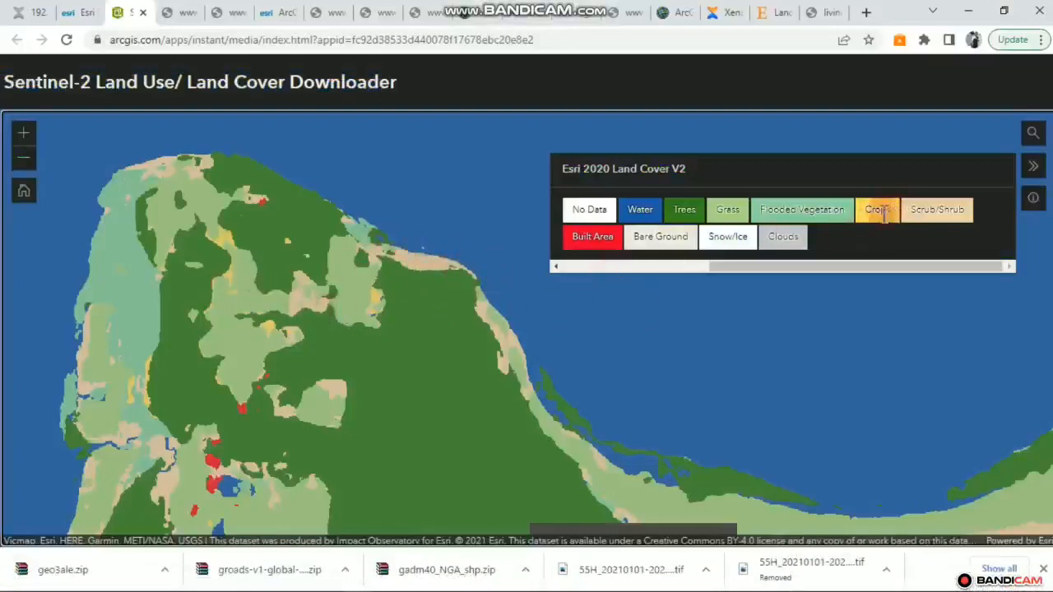
pyautogui.click(967, 11)
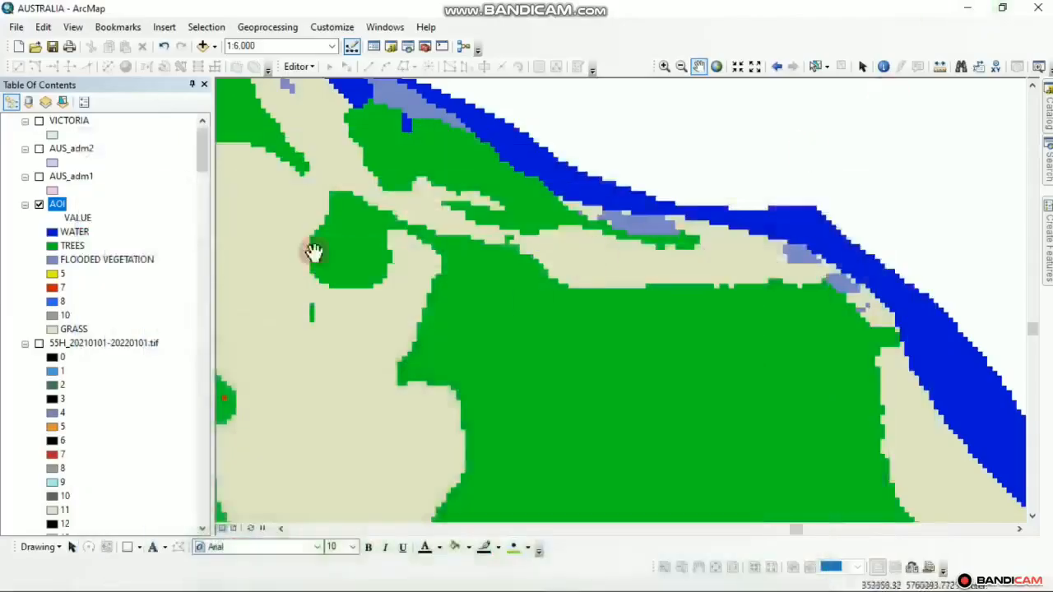
pyautogui.scroll(-3, 466, 298)
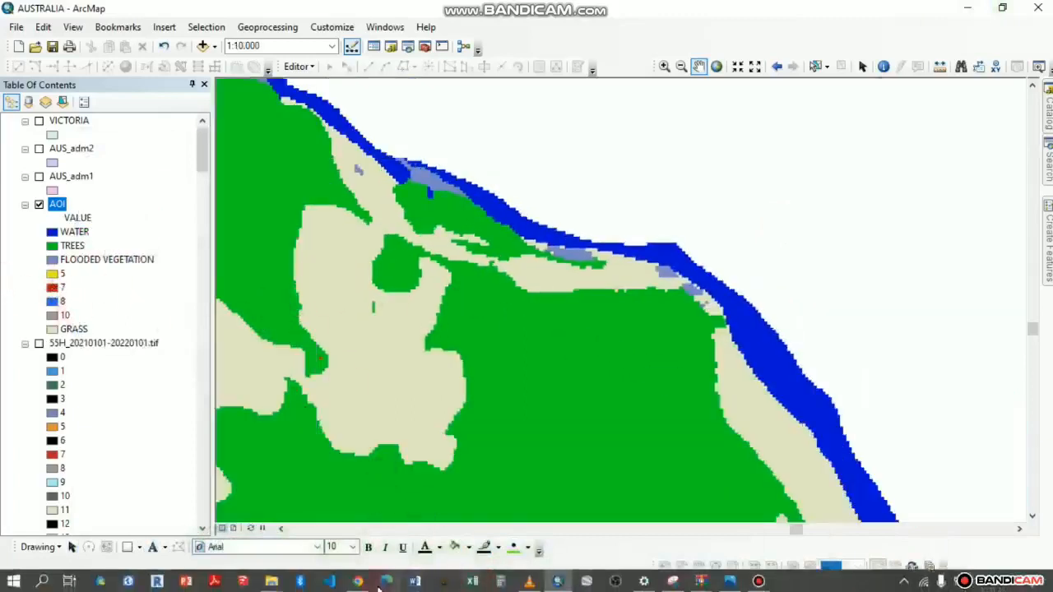
pyautogui.click(361, 582)
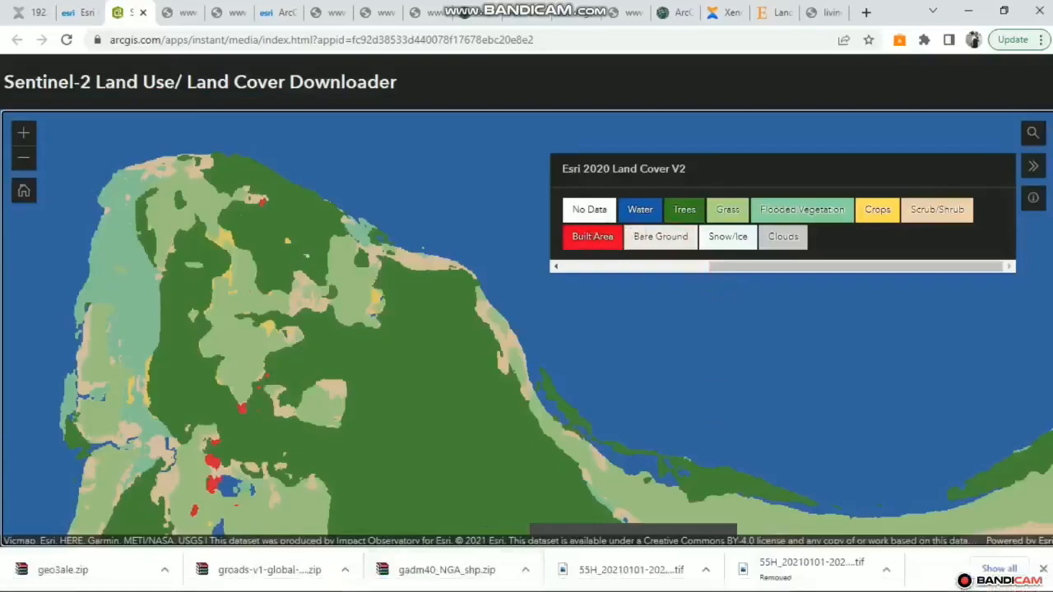
pyautogui.click(967, 12)
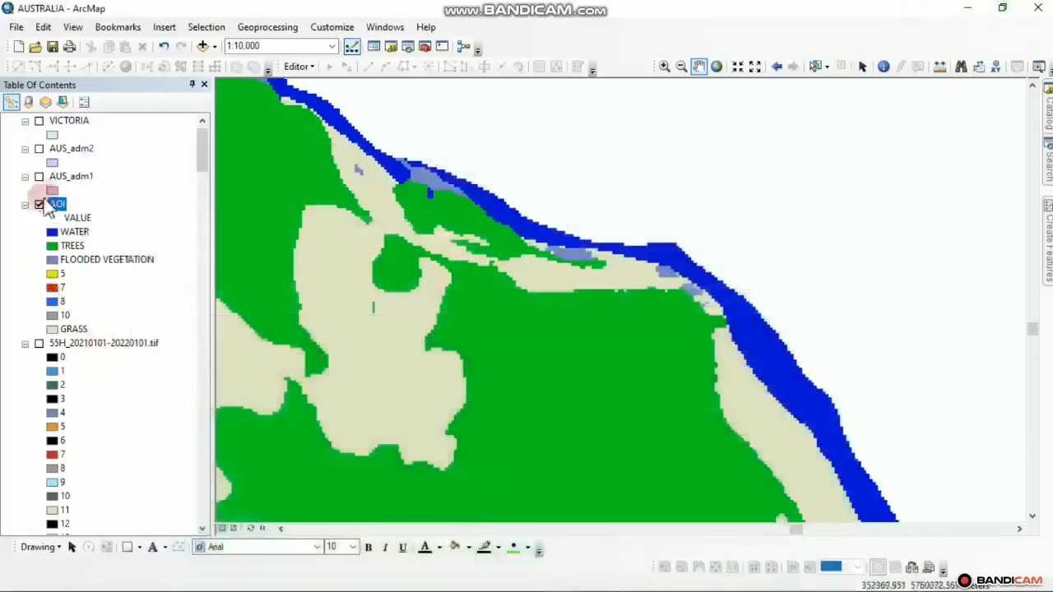
# In the AOI symbology, name value 5 CROP and value 7 BUILT AREA, then apply
pyautogui.rightClick(57, 206)
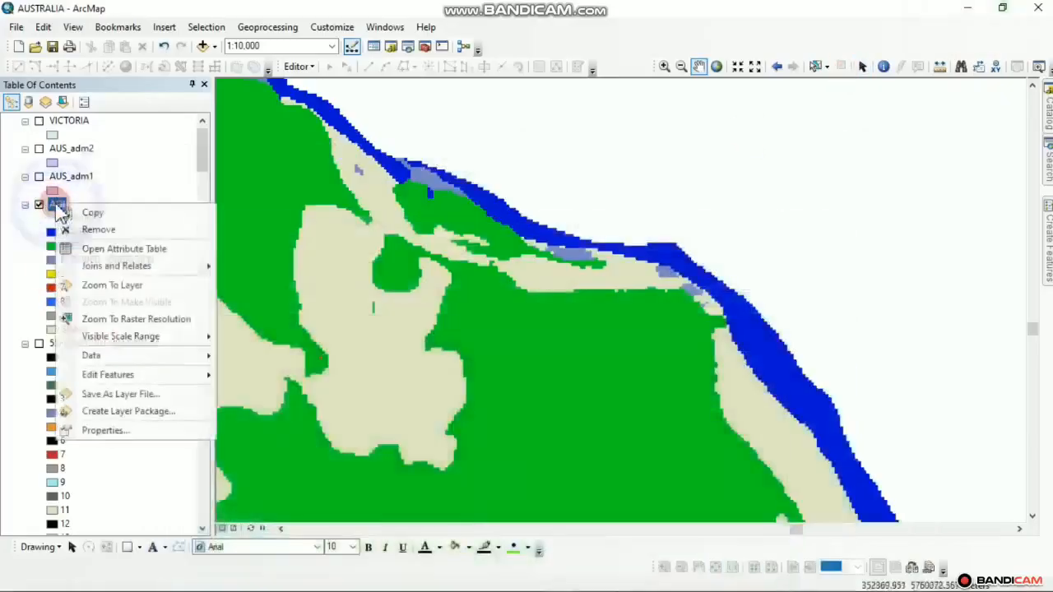
pyautogui.click(121, 430)
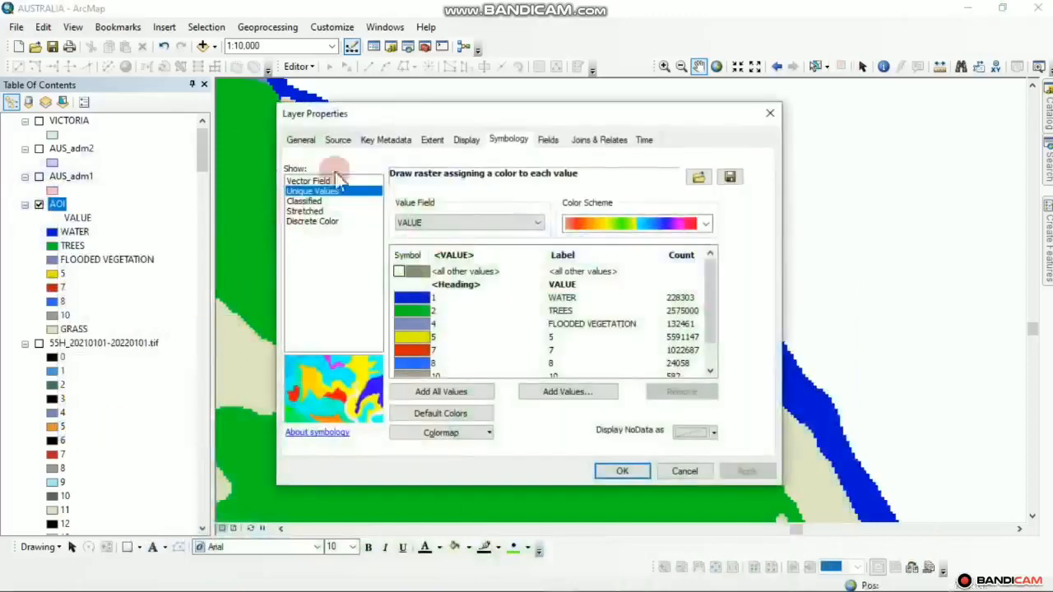
pyautogui.doubleClick(550, 339)
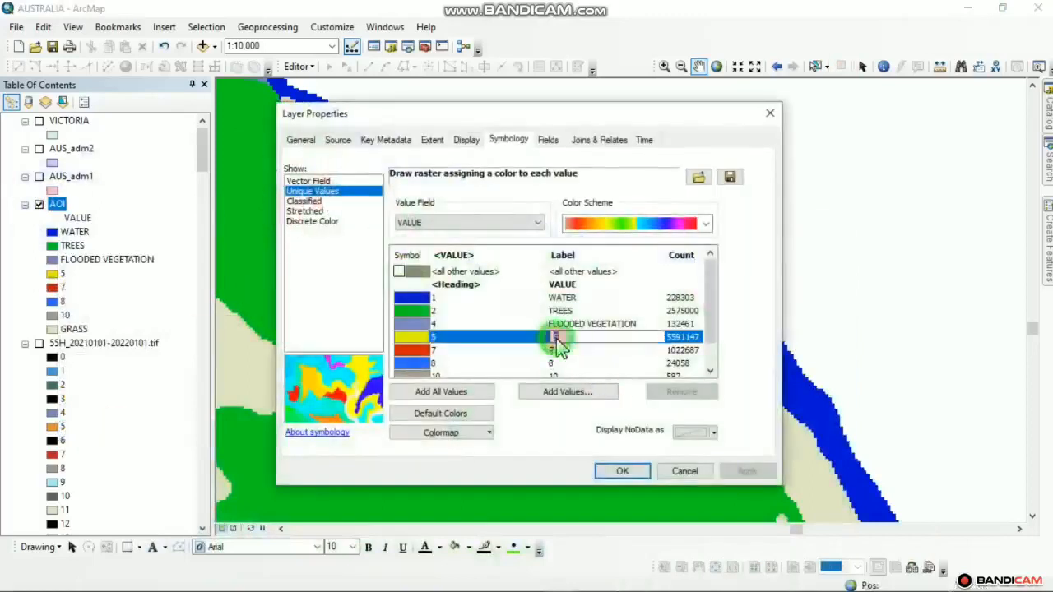
pyautogui.write('CROP')
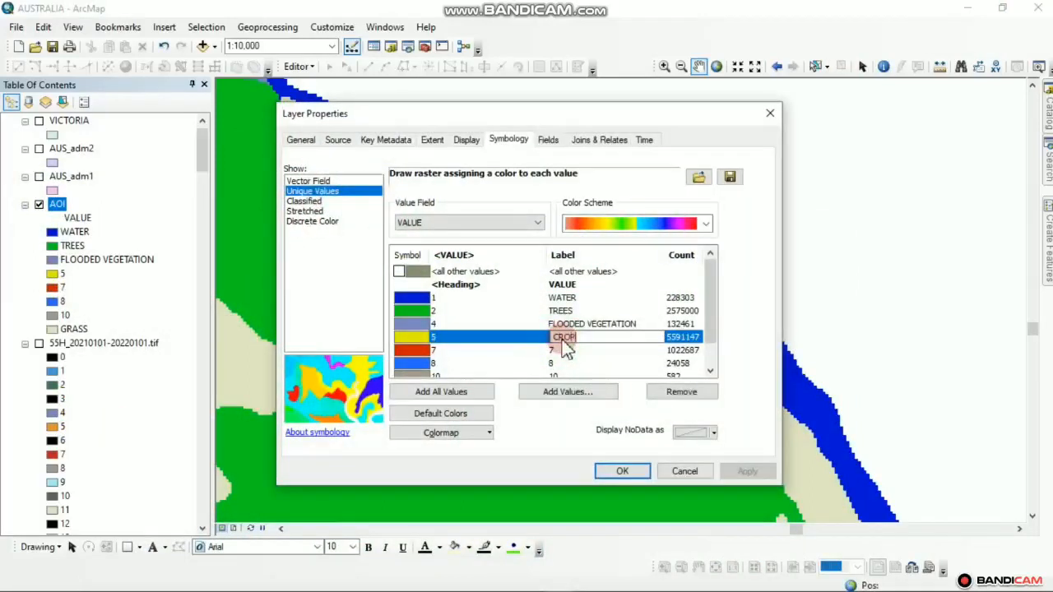
pyautogui.doubleClick(553, 351)
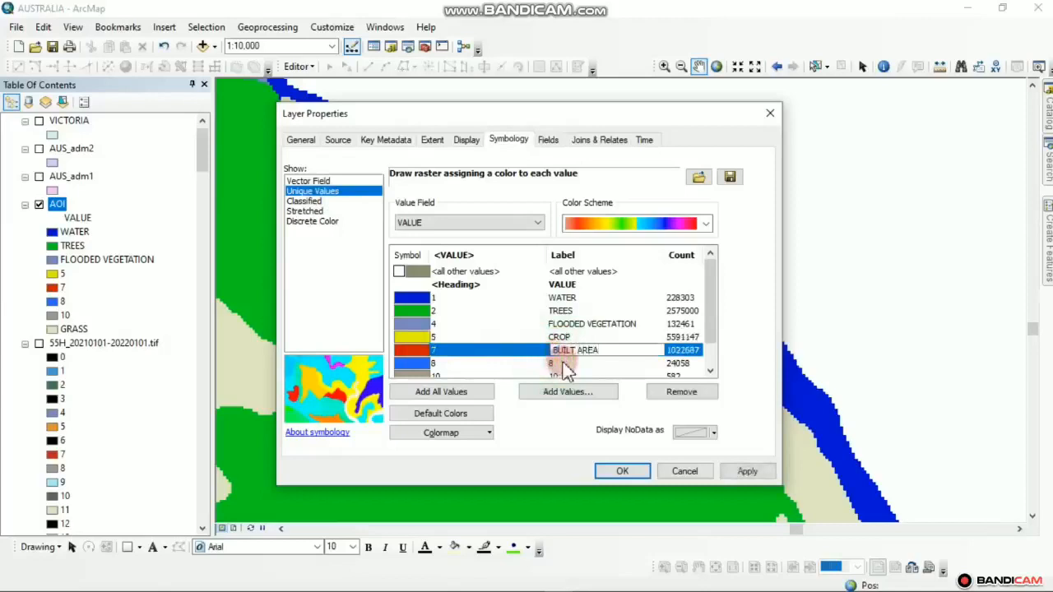
pyautogui.click(710, 372)
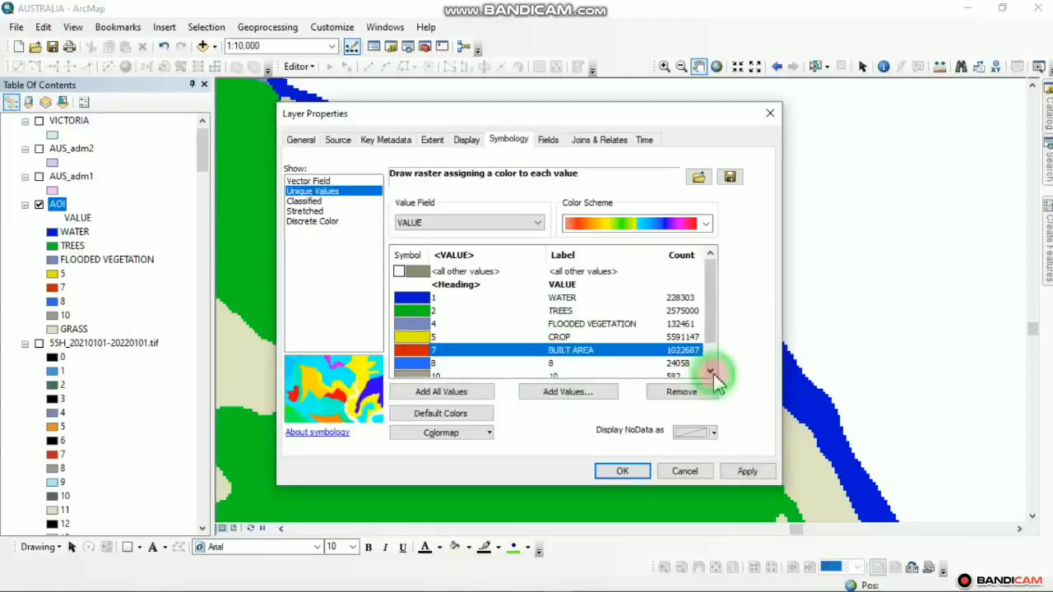
pyautogui.click(710, 372)
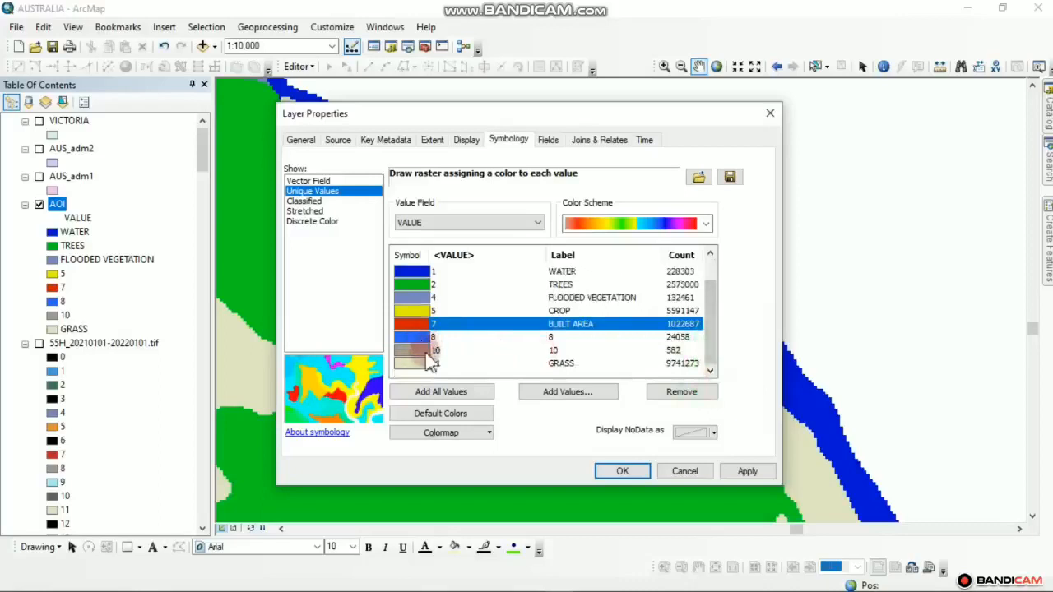
pyautogui.click(745, 472)
pyautogui.click(623, 472)
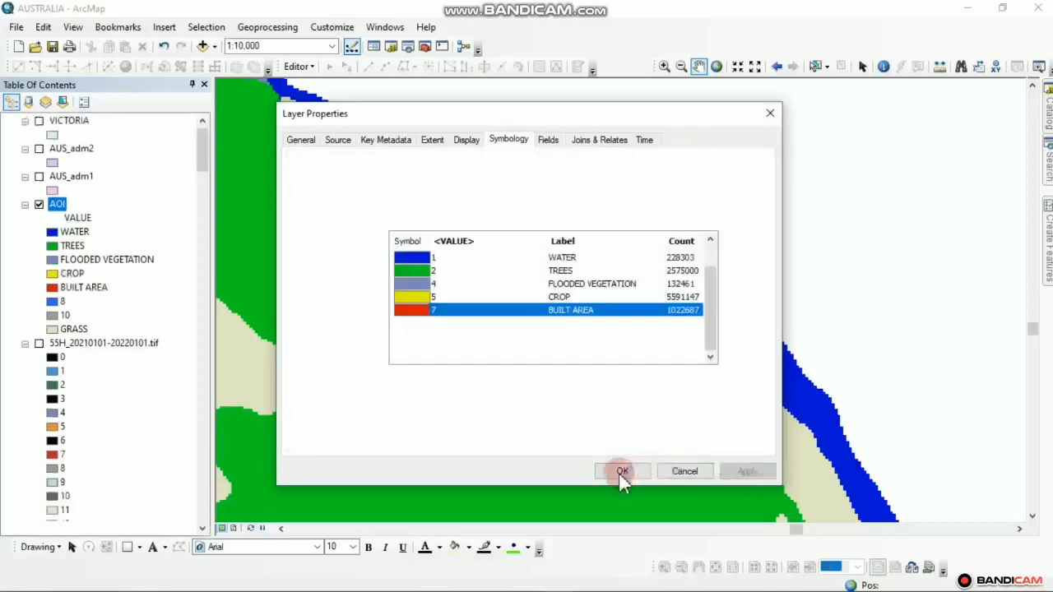
# Zoom and pan across the relabelled AOI raster to view its land-cover patches
pyautogui.click(100, 349)
pyautogui.scroll(-1, 590, 302)
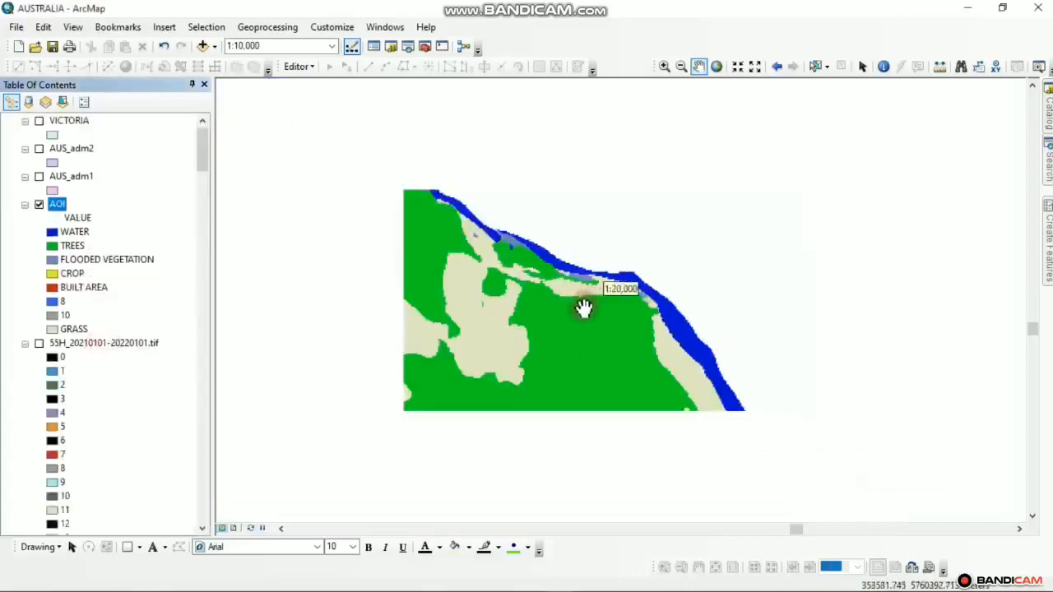
pyautogui.scroll(-2, 584, 306)
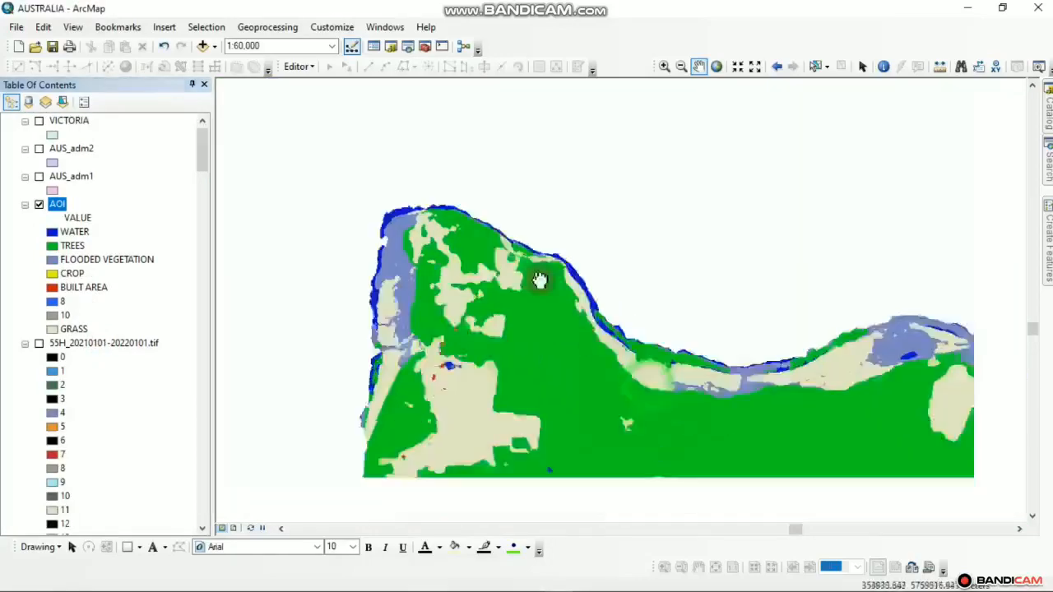
pyautogui.scroll(3, 539, 280)
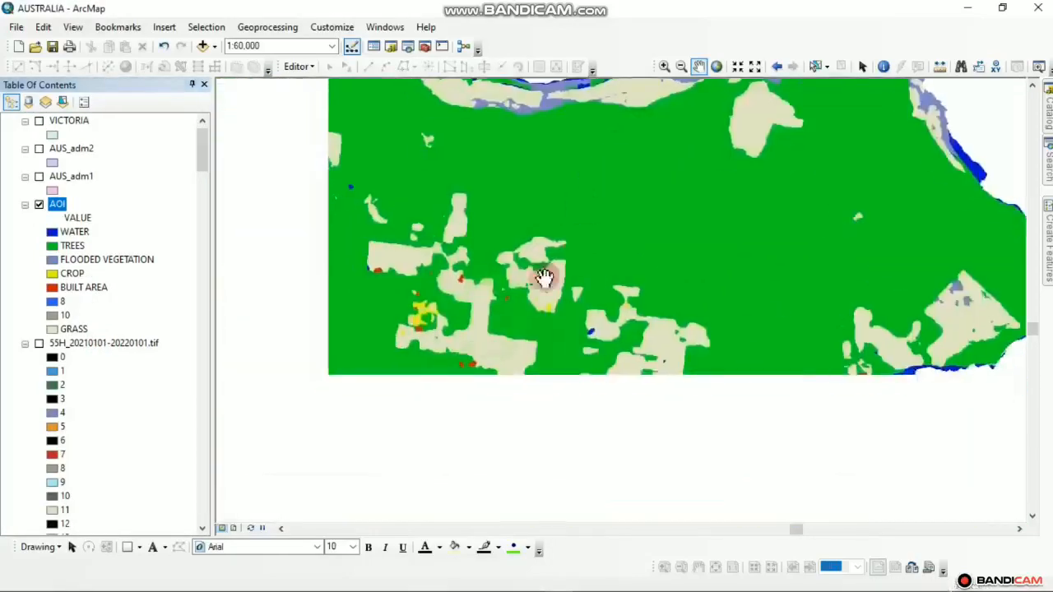
pyautogui.scroll(-3, 545, 277)
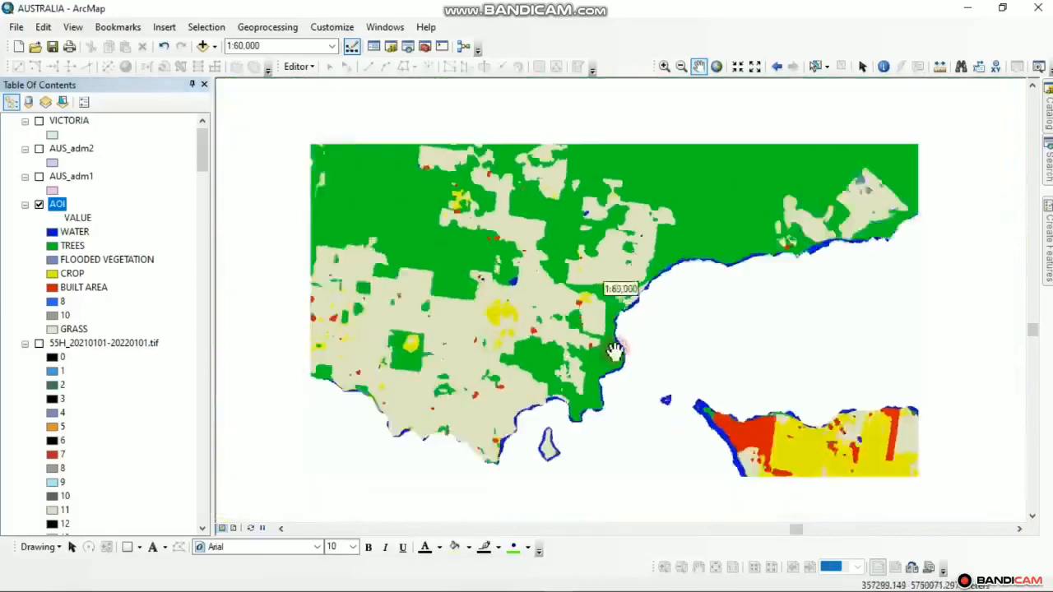
pyautogui.scroll(-2, 615, 352)
pyautogui.moveTo(664, 389); pyautogui.dragTo(247, 305)
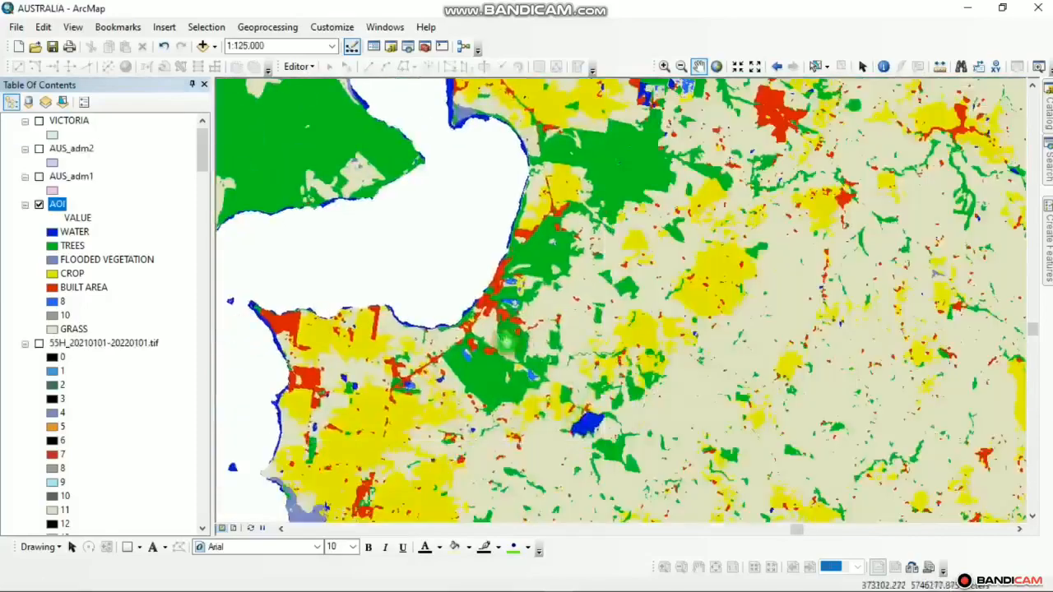
pyautogui.scroll(4, 445, 362)
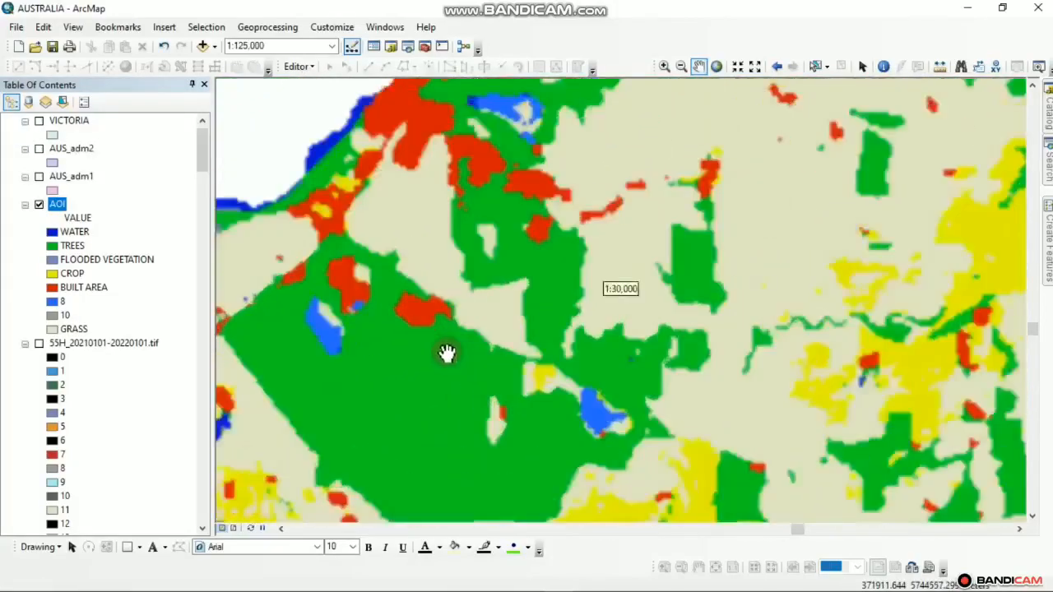
pyautogui.moveTo(338, 350); pyautogui.dragTo(340, 289)
# Pan the AOI view over the coastline and bay shoreline to inspect the classes
pyautogui.scroll(1, 340, 288)
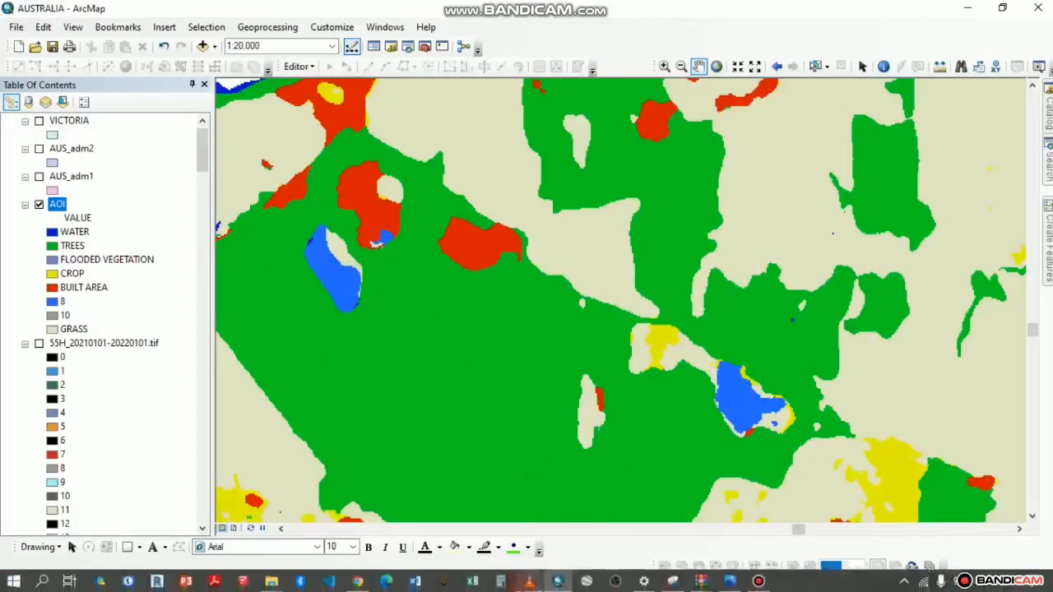
pyautogui.scroll(-3, 588, 375)
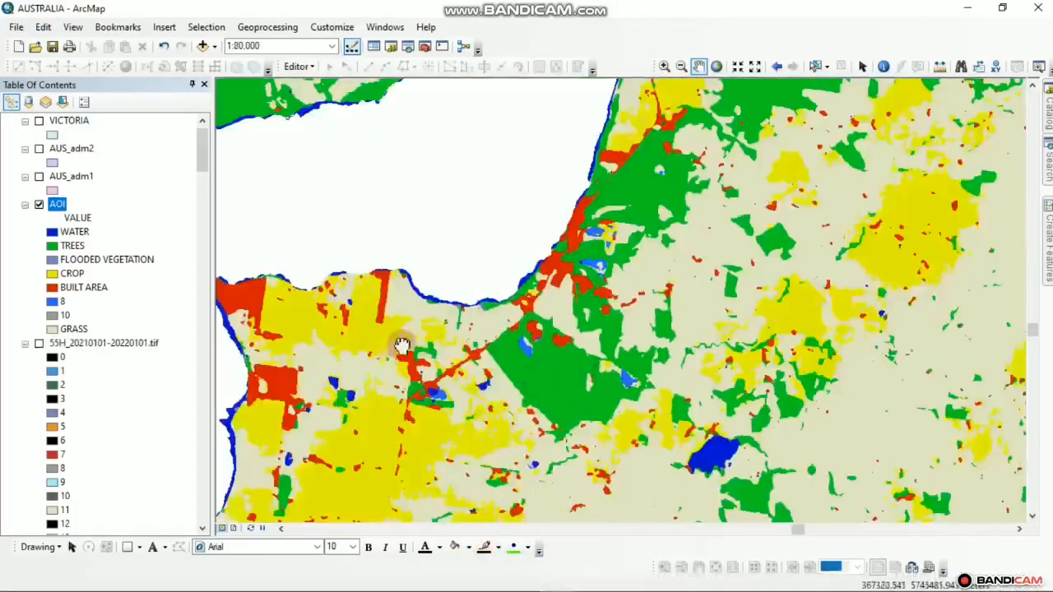
pyautogui.moveTo(403, 344); pyautogui.dragTo(630, 333)
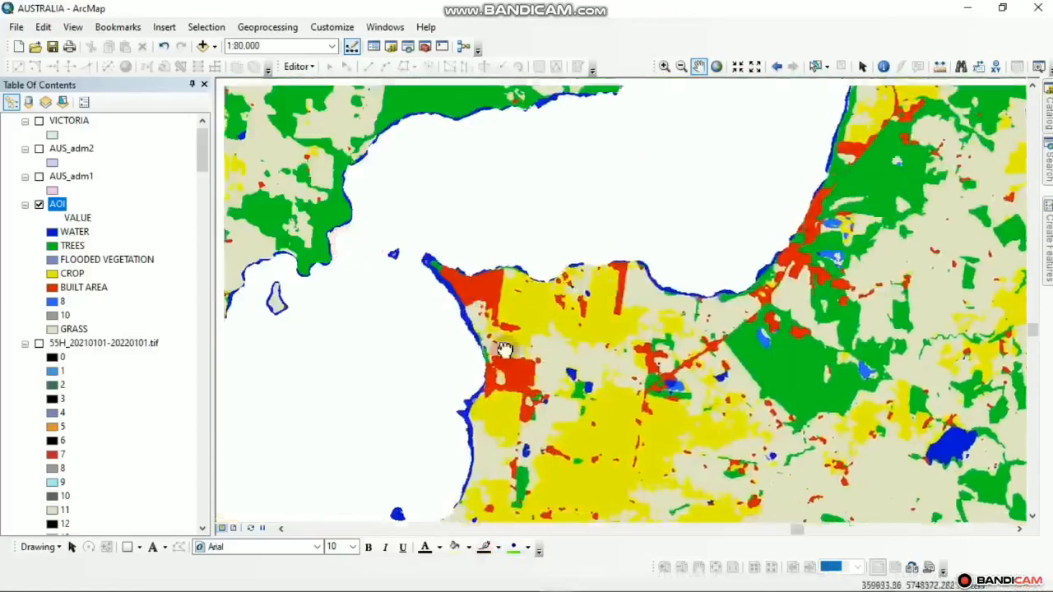
pyautogui.scroll(-5, 498, 349)
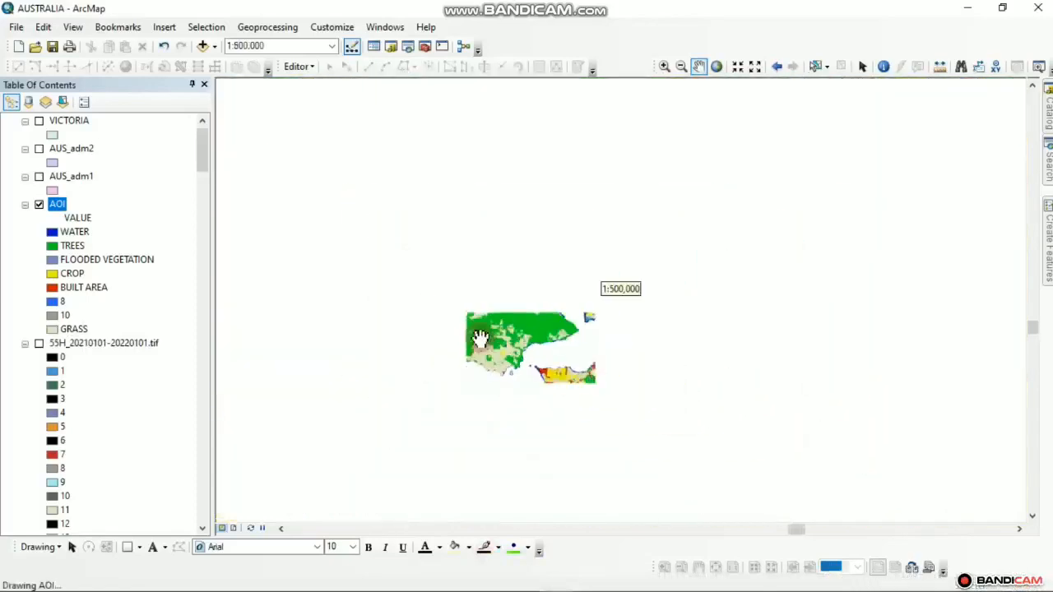
pyautogui.moveTo(480, 339); pyautogui.dragTo(474, 352)
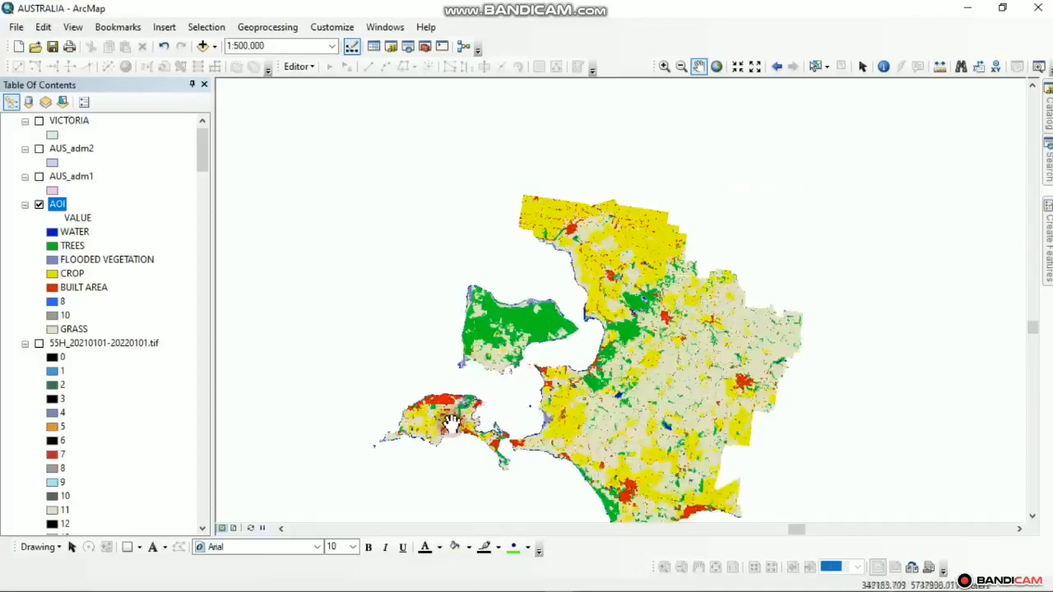
pyautogui.scroll(5, 600, 432)
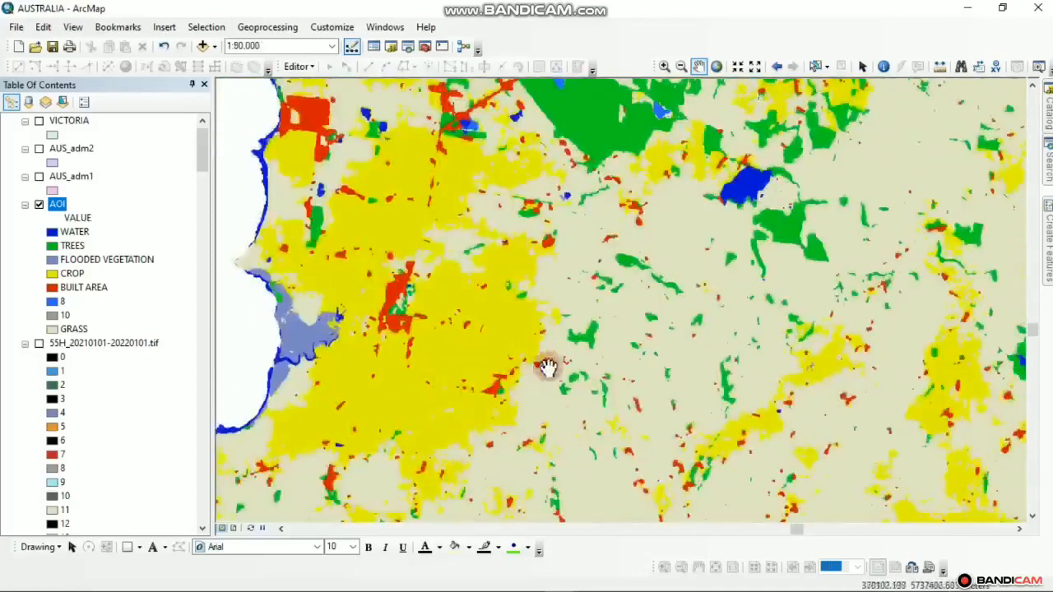
pyautogui.moveTo(732, 265); pyautogui.dragTo(598, 209)
pyautogui.moveTo(627, 271); pyautogui.dragTo(676, 485)
pyautogui.moveTo(580, 329); pyautogui.dragTo(632, 375)
pyautogui.moveTo(564, 318); pyautogui.dragTo(599, 371)
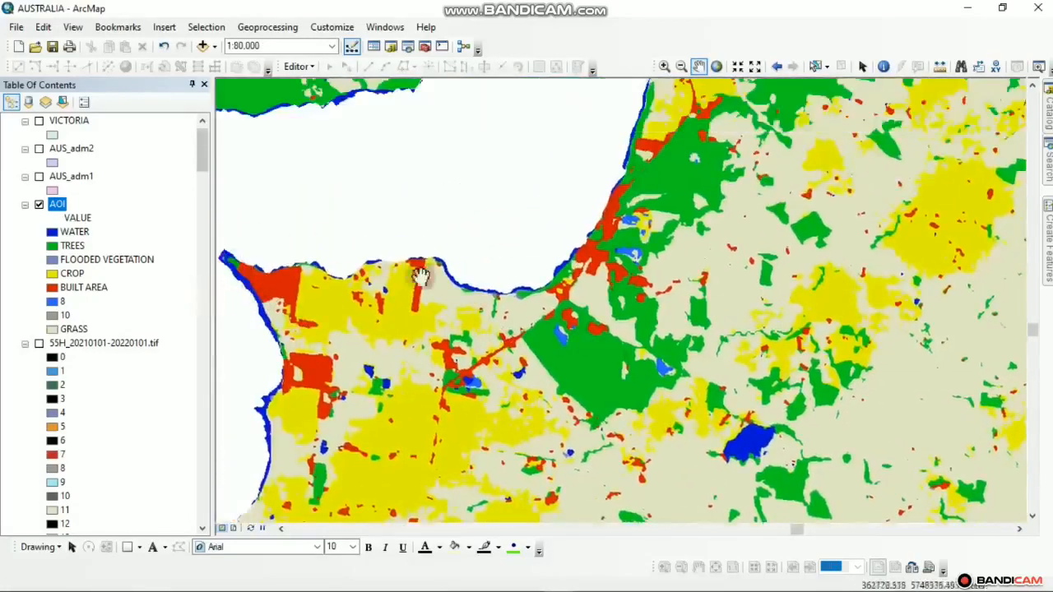
pyautogui.scroll(1, 559, 339)
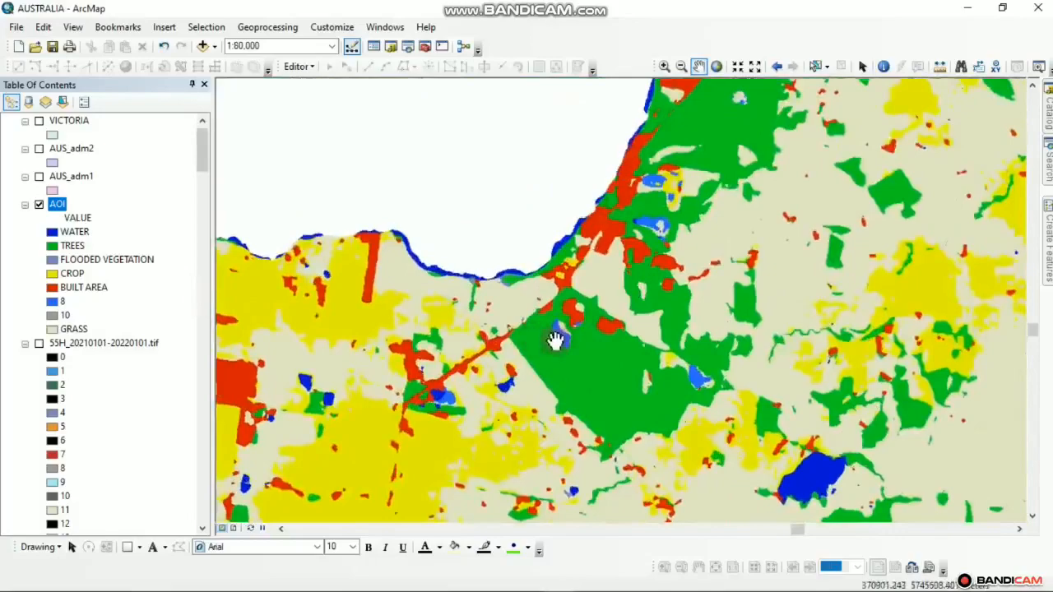
# On the Esri 2020 Land Cover map, pan toward Cowes and Wonthaggi and zoom in
pyautogui.moveTo(558, 581)
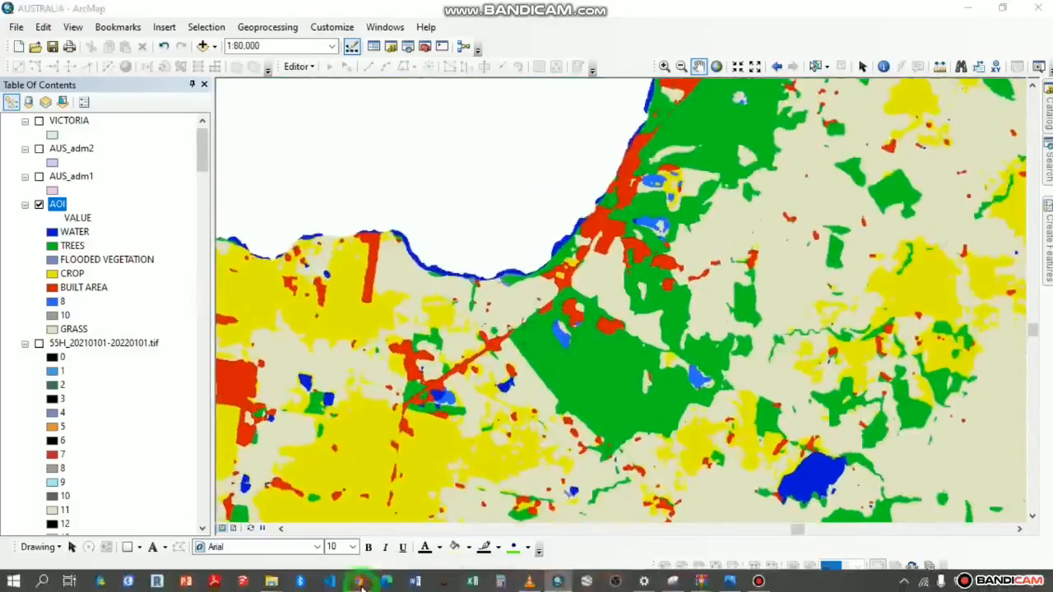
pyautogui.click(359, 582)
pyautogui.scroll(2, 522, 353)
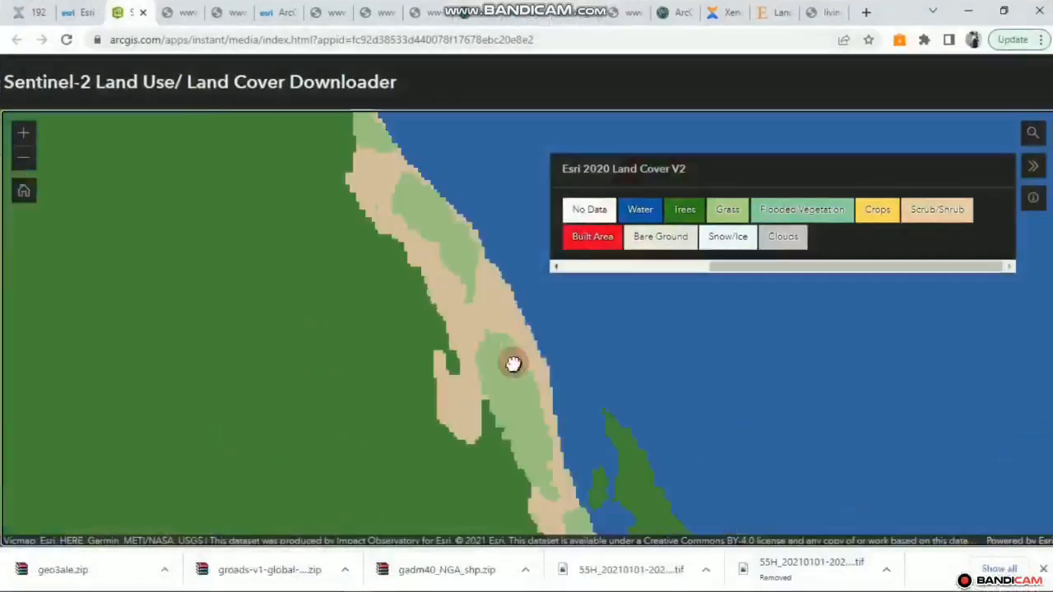
pyautogui.scroll(-4, 514, 364)
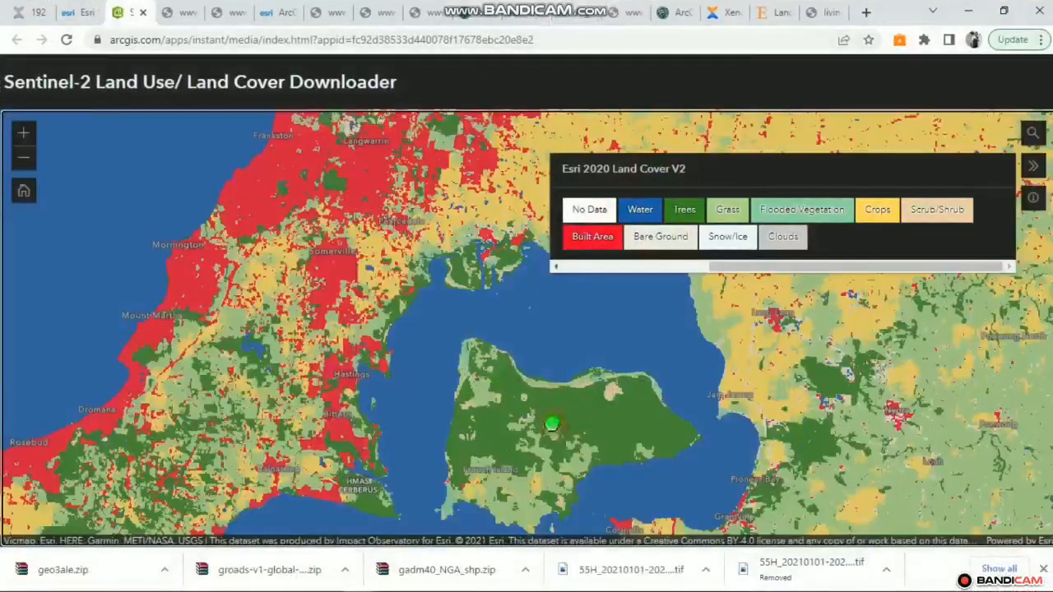
pyautogui.moveTo(552, 423); pyautogui.dragTo(442, 277)
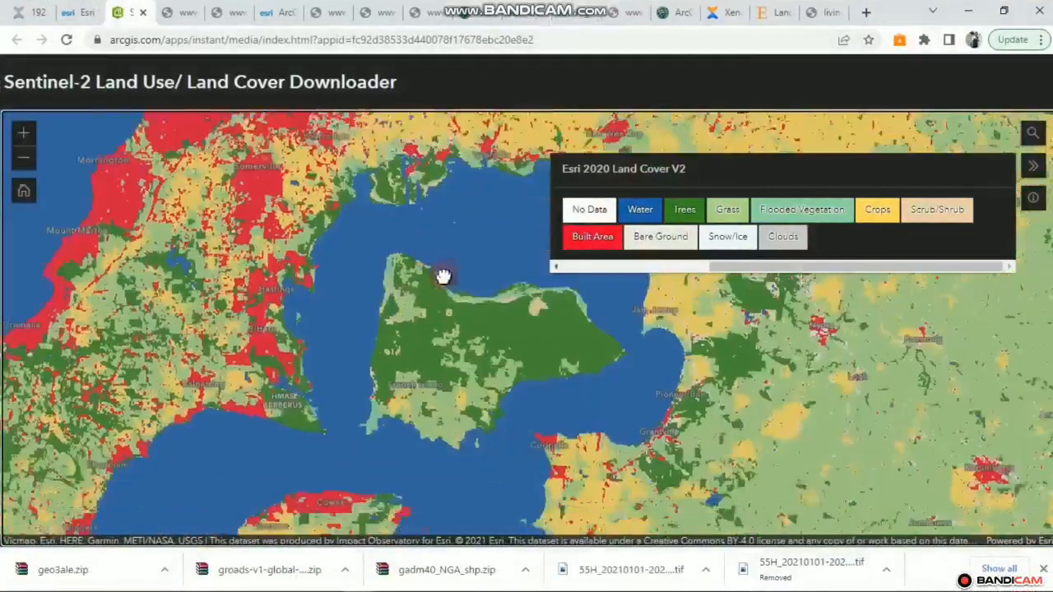
pyautogui.moveTo(493, 424); pyautogui.dragTo(420, 416)
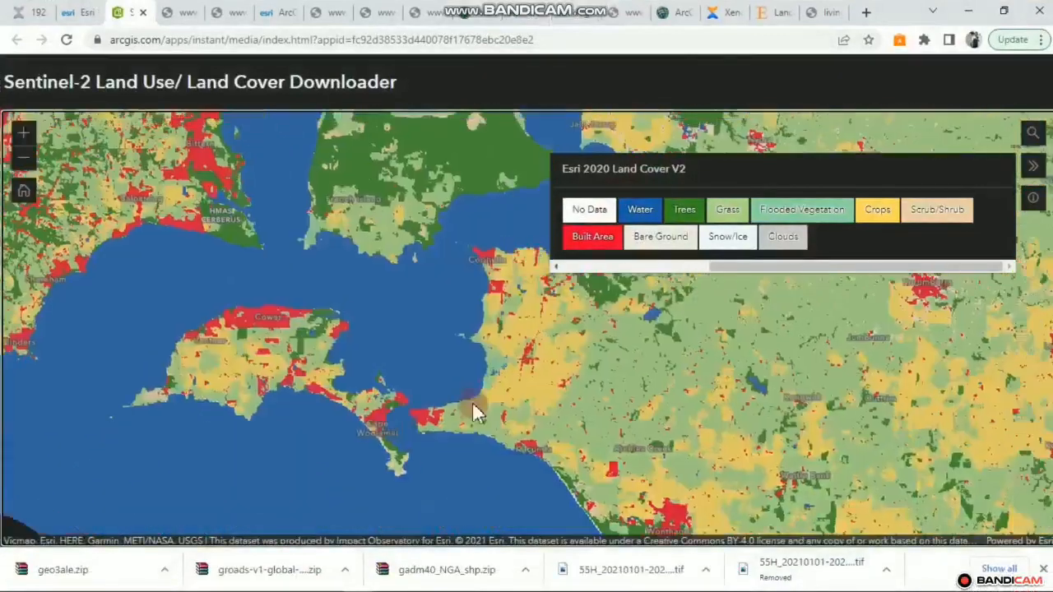
pyautogui.scroll(-1, 510, 346)
pyautogui.scroll(3, 498, 317)
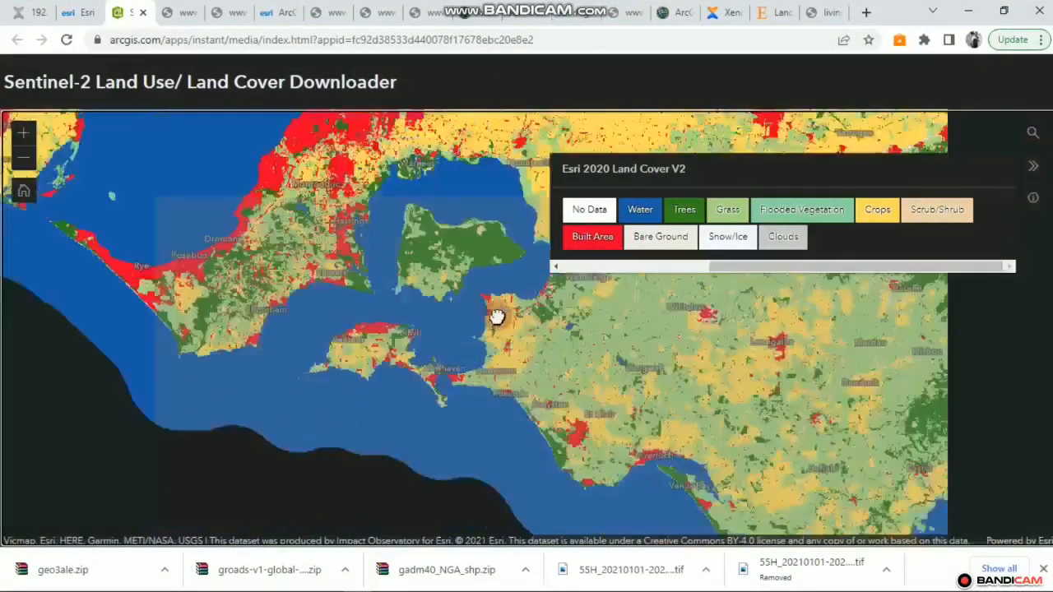
pyautogui.click(463, 332)
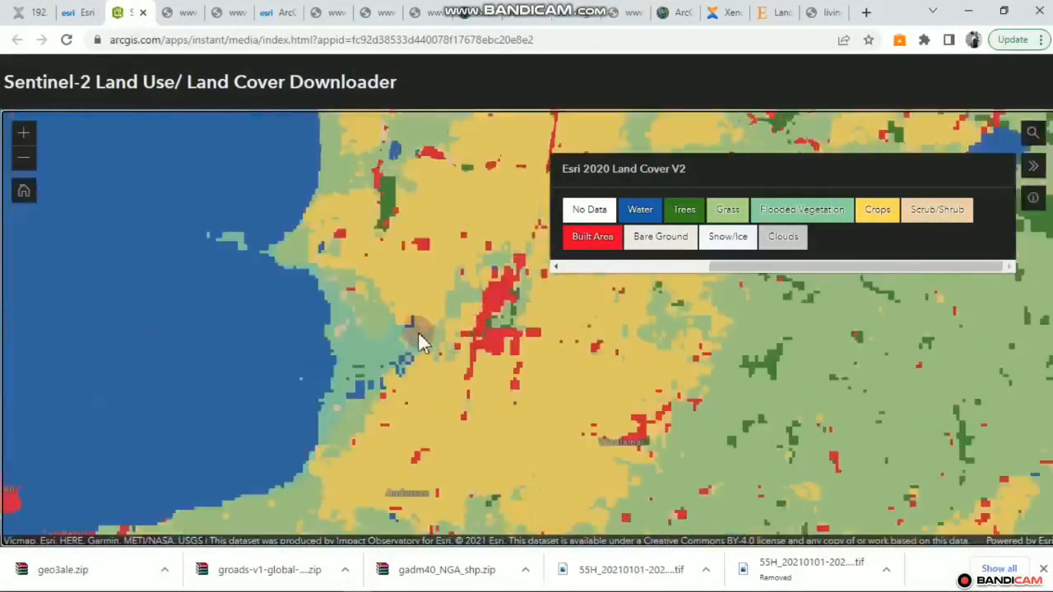
pyautogui.scroll(2, 377, 374)
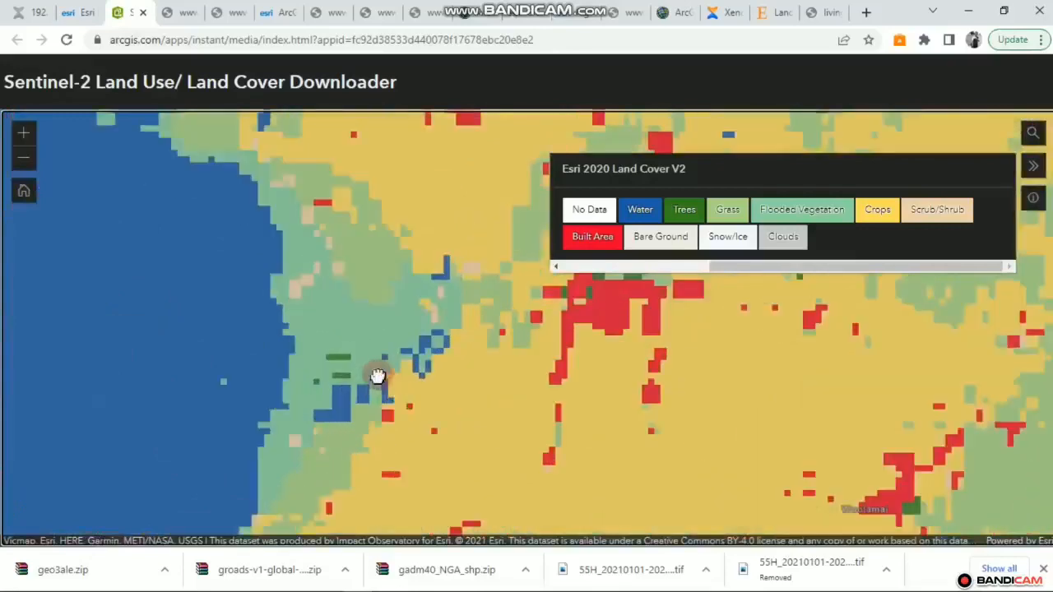
pyautogui.scroll(-1, 378, 375)
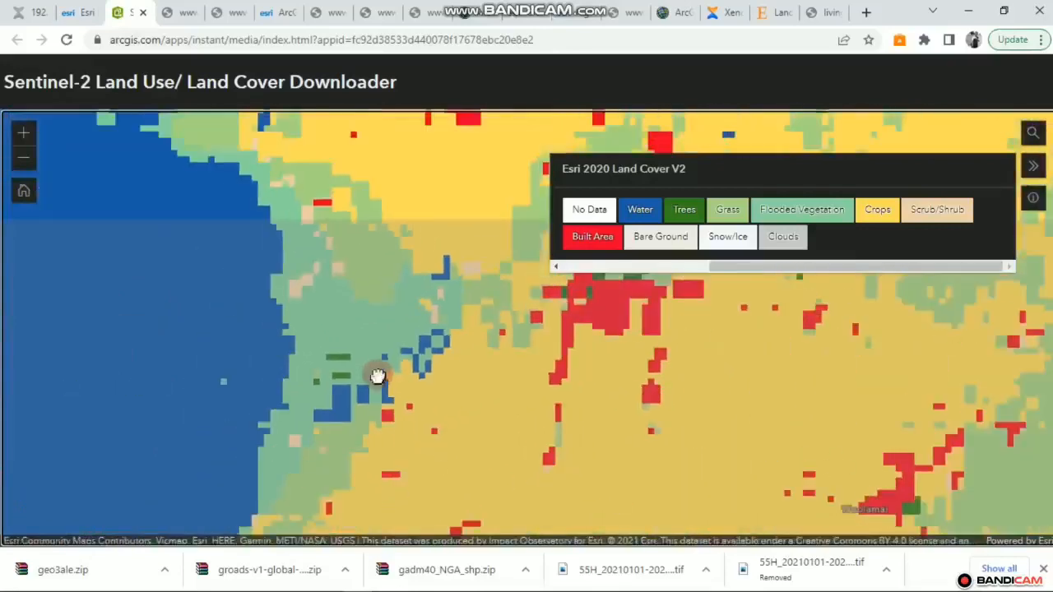
pyautogui.scroll(-1, 378, 373)
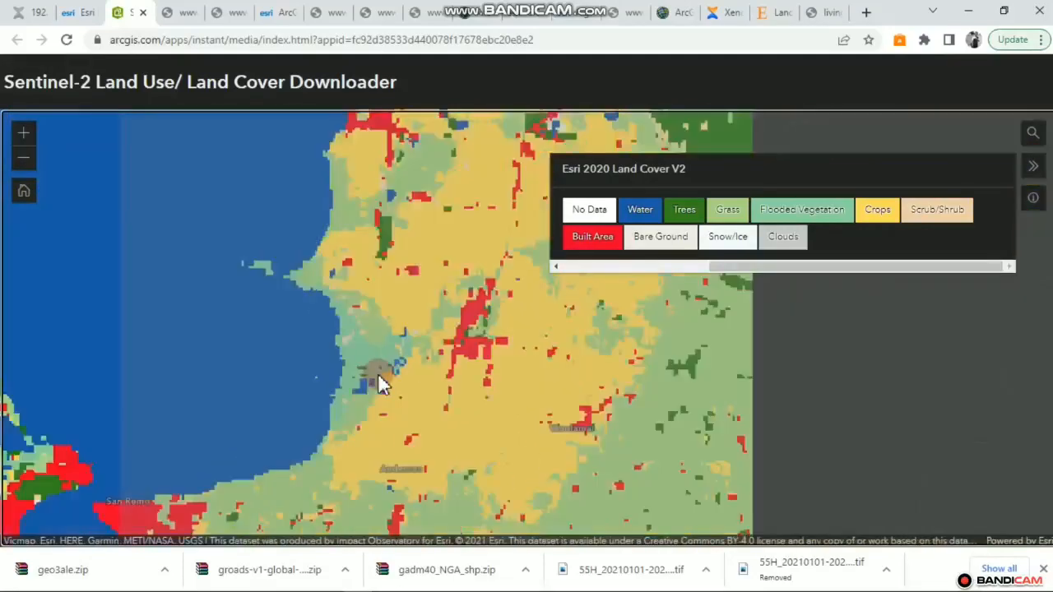
pyautogui.scroll(-1, 378, 376)
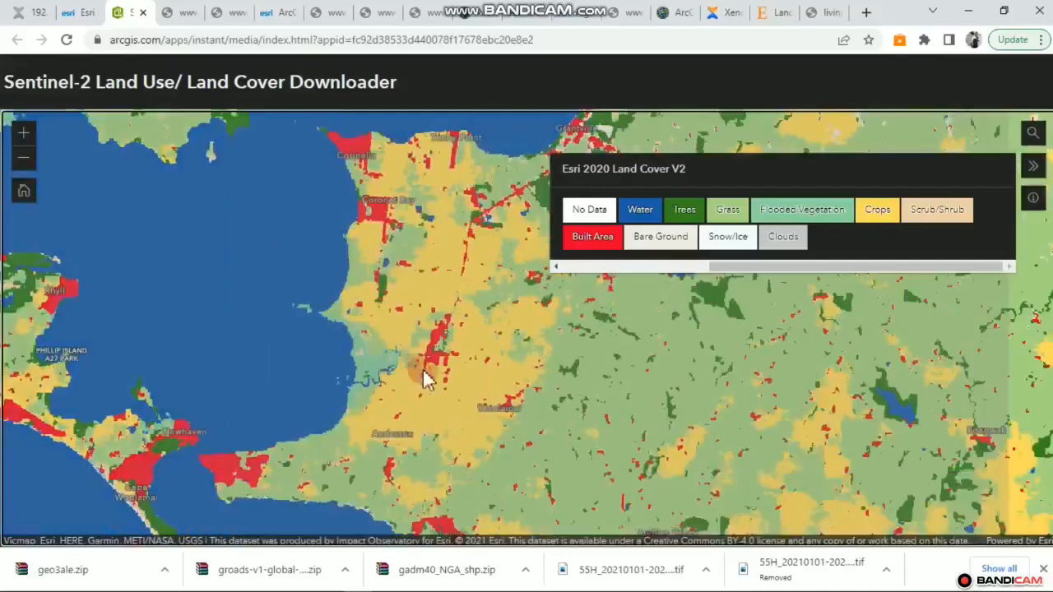
# Pan to George Bass Park, Bass and the river by the bay, then return to ArcMap
pyautogui.moveTo(424, 373); pyautogui.dragTo(344, 331)
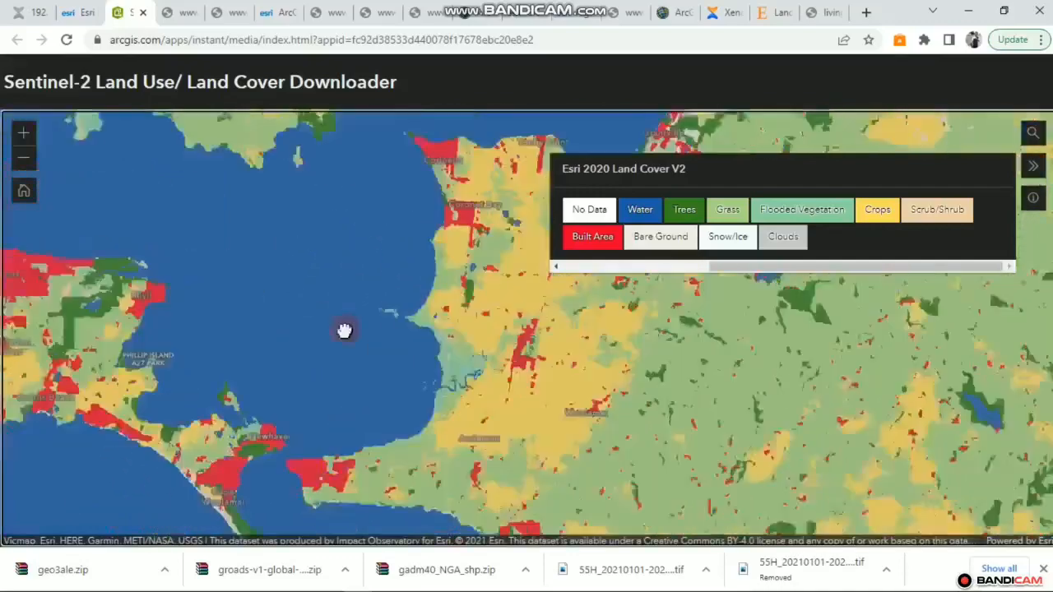
pyautogui.scroll(3, 301, 359)
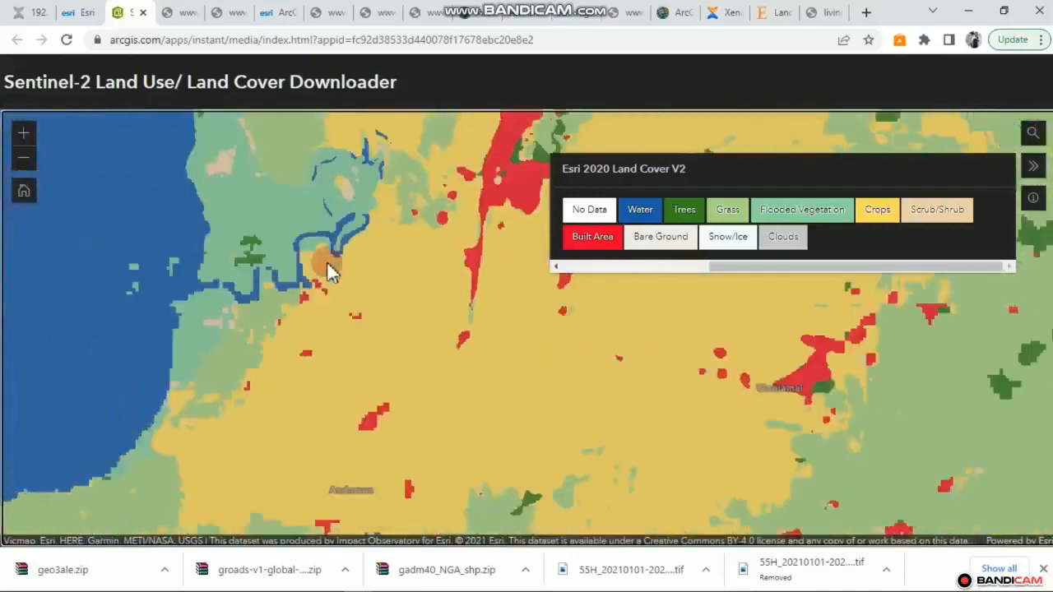
pyautogui.moveTo(391, 255); pyautogui.dragTo(326, 350)
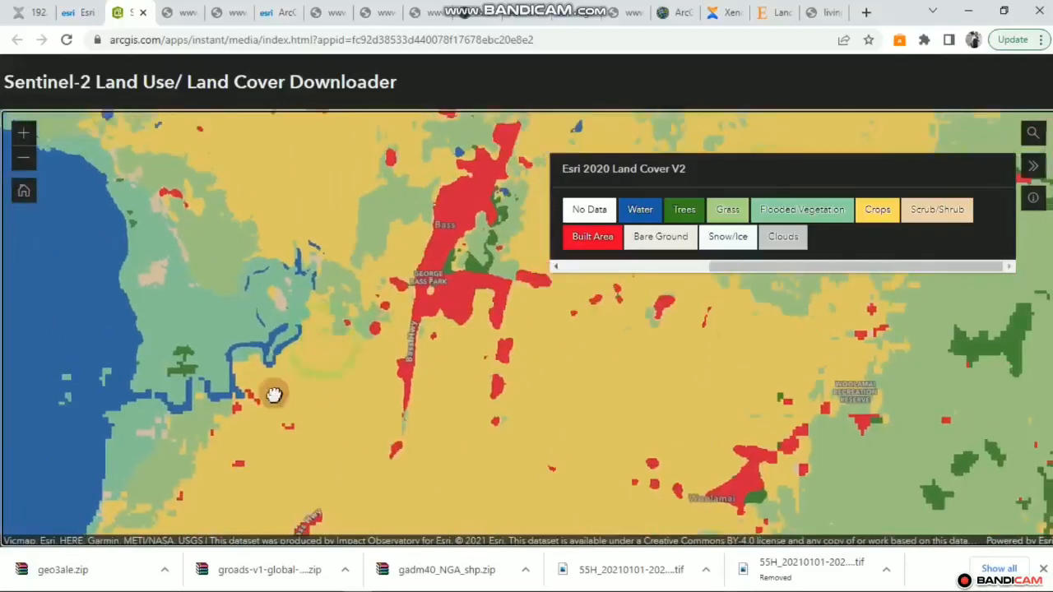
pyautogui.moveTo(274, 396); pyautogui.dragTo(274, 395)
pyautogui.moveTo(339, 266); pyautogui.dragTo(271, 334)
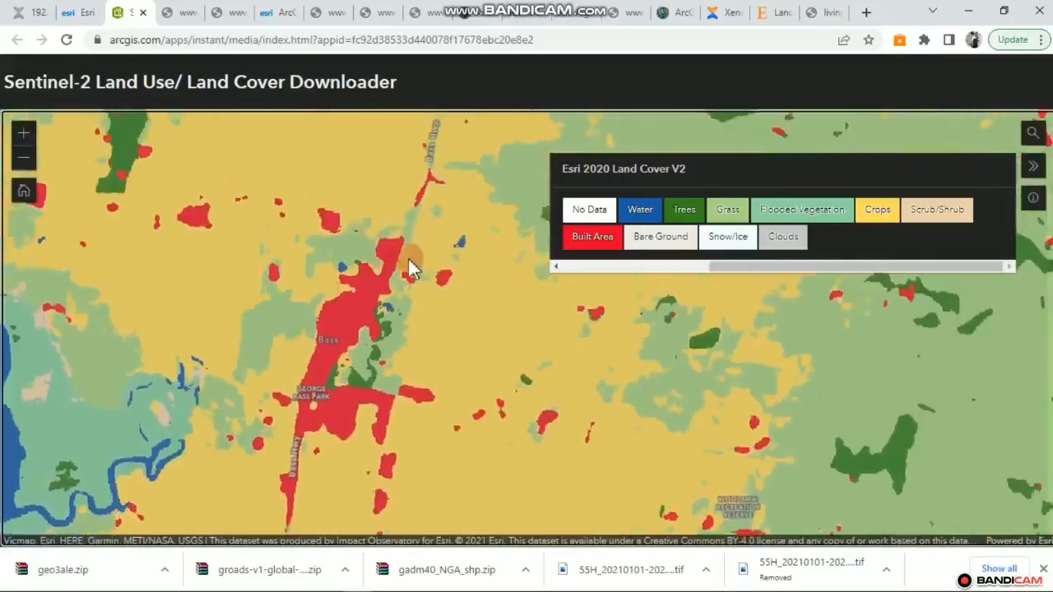
pyautogui.moveTo(376, 276); pyautogui.dragTo(497, 321)
pyautogui.moveTo(325, 284); pyautogui.dragTo(308, 198)
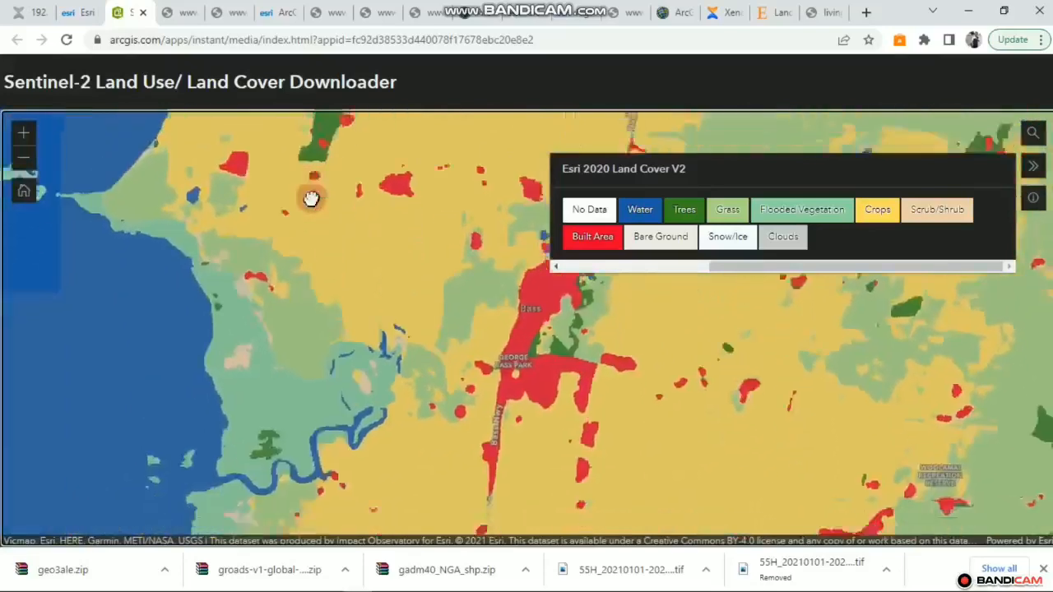
pyautogui.moveTo(291, 324); pyautogui.dragTo(325, 240)
pyautogui.moveTo(318, 289); pyautogui.dragTo(338, 239)
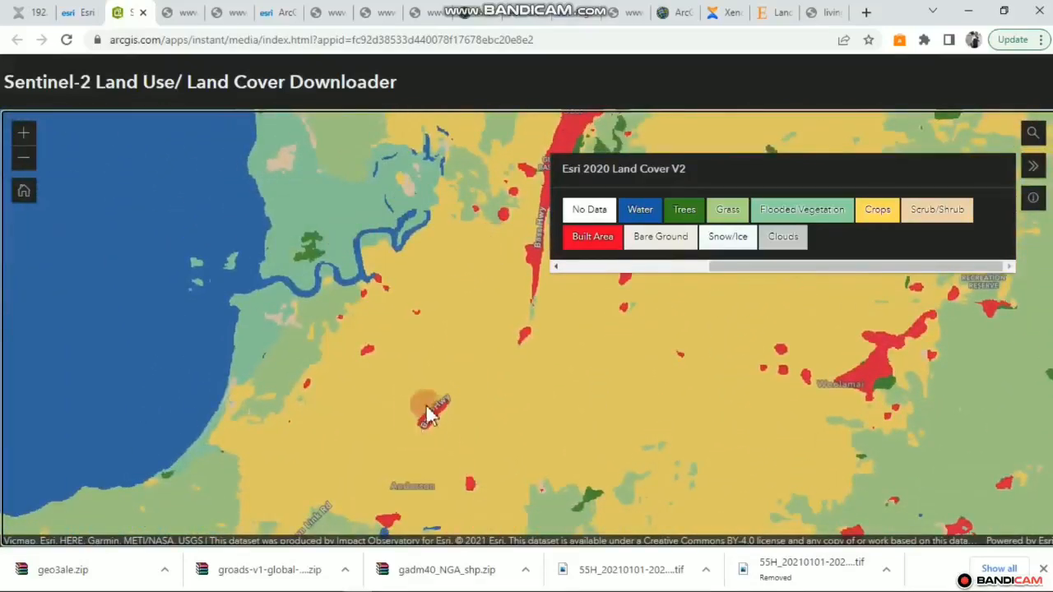
pyautogui.moveTo(436, 588)
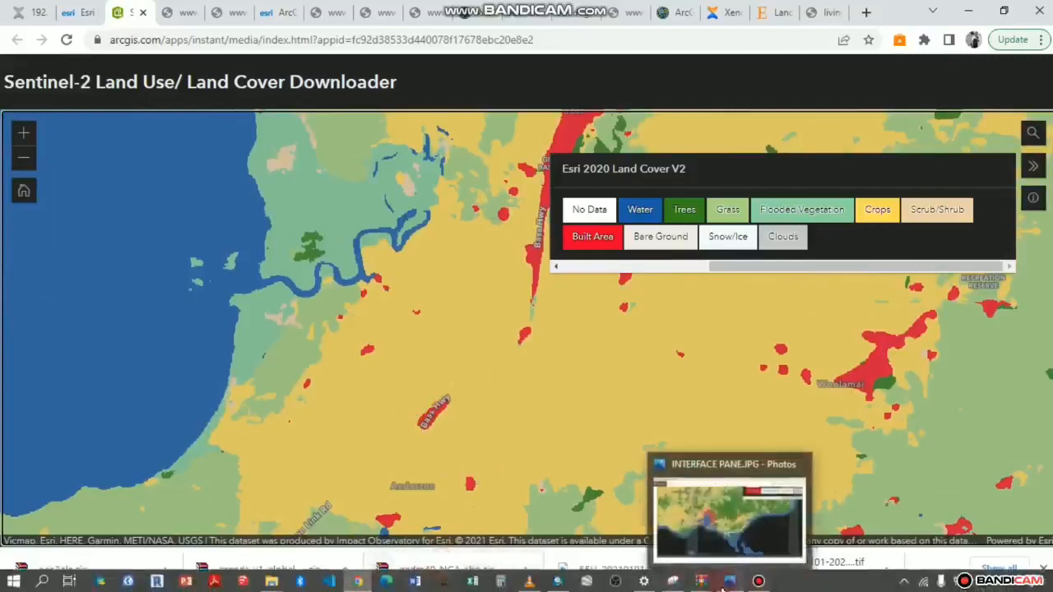
pyautogui.click(558, 582)
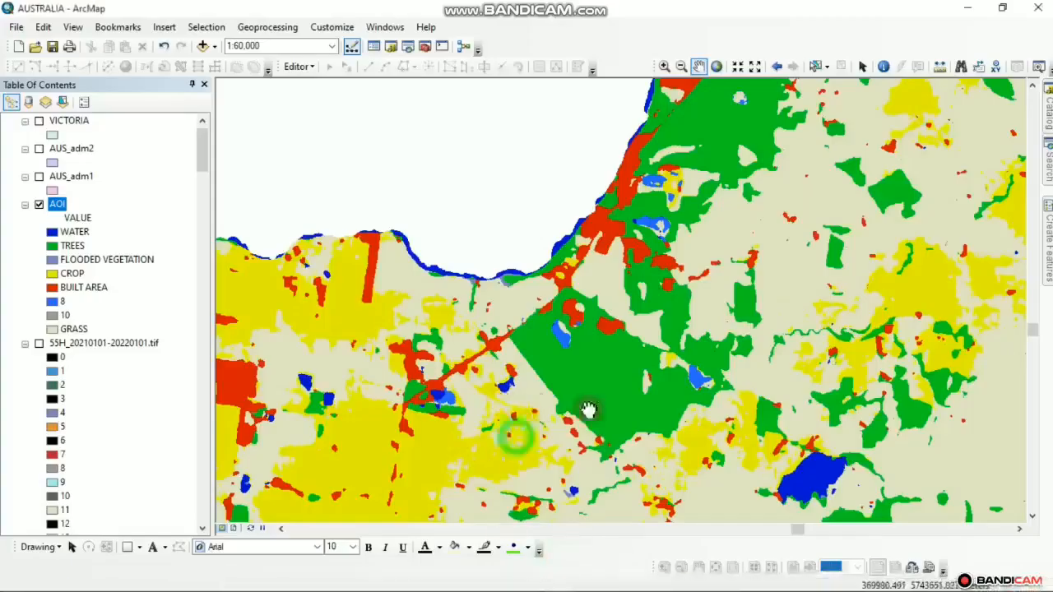
pyautogui.moveTo(512, 431); pyautogui.dragTo(618, 416)
pyautogui.scroll(-2, 671, 305)
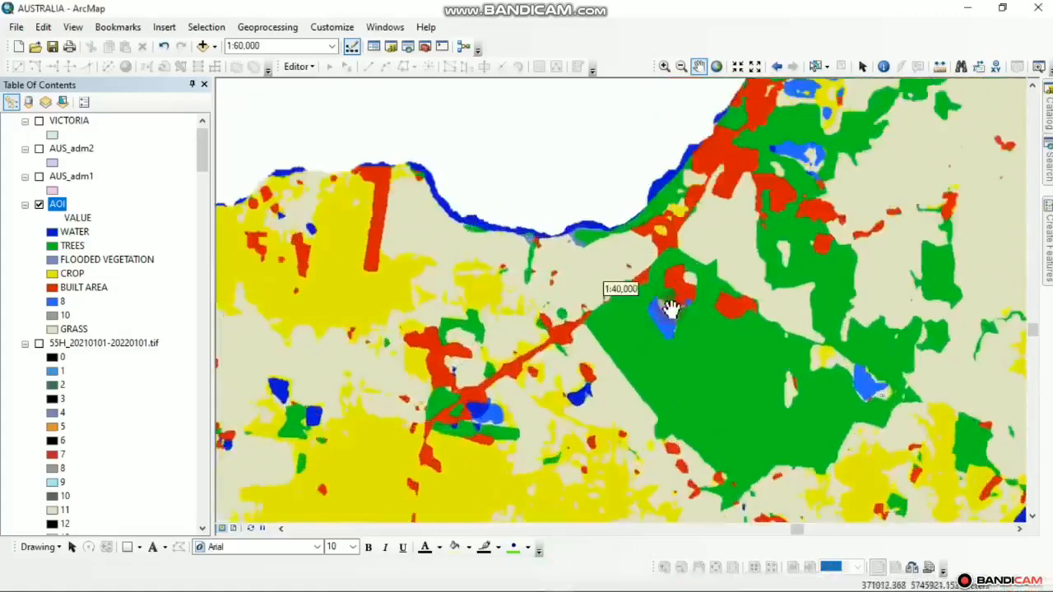
pyautogui.moveTo(735, 282); pyautogui.dragTo(548, 431)
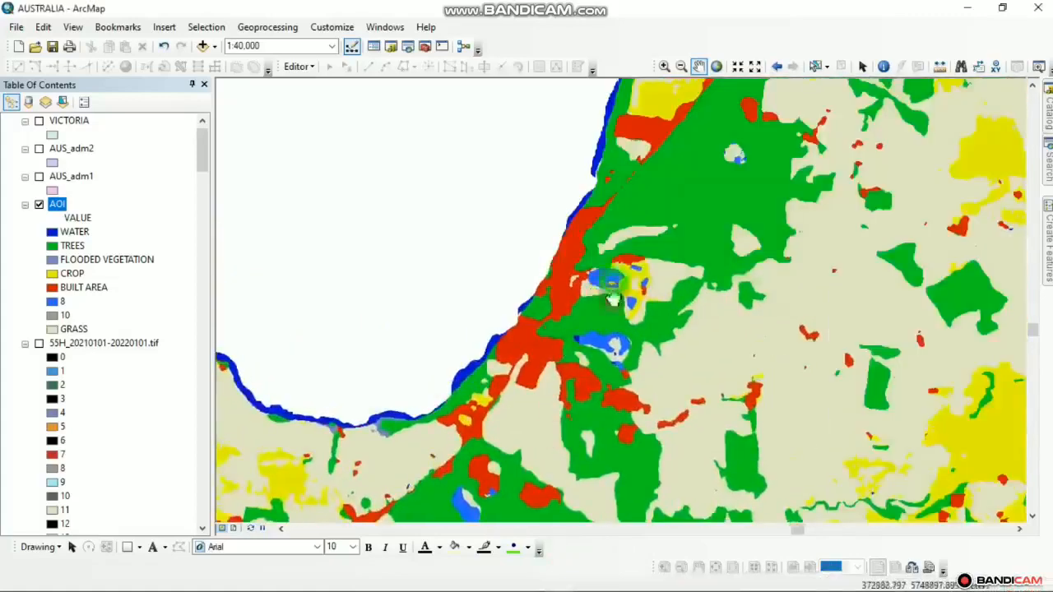
pyautogui.moveTo(606, 292); pyautogui.dragTo(508, 344)
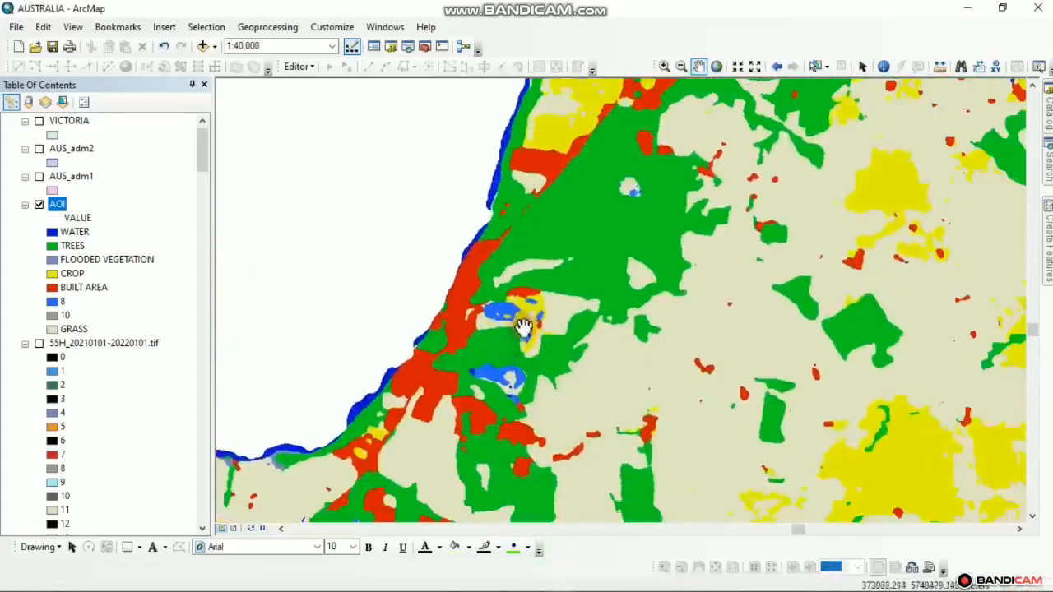
pyautogui.moveTo(536, 304); pyautogui.dragTo(605, 420)
pyautogui.moveTo(616, 343); pyautogui.dragTo(719, 395)
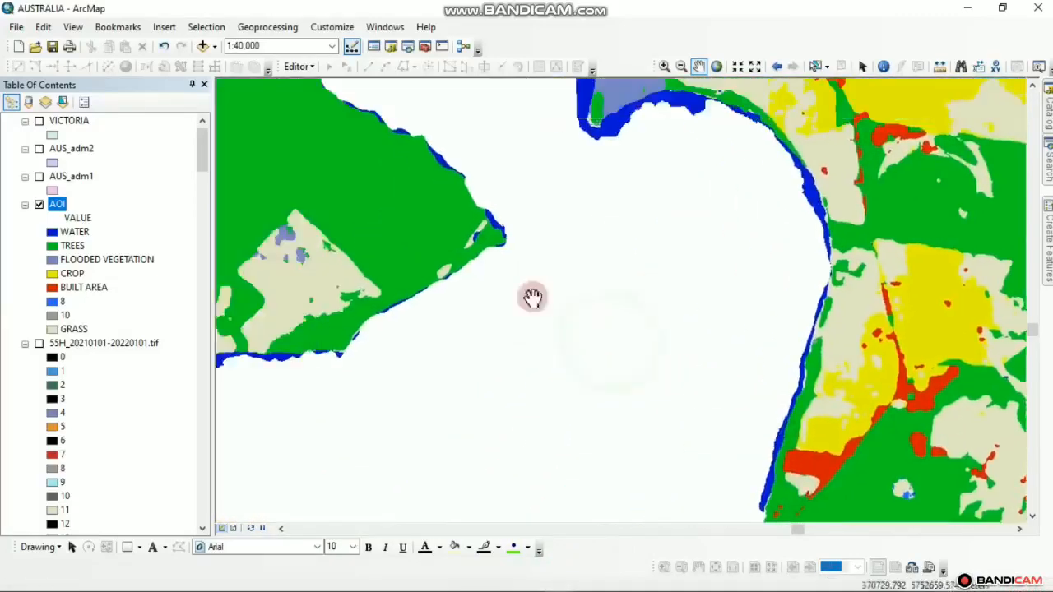
pyautogui.moveTo(461, 268); pyautogui.dragTo(604, 362)
pyautogui.moveTo(741, 202); pyautogui.dragTo(537, 355)
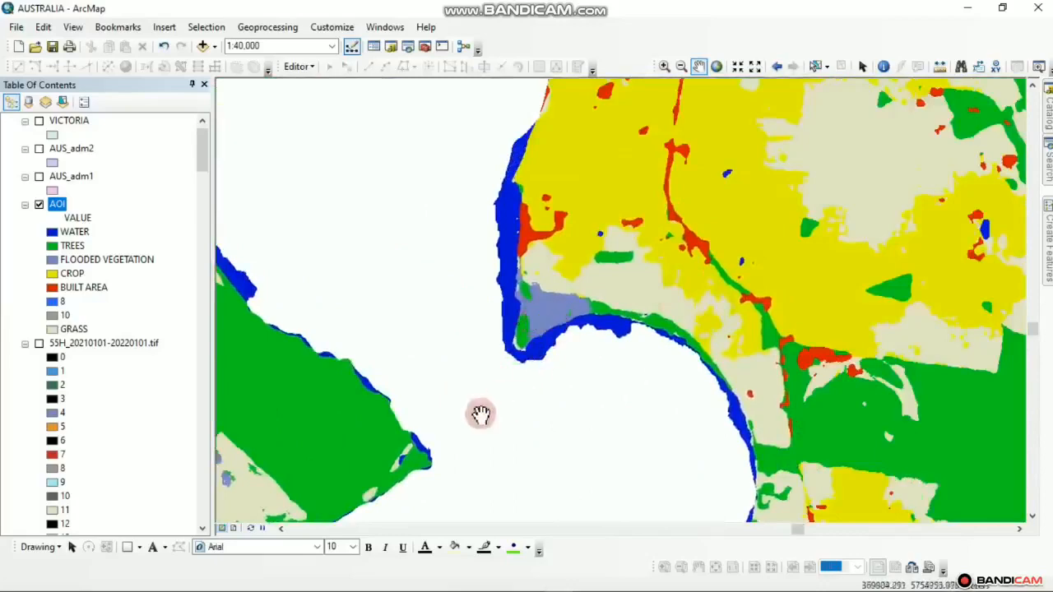
pyautogui.moveTo(477, 418); pyautogui.dragTo(667, 263)
pyautogui.moveTo(353, 436); pyautogui.dragTo(564, 411)
pyautogui.moveTo(439, 409); pyautogui.dragTo(682, 345)
pyautogui.moveTo(325, 445); pyautogui.dragTo(462, 311)
pyautogui.moveTo(449, 496); pyautogui.dragTo(489, 281)
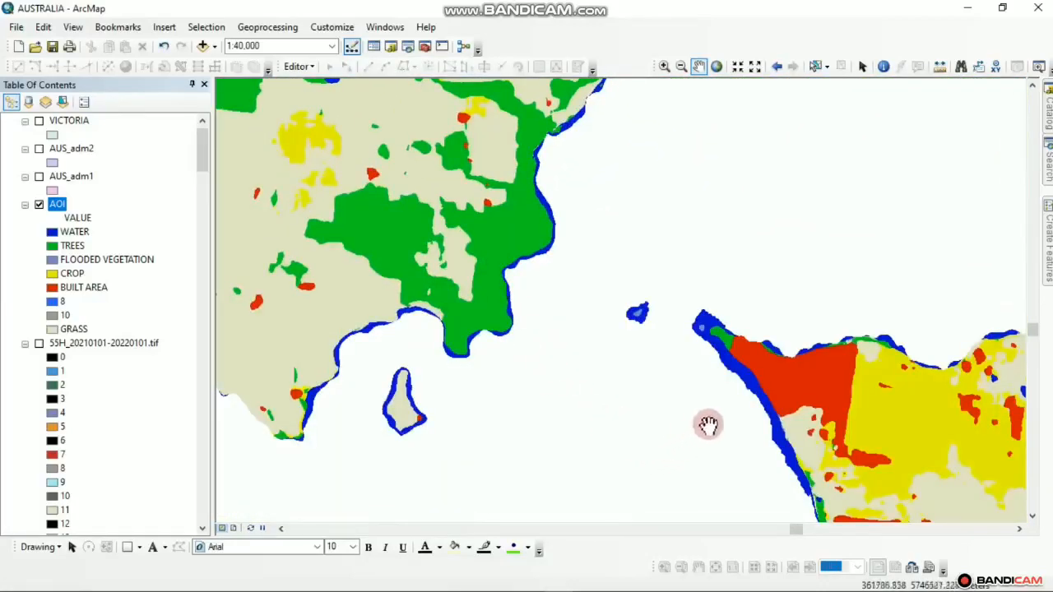
pyautogui.moveTo(736, 418); pyautogui.dragTo(376, 419)
pyautogui.moveTo(693, 452); pyautogui.dragTo(275, 355)
pyautogui.moveTo(577, 349); pyautogui.dragTo(403, 356)
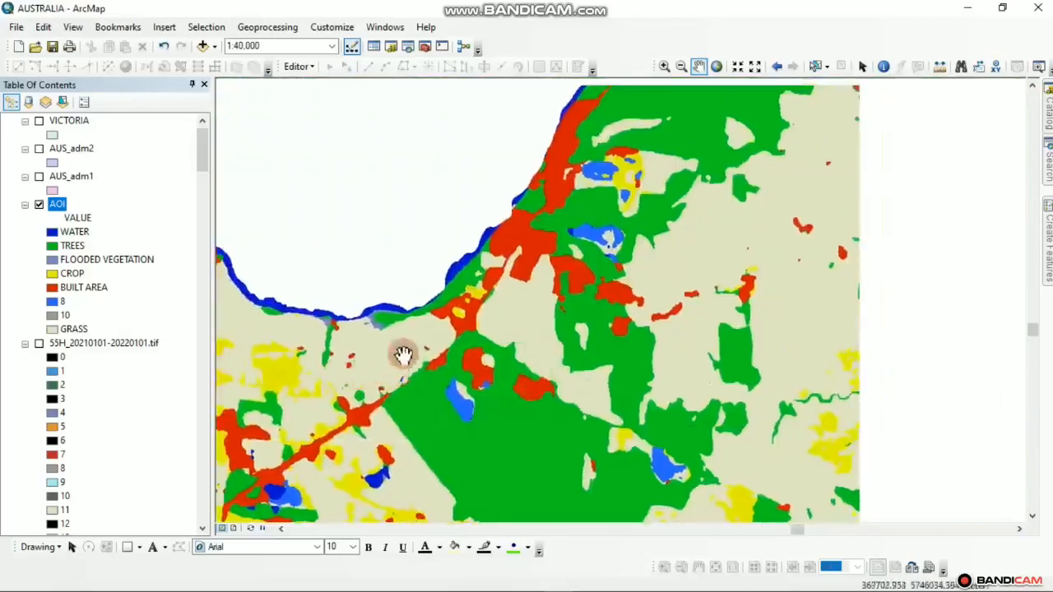
pyautogui.scroll(2, 456, 411)
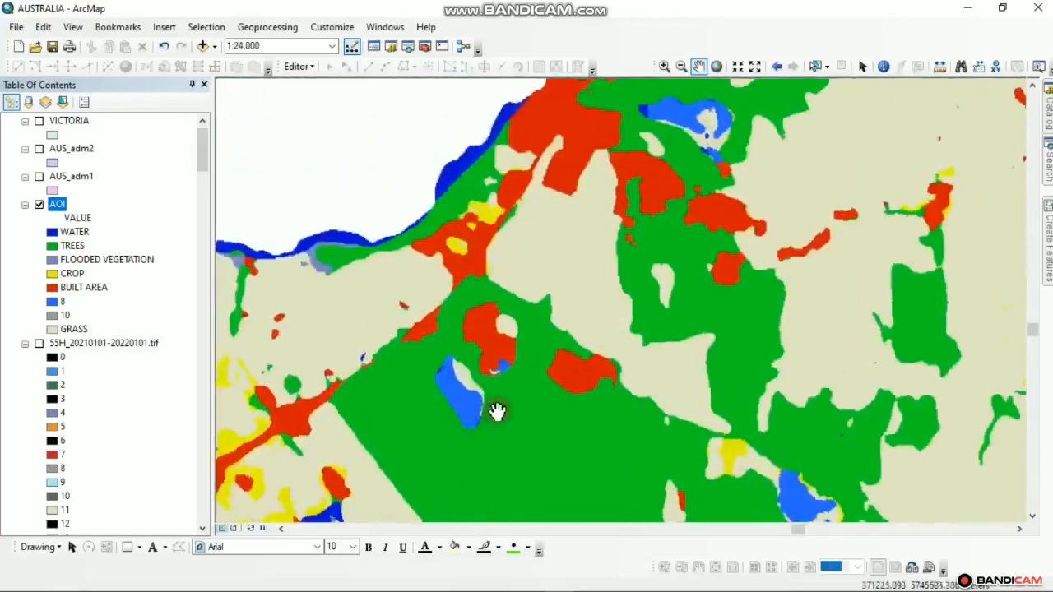
pyautogui.scroll(-3, 496, 412)
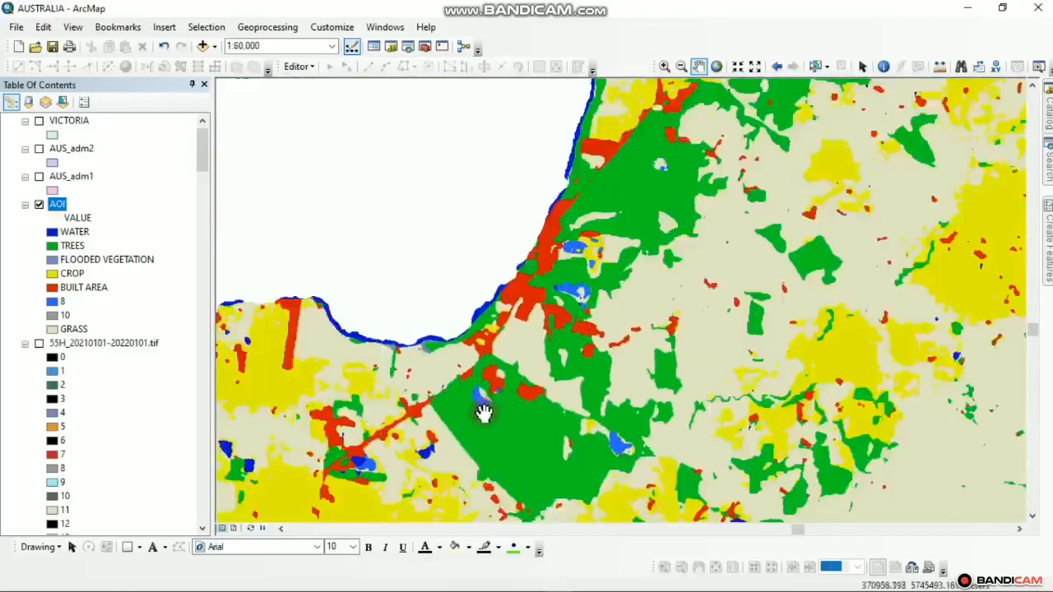
# Turn on 55H_20210101-20220101.tif, turn off AOI, and zoom the map to 1:30,000
pyautogui.click(39, 343)
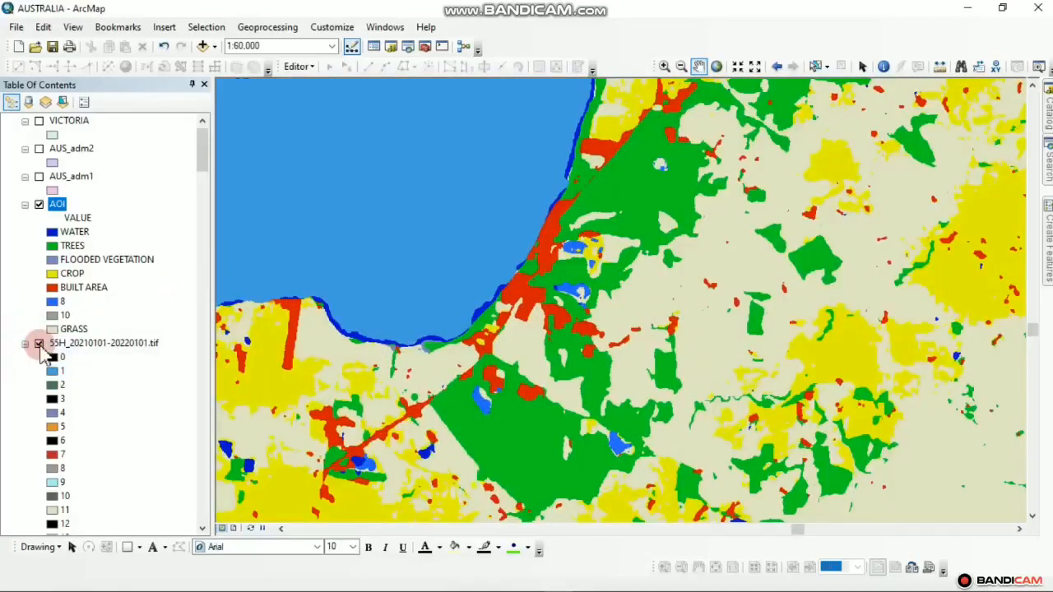
pyautogui.click(38, 343)
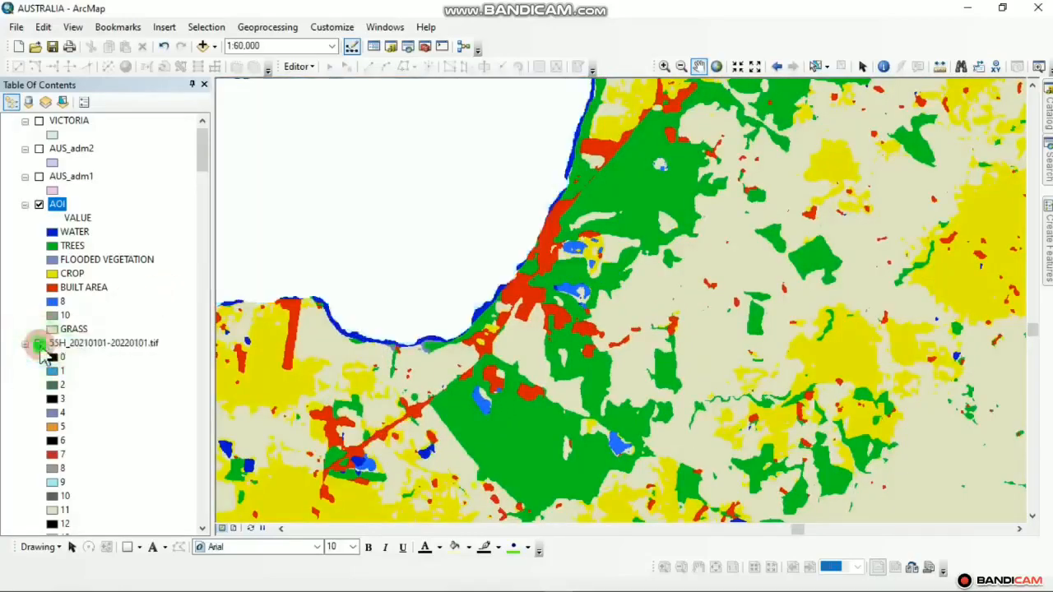
pyautogui.click(38, 343)
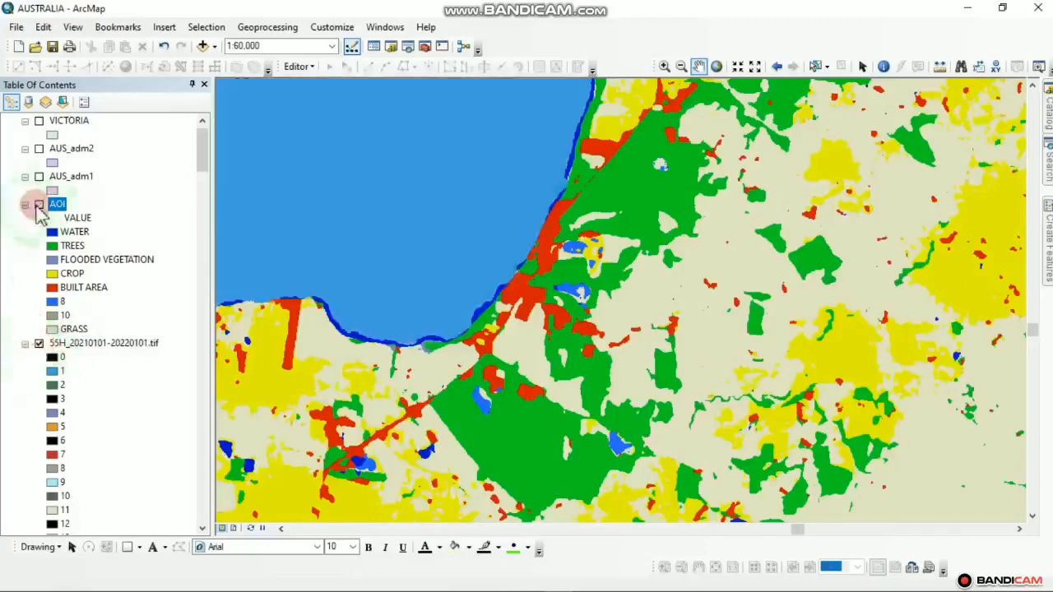
pyautogui.click(39, 204)
pyautogui.scroll(2, 458, 437)
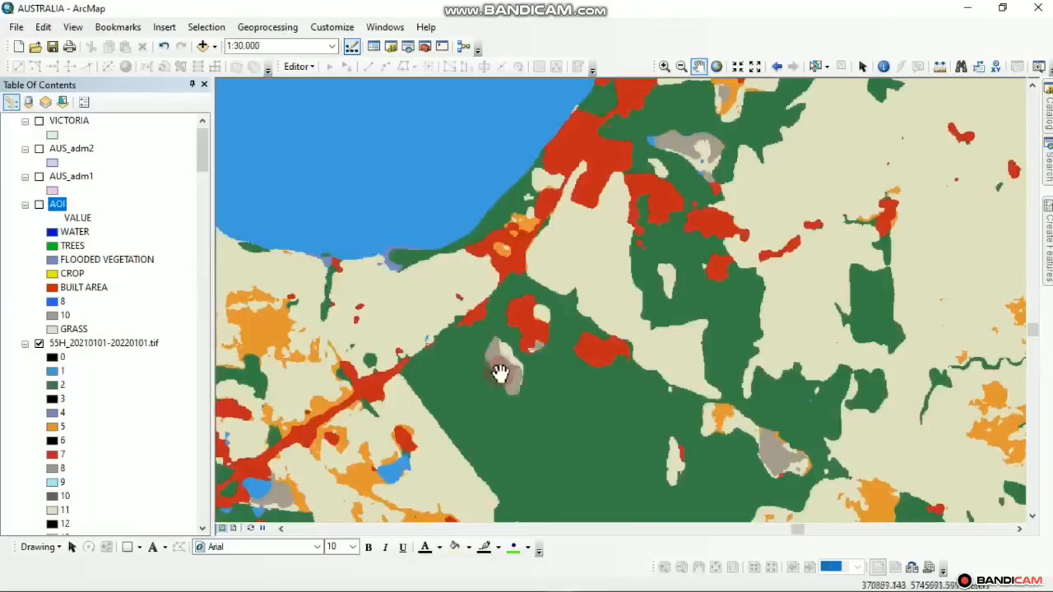
pyautogui.click(53, 329)
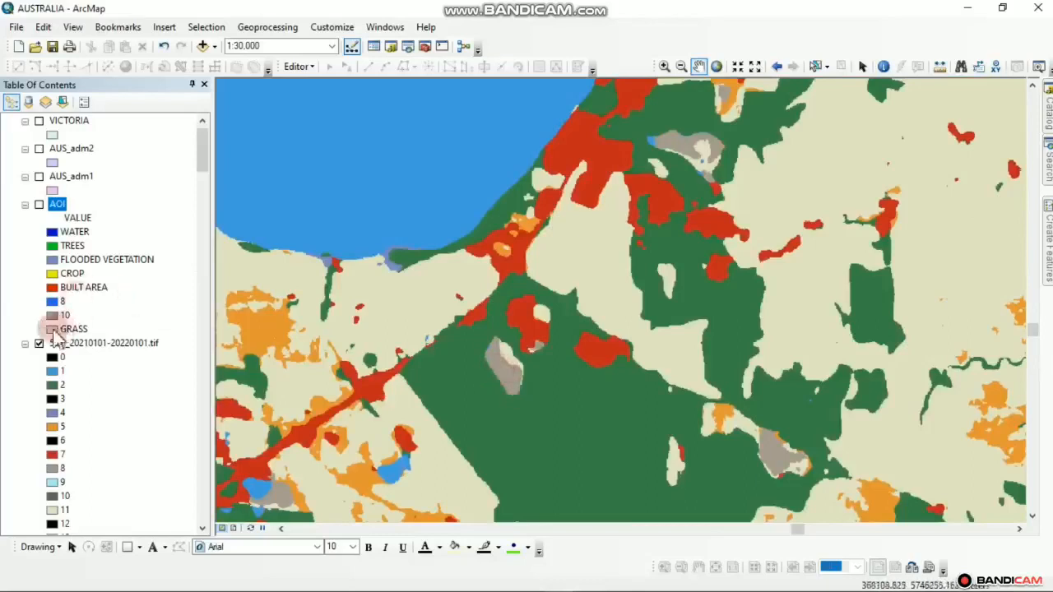
pyautogui.moveTo(444, 583)
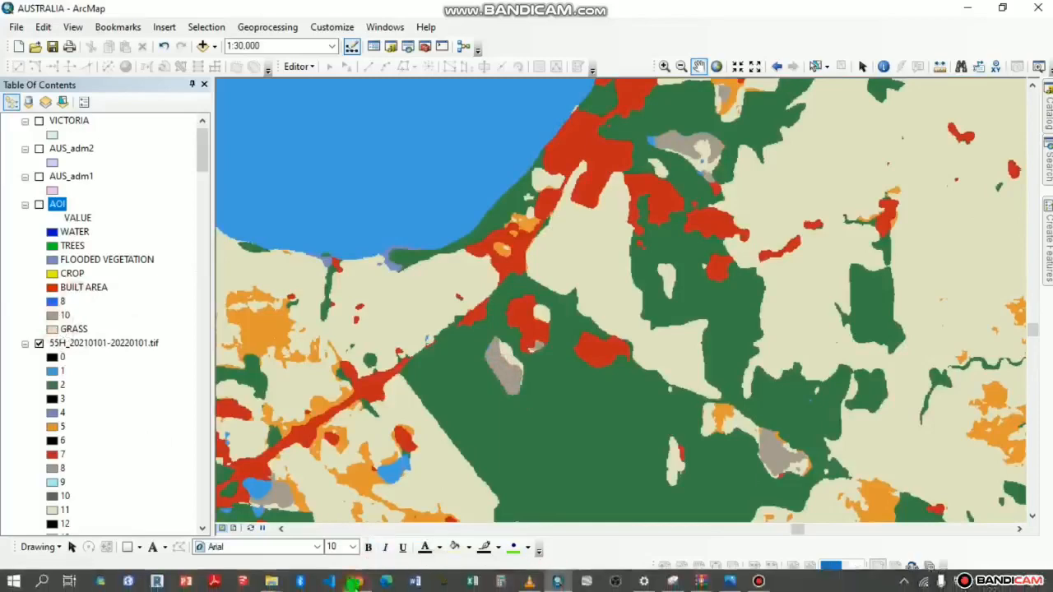
pyautogui.click(354, 582)
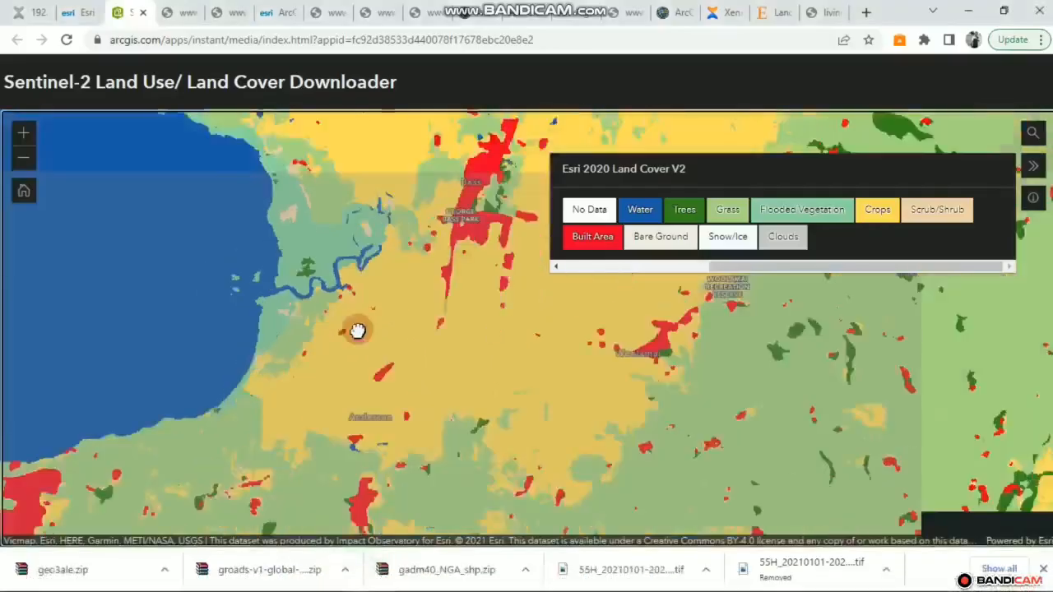
pyautogui.scroll(-1, 358, 330)
pyautogui.scroll(2, 328, 245)
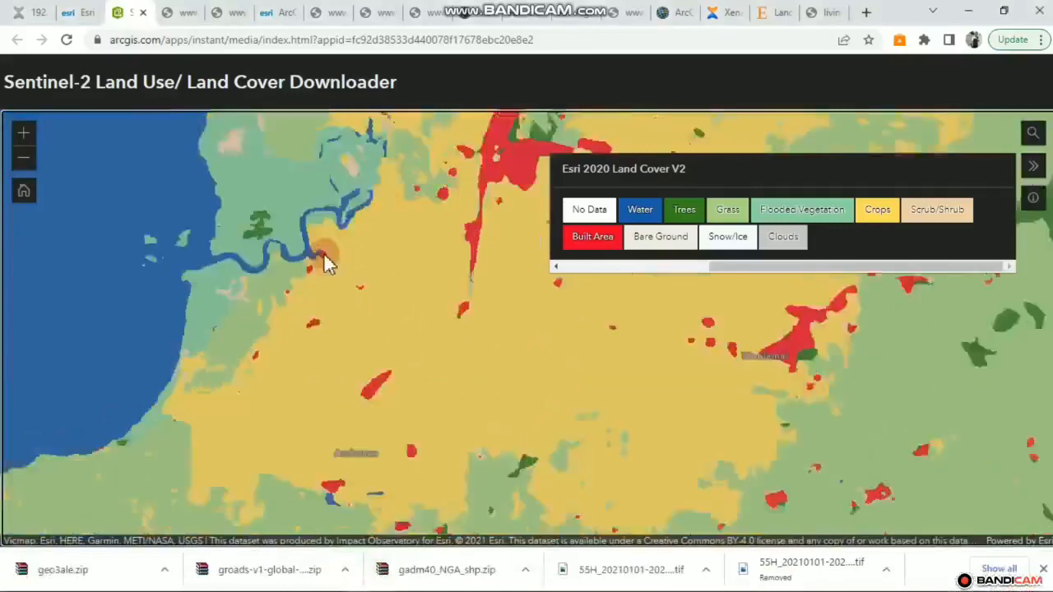
pyautogui.scroll(1, 350, 328)
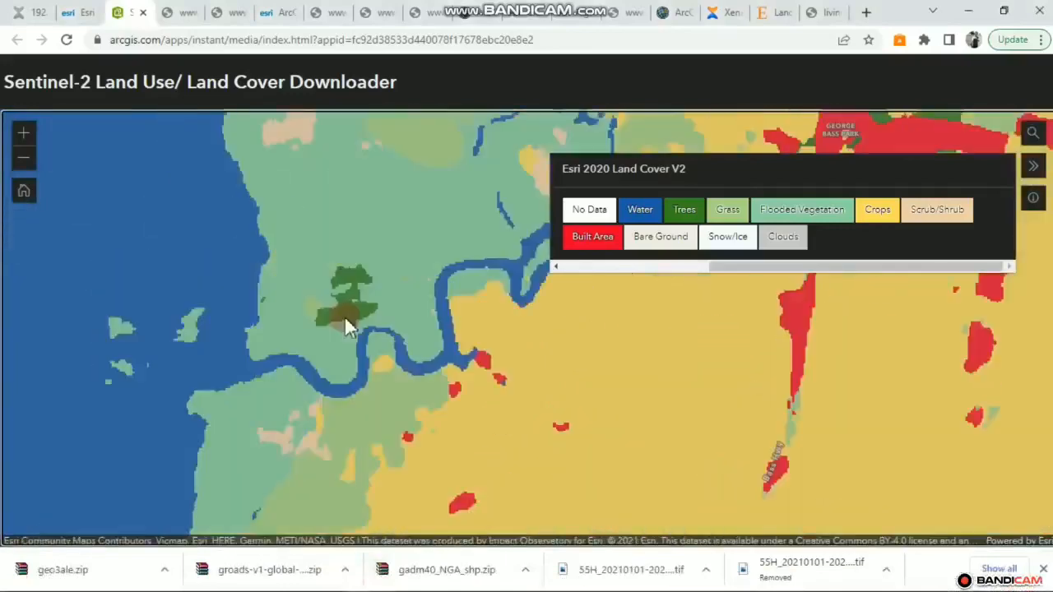
pyautogui.moveTo(344, 315); pyautogui.dragTo(197, 429)
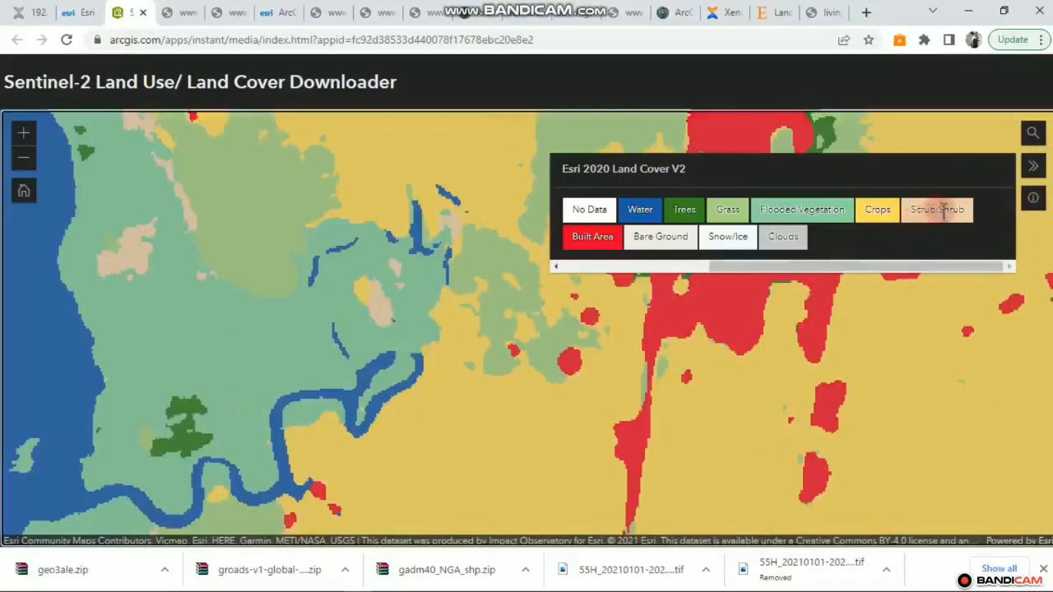
pyautogui.click(971, 10)
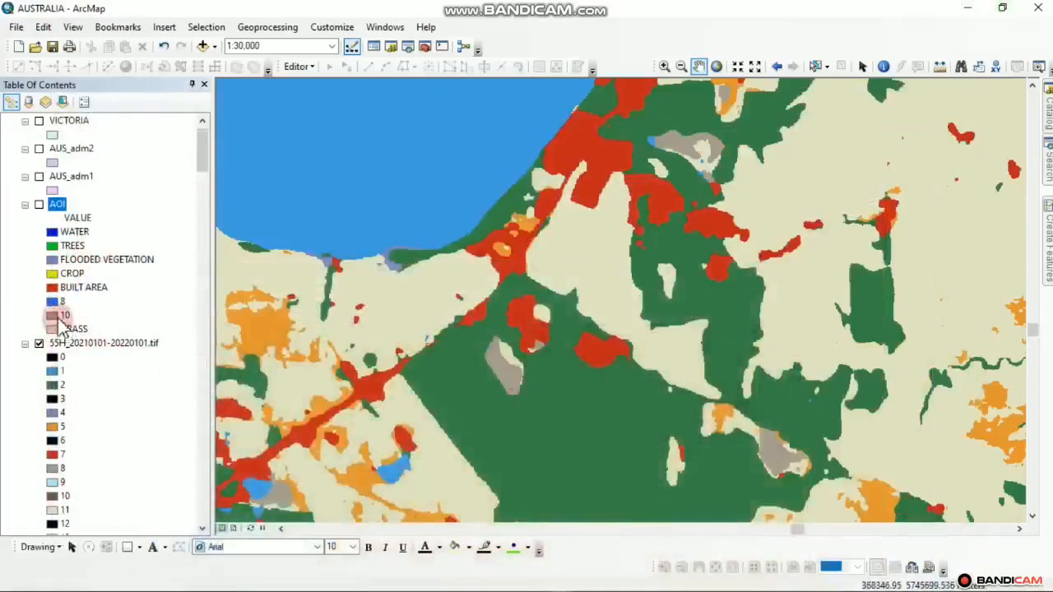
# In the AOI layer's symbology, label value 10 as SHRUB, apply it, and close Layer Properties
pyautogui.click(64, 209)
pyautogui.rightClick(53, 208)
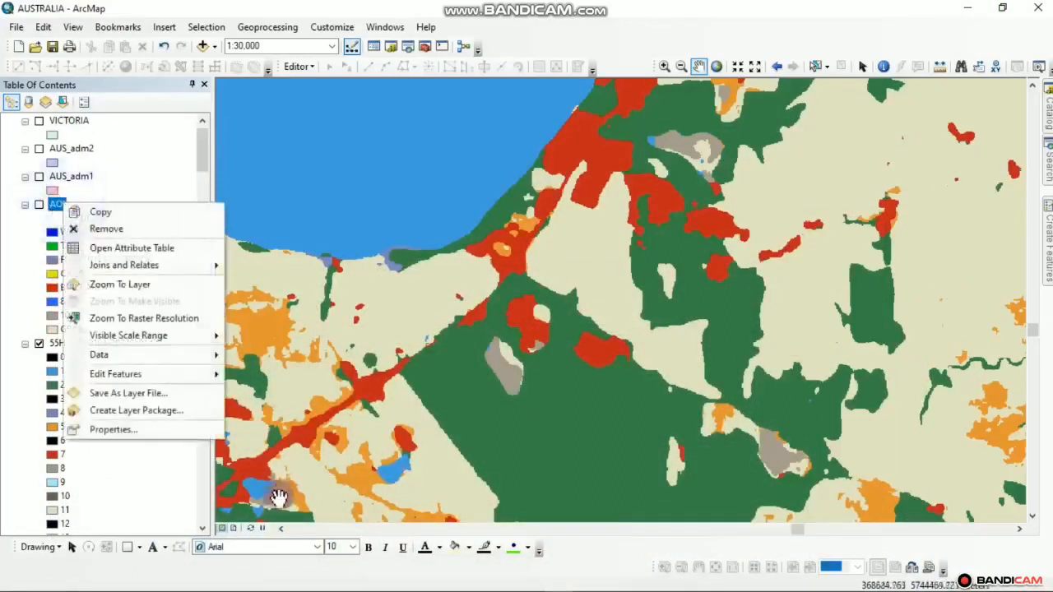
pyautogui.click(183, 435)
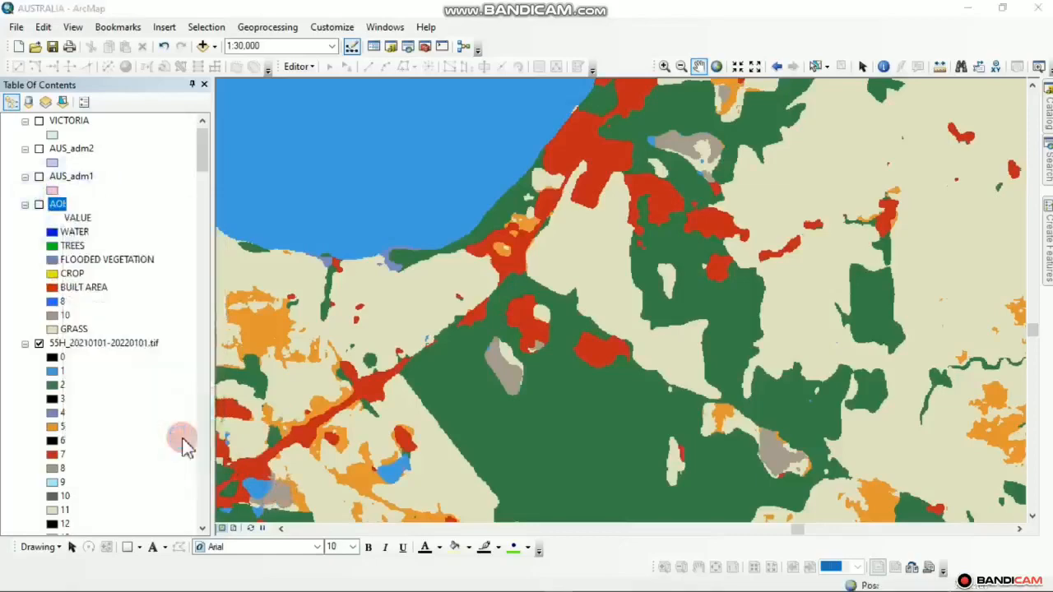
pyautogui.scroll(-1, 630, 334)
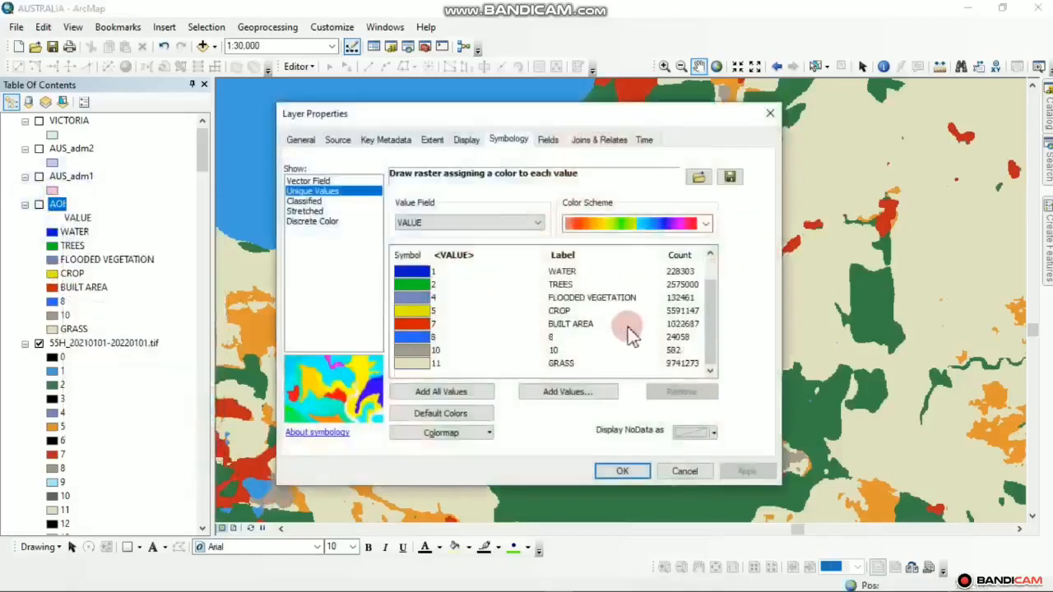
pyautogui.click(554, 349)
pyautogui.click(558, 351)
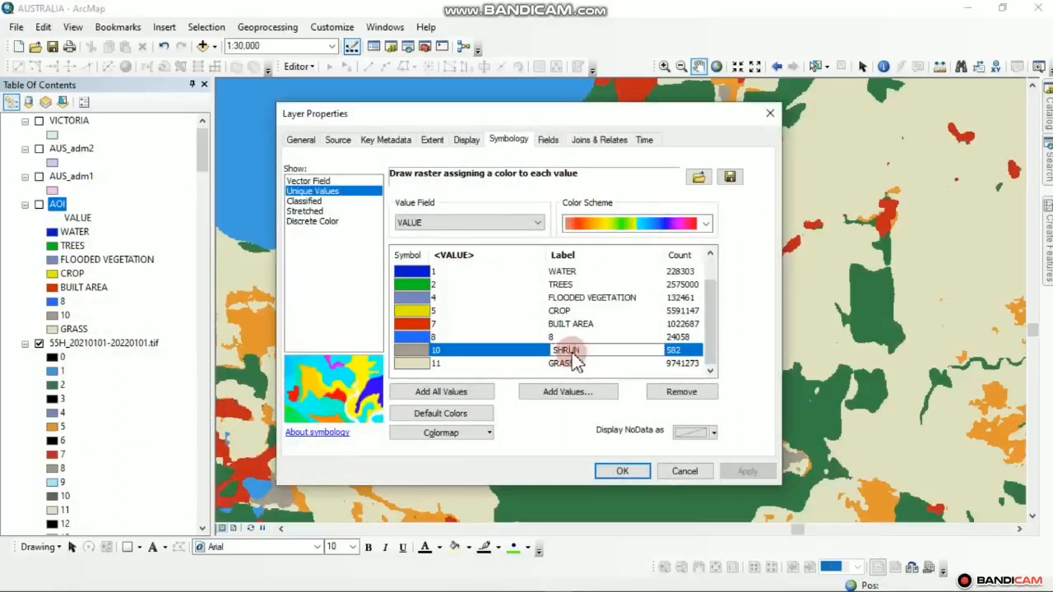
pyautogui.write('SHRUB')
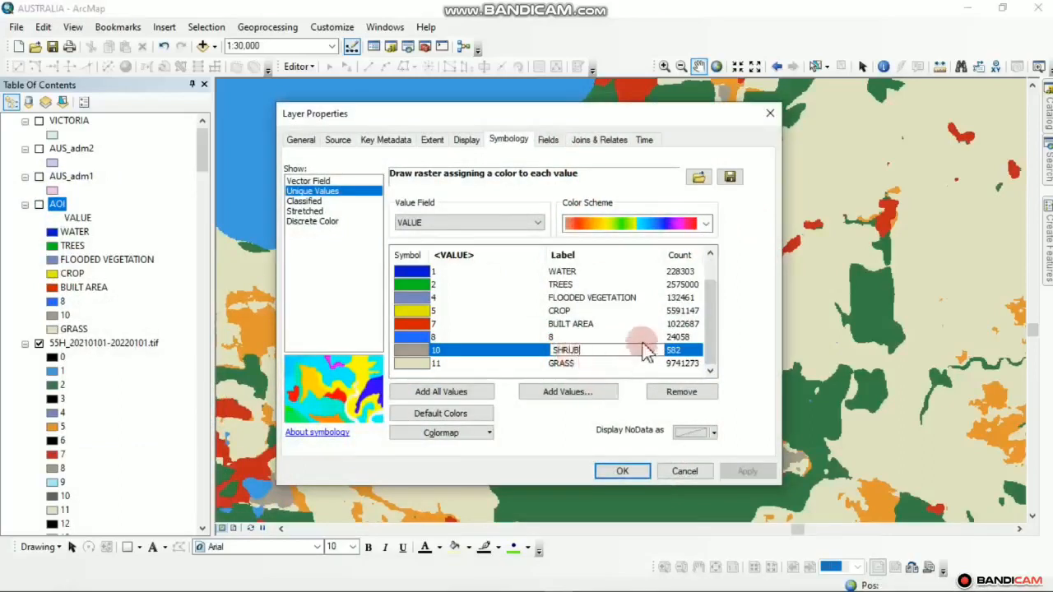
pyautogui.press('Return')
pyautogui.scroll(1, 583, 343)
pyautogui.scroll(-1, 583, 346)
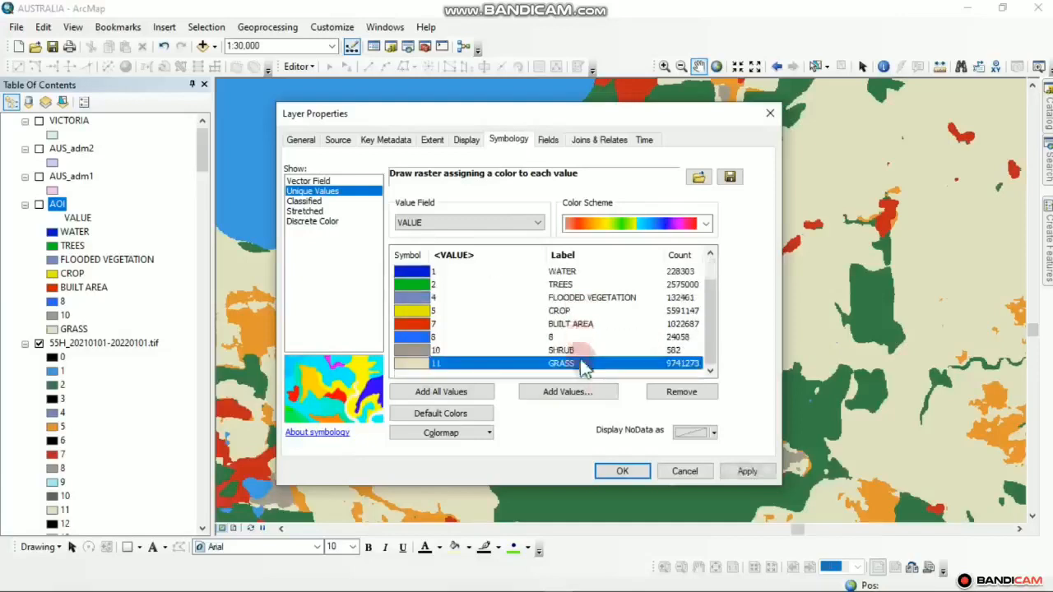
pyautogui.scroll(1, 535, 353)
pyautogui.scroll(-1, 478, 338)
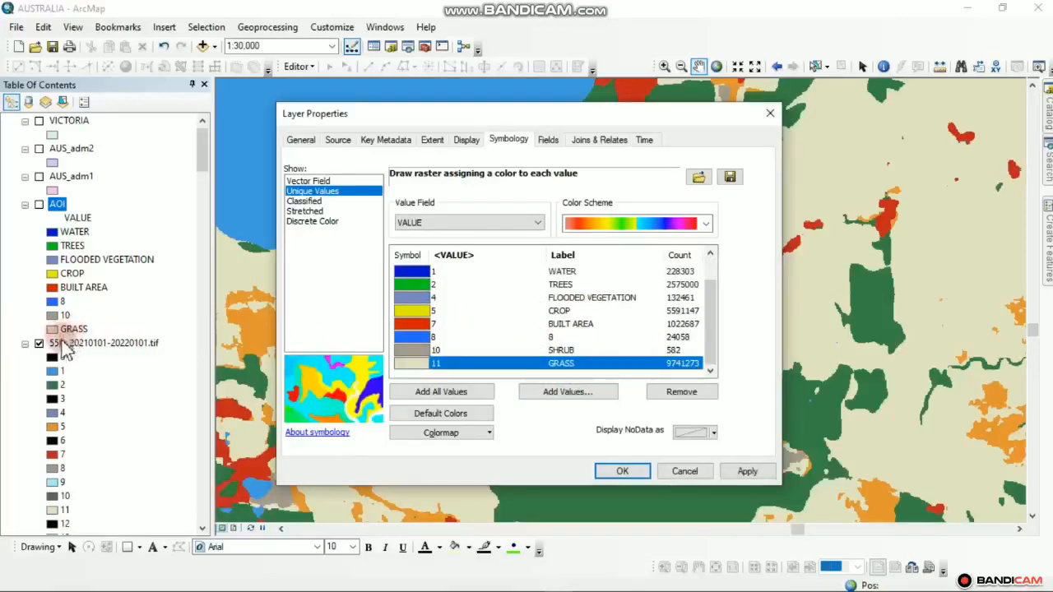
pyautogui.click(737, 471)
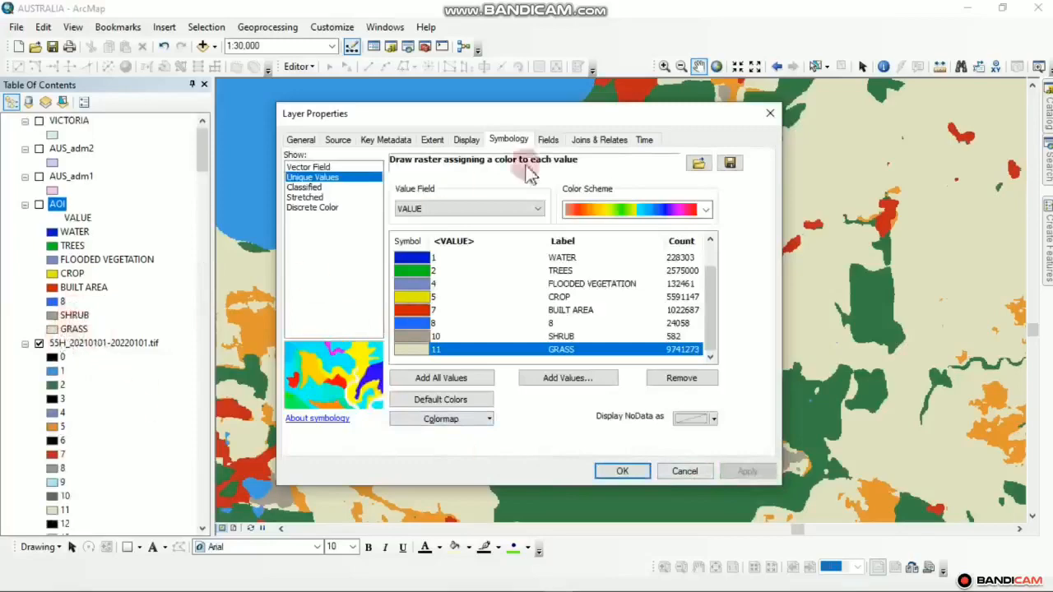
pyautogui.click(773, 115)
# Pan the AOI map to the land cover south of the coast
pyautogui.moveTo(446, 292); pyautogui.dragTo(390, 380)
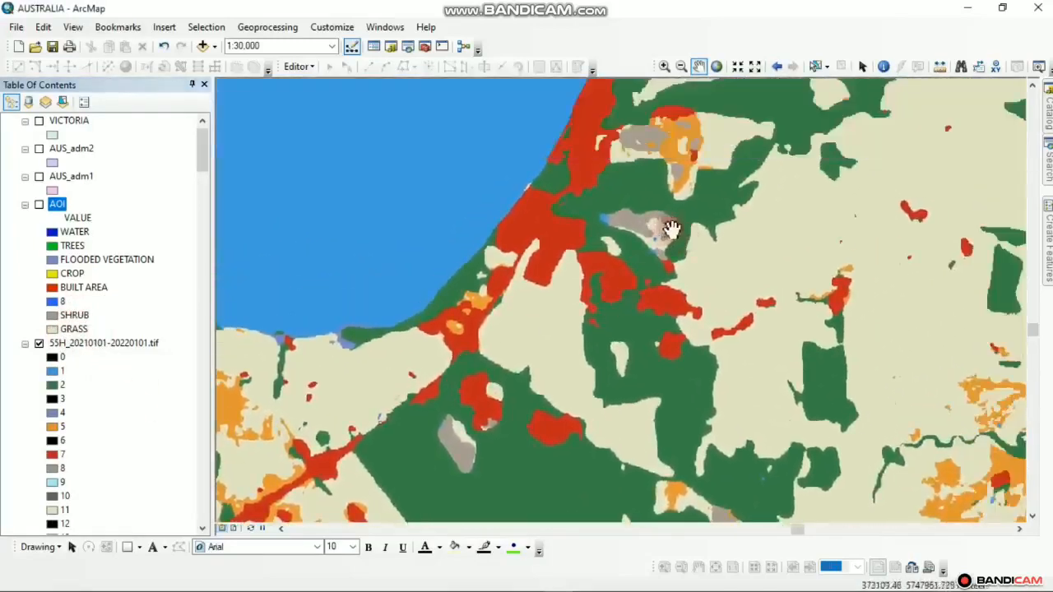
pyautogui.moveTo(676, 232); pyautogui.dragTo(553, 361)
pyautogui.moveTo(560, 296); pyautogui.dragTo(811, 80)
pyautogui.moveTo(644, 338); pyautogui.dragTo(747, 136)
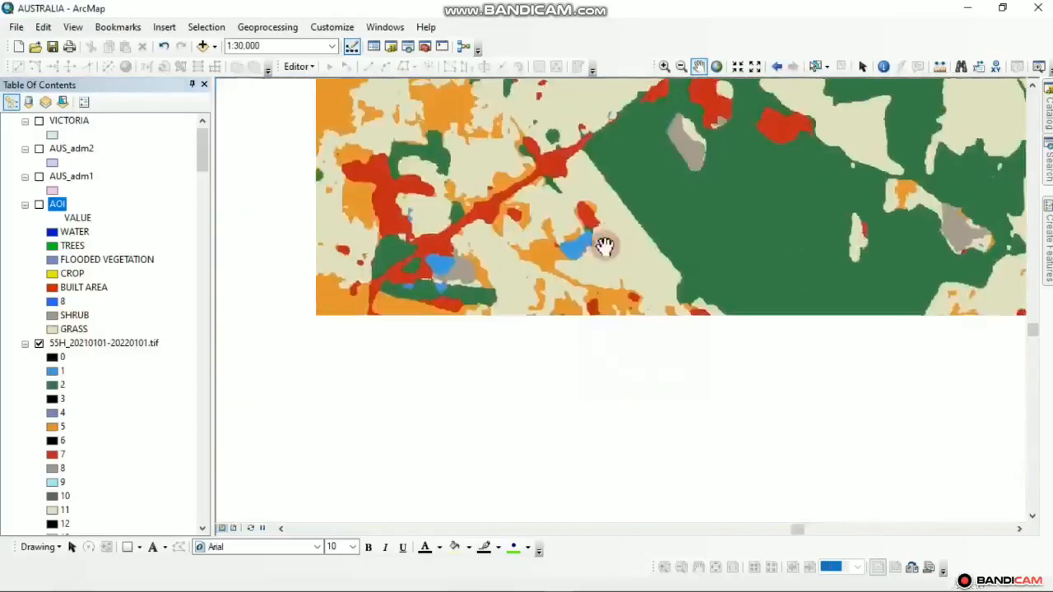
pyautogui.moveTo(536, 237); pyautogui.dragTo(572, 258)
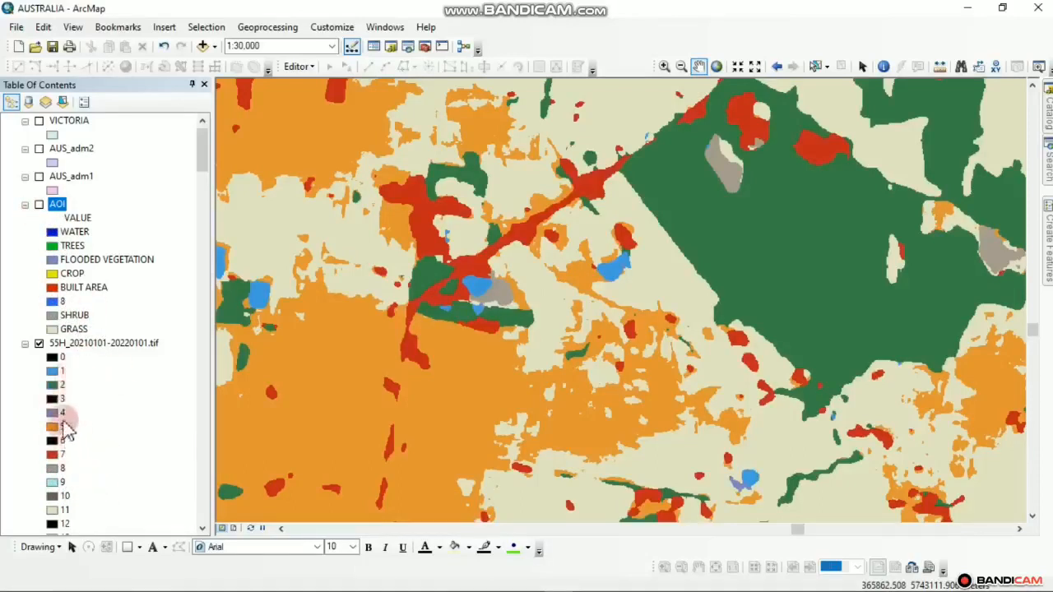
pyautogui.moveTo(227, 588)
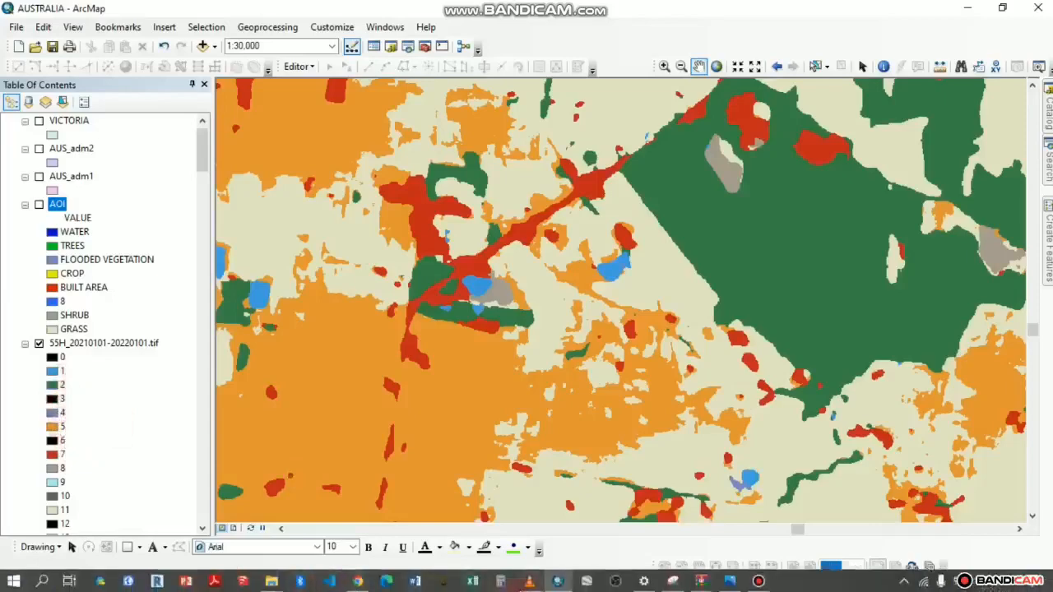
# Relabel value 8 of the AOI raster as SHRUB in its symbology and apply the change
pyautogui.rightClick(59, 206)
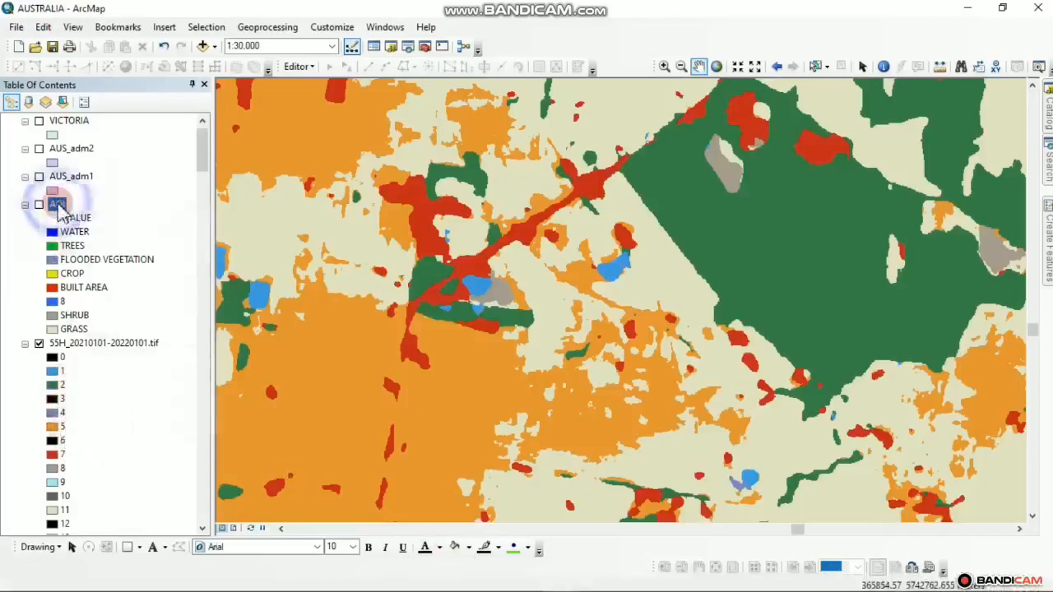
pyautogui.click(110, 429)
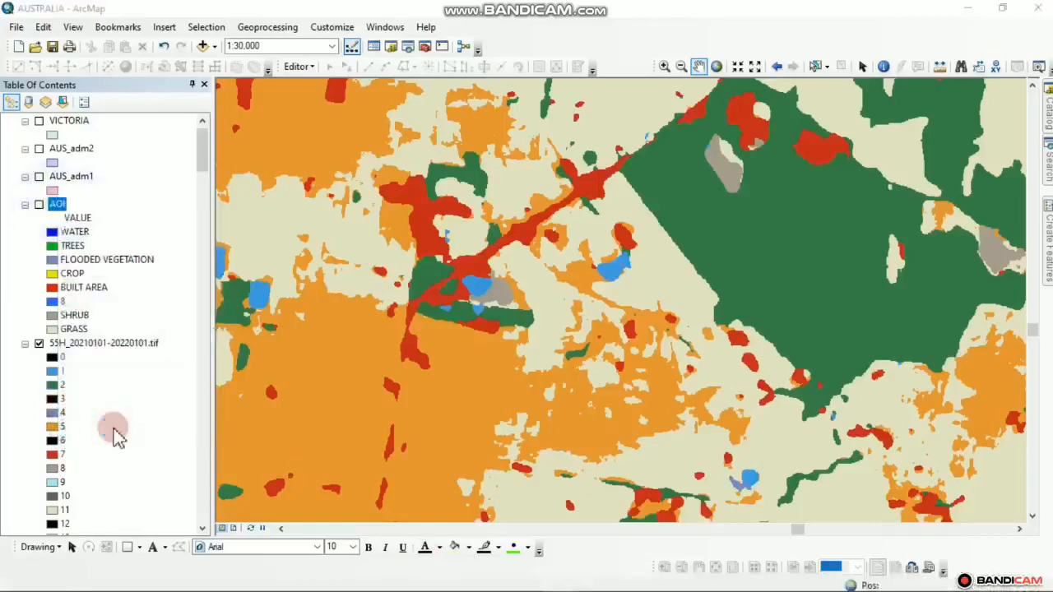
pyautogui.scroll(-1, 556, 367)
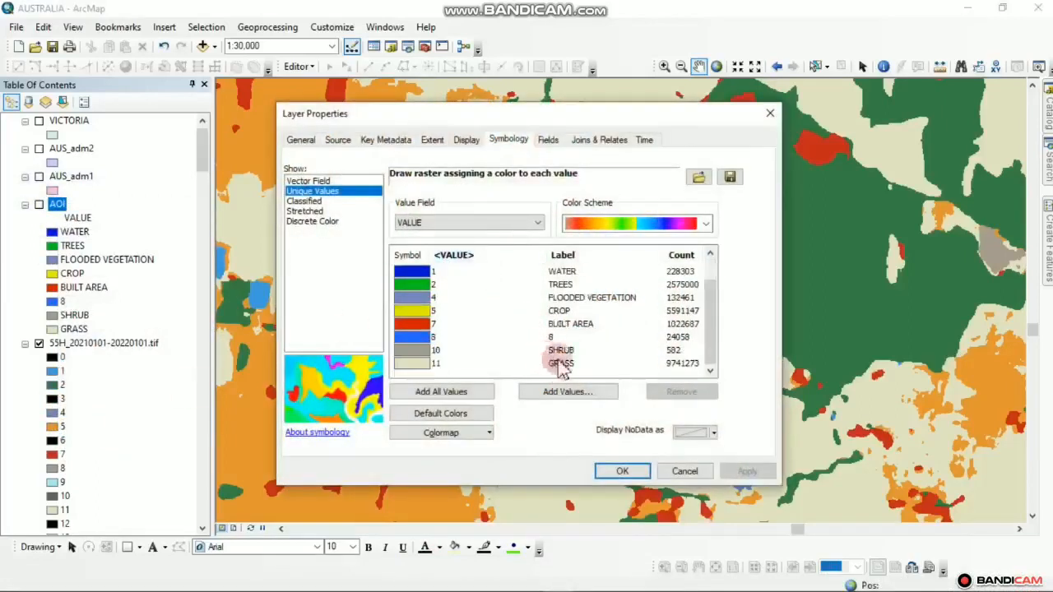
pyautogui.click(558, 339)
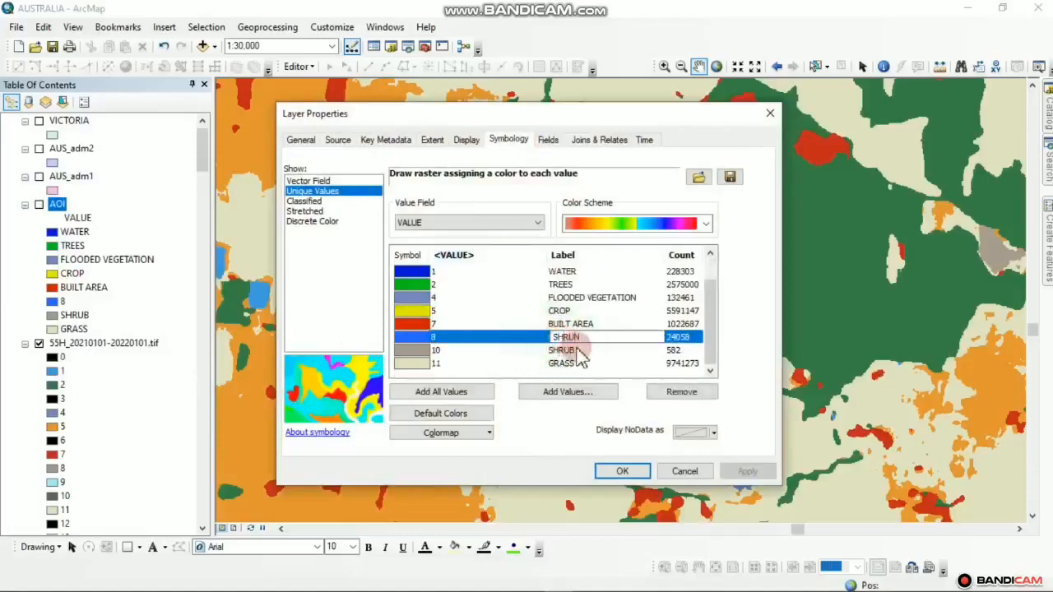
pyautogui.write('SHRUB')
pyautogui.press('Return')
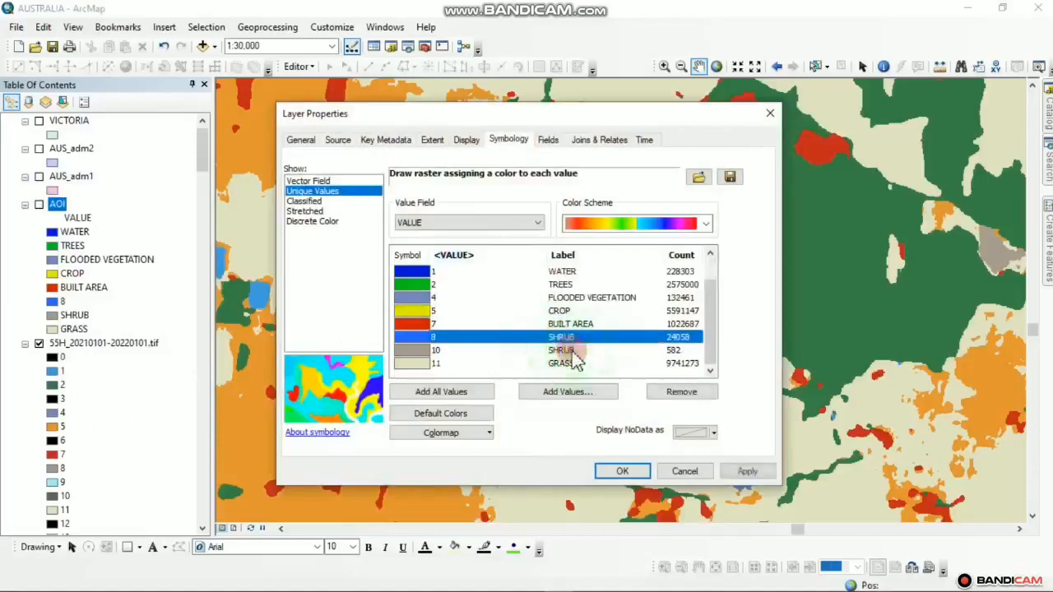
pyautogui.click(745, 472)
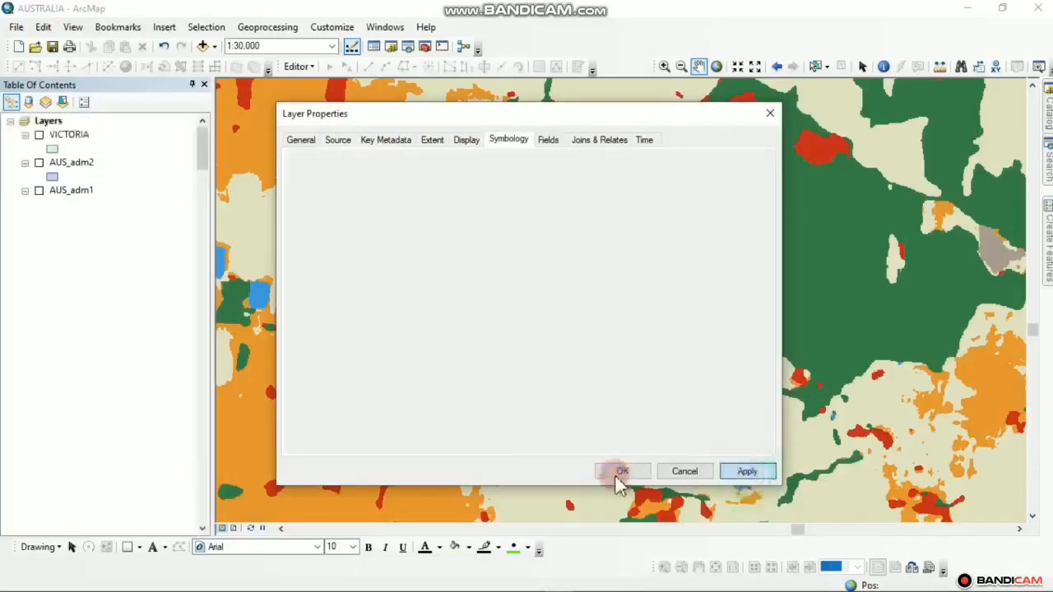
pyautogui.click(622, 472)
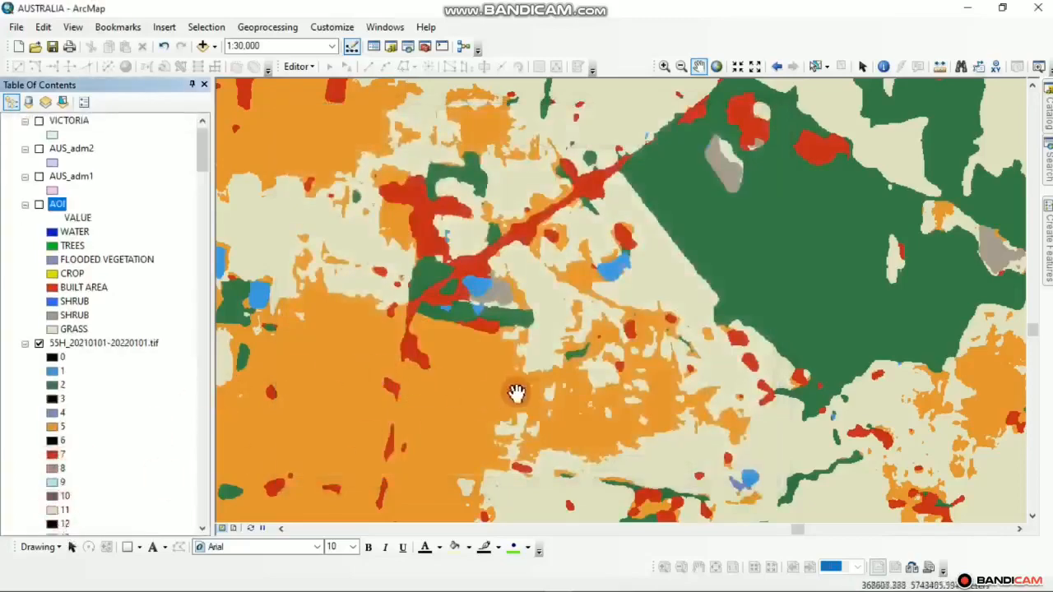
# Zoom out to 1:60,000, pan toward the north-east, and switch to the Sentinel-2 downloader
pyautogui.scroll(2, 536, 394)
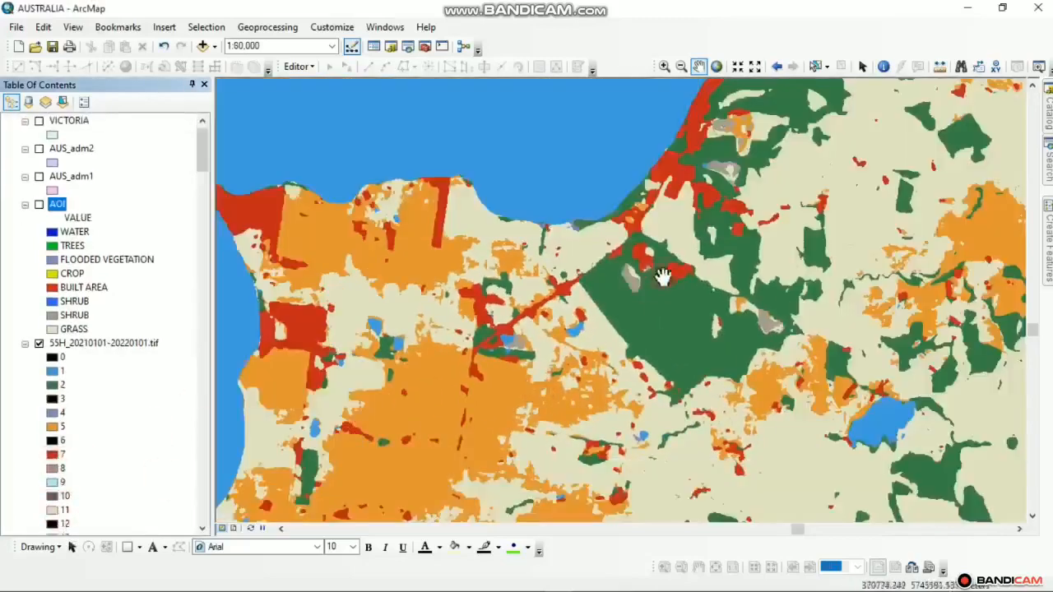
pyautogui.moveTo(878, 177); pyautogui.dragTo(651, 343)
pyautogui.moveTo(584, 360); pyautogui.dragTo(246, 484)
pyautogui.moveTo(398, 585)
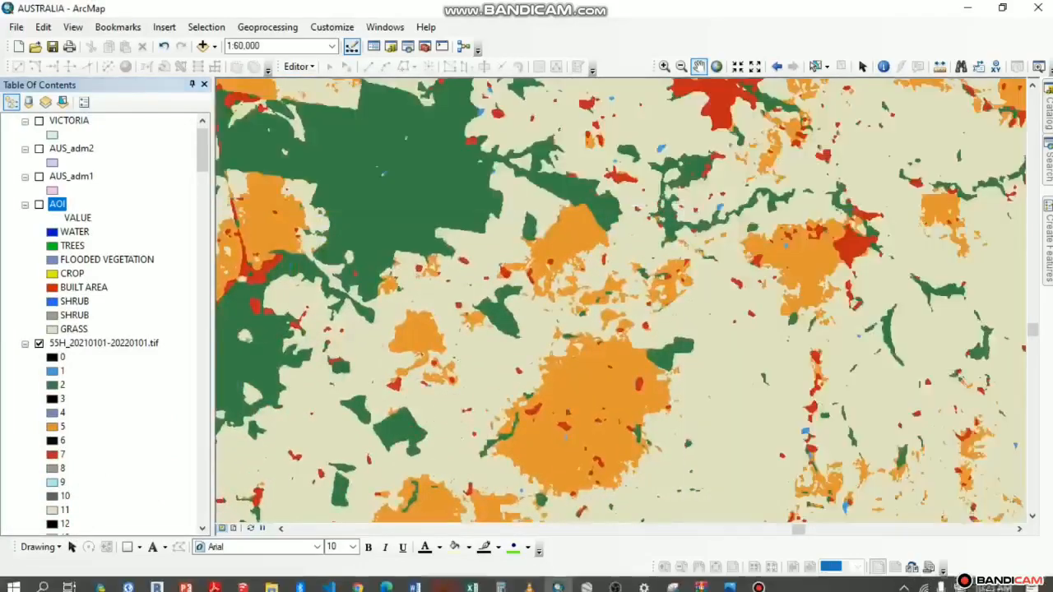
pyautogui.click(358, 581)
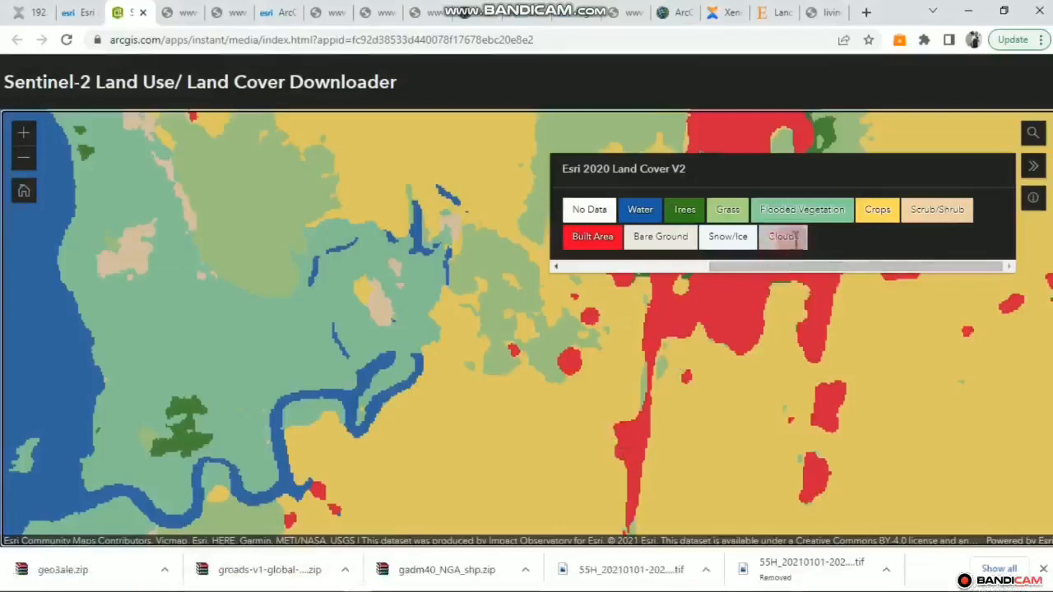
# Check the Clouds class in the downloader legend, then minimize Chrome and pan the ArcMap land-cover map
pyautogui.scroll(1, 403, 311)
pyautogui.scroll(-1, 426, 312)
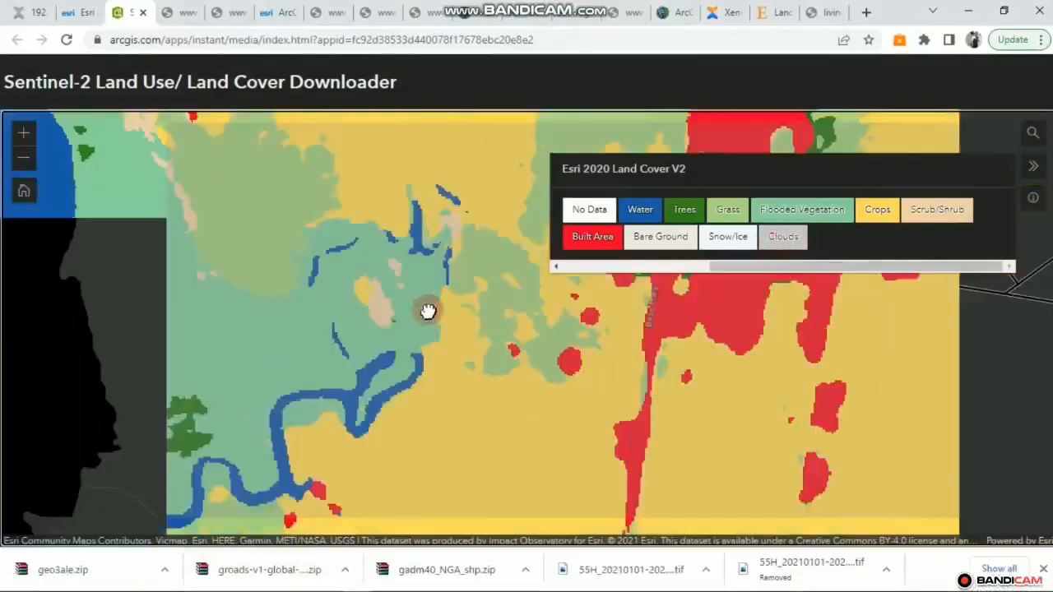
pyautogui.scroll(-2, 455, 265)
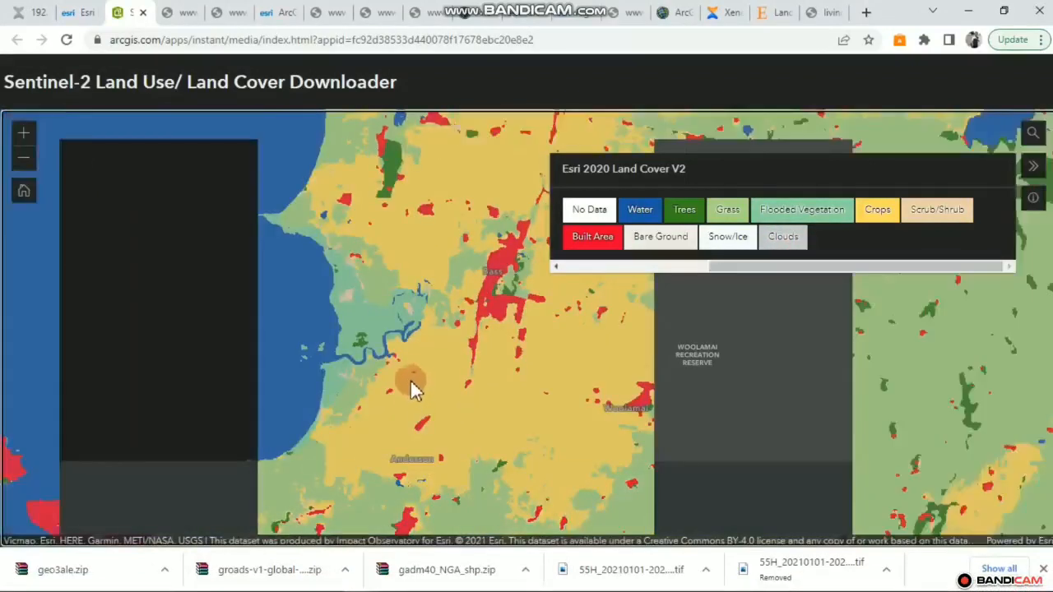
pyautogui.click(780, 238)
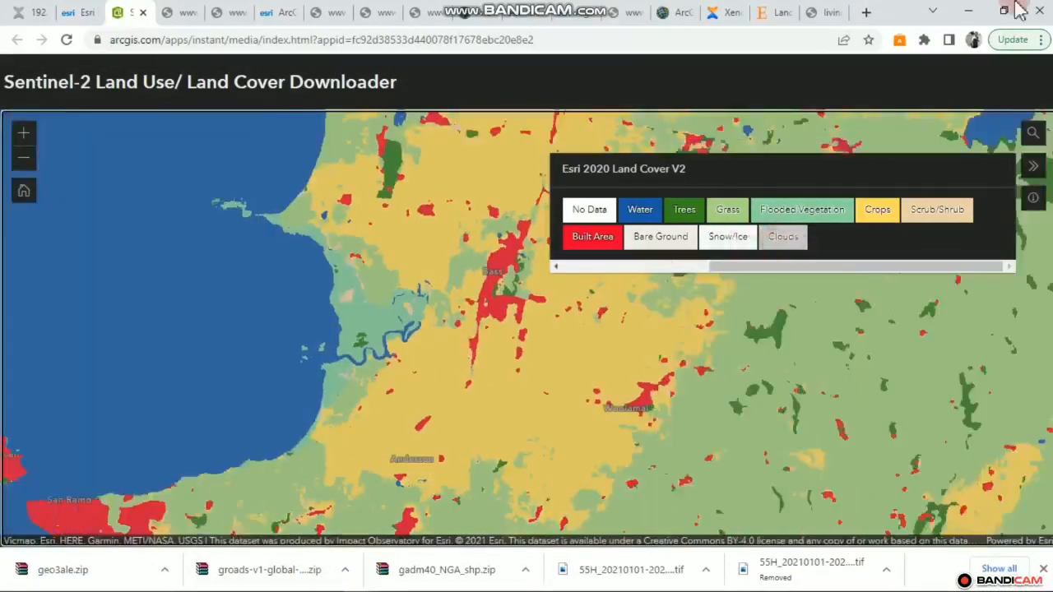
pyautogui.click(968, 12)
pyautogui.moveTo(301, 278); pyautogui.dragTo(413, 390)
# Zoom and pan the ArcMap raster to review the bay coastline
pyautogui.scroll(1, 510, 356)
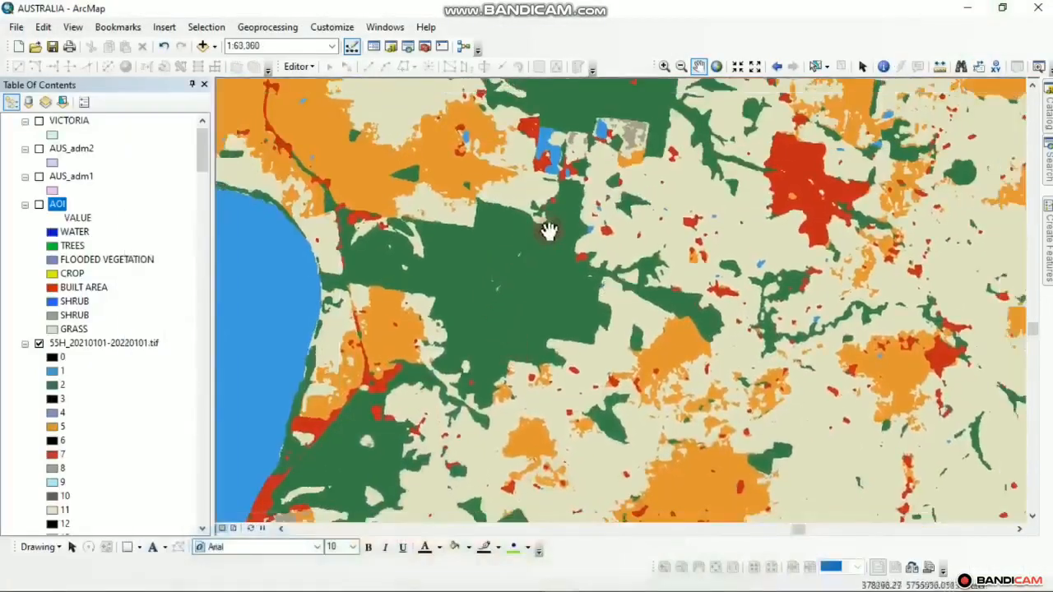
pyautogui.moveTo(546, 228); pyautogui.dragTo(460, 288)
pyautogui.scroll(-1, 457, 281)
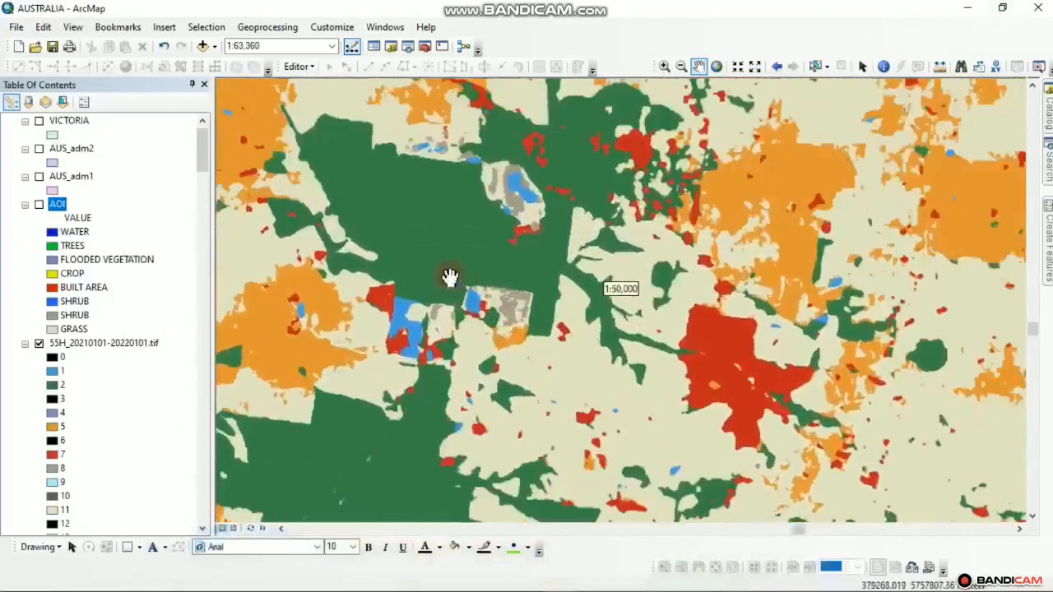
pyautogui.moveTo(352, 267); pyautogui.dragTo(524, 315)
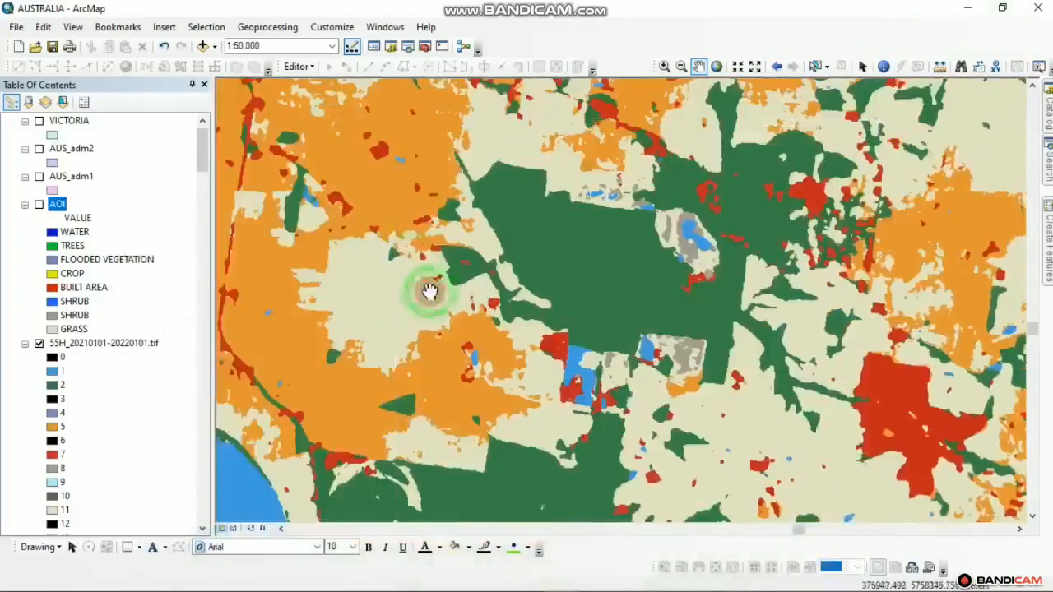
pyautogui.moveTo(431, 291); pyautogui.dragTo(507, 284)
pyautogui.moveTo(381, 363); pyautogui.dragTo(409, 294)
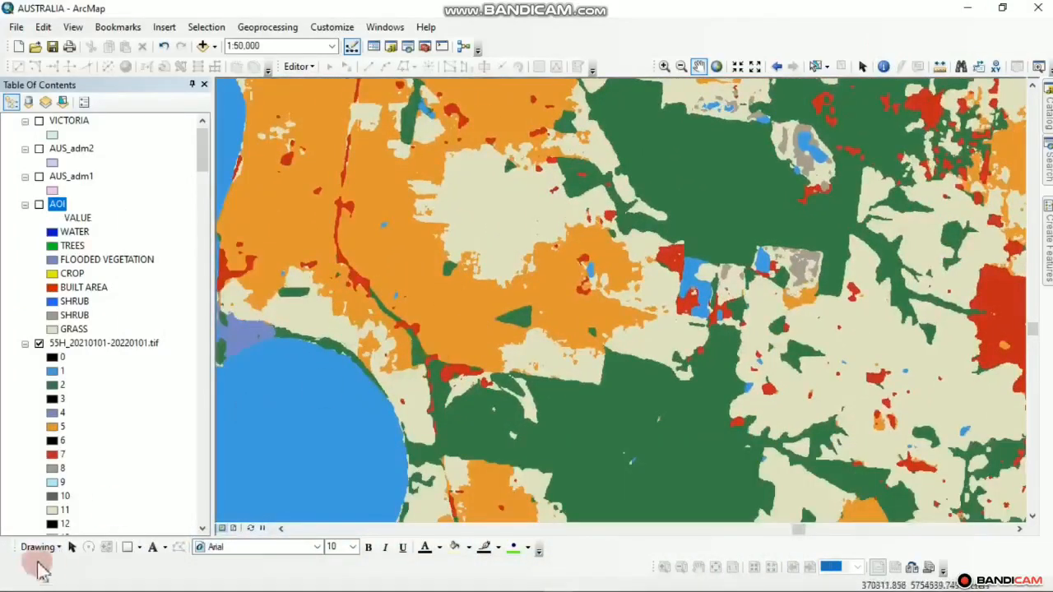
pyautogui.moveTo(317, 368); pyautogui.dragTo(443, 449)
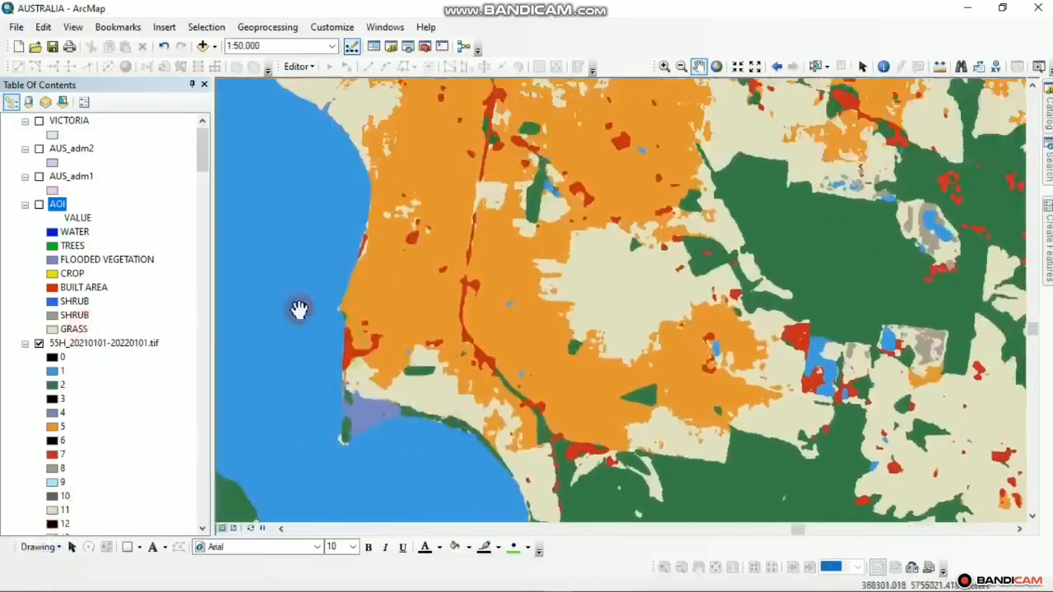
pyautogui.moveTo(299, 309); pyautogui.dragTo(297, 380)
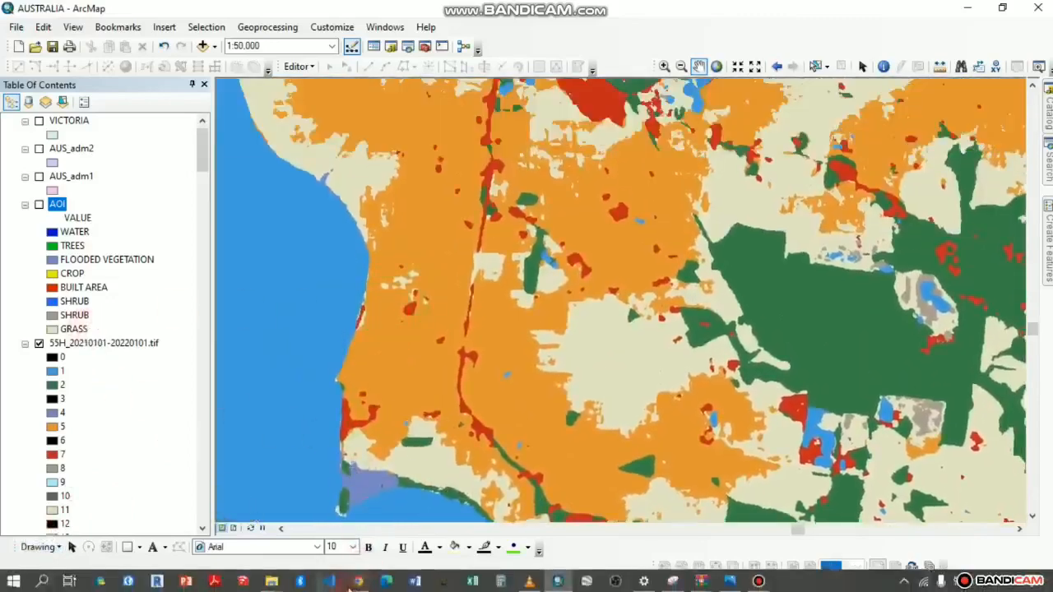
# Switch to the Sentinel-2 downloader and centre its reference map on the bay coastline
pyautogui.click(358, 582)
pyautogui.moveTo(387, 369); pyautogui.dragTo(423, 458)
pyautogui.scroll(-2, 449, 348)
# Pan the downloader map to Lang Lang and the crops and grass north of it, then return to ArcMap
pyautogui.moveTo(440, 247); pyautogui.dragTo(421, 402)
pyautogui.moveTo(321, 436); pyautogui.dragTo(278, 477)
pyautogui.moveTo(417, 399); pyautogui.dragTo(398, 475)
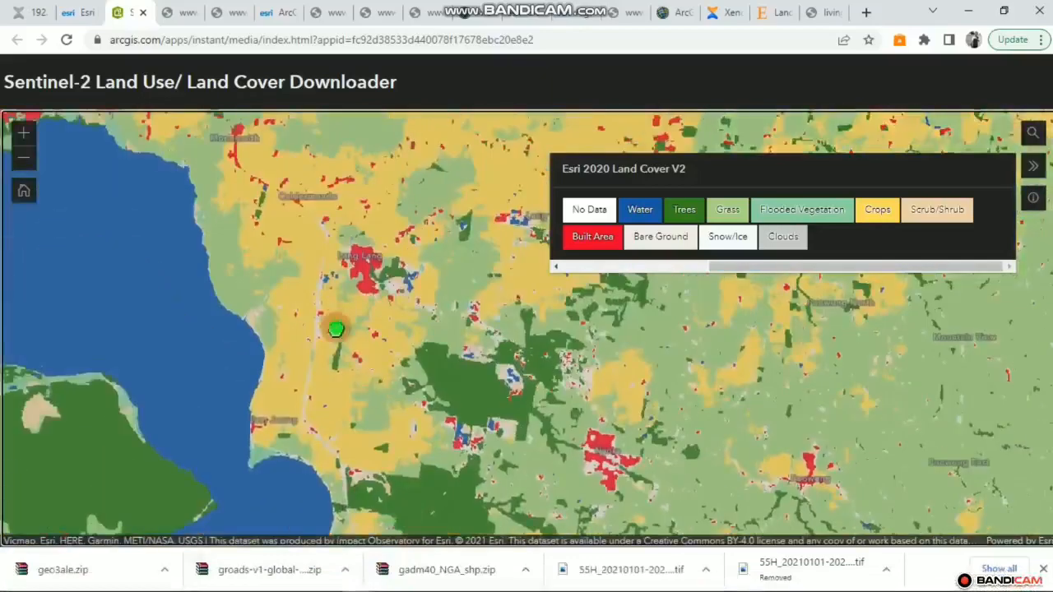
pyautogui.moveTo(335, 329); pyautogui.dragTo(327, 364)
pyautogui.scroll(4, 356, 325)
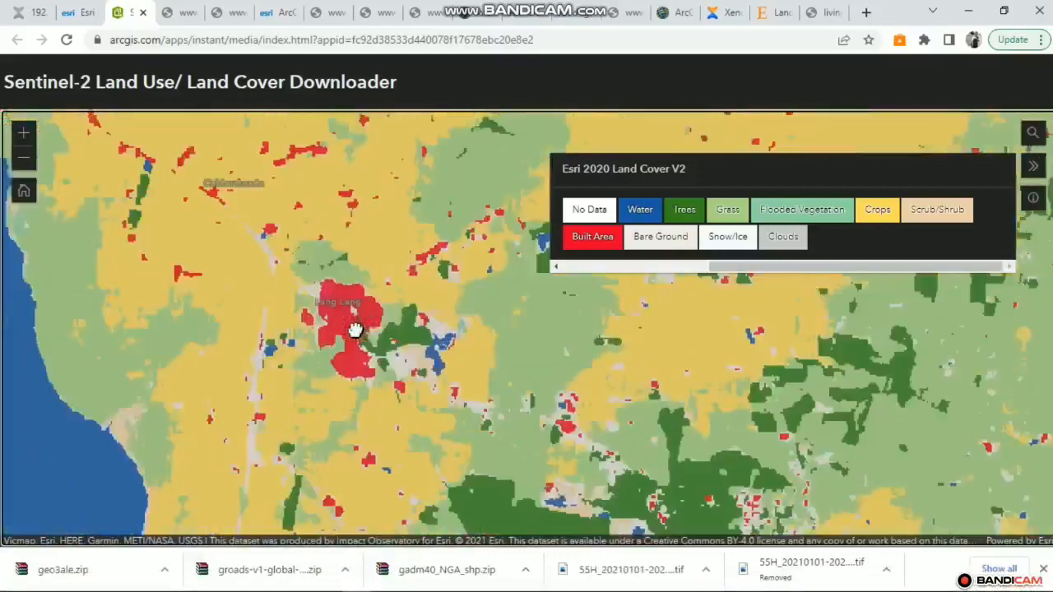
pyautogui.scroll(-2, 247, 229)
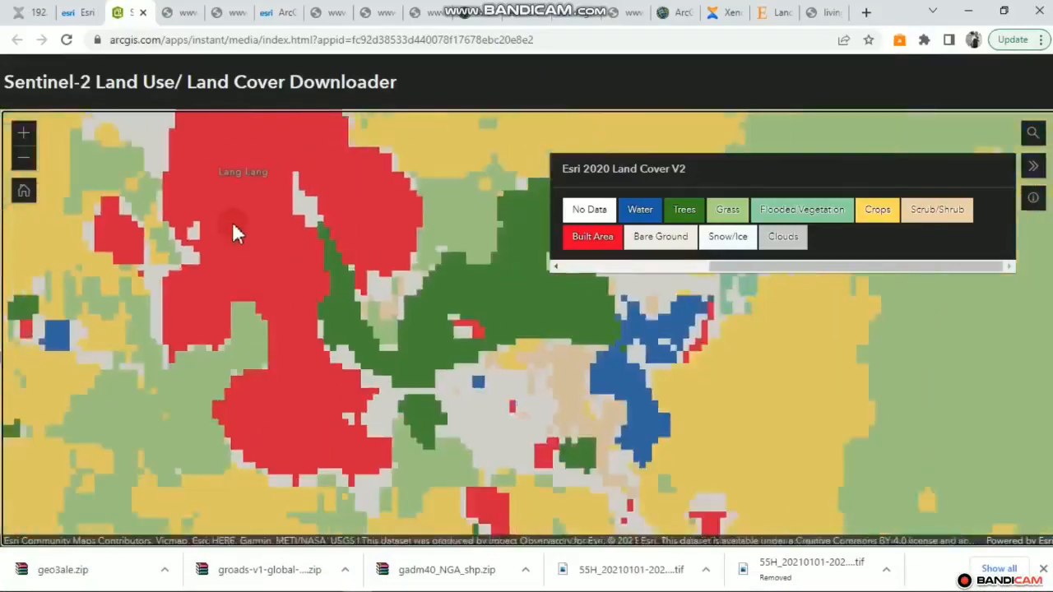
pyautogui.moveTo(235, 228); pyautogui.dragTo(233, 323)
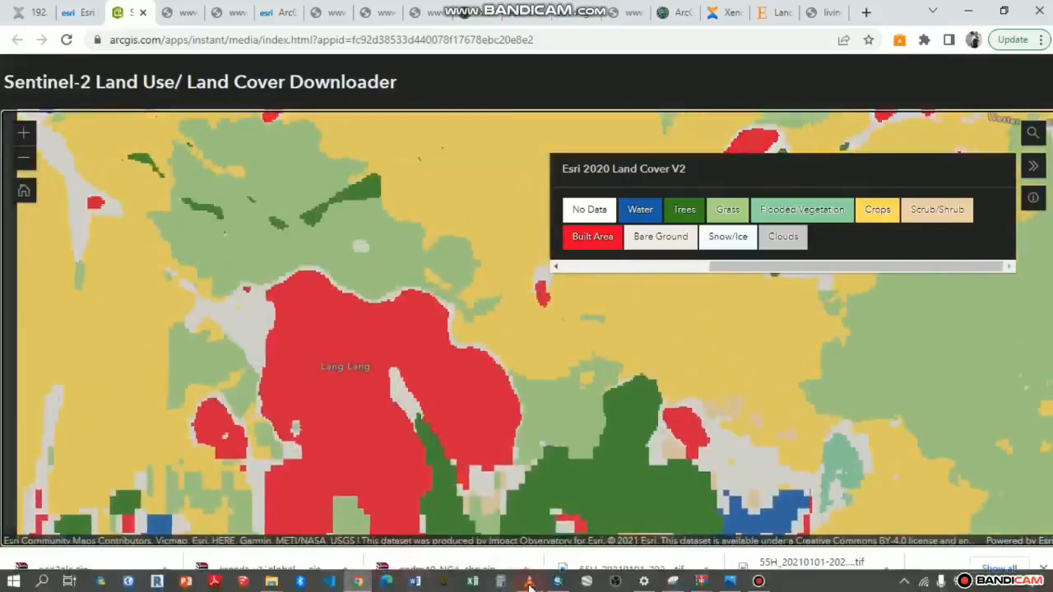
pyautogui.click(529, 581)
pyautogui.scroll(-4, 552, 370)
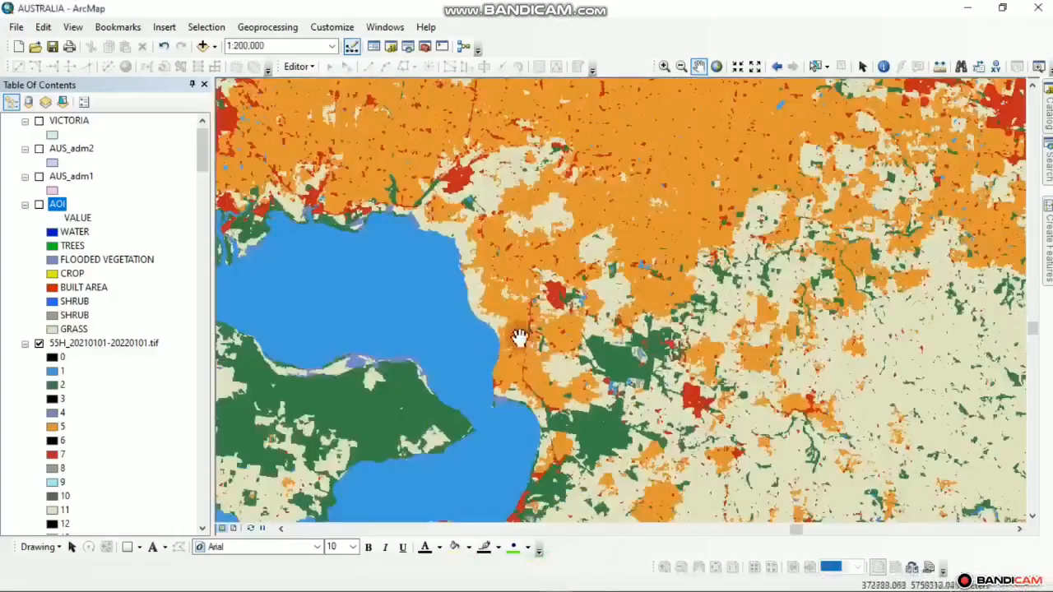
# Hide 55H_20210101-20220101.tif, show the AOI layer, and zoom into its crop, grass and built-area patches
pyautogui.moveTo(522, 338); pyautogui.dragTo(631, 336)
pyautogui.moveTo(569, 307); pyautogui.dragTo(445, 350)
pyautogui.moveTo(526, 312); pyautogui.dragTo(768, 313)
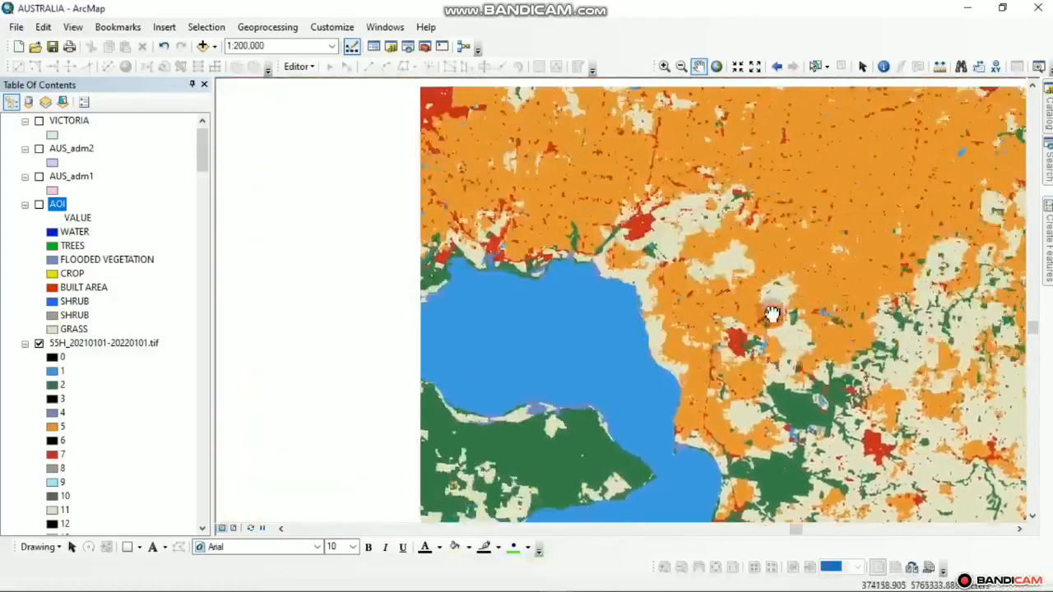
pyautogui.scroll(2, 673, 199)
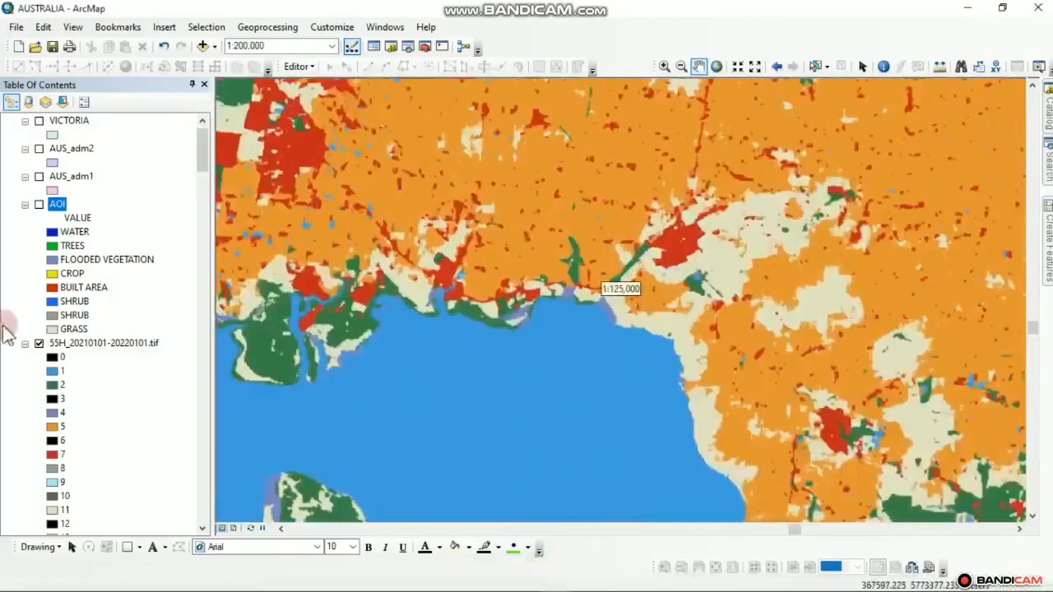
pyautogui.click(38, 343)
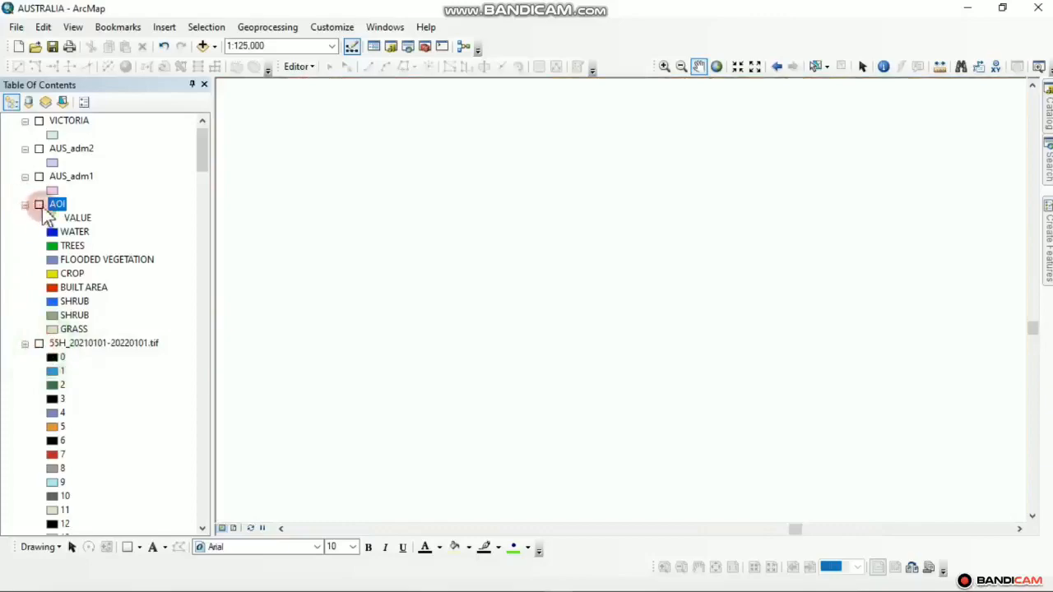
pyautogui.click(38, 204)
pyautogui.moveTo(798, 386)
pyautogui.mouseDown()
pyautogui.moveTo(540, 239)
pyautogui.moveTo(536, 209)
pyautogui.mouseUp()
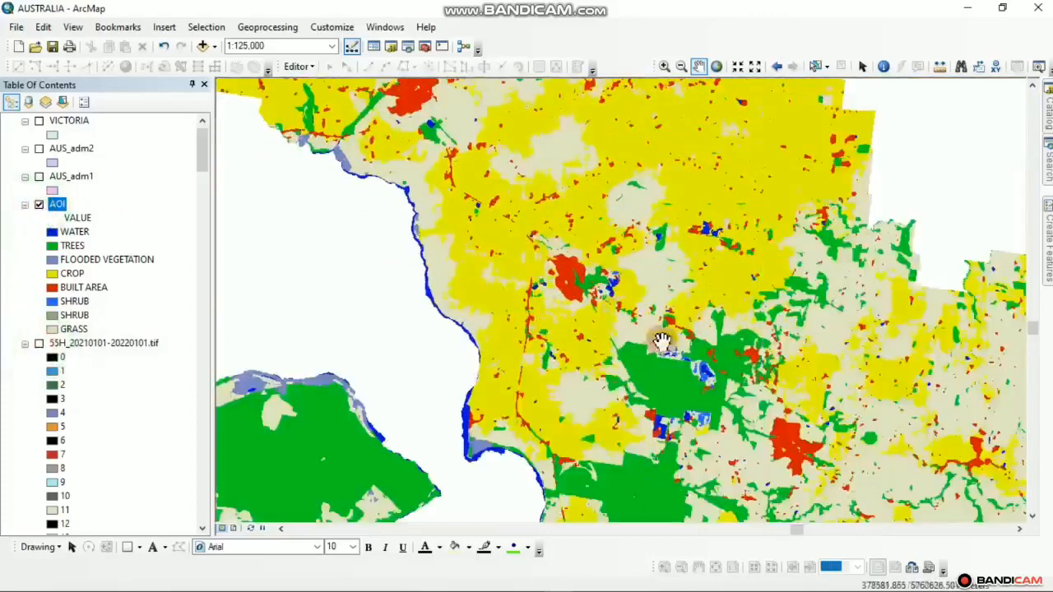
pyautogui.scroll(-3, 662, 341)
pyautogui.scroll(3, 625, 303)
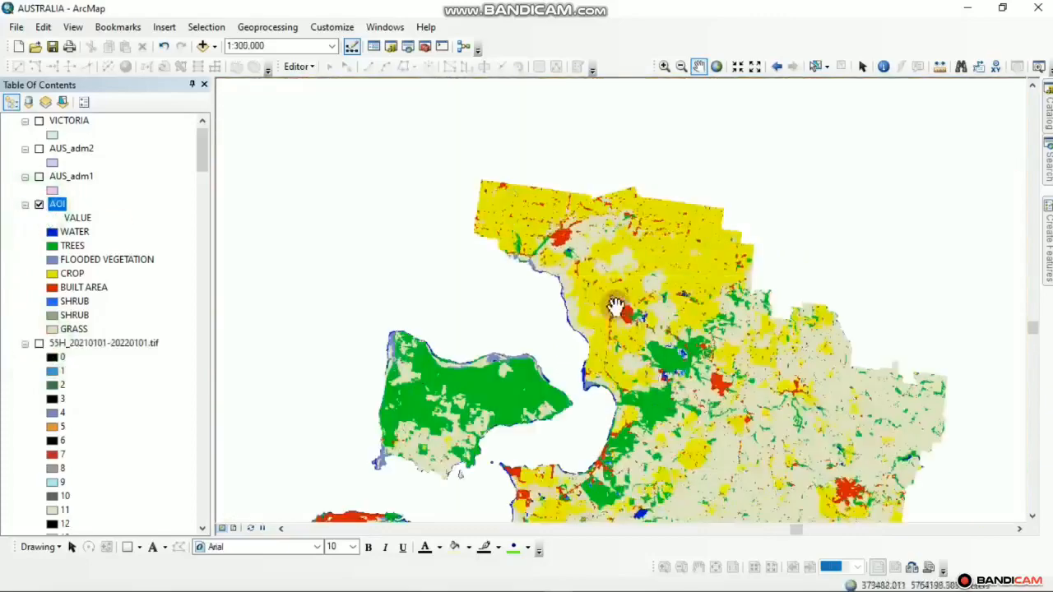
pyautogui.scroll(2, 627, 302)
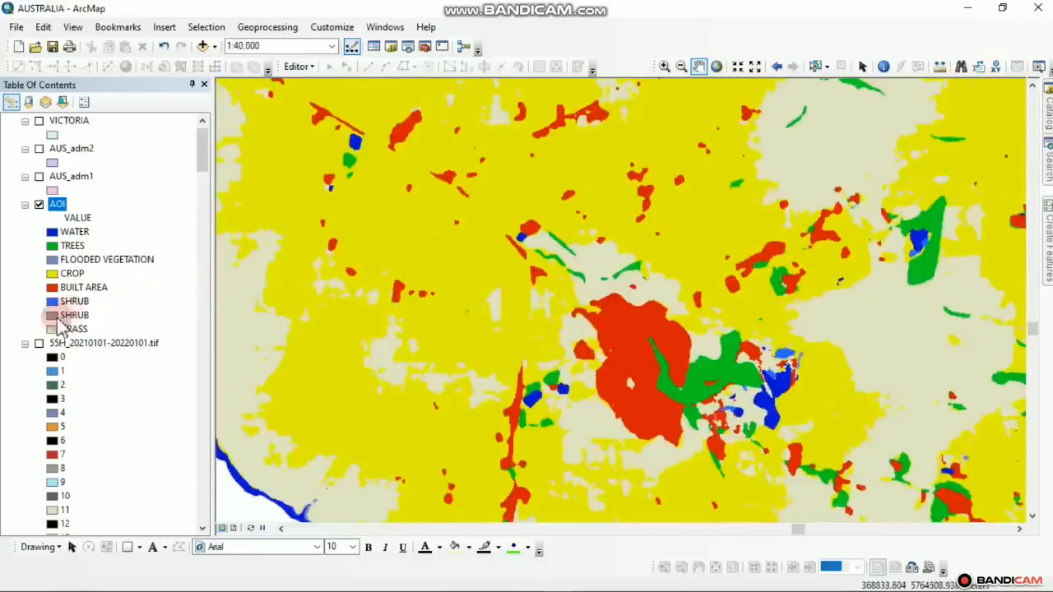
# Set the second SHRUB class colour to black (RGB 0, 0, 0)
pyautogui.click(52, 317)
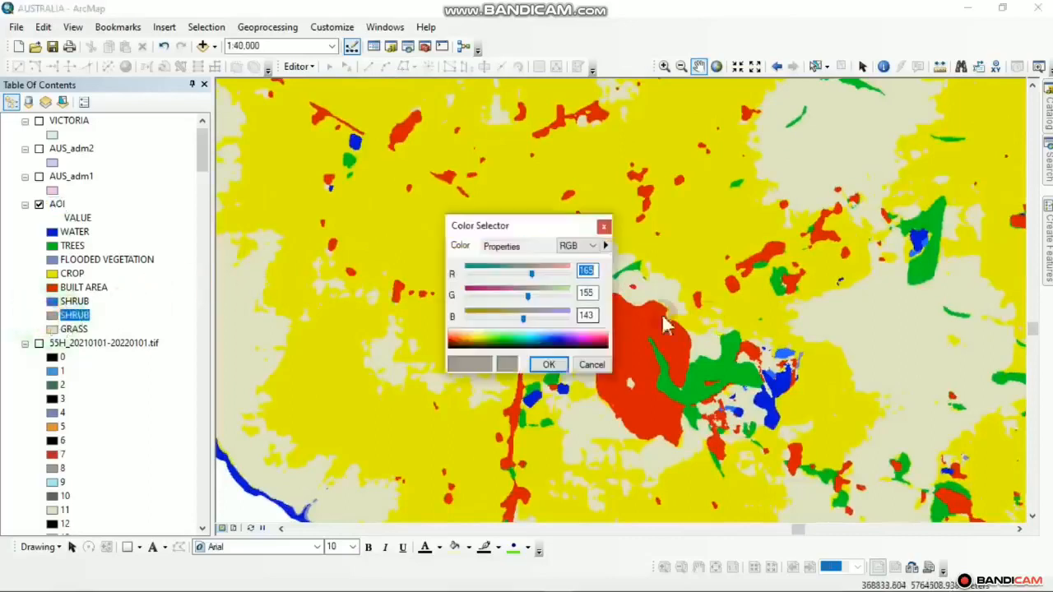
pyautogui.click(452, 348)
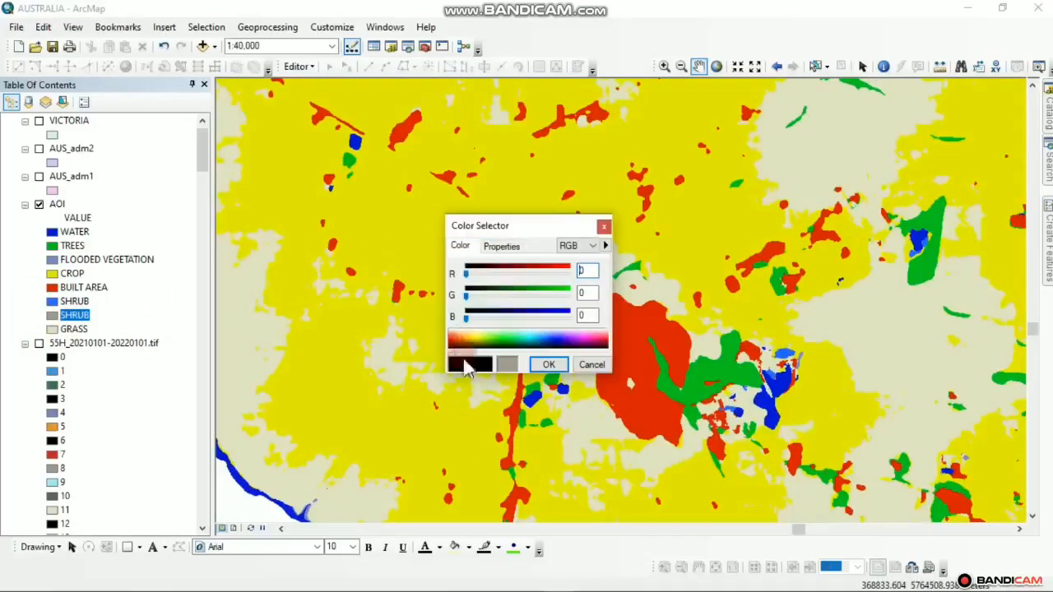
pyautogui.click(548, 365)
pyautogui.scroll(3, 616, 346)
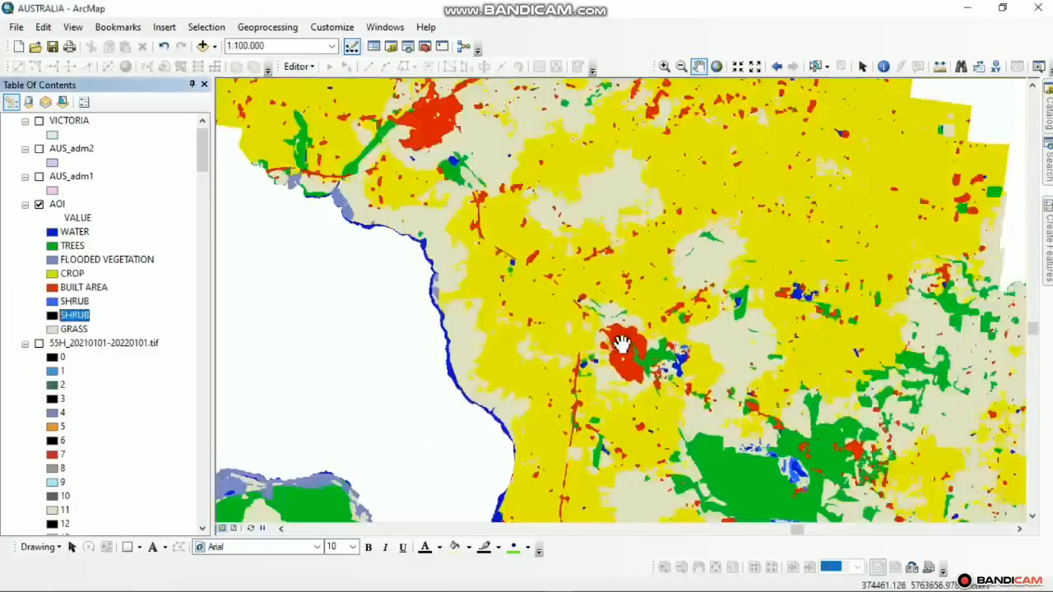
# Pan and zoom the AOI map toward the southern coast to review the recoloured classes
pyautogui.moveTo(536, 263); pyautogui.dragTo(611, 404)
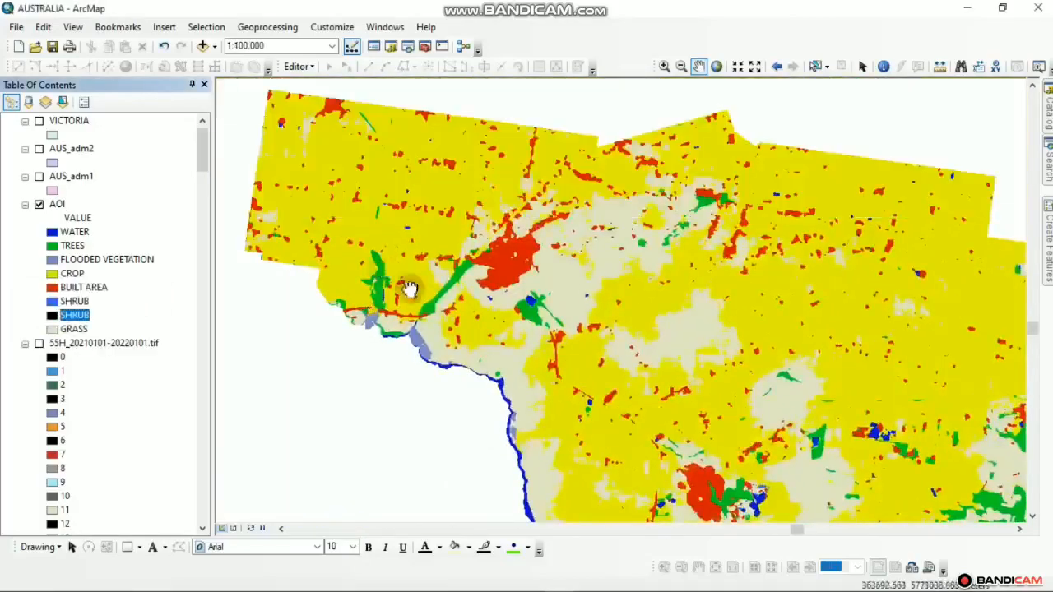
pyautogui.moveTo(410, 289); pyautogui.dragTo(495, 380)
pyautogui.moveTo(710, 389); pyautogui.dragTo(257, 160)
pyautogui.moveTo(485, 504); pyautogui.dragTo(708, 255)
pyautogui.moveTo(581, 494); pyautogui.dragTo(686, 230)
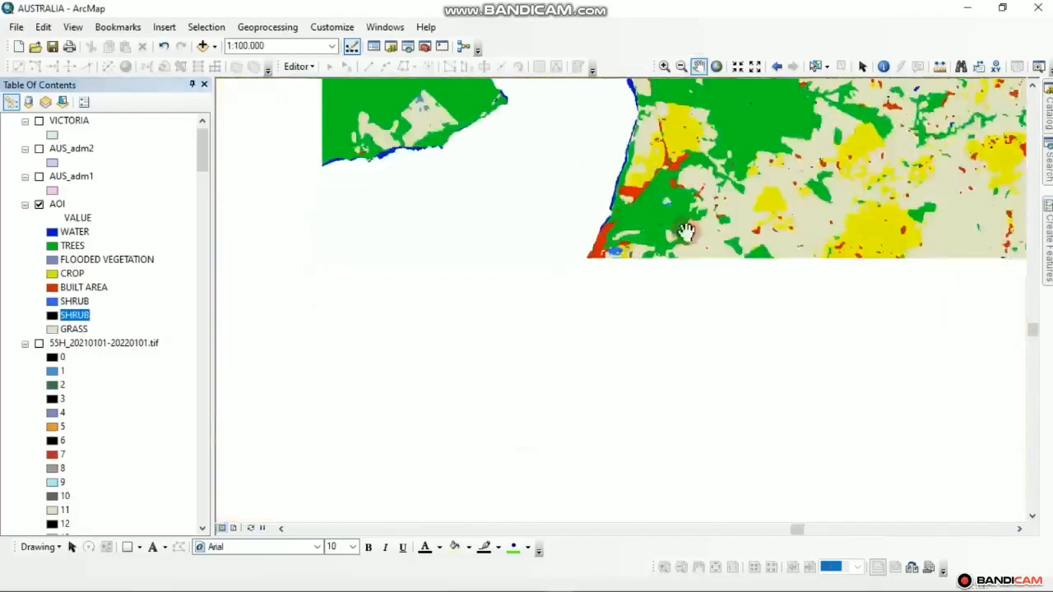
pyautogui.scroll(2, 625, 274)
pyautogui.scroll(1, 625, 274)
pyautogui.moveTo(666, 353); pyautogui.dragTo(638, 181)
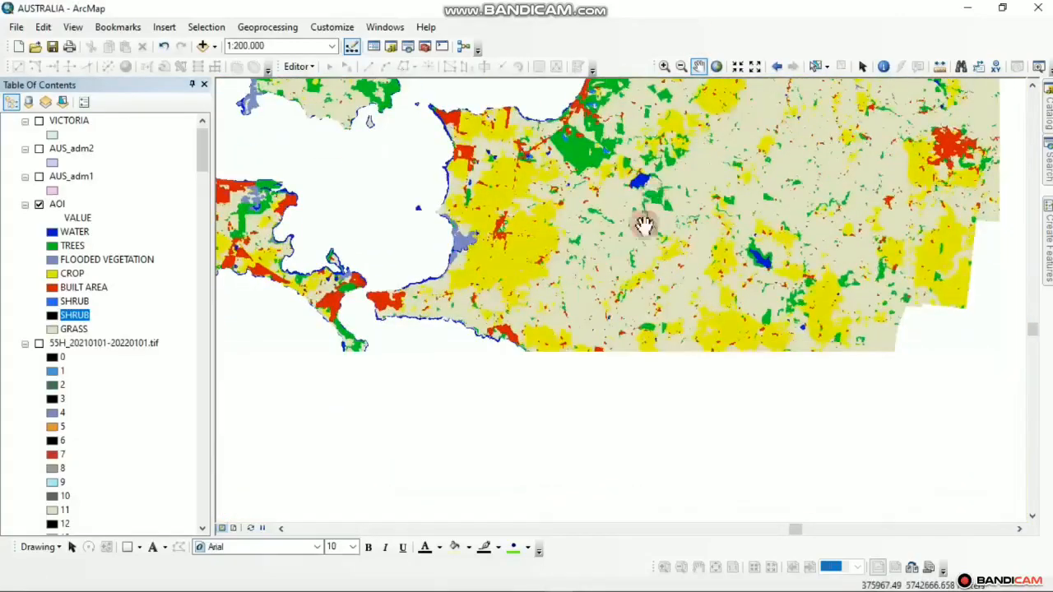
pyautogui.moveTo(425, 262); pyautogui.dragTo(587, 338)
pyautogui.moveTo(746, 309); pyautogui.dragTo(326, 266)
pyautogui.moveTo(437, 275); pyautogui.dragTo(653, 275)
# Pan over the southern coast and lower peninsula, then bring up the AOI layer's context menu
pyautogui.moveTo(631, 404); pyautogui.dragTo(159, 211)
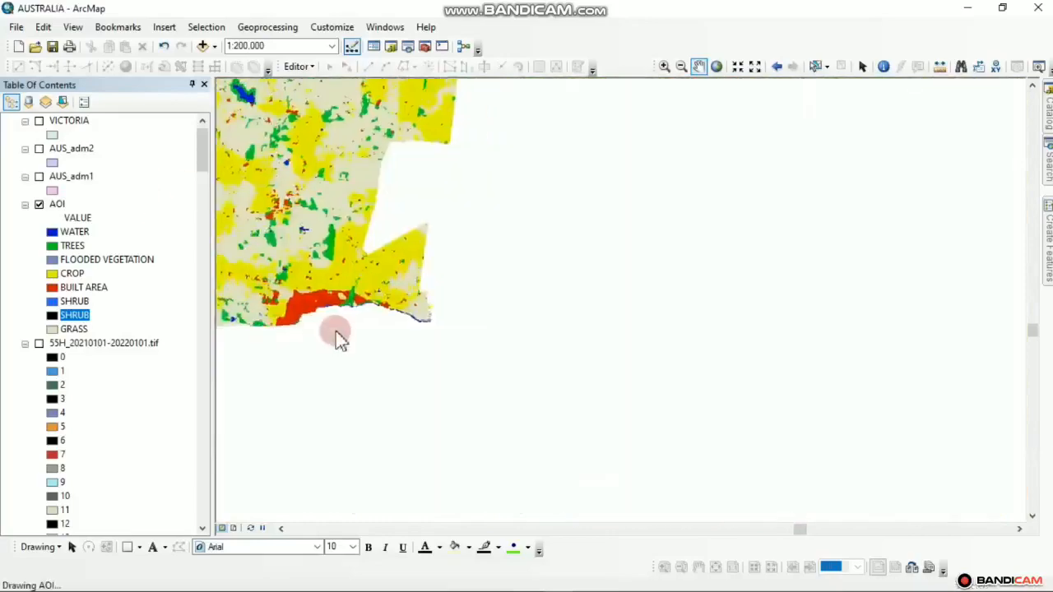
pyautogui.moveTo(309, 297); pyautogui.dragTo(493, 460)
pyautogui.moveTo(391, 220); pyautogui.dragTo(378, 455)
pyautogui.moveTo(374, 349); pyautogui.dragTo(529, 535)
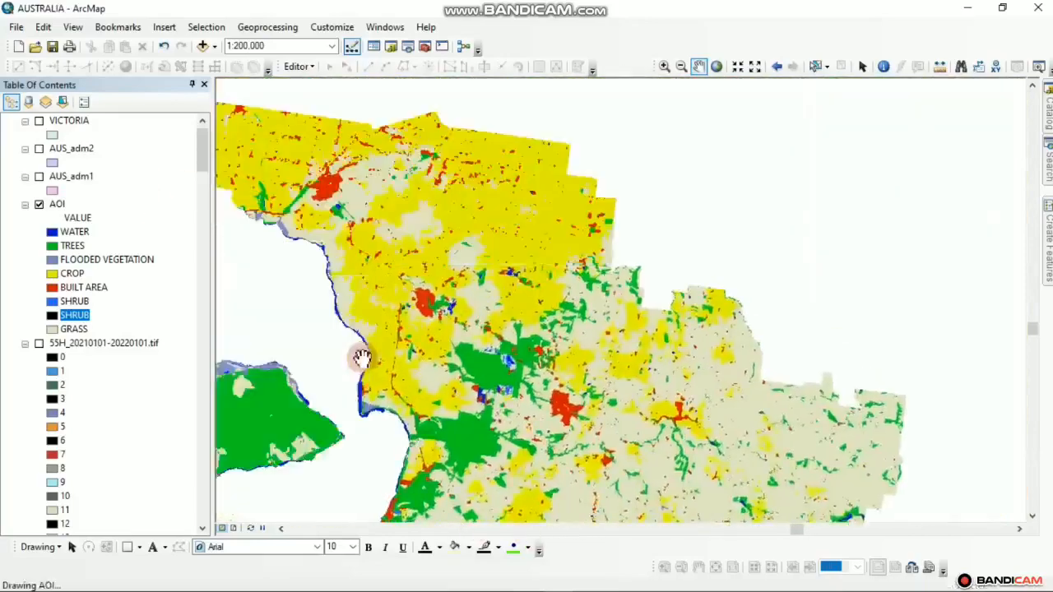
pyautogui.moveTo(310, 306); pyautogui.dragTo(546, 360)
pyautogui.moveTo(507, 298); pyautogui.dragTo(530, 222)
pyautogui.moveTo(442, 506); pyautogui.dragTo(603, 199)
pyautogui.moveTo(392, 388); pyautogui.dragTo(378, 301)
pyautogui.moveTo(507, 301); pyautogui.dragTo(161, 315)
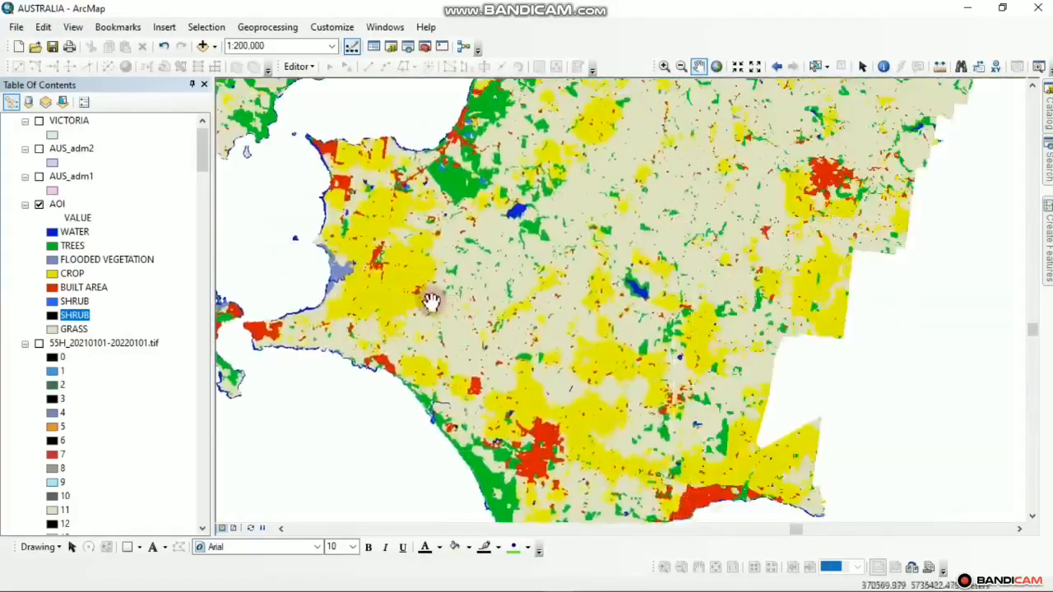
pyautogui.moveTo(433, 302); pyautogui.dragTo(547, 325)
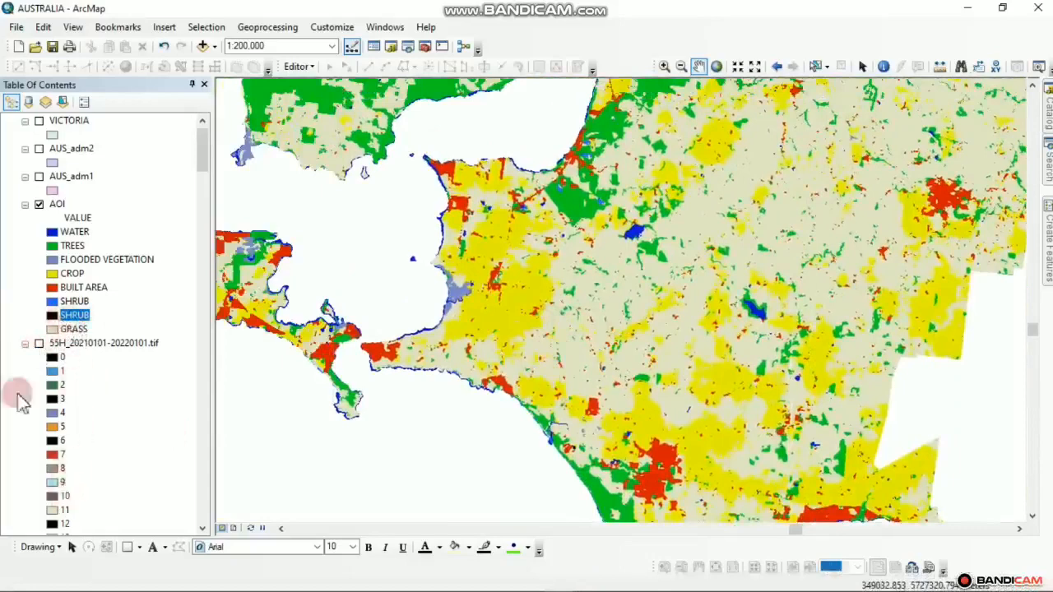
pyautogui.rightClick(56, 205)
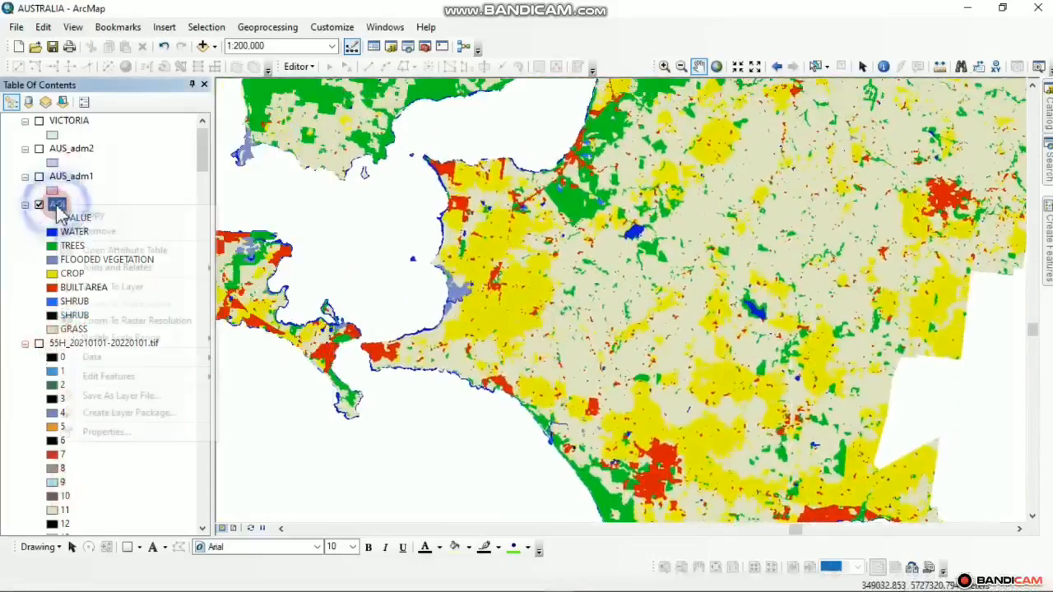
# Relabel value 10 as BARE and confirm GRASS for value 11 in the AOI symbology
pyautogui.click(129, 438)
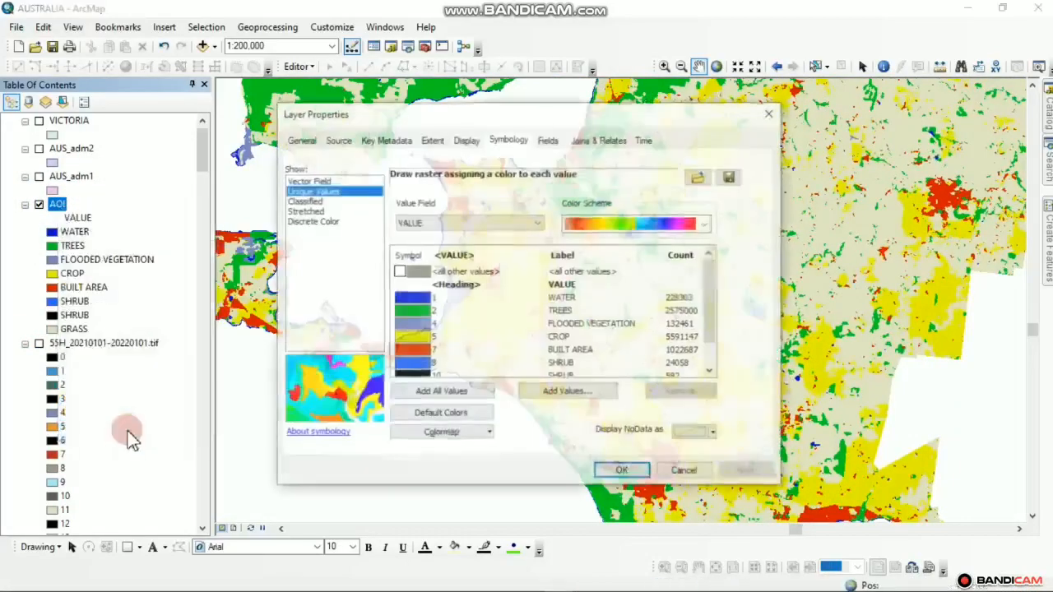
pyautogui.scroll(-1, 568, 362)
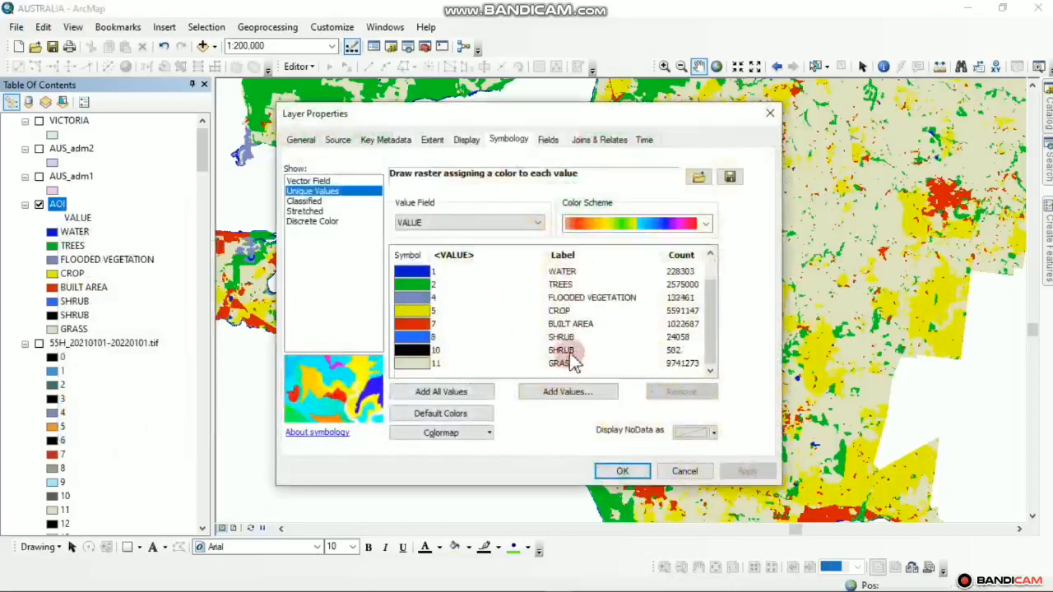
pyautogui.doubleClick(572, 352)
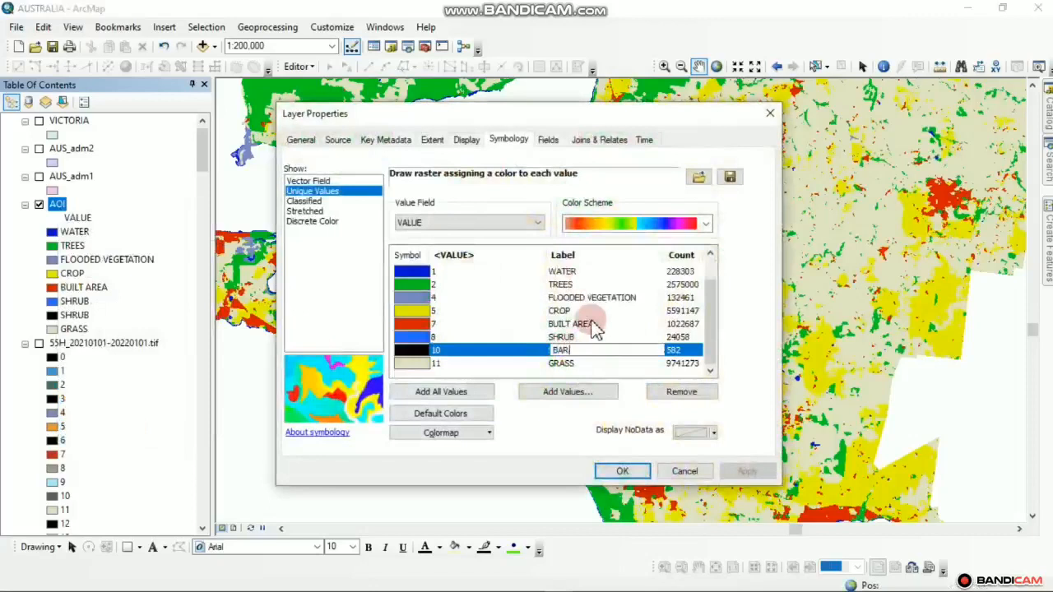
pyautogui.click(619, 475)
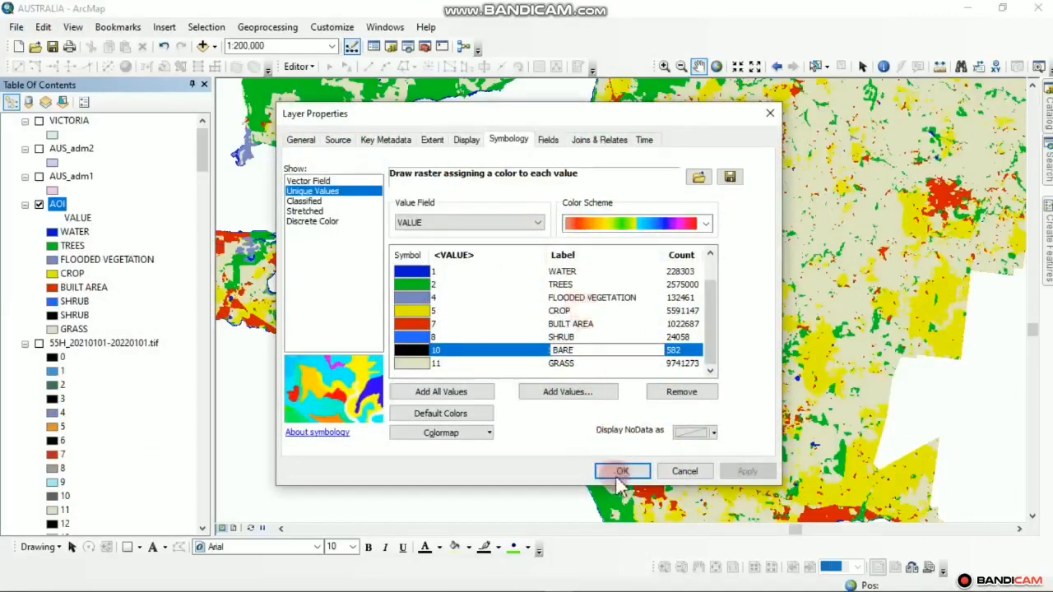
pyautogui.doubleClick(579, 362)
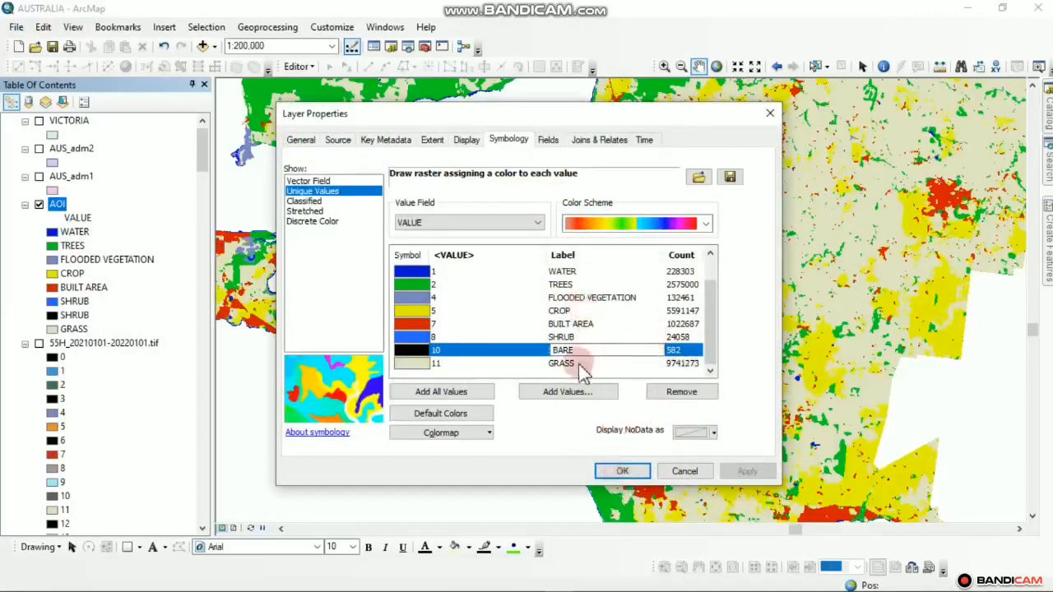
pyautogui.click(735, 467)
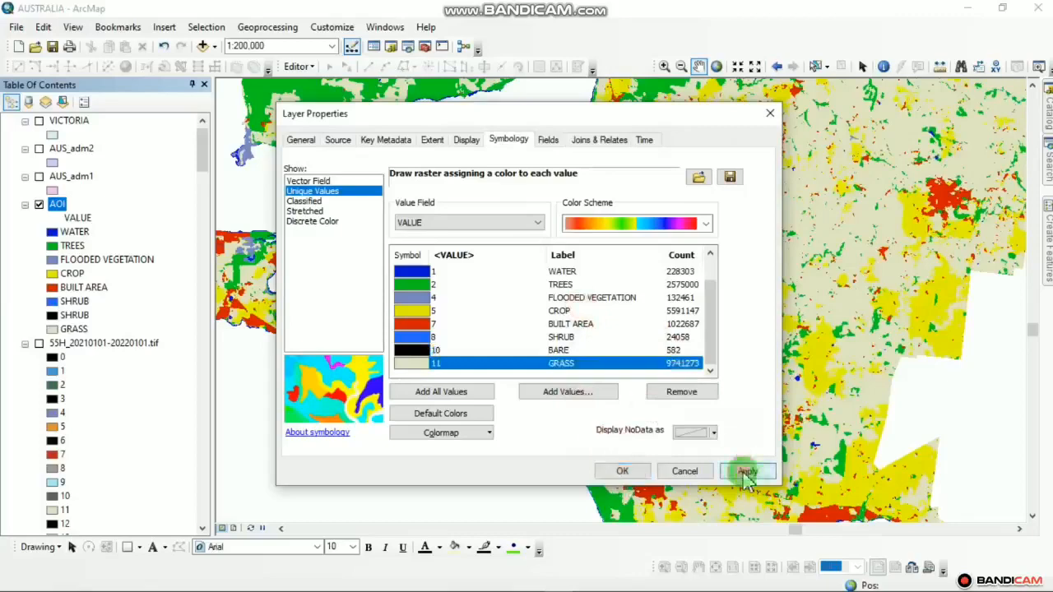
pyautogui.click(623, 473)
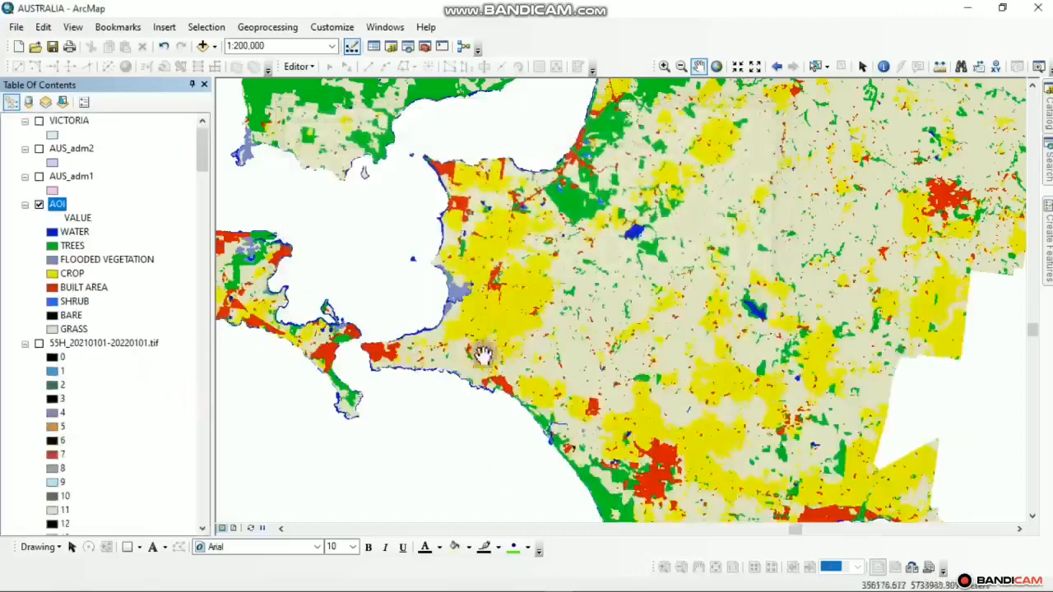
pyautogui.scroll(-2, 529, 366)
pyautogui.moveTo(366, 362); pyautogui.dragTo(486, 310)
pyautogui.moveTo(410, 159); pyautogui.dragTo(423, 313)
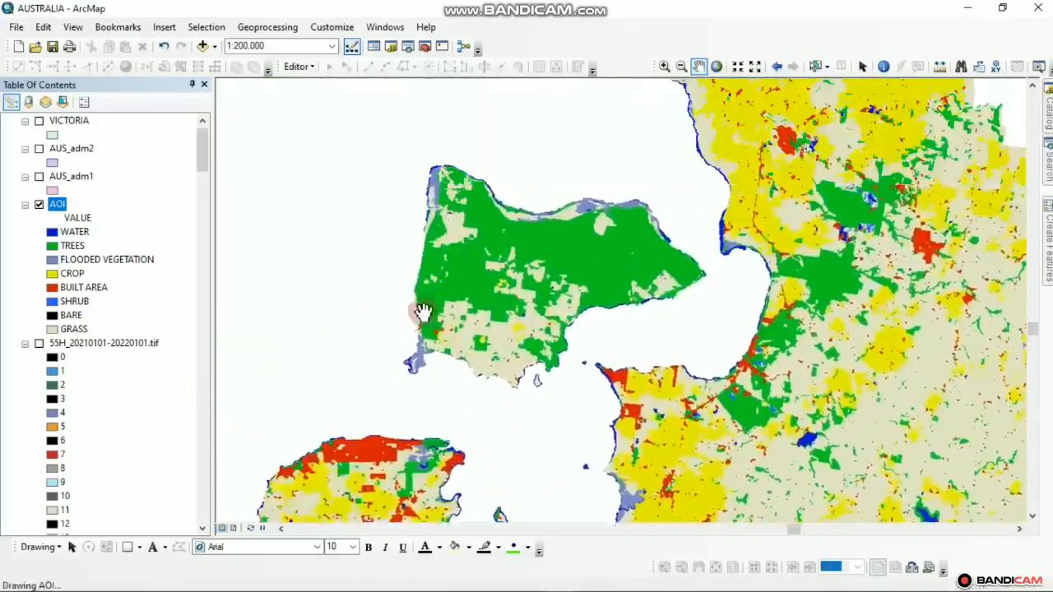
pyautogui.moveTo(583, 279); pyautogui.dragTo(588, 348)
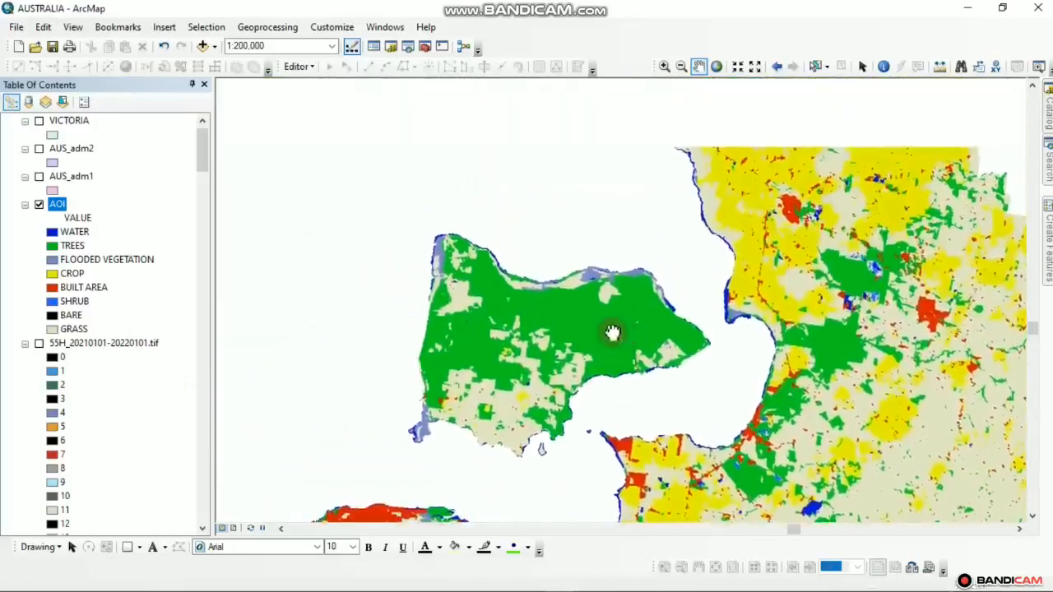
pyautogui.moveTo(625, 379); pyautogui.dragTo(403, 333)
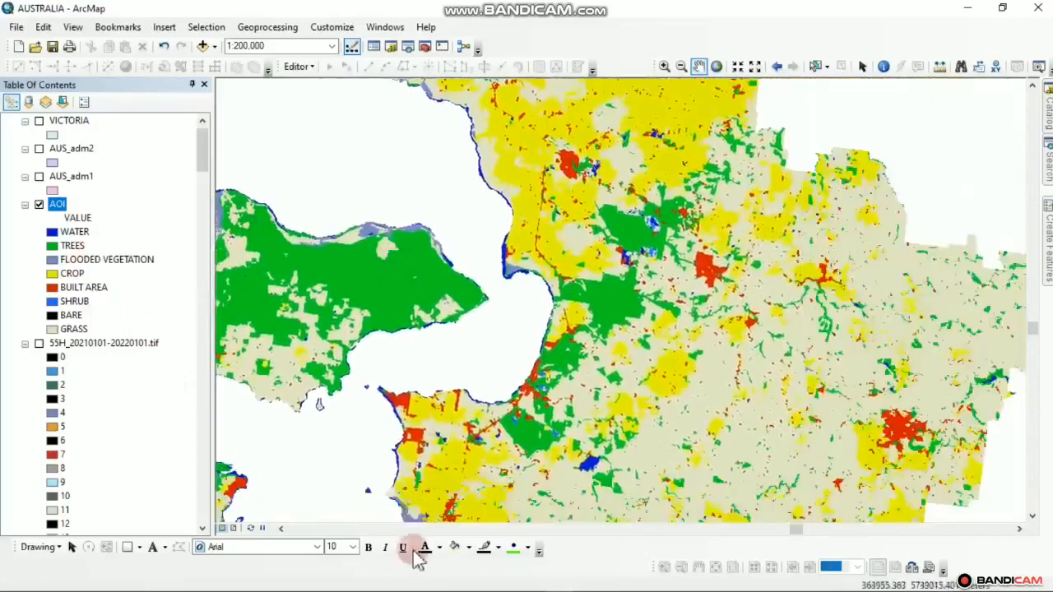
pyautogui.click(356, 582)
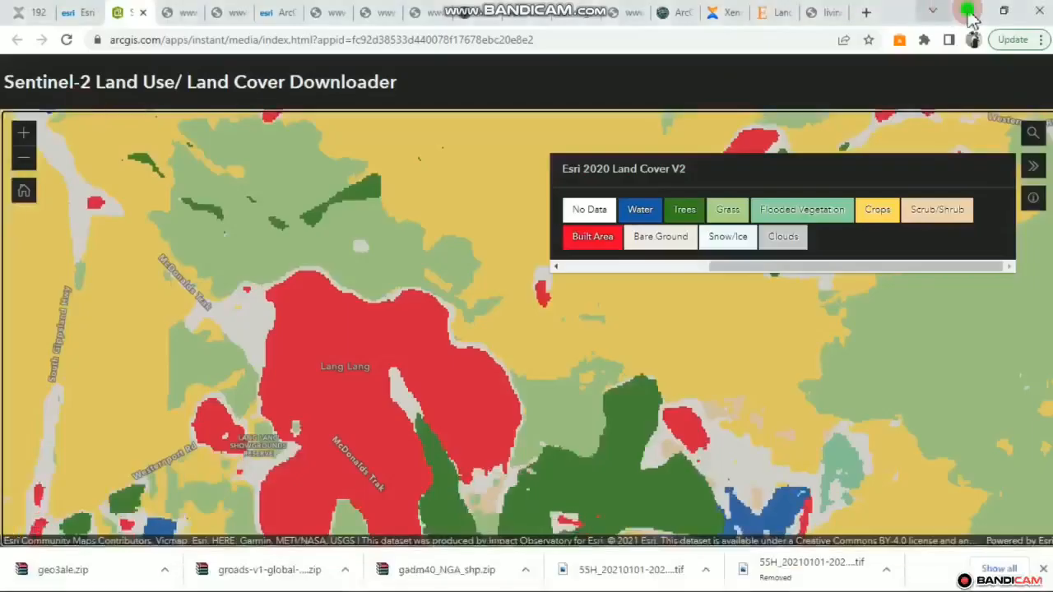
pyautogui.click(968, 12)
pyautogui.moveTo(513, 348); pyautogui.dragTo(601, 301)
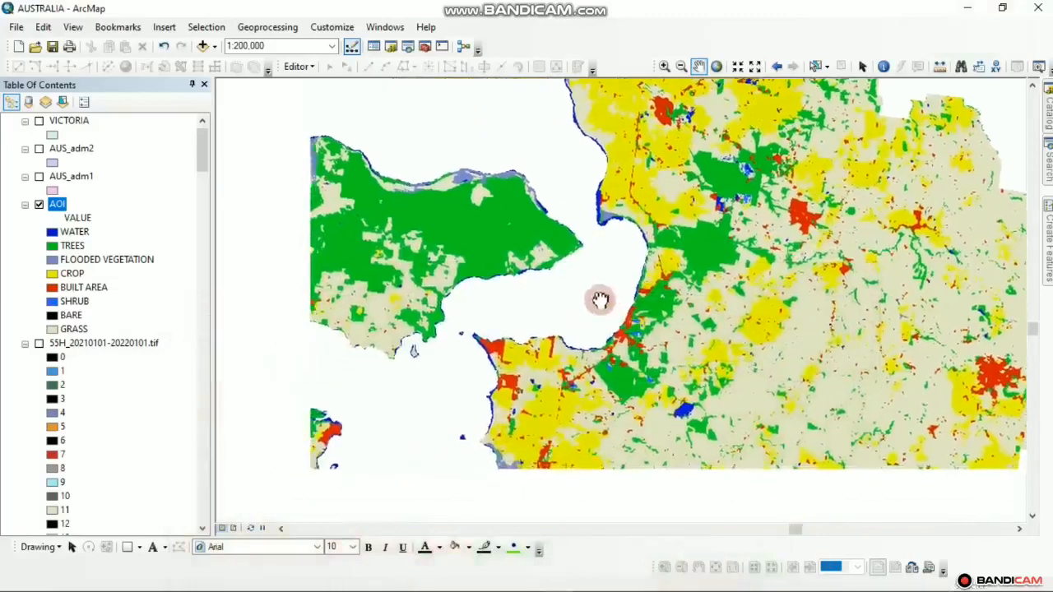
pyautogui.moveTo(466, 400); pyautogui.dragTo(482, 346)
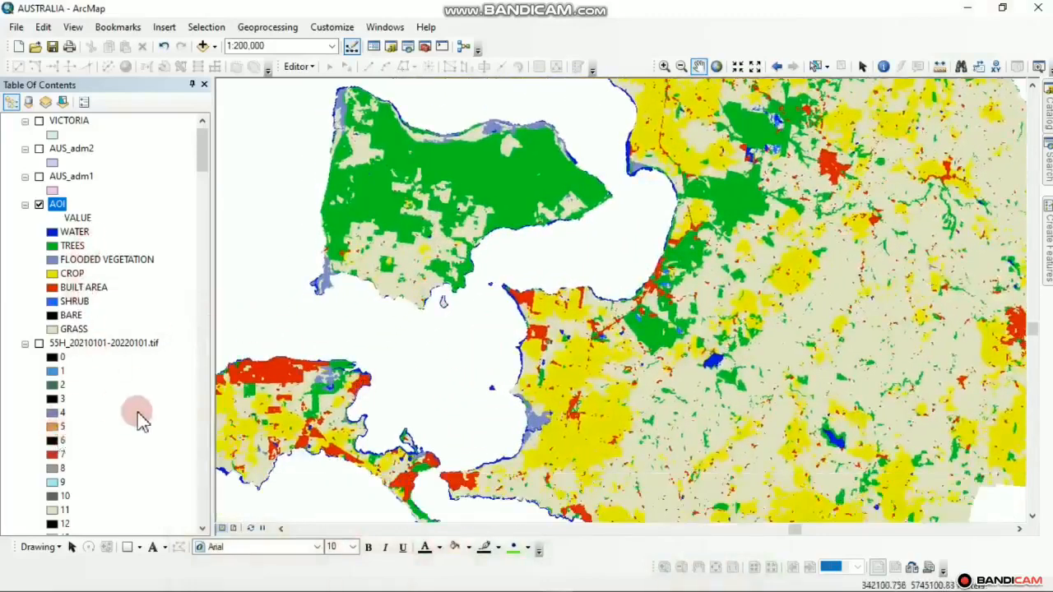
pyautogui.moveTo(260, 417); pyautogui.dragTo(333, 410)
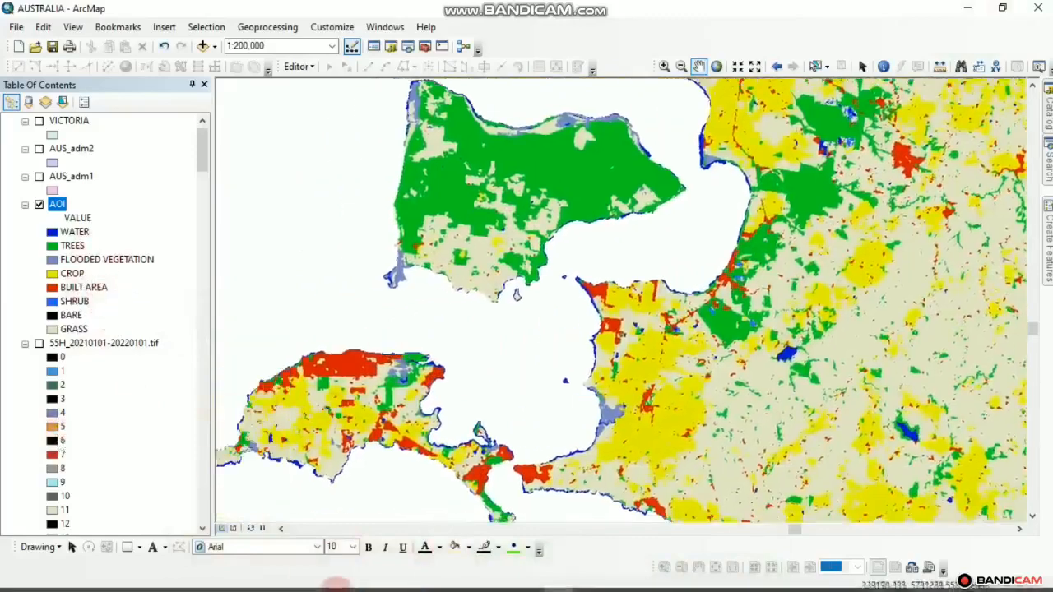
pyautogui.moveTo(359, 583)
pyautogui.moveTo(358, 557)
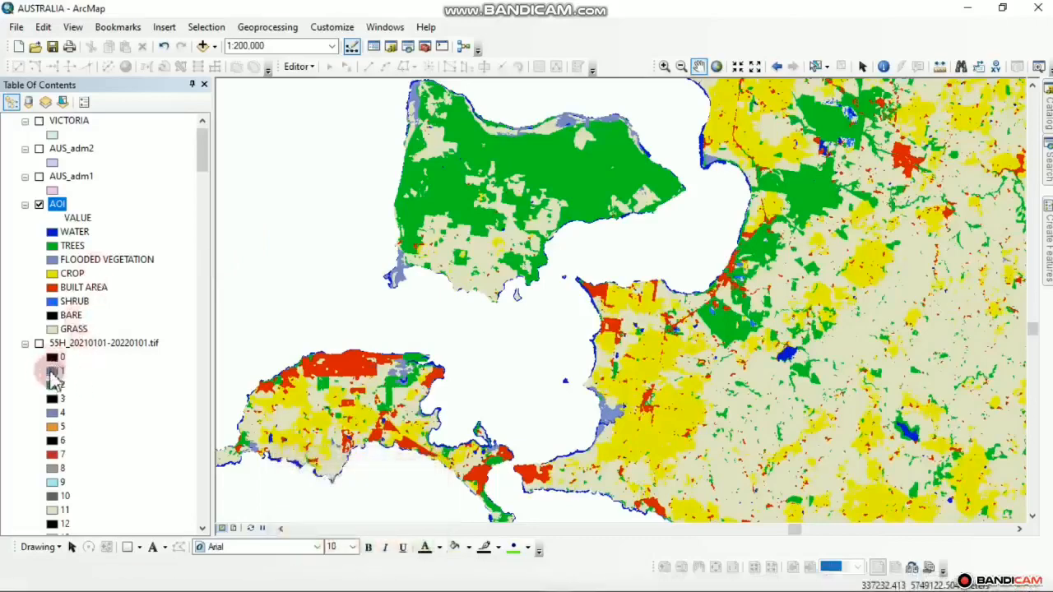
pyautogui.click(52, 373)
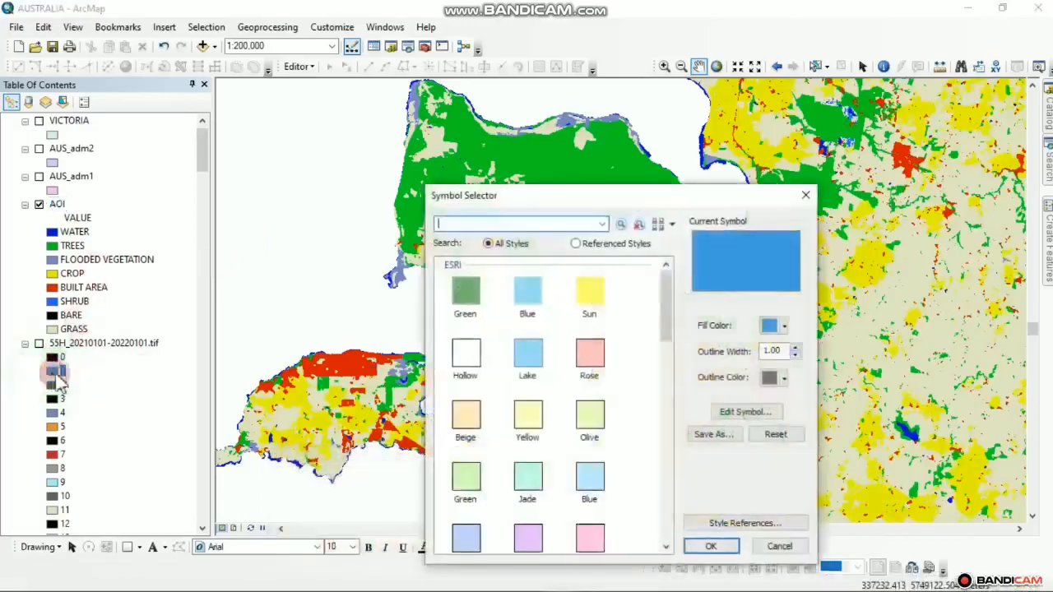
pyautogui.click(786, 327)
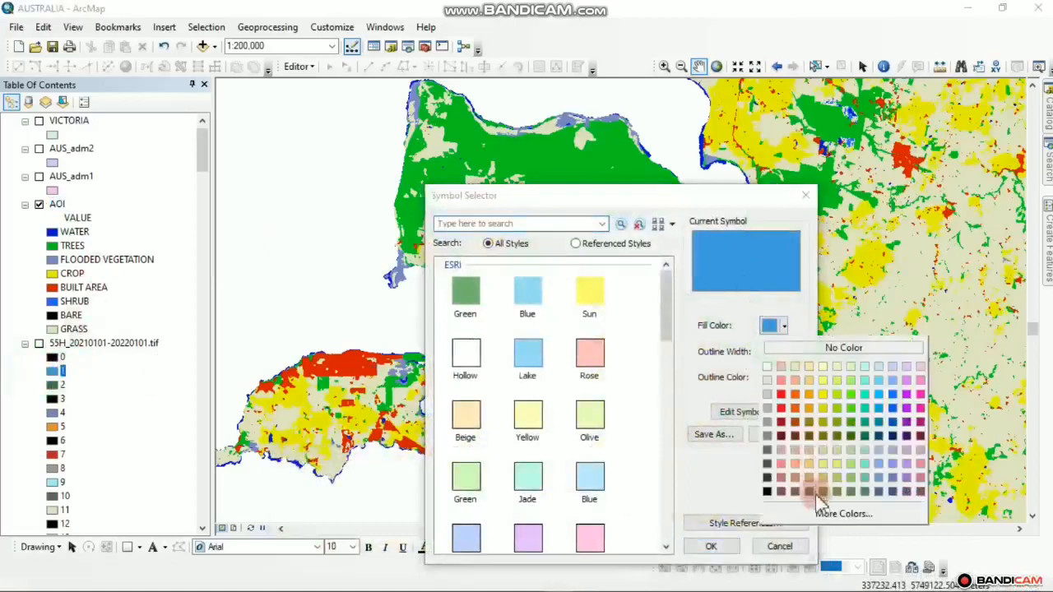
pyautogui.click(818, 506)
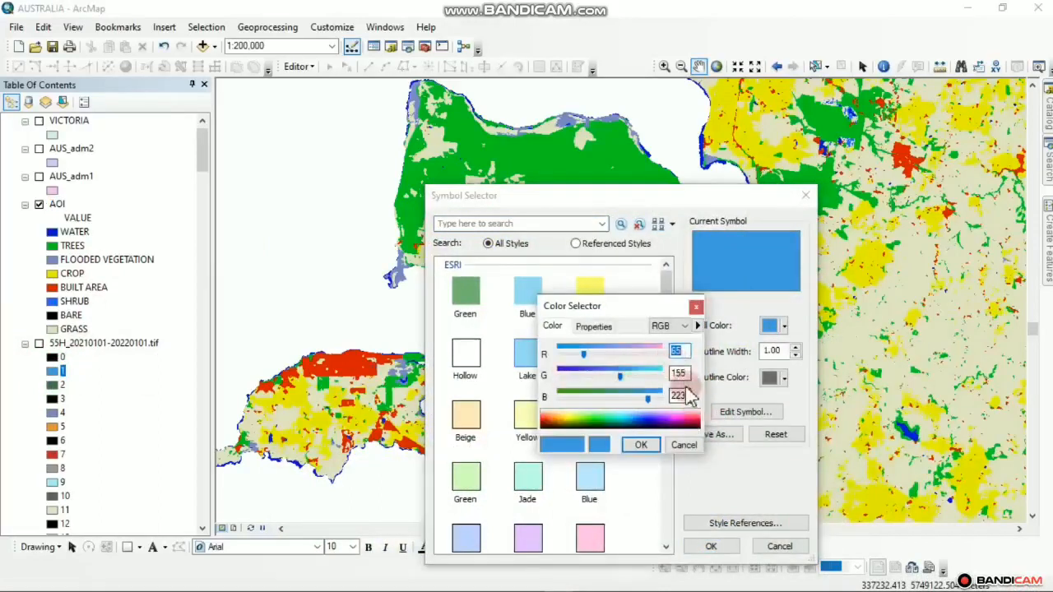
pyautogui.click(641, 446)
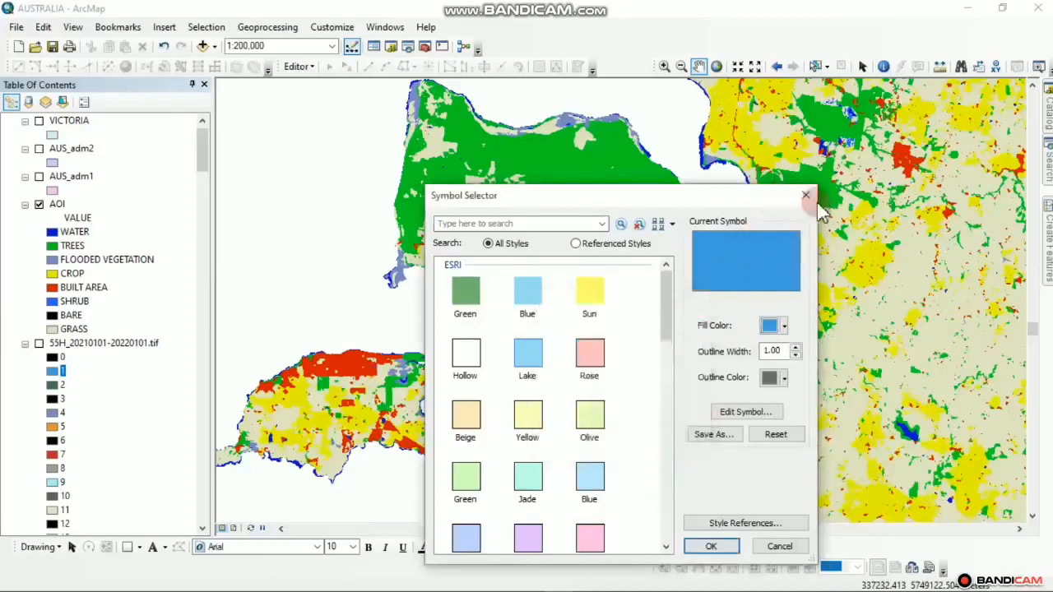
pyautogui.click(805, 196)
# Recolour the WATER class to a lighter blue with red 65, green 155 and blue 22
pyautogui.doubleClick(55, 234)
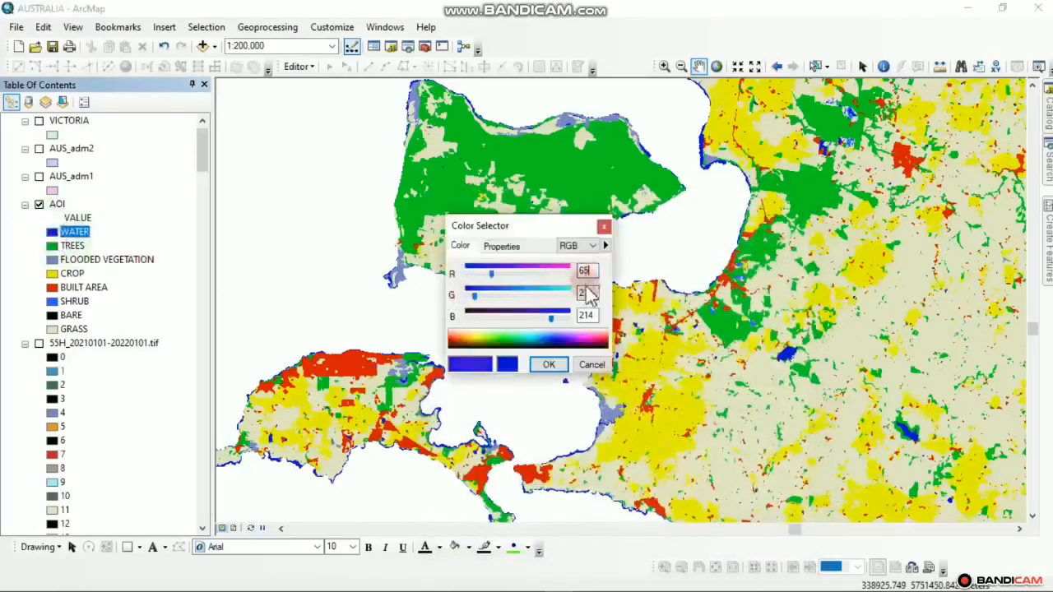
pyautogui.doubleClick(585, 294)
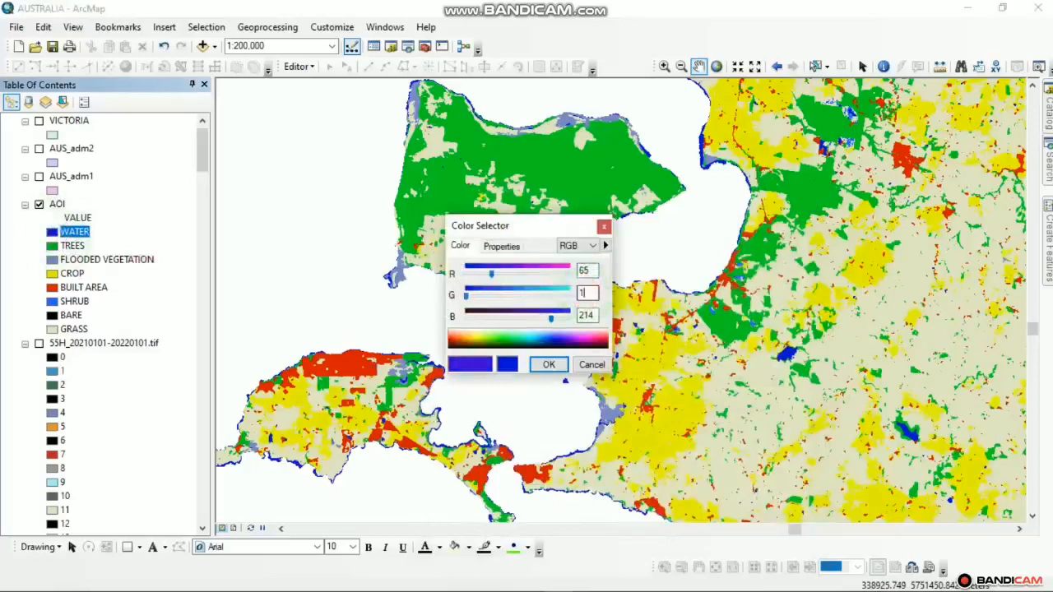
pyautogui.write('155')
pyautogui.doubleClick(586, 317)
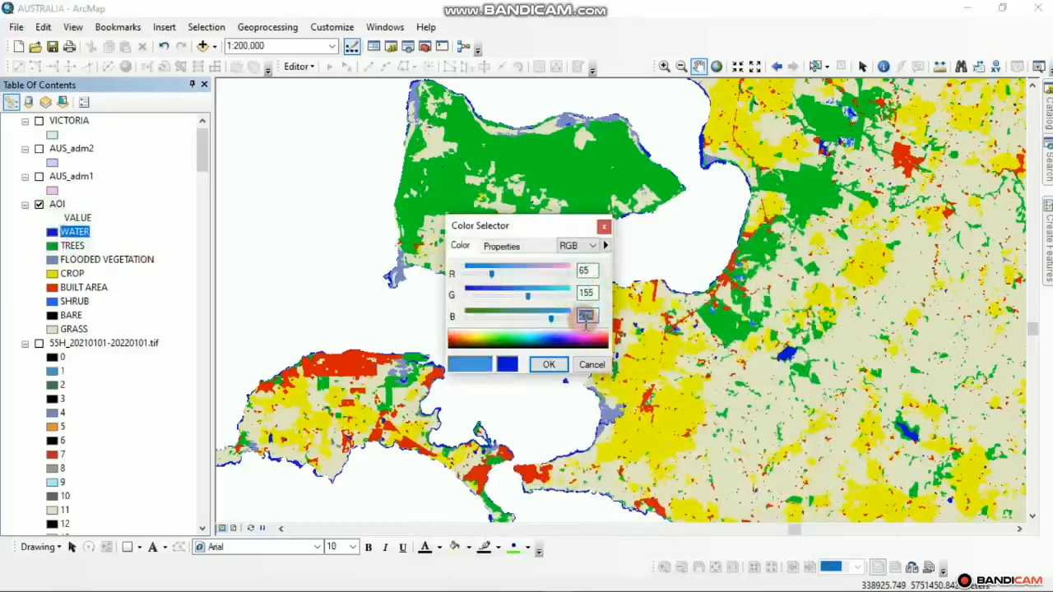
pyautogui.write('223')
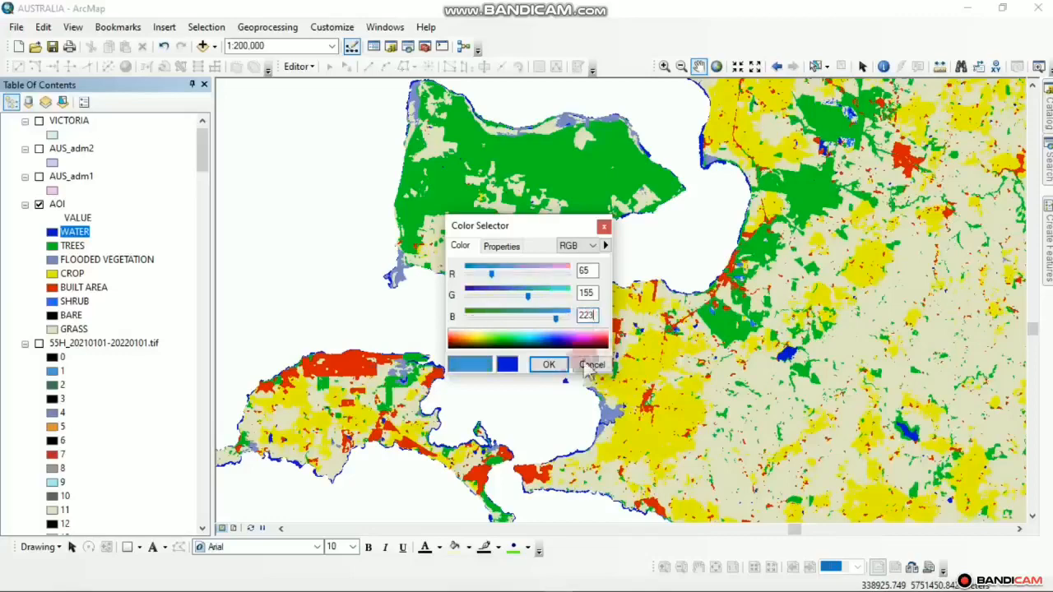
pyautogui.click(552, 365)
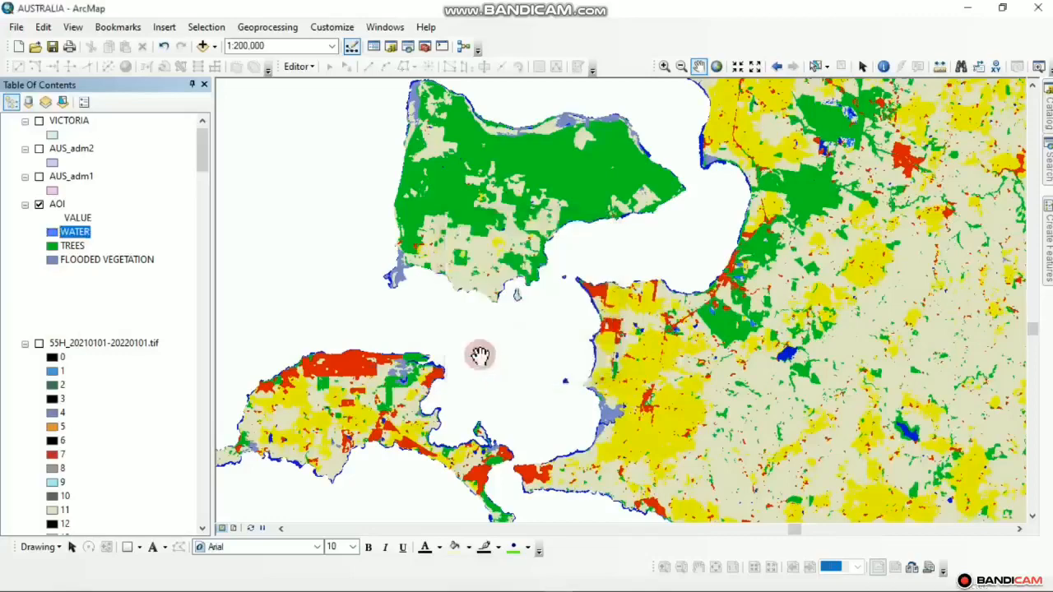
pyautogui.moveTo(563, 391); pyautogui.dragTo(579, 338)
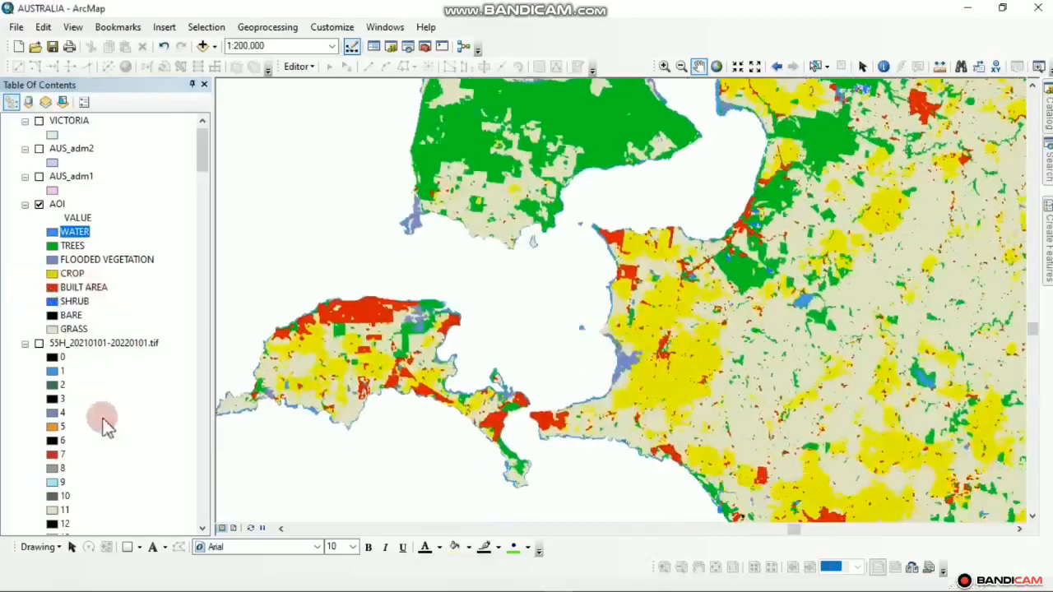
pyautogui.doubleClick(52, 385)
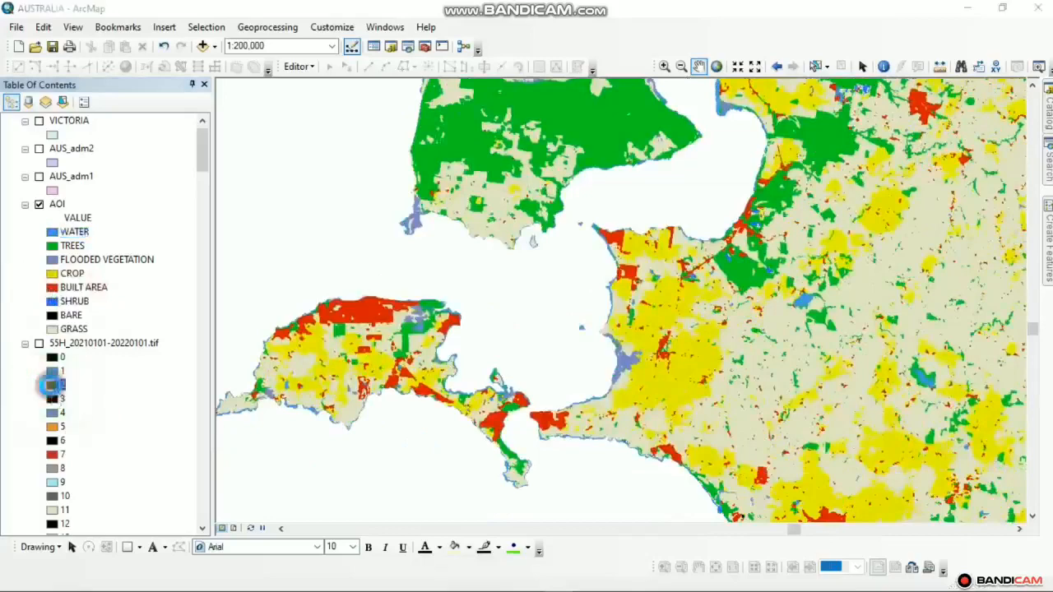
pyautogui.click(778, 326)
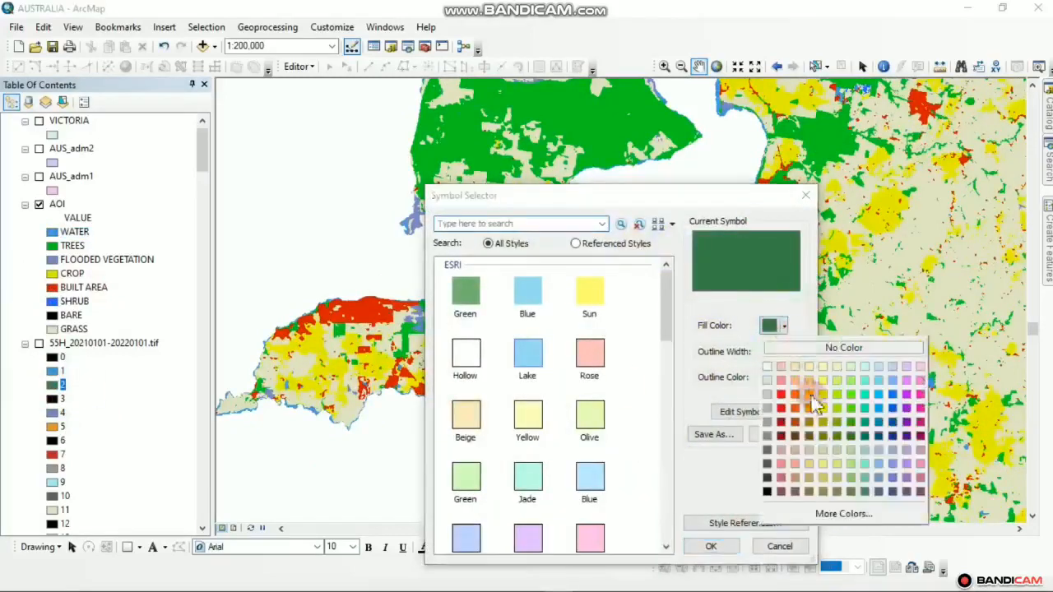
pyautogui.click(841, 511)
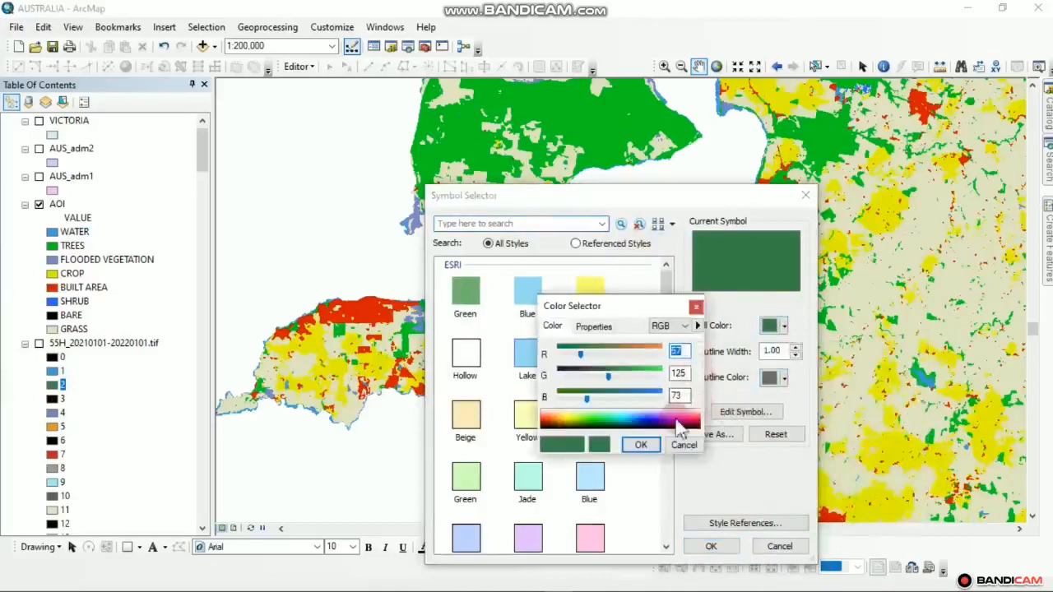
pyautogui.click(685, 445)
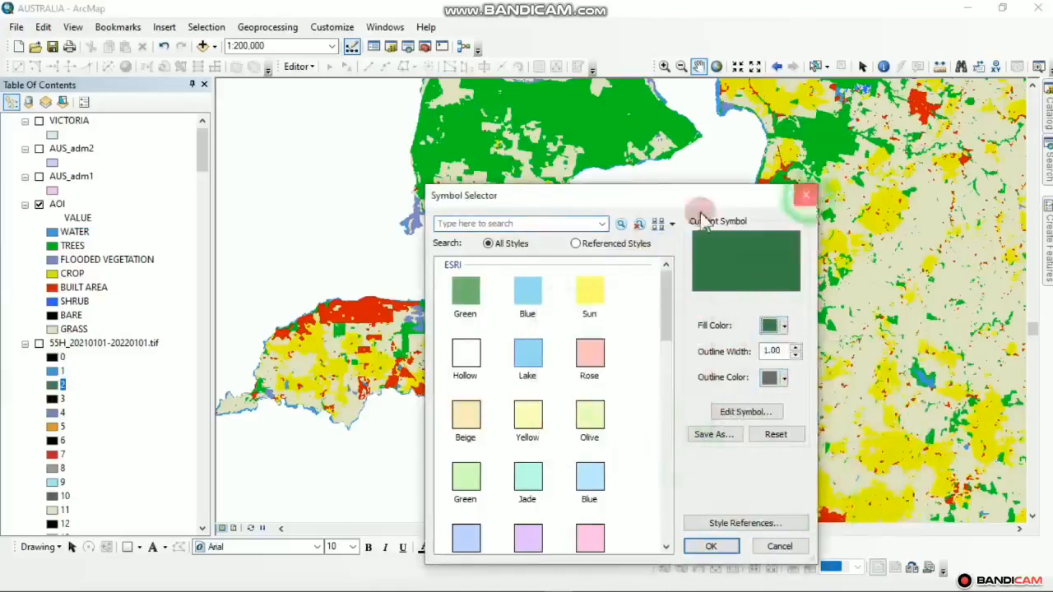
pyautogui.click(806, 195)
# Give the TREES class the dark green RGB 57, 125, 73 to match the 55H raster
pyautogui.click(52, 246)
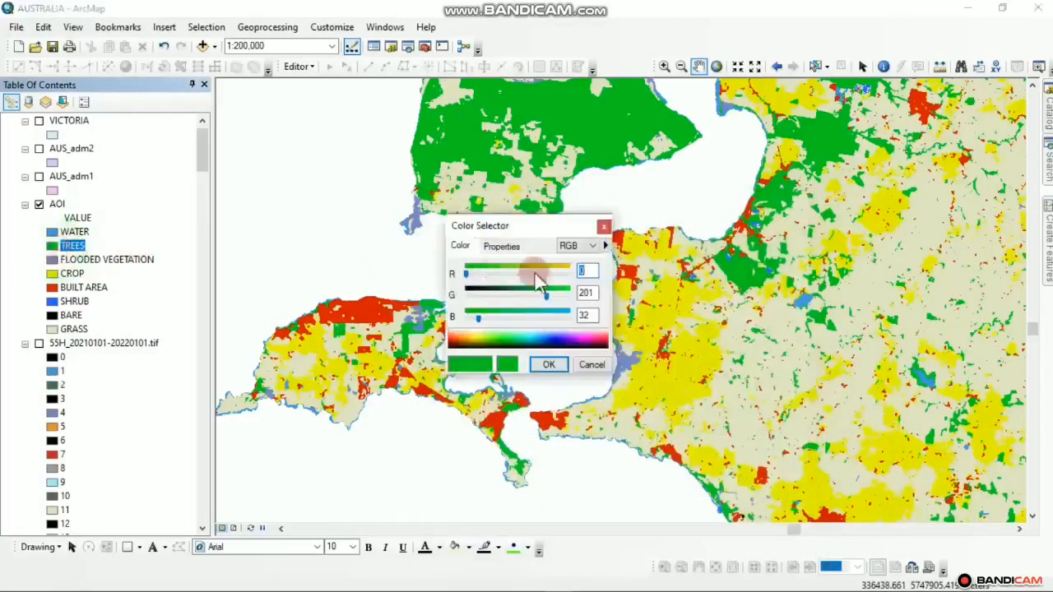
pyautogui.doubleClick(584, 272)
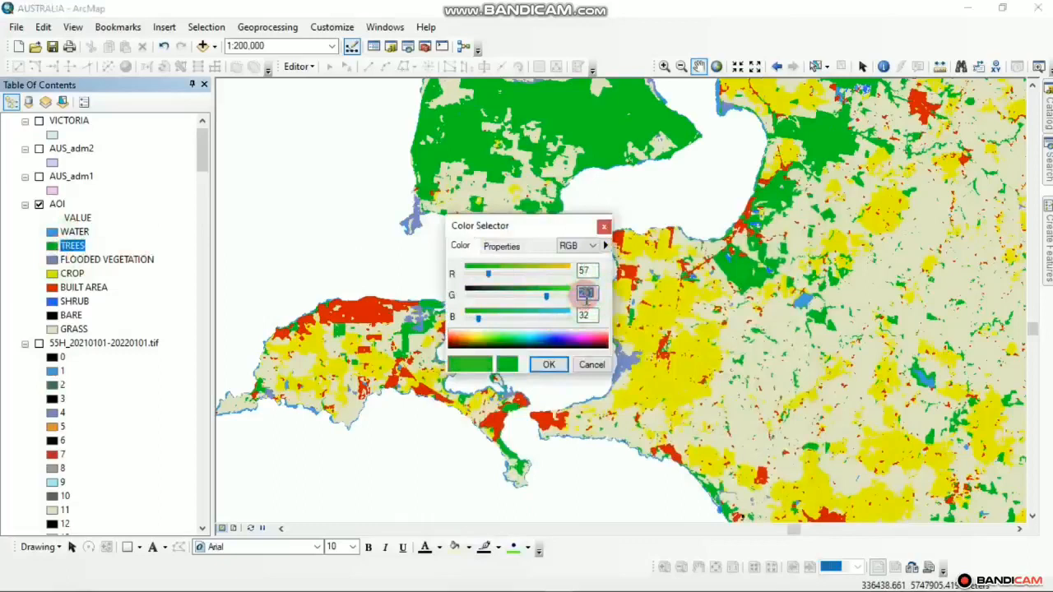
pyautogui.write('125')
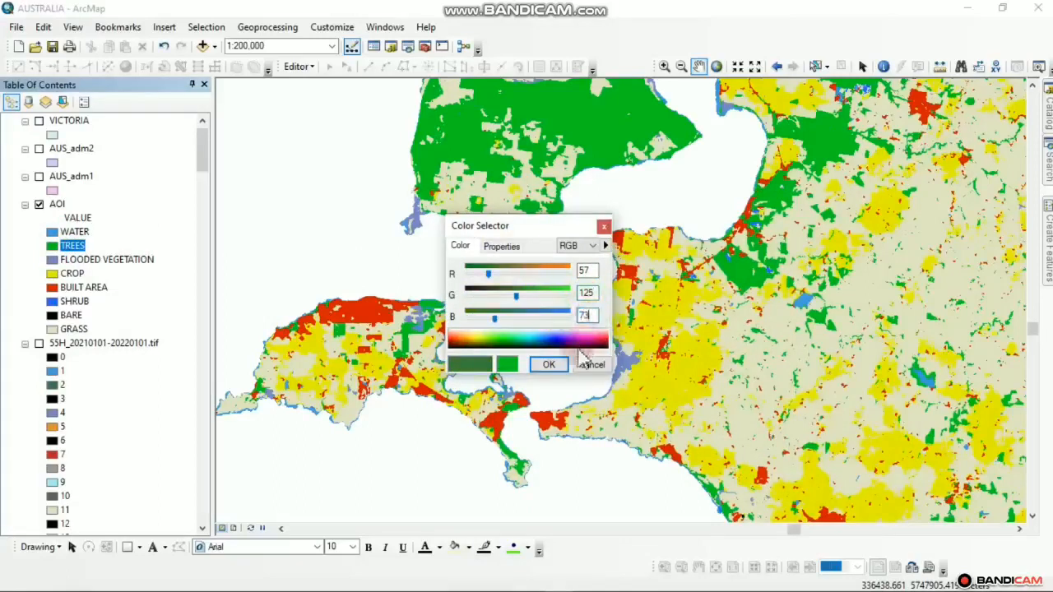
pyautogui.click(536, 360)
pyautogui.moveTo(557, 284); pyautogui.dragTo(502, 387)
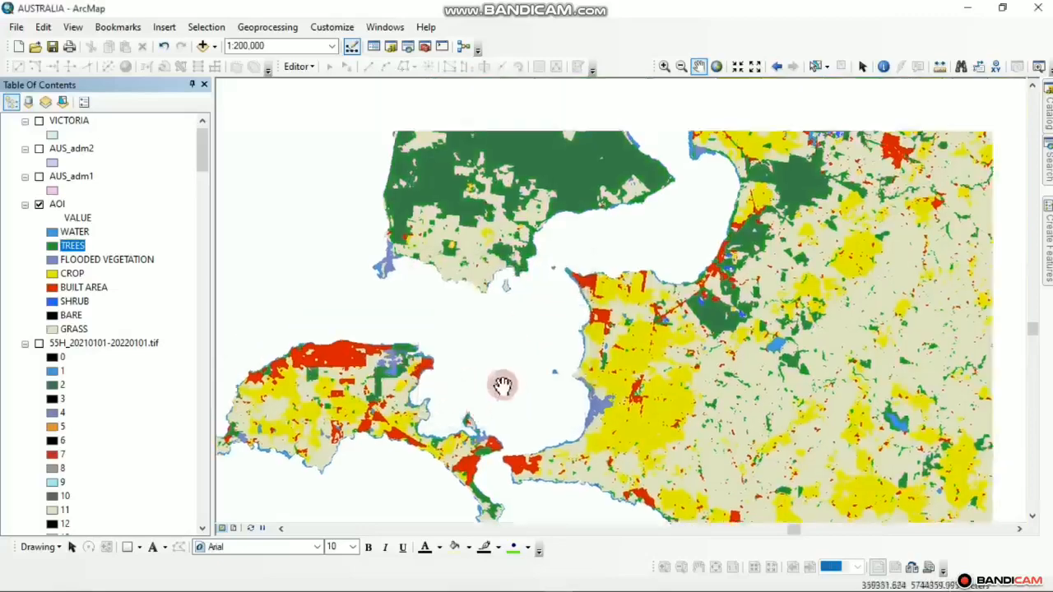
pyautogui.scroll(3, 568, 419)
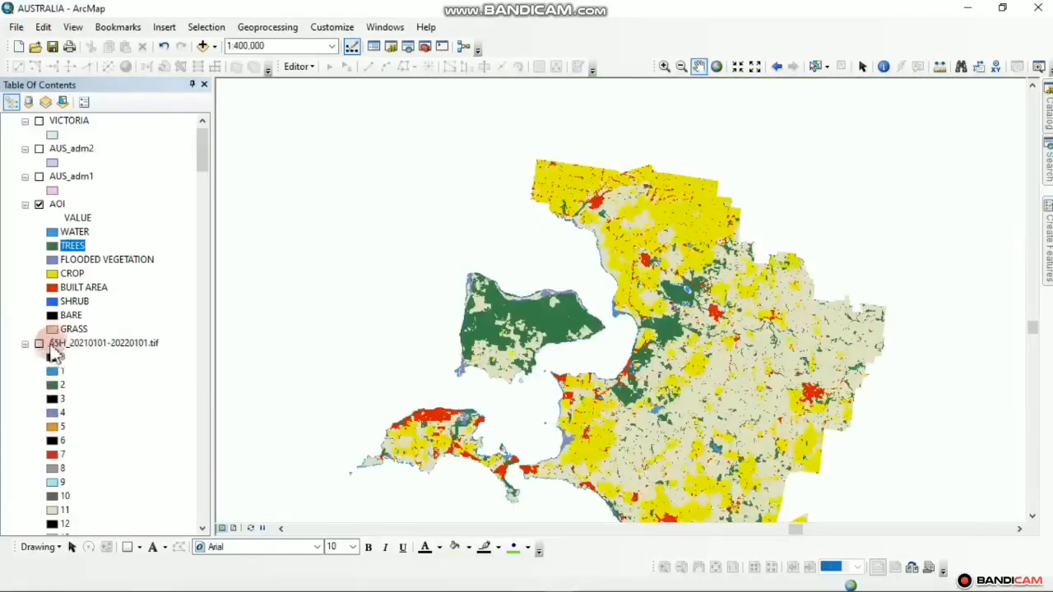
pyautogui.click(38, 343)
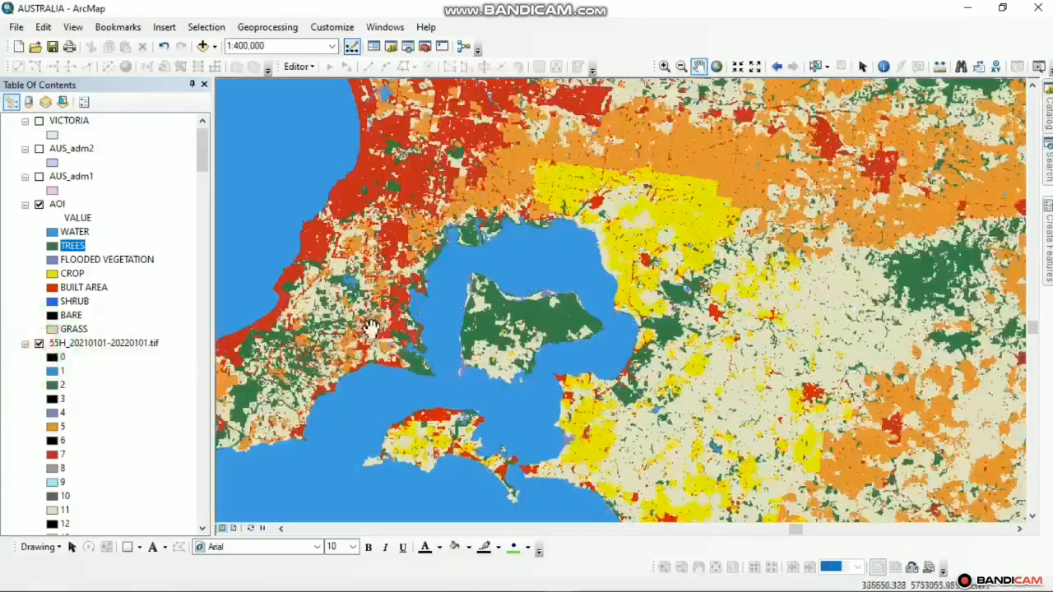
pyautogui.click(40, 345)
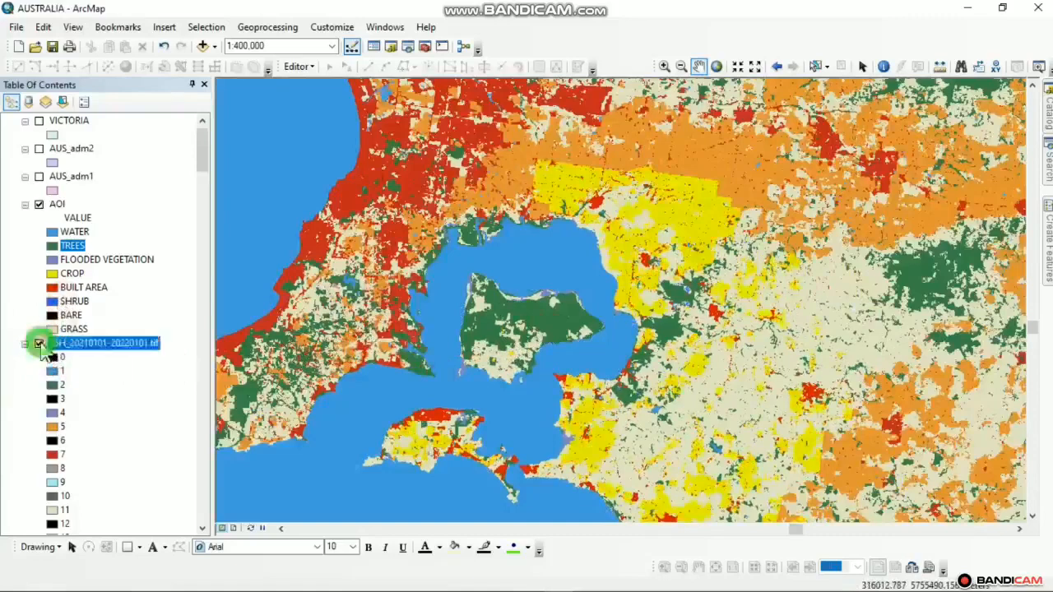
pyautogui.click(39, 344)
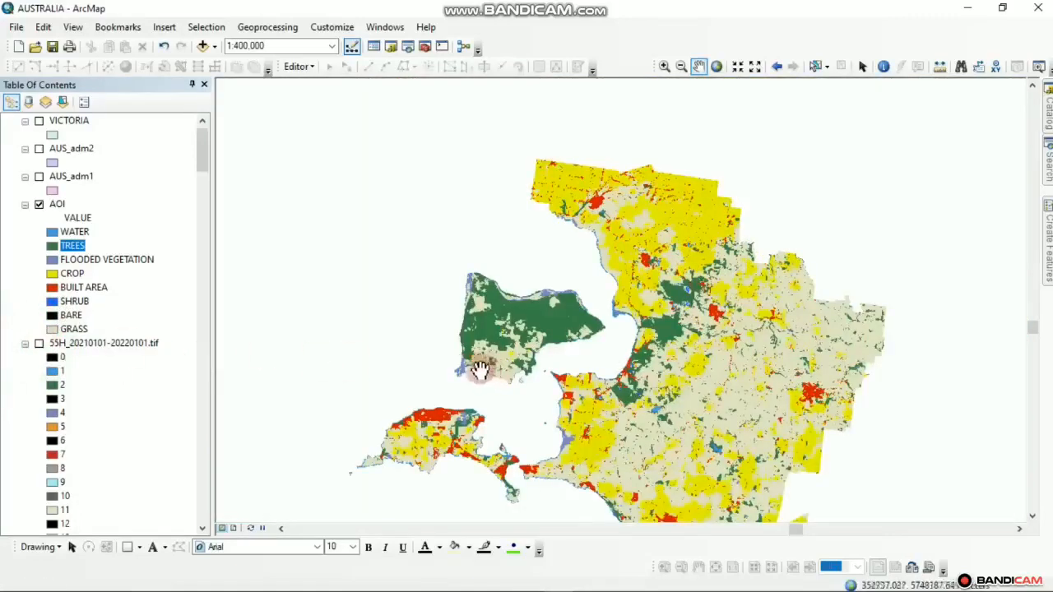
pyautogui.click(51, 289)
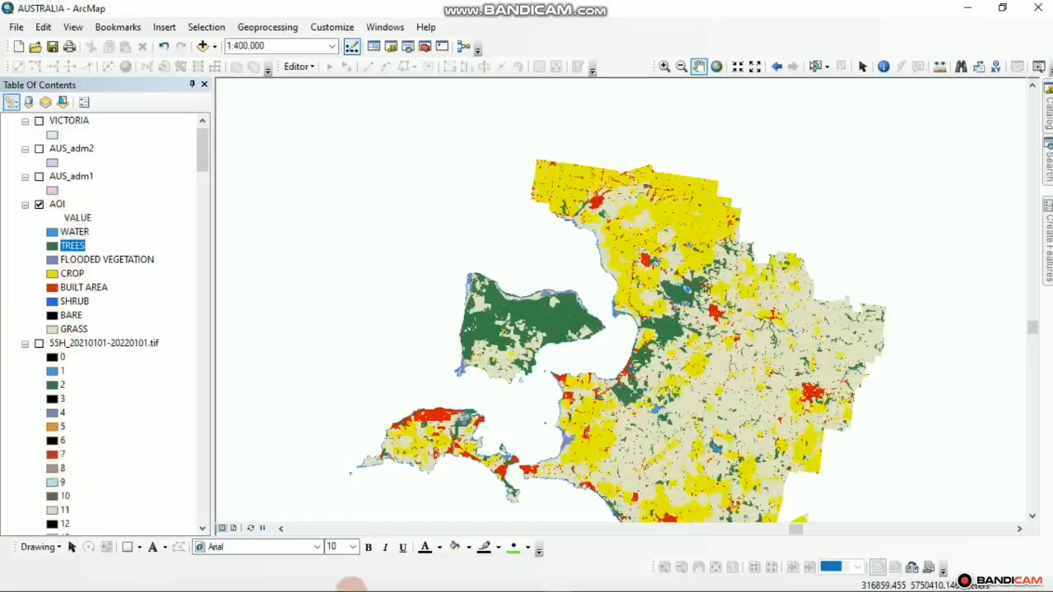
pyautogui.moveTo(332, 586)
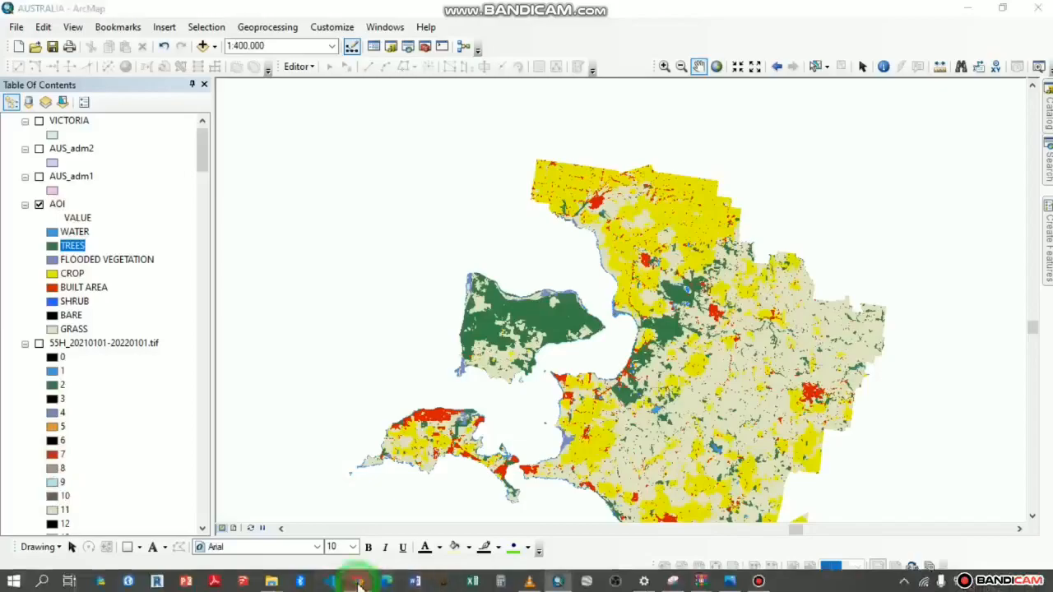
pyautogui.click(358, 580)
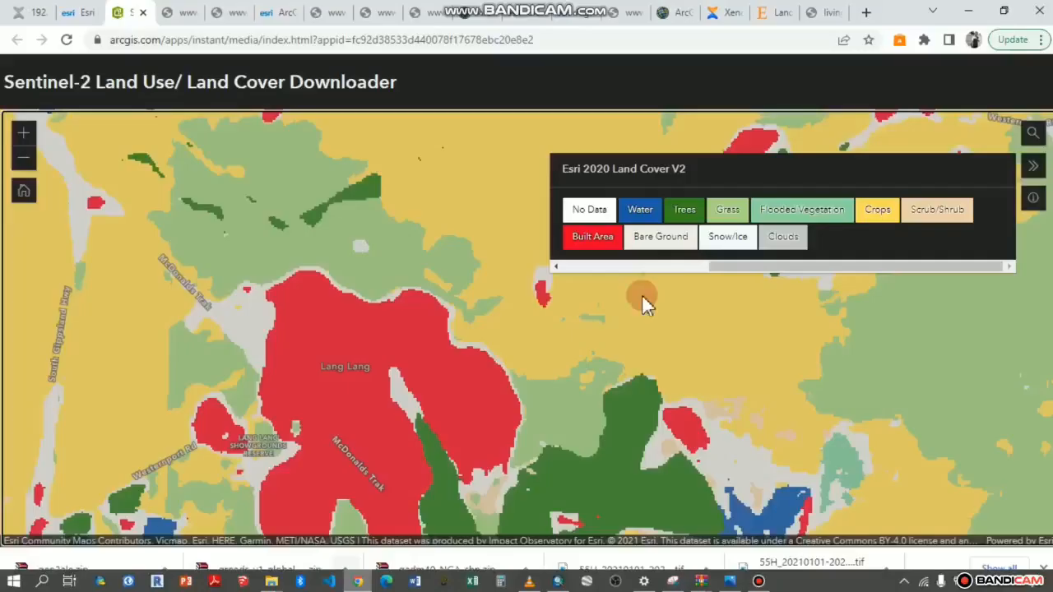
pyautogui.click(968, 12)
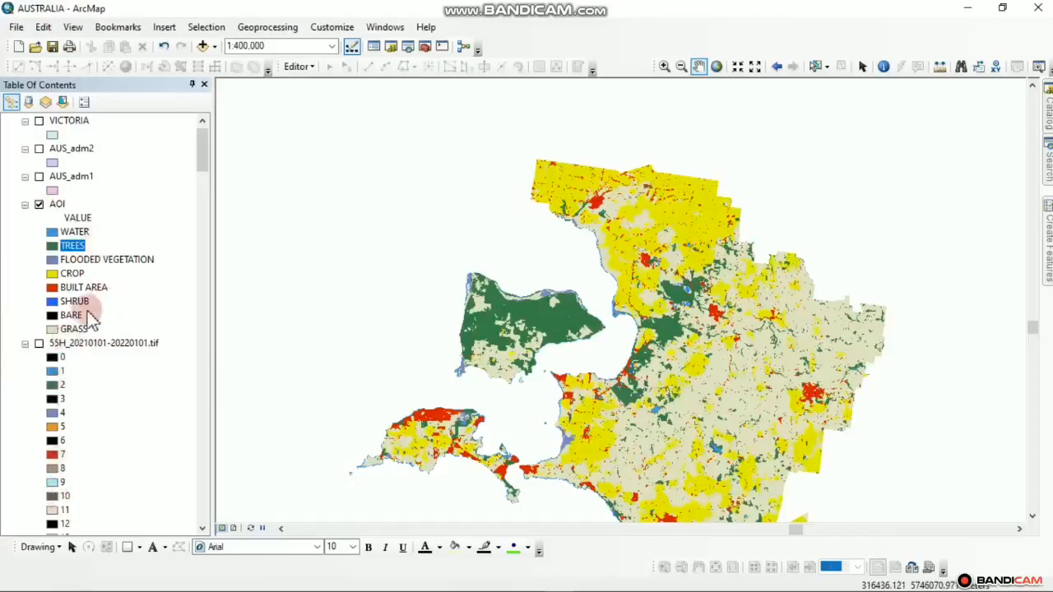
# Pan around the AOI land-cover map to inspect the recoloured classes
pyautogui.moveTo(481, 347); pyautogui.dragTo(429, 260)
pyautogui.moveTo(463, 309); pyautogui.dragTo(472, 367)
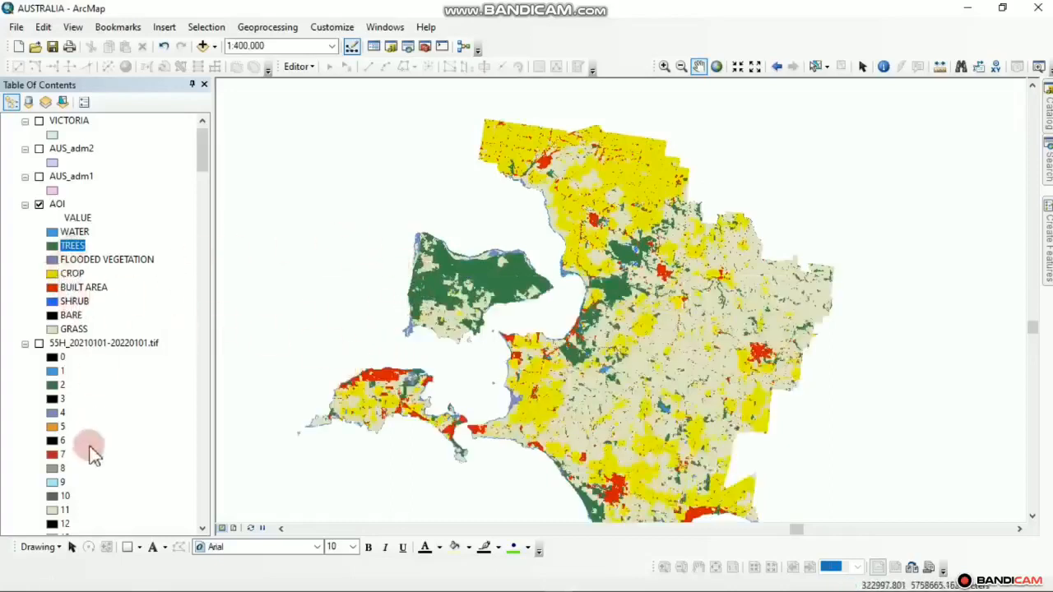
pyautogui.moveTo(445, 311); pyautogui.dragTo(389, 313)
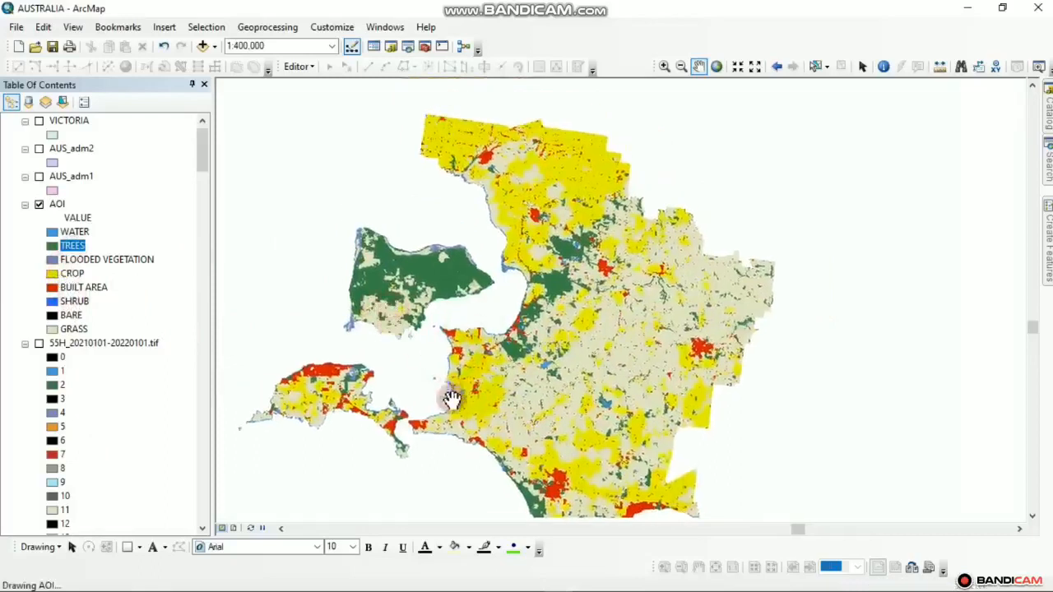
pyautogui.moveTo(431, 350); pyautogui.dragTo(442, 322)
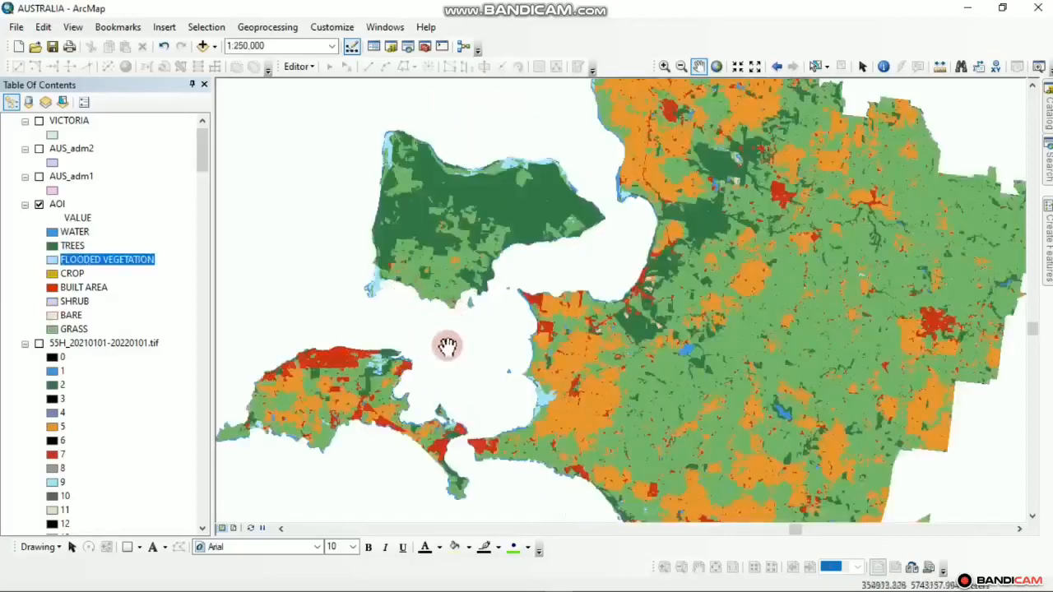
pyautogui.moveTo(596, 589)
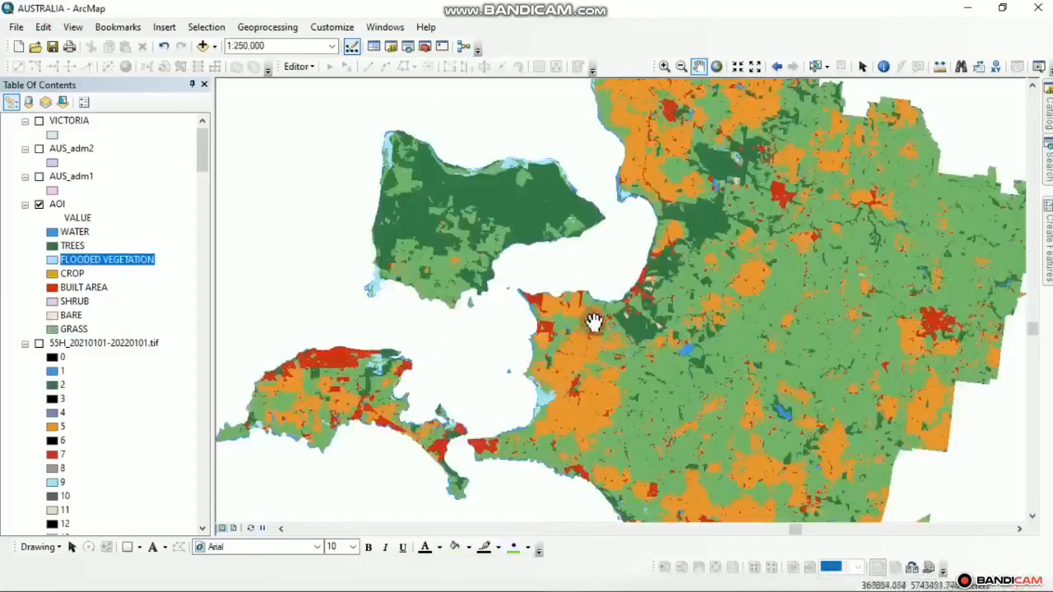
pyautogui.scroll(-2, 529, 301)
pyautogui.moveTo(347, 321); pyautogui.dragTo(355, 312)
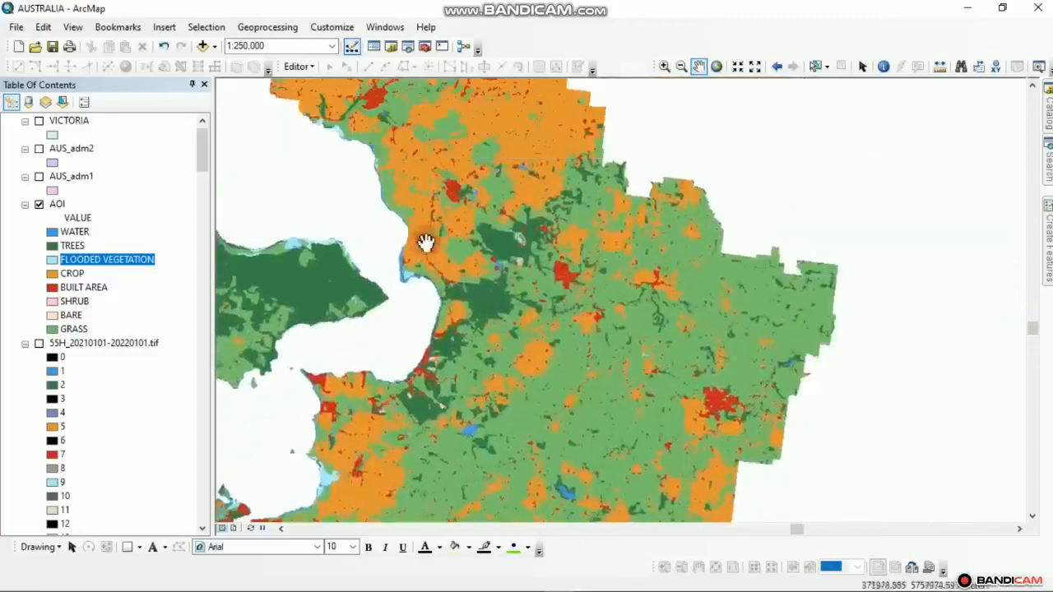
pyautogui.moveTo(445, 212); pyautogui.dragTo(562, 310)
pyautogui.moveTo(674, 300); pyautogui.dragTo(678, 195)
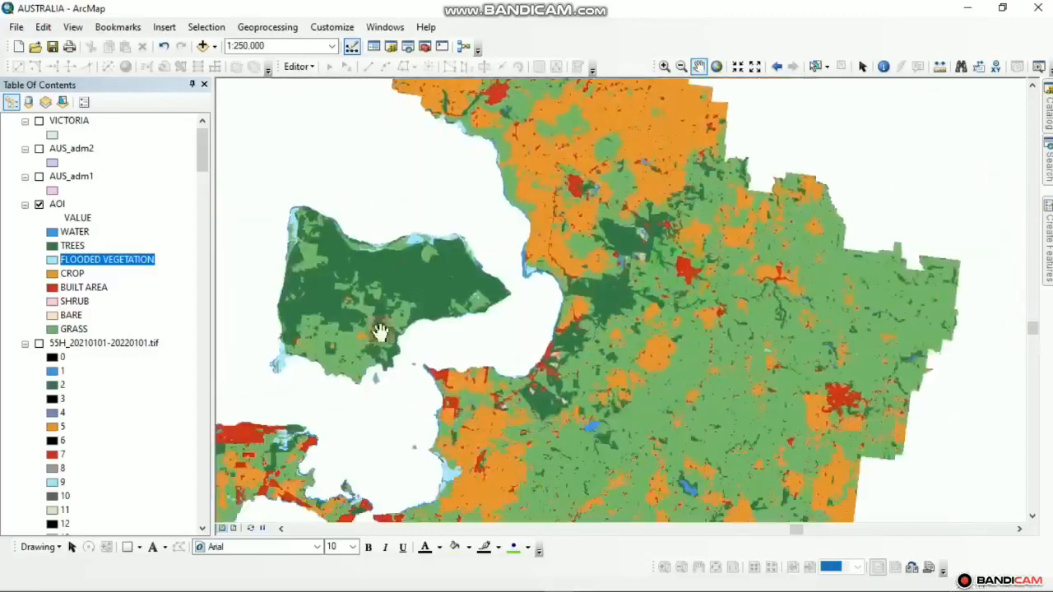
pyautogui.moveTo(487, 441); pyautogui.dragTo(573, 285)
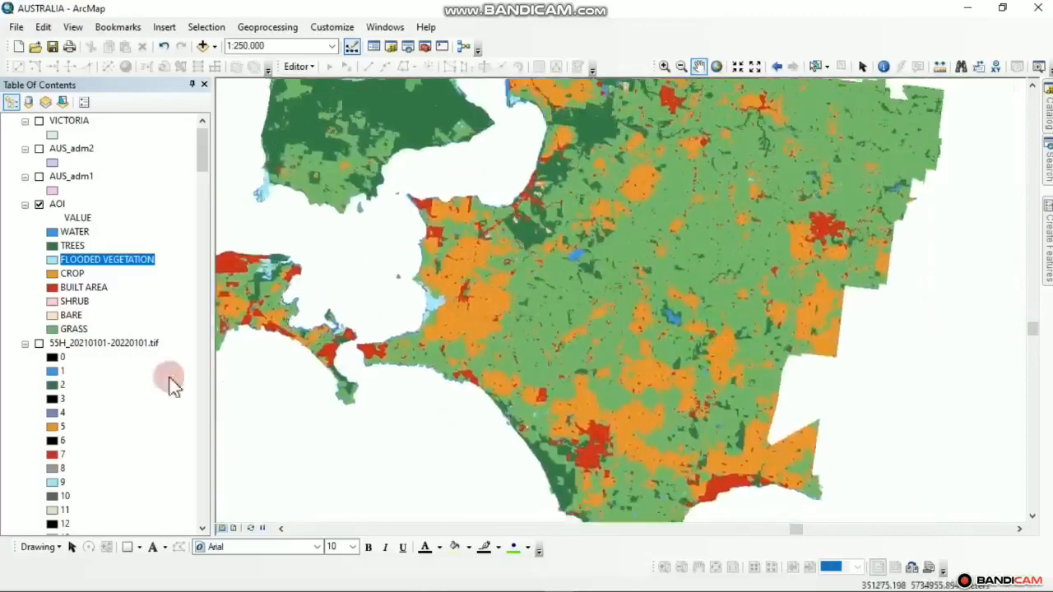
# Show the 55H raster to compare its colours against AOI, then hide it again
pyautogui.click(39, 343)
pyautogui.moveTo(512, 293); pyautogui.dragTo(593, 457)
pyautogui.moveTo(572, 291); pyautogui.dragTo(392, 382)
pyautogui.moveTo(601, 379); pyautogui.dragTo(475, 330)
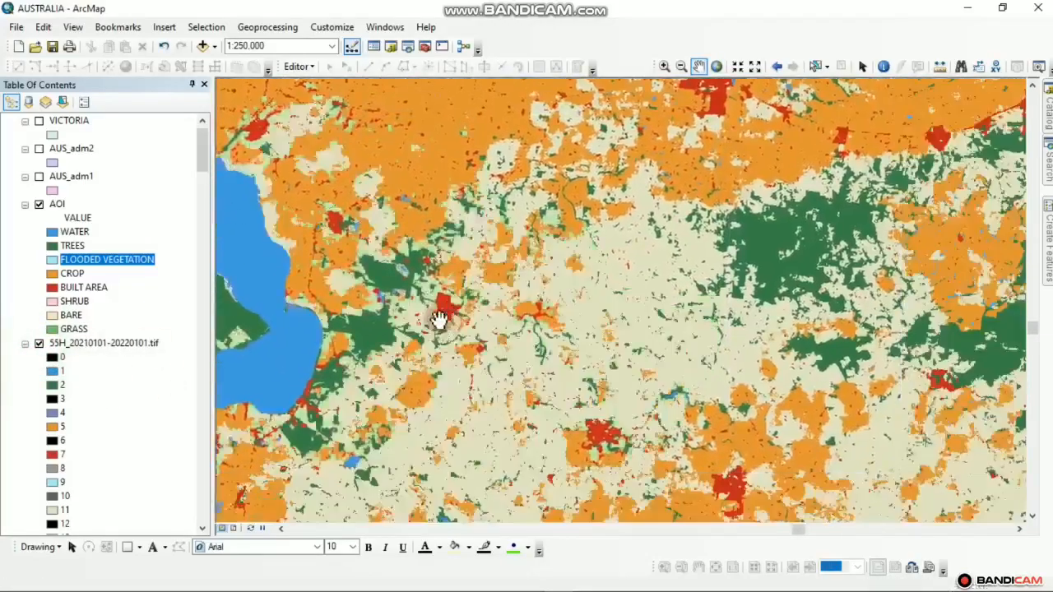
pyautogui.moveTo(624, 331); pyautogui.dragTo(554, 245)
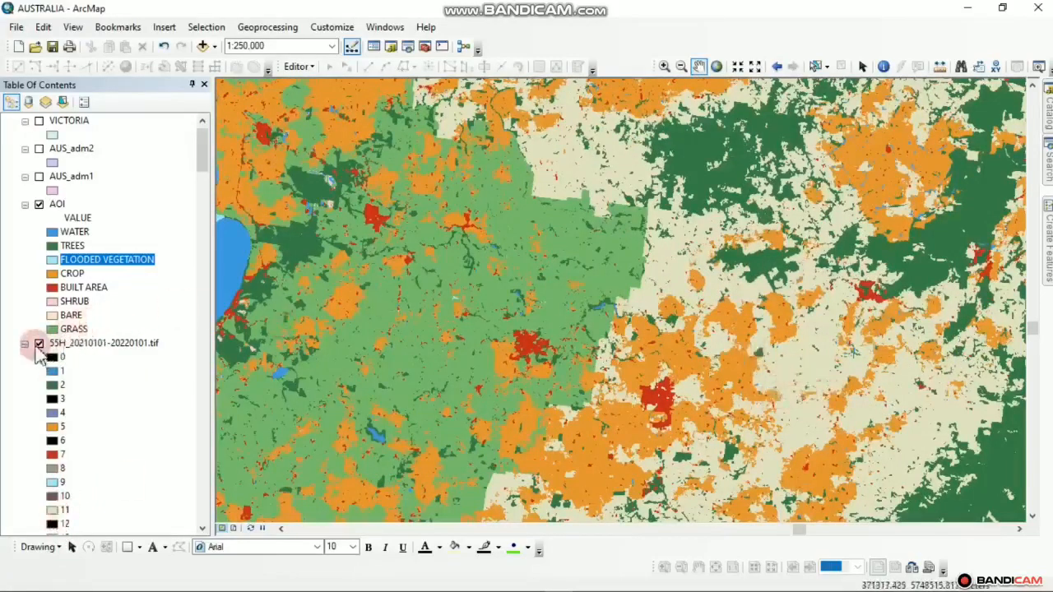
pyautogui.click(39, 344)
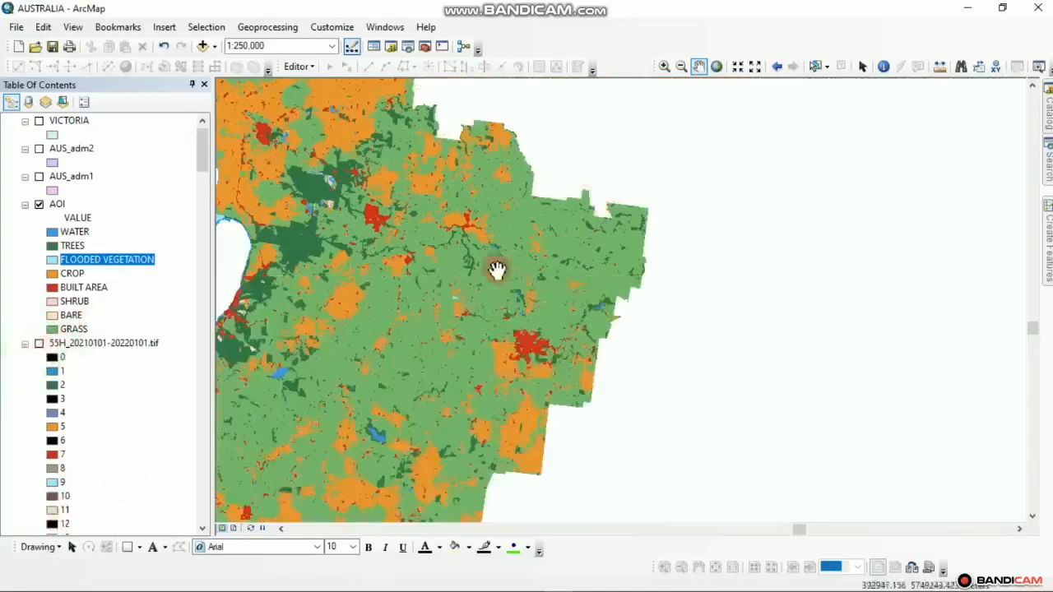
pyautogui.moveTo(496, 268); pyautogui.dragTo(739, 236)
pyautogui.scroll(-1, 646, 332)
pyautogui.scroll(-1, 646, 331)
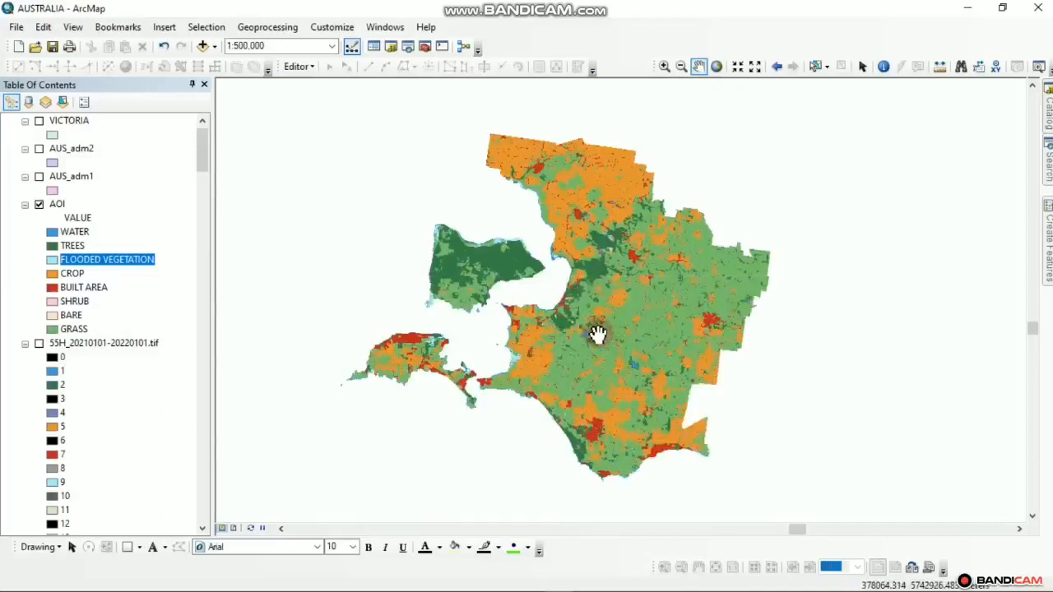
pyautogui.moveTo(589, 329); pyautogui.dragTo(576, 320)
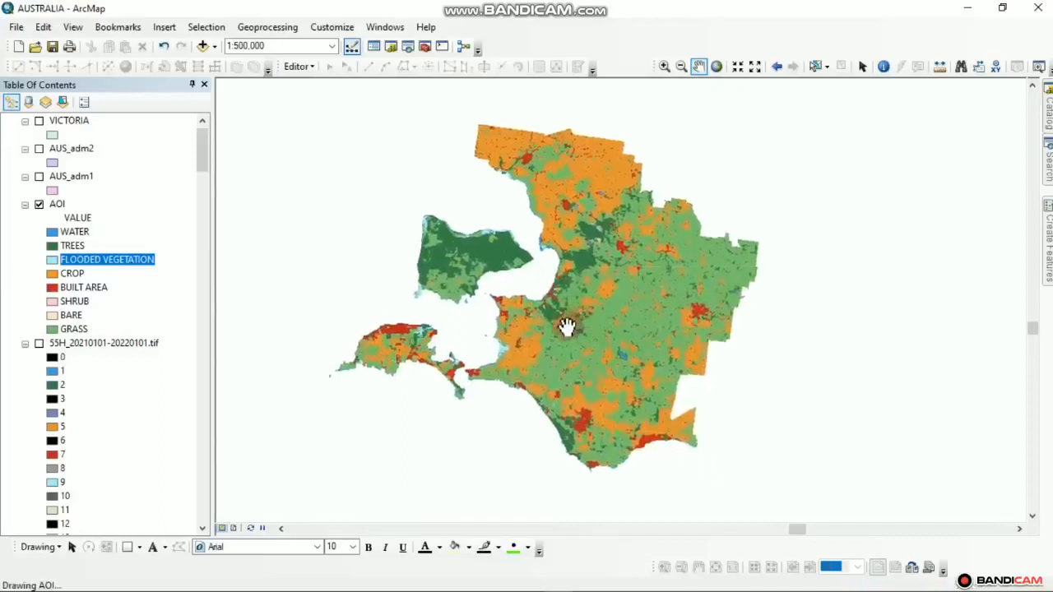
pyautogui.moveTo(567, 327)
pyautogui.mouseDown()
pyautogui.moveTo(545, 336)
pyautogui.moveTo(590, 332)
pyautogui.moveTo(568, 335)
pyautogui.mouseUp()
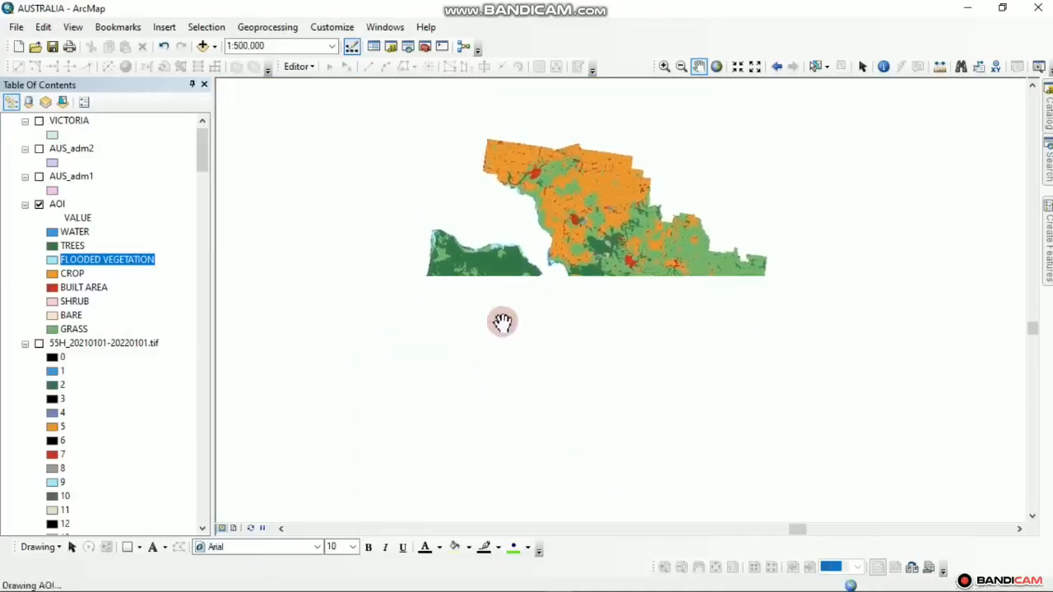
pyautogui.moveTo(543, 325); pyautogui.dragTo(565, 312)
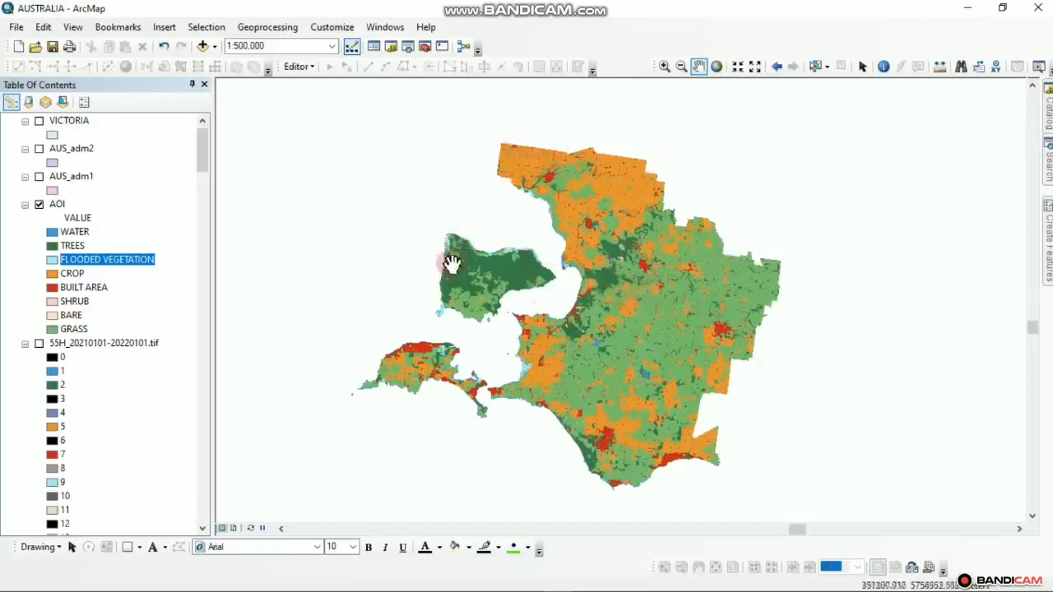
pyautogui.moveTo(539, 197); pyautogui.dragTo(567, 203)
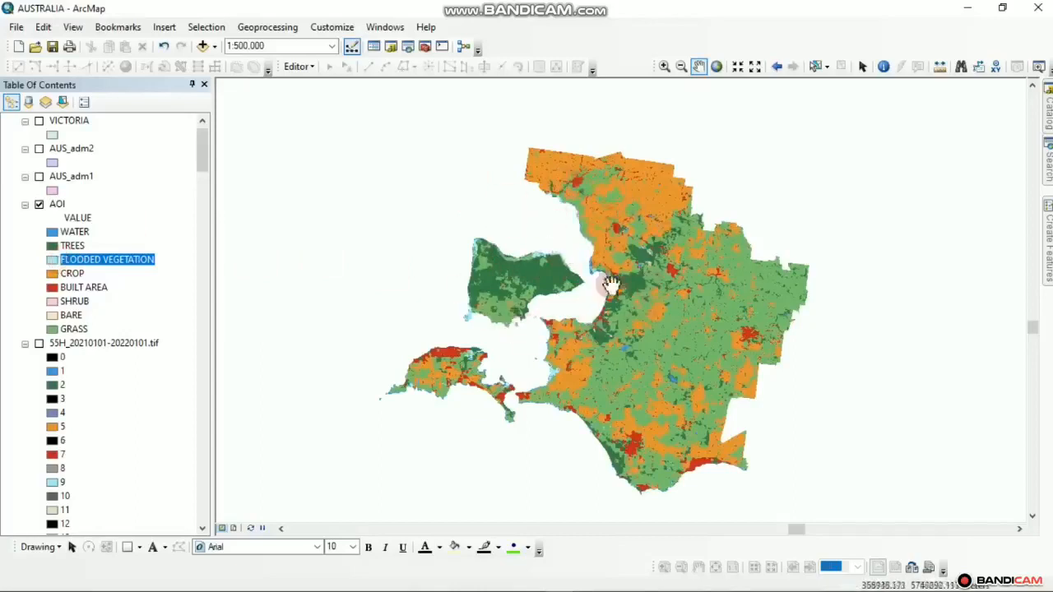
pyautogui.moveTo(562, 218); pyautogui.dragTo(535, 223)
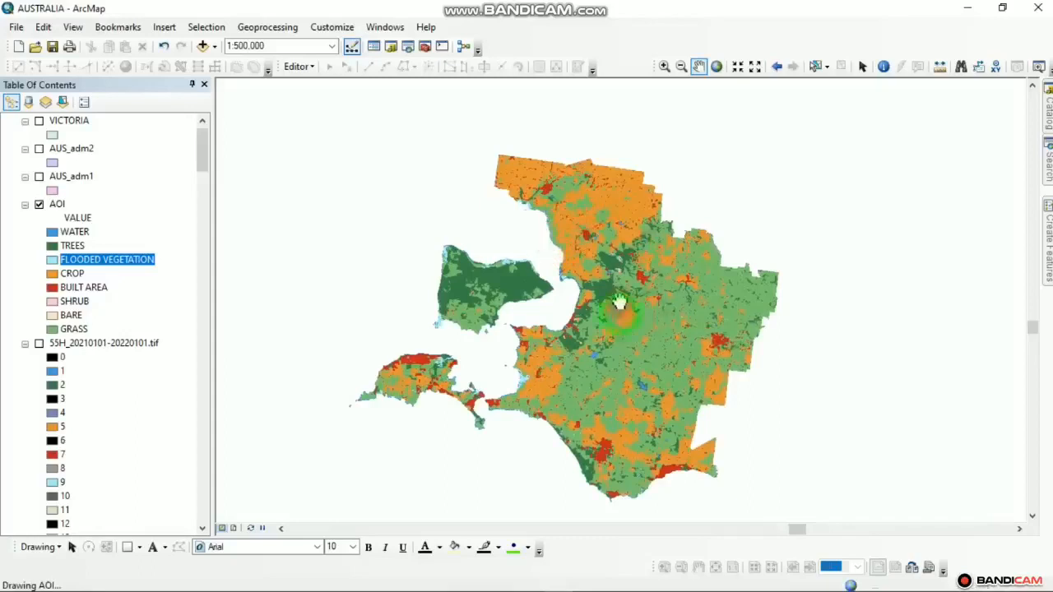
pyautogui.moveTo(620, 303); pyautogui.dragTo(623, 315)
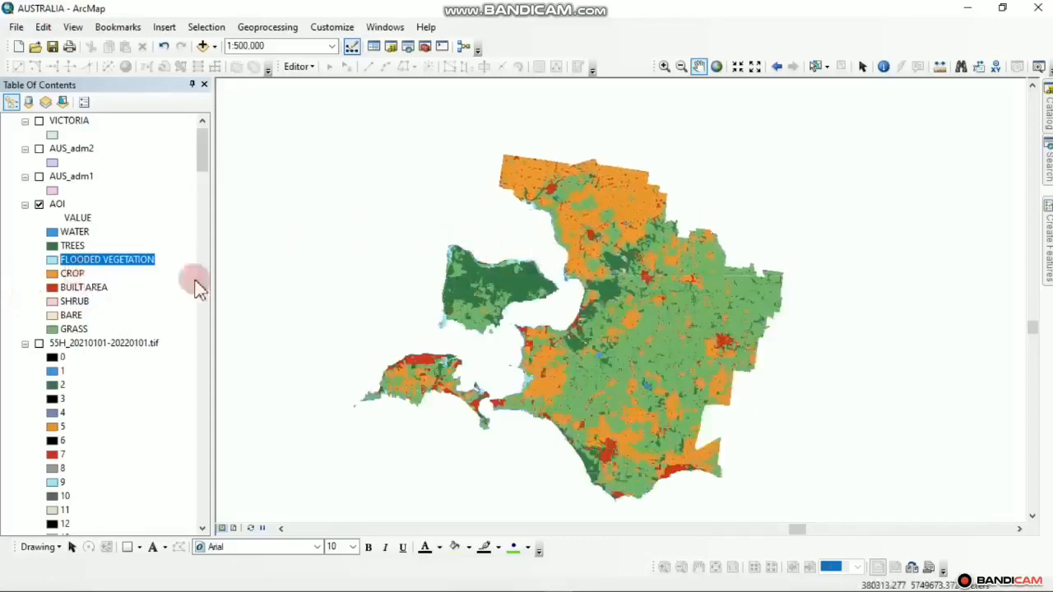
pyautogui.moveTo(369, 302); pyautogui.dragTo(360, 296)
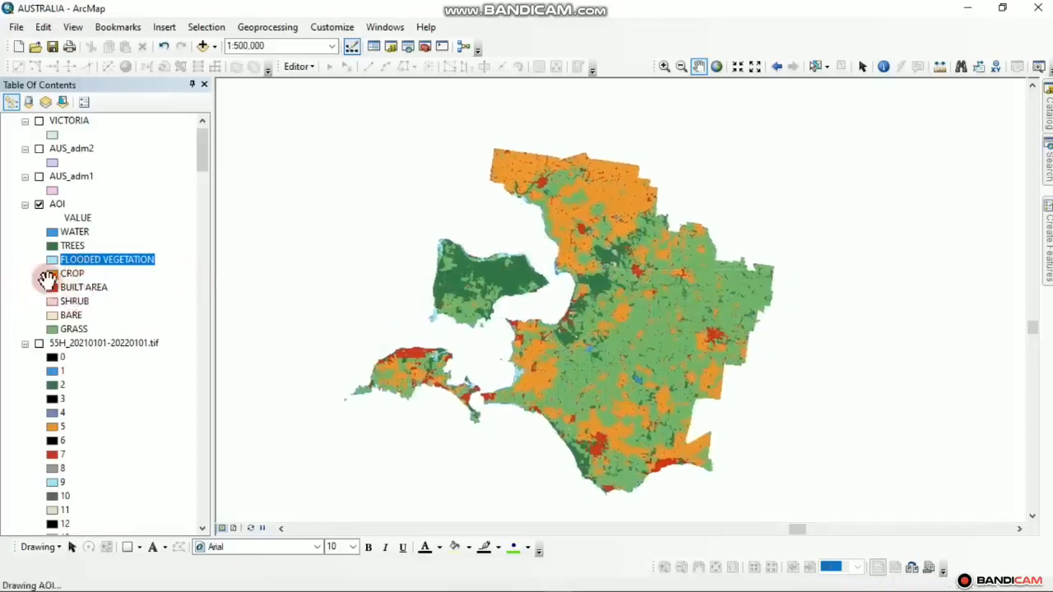
pyautogui.scroll(-1, 518, 367)
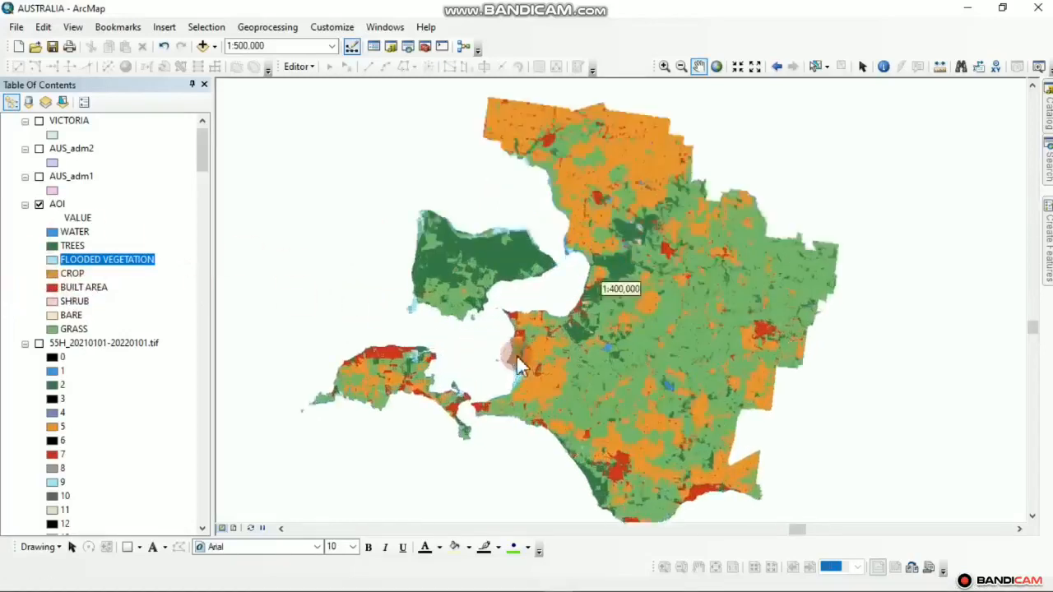
pyautogui.scroll(1, 519, 366)
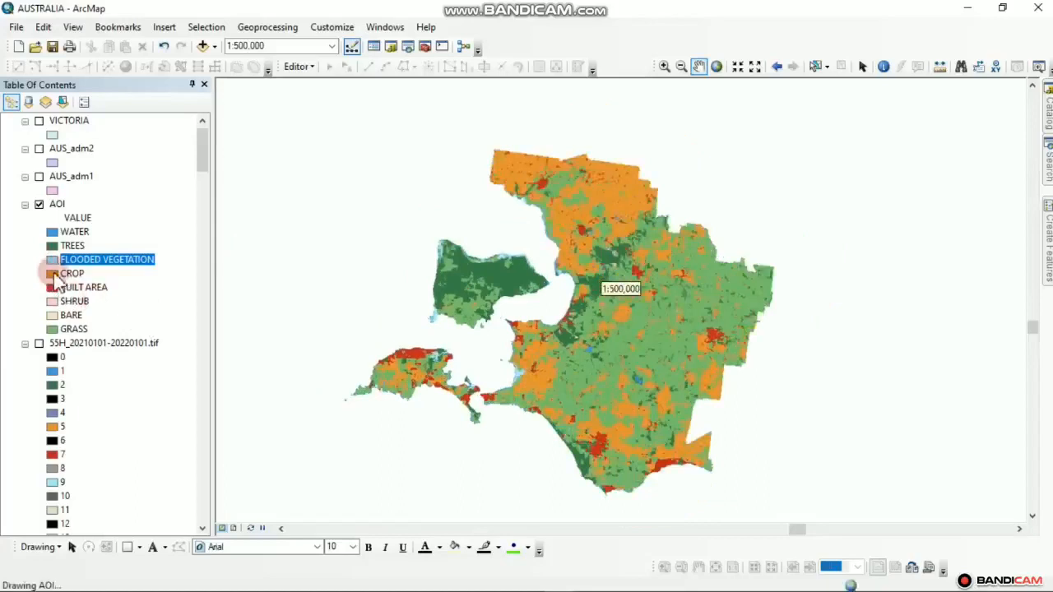
# Recolour CROP bright yellow and lower the green in BUILT AREA's red
pyautogui.click(52, 275)
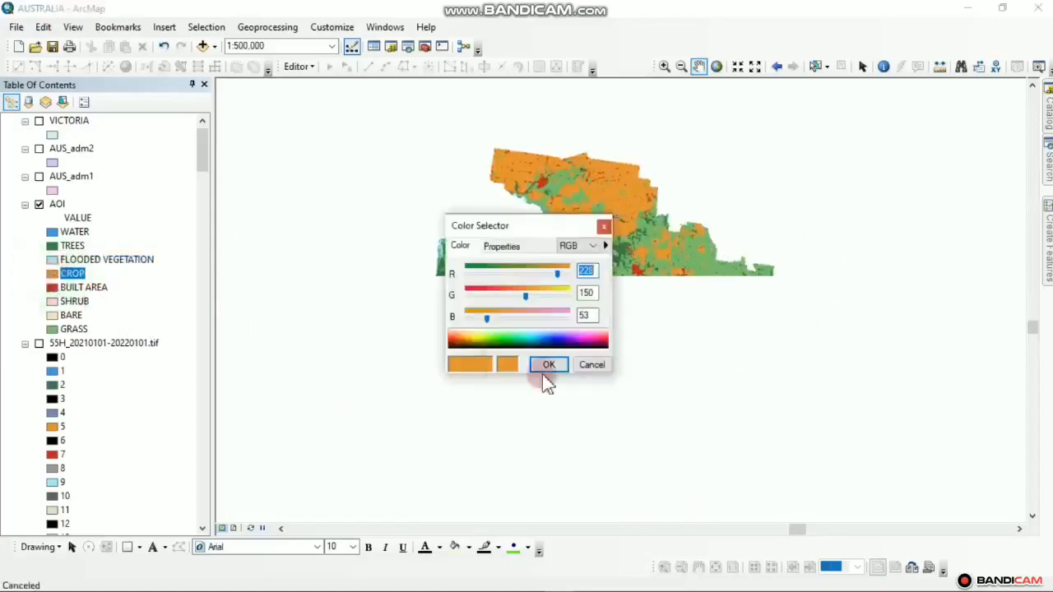
pyautogui.click(480, 341)
pyautogui.moveTo(479, 341); pyautogui.dragTo(481, 346)
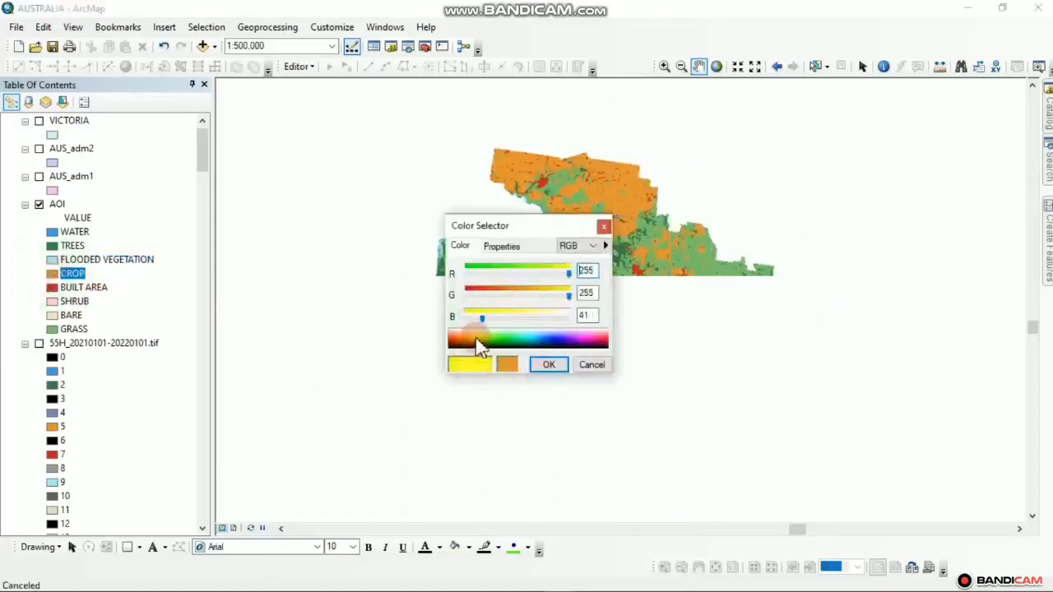
pyautogui.click(547, 366)
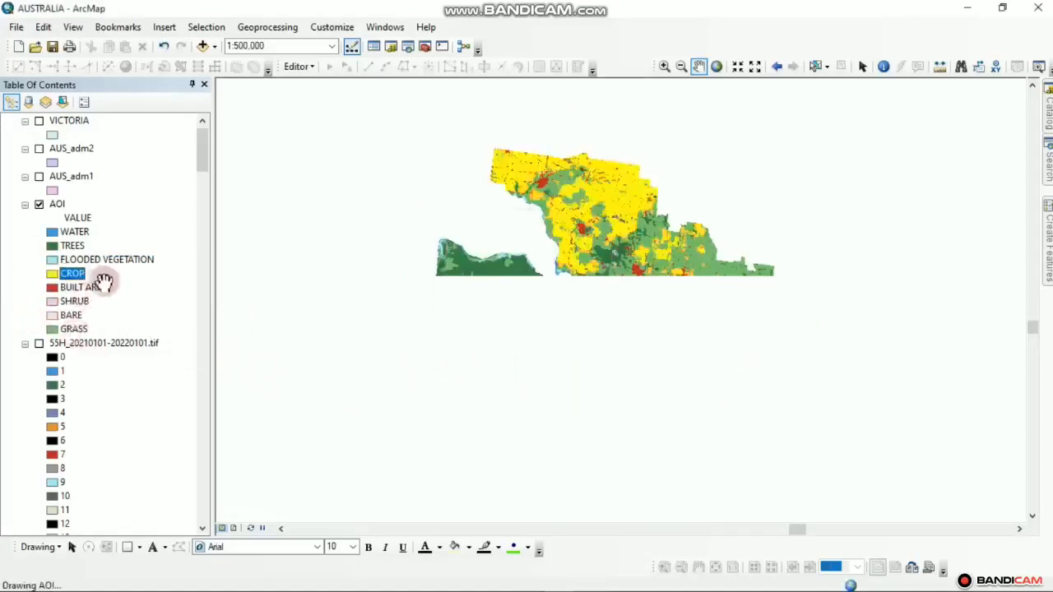
pyautogui.click(52, 288)
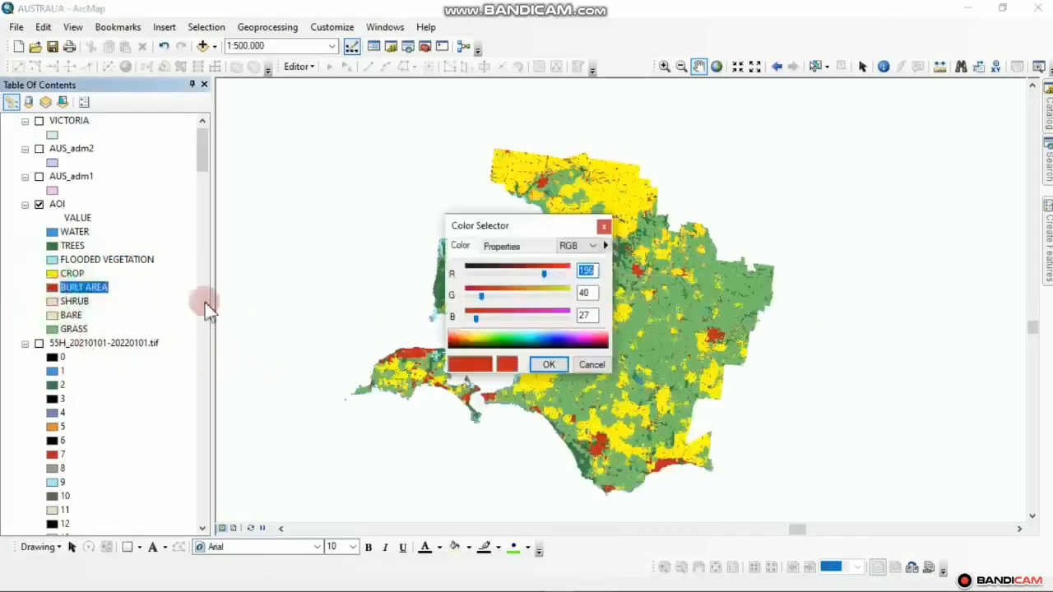
pyautogui.moveTo(536, 298); pyautogui.dragTo(484, 300)
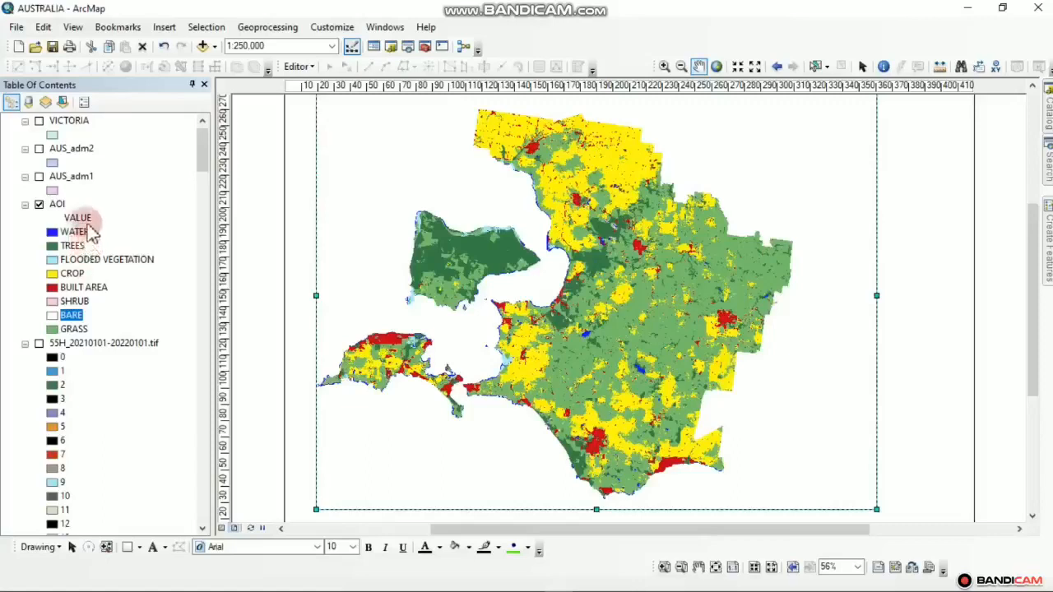
# Put the AOI layer's VALUE heading into edit mode for renaming
pyautogui.click(79, 220)
pyautogui.click(82, 223)
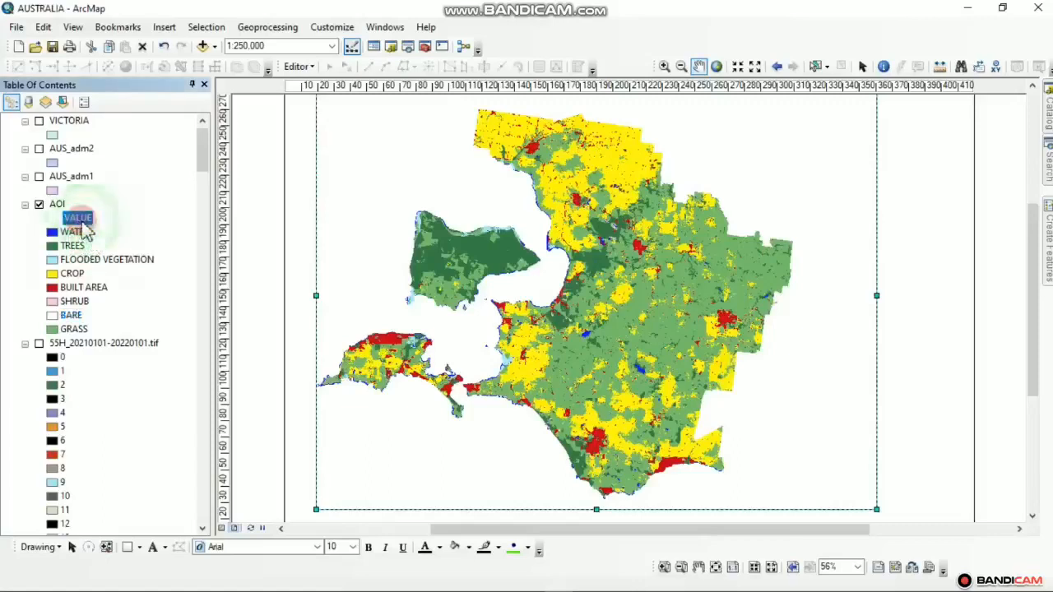
pyautogui.click(105, 184)
pyautogui.click(86, 182)
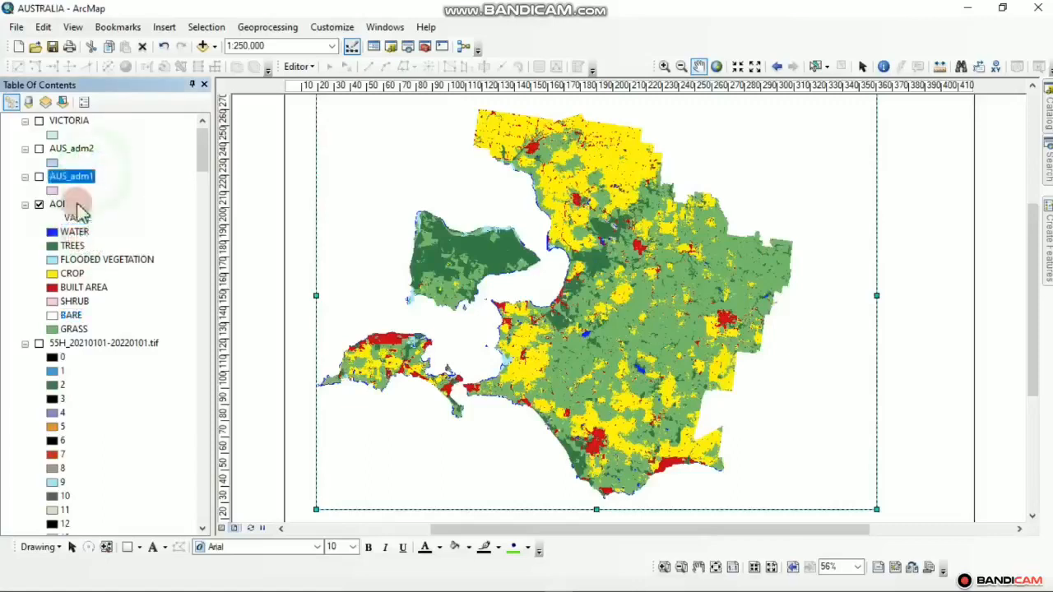
pyautogui.click(76, 217)
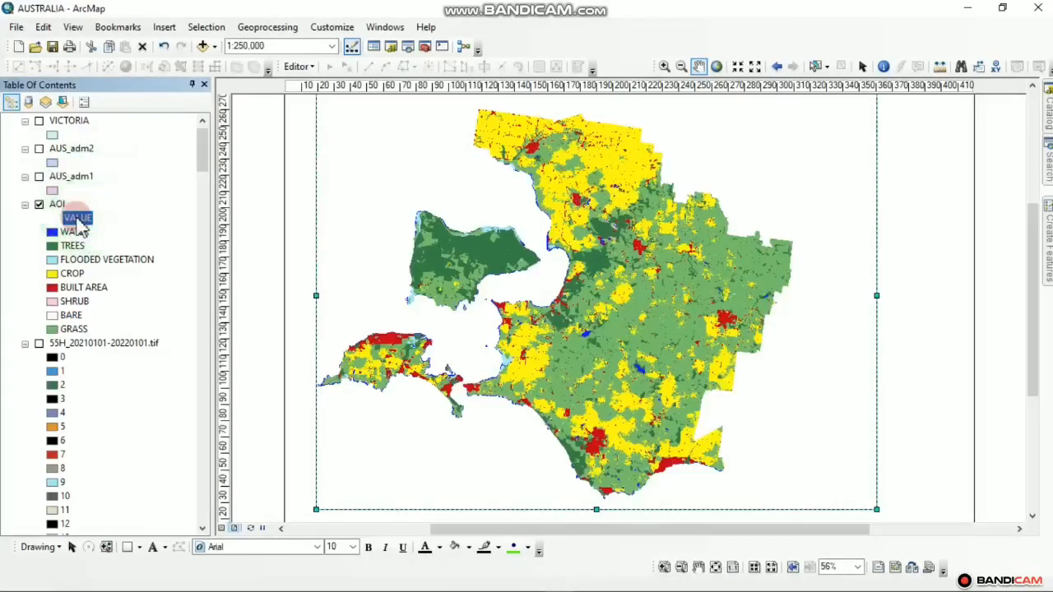
pyautogui.click(85, 218)
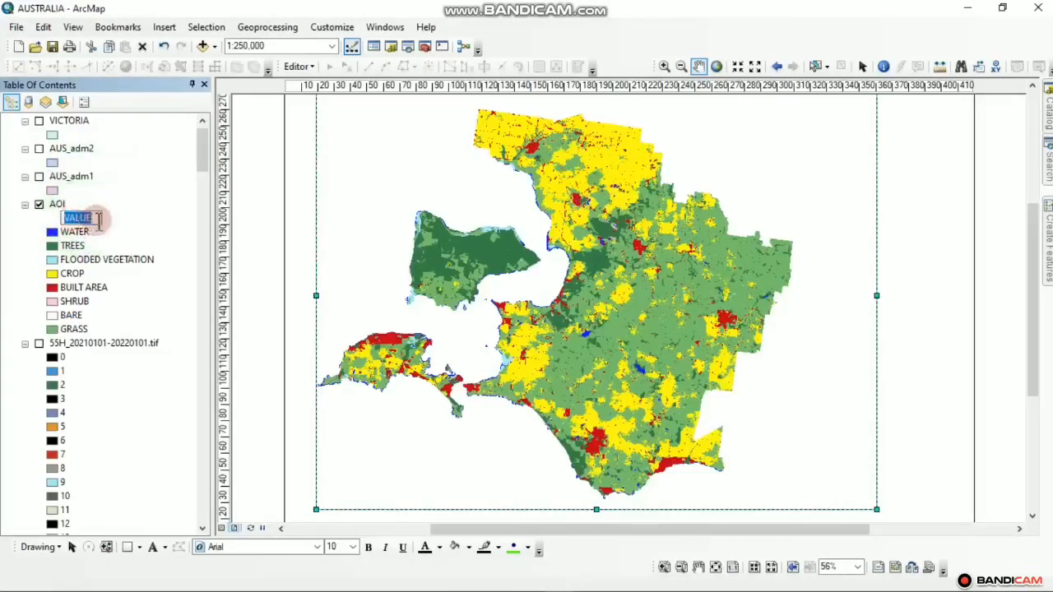
# Name the heading 'VICTORIA DISTRICT 2021 LULC' and collapse the 55H_20210101-20220101.tif class list
pyautogui.write('LULC')
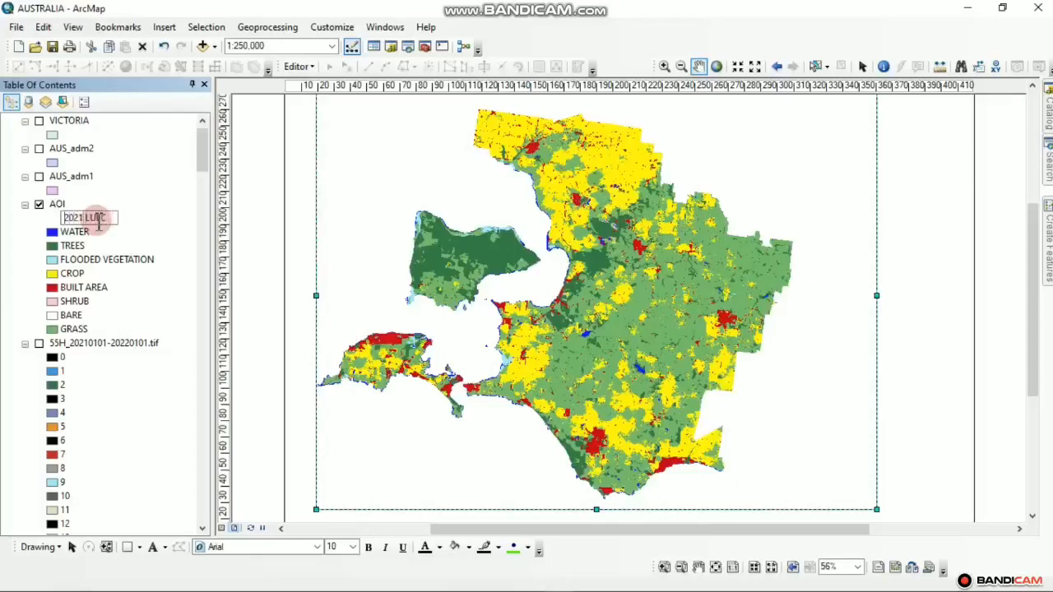
pyautogui.click(97, 219)
pyautogui.write('VICTORIA DISTRICT')
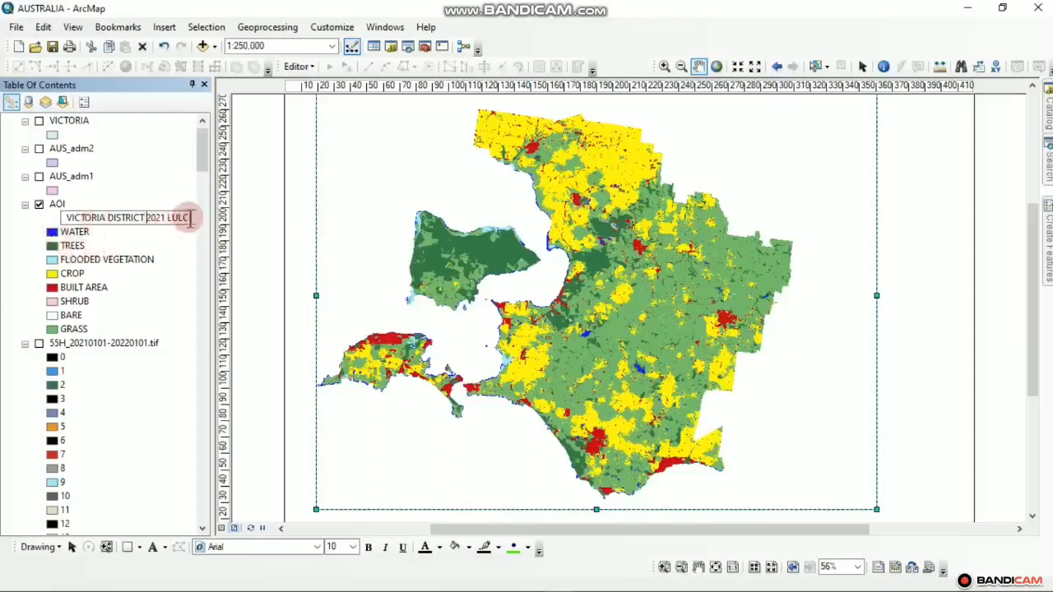
pyautogui.click(121, 203)
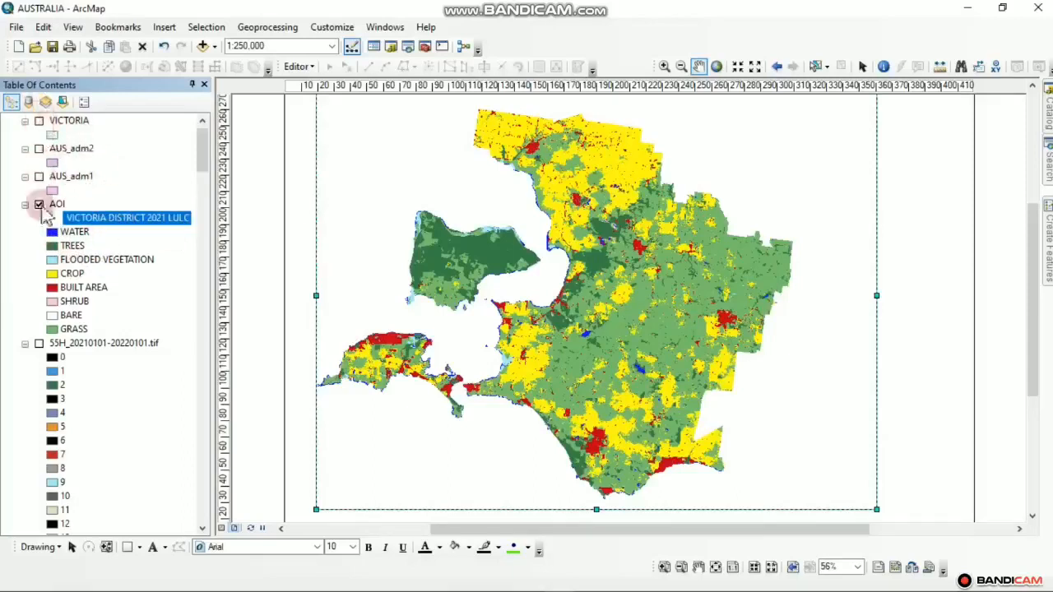
pyautogui.click(25, 344)
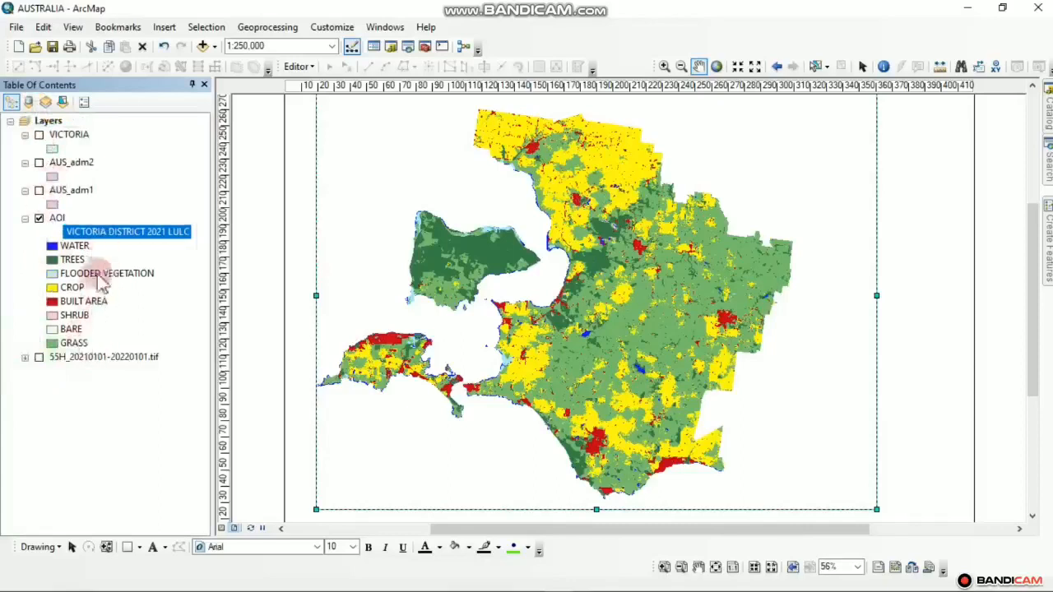
# Insert a legend for the AOI layer through the Legend Wizard, keeping default settings
pyautogui.click(164, 27)
pyautogui.click(189, 136)
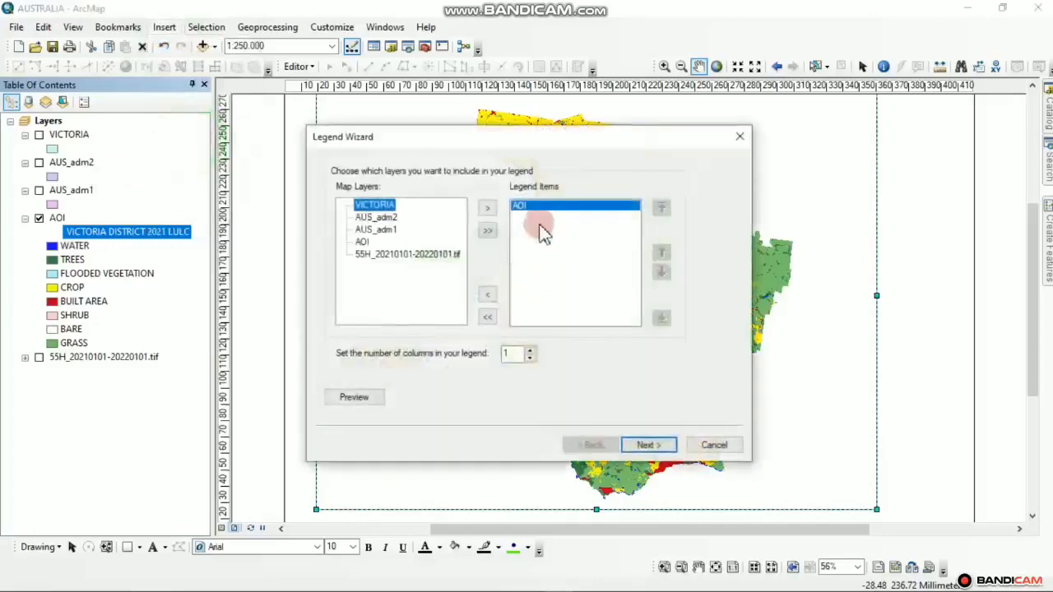
pyautogui.click(650, 445)
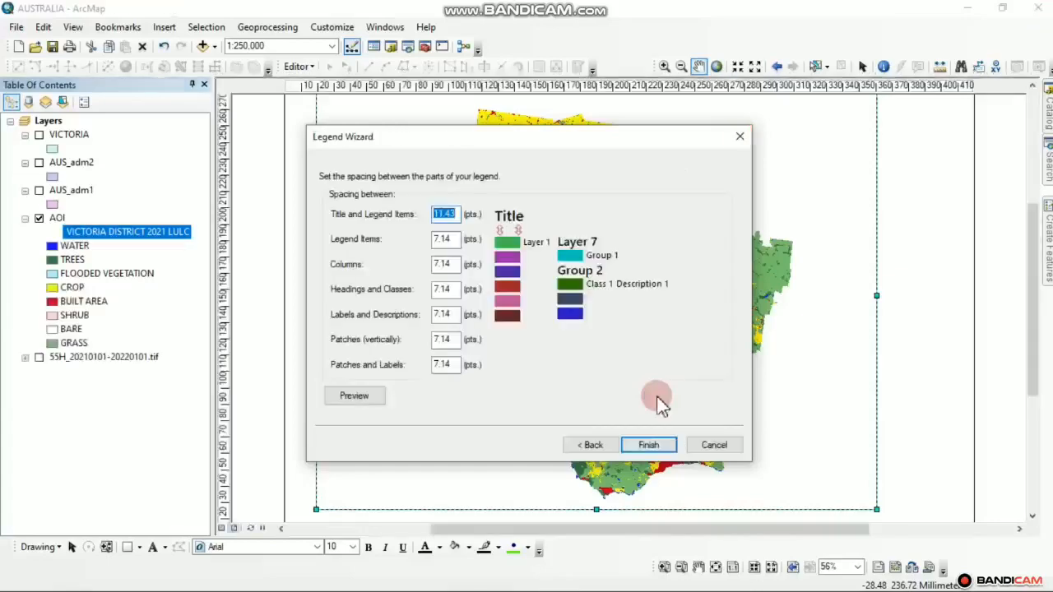
pyautogui.click(648, 445)
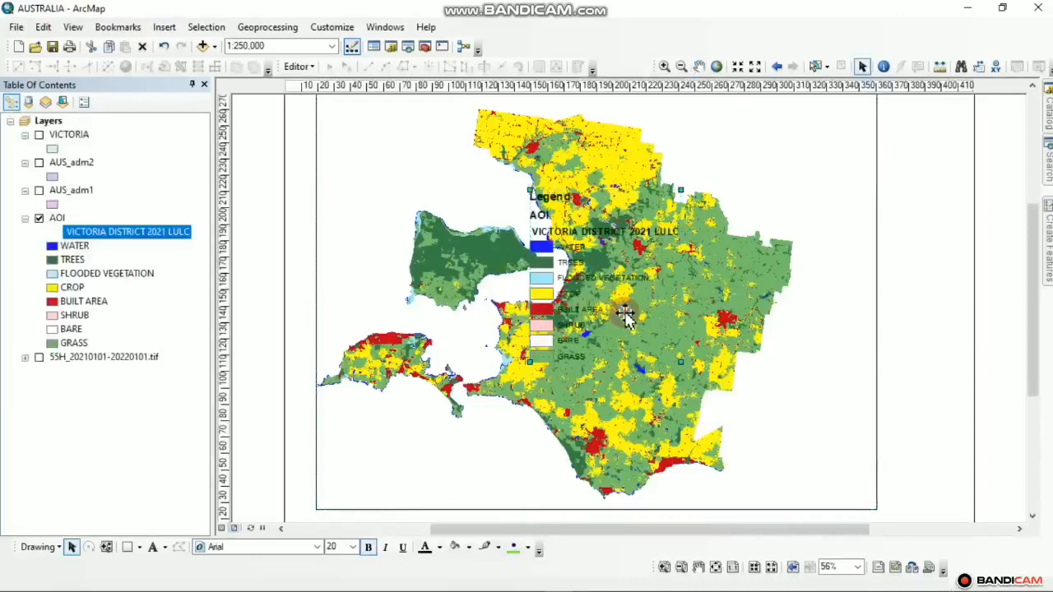
# Move the legend to the page's right edge and narrow the map frame from the right
pyautogui.moveTo(601, 249); pyautogui.dragTo(926, 305)
pyautogui.click(862, 196)
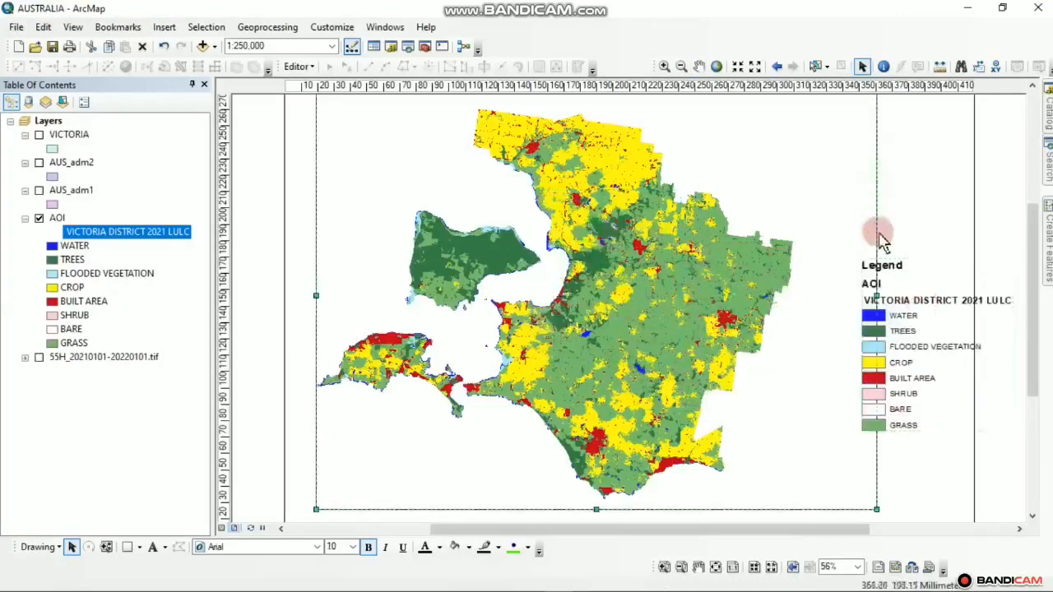
pyautogui.click(878, 296)
pyautogui.moveTo(855, 293); pyautogui.dragTo(751, 313)
# Place the legend beside the map, shrink it, and widen the frame slightly
pyautogui.click(878, 363)
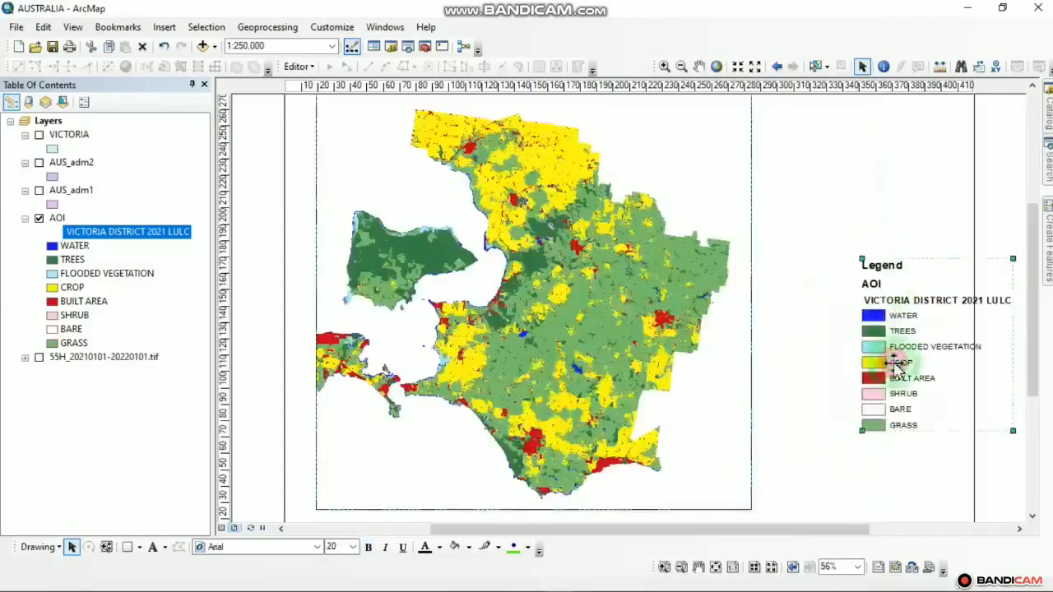
pyautogui.moveTo(879, 363); pyautogui.dragTo(807, 348)
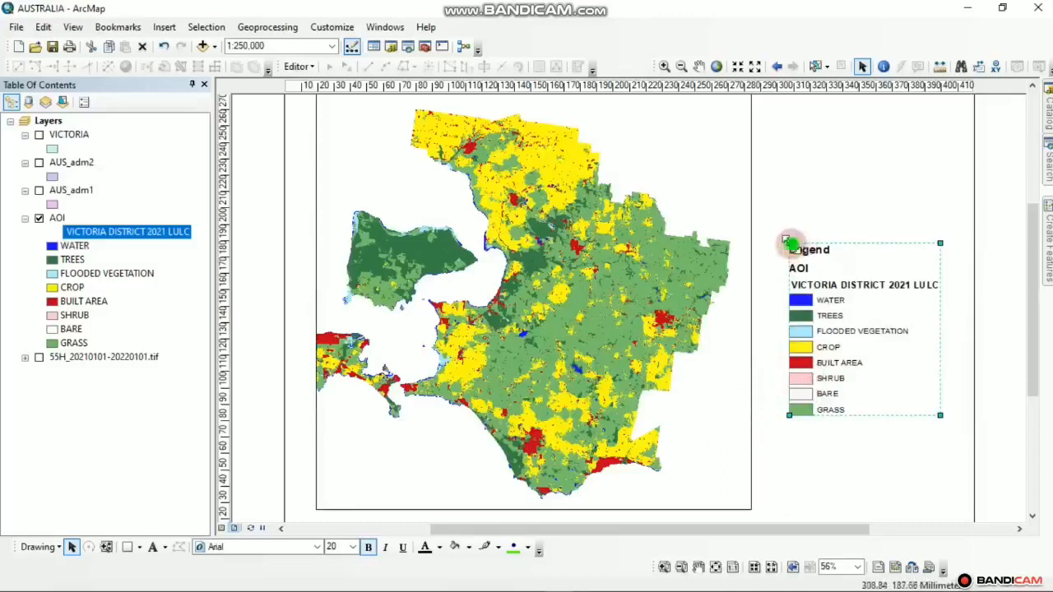
pyautogui.moveTo(790, 244); pyautogui.dragTo(774, 228)
pyautogui.click(720, 274)
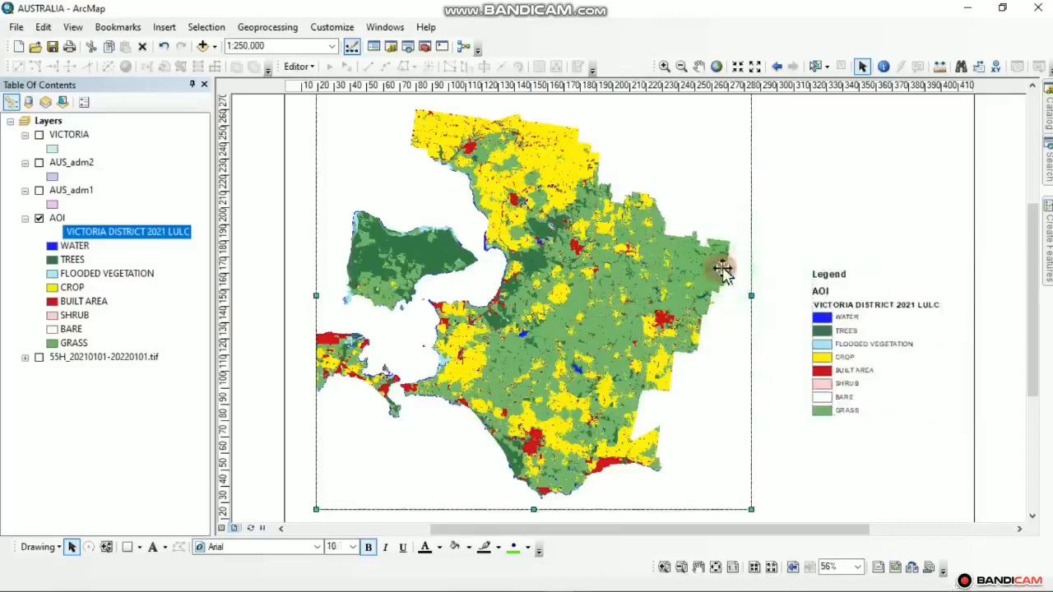
pyautogui.moveTo(752, 291); pyautogui.dragTo(776, 293)
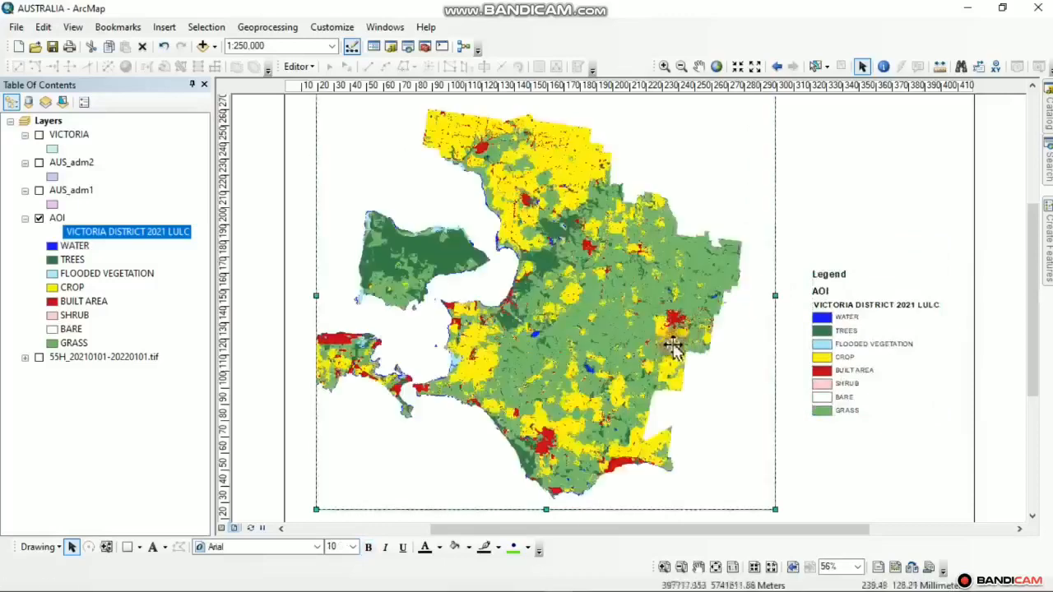
pyautogui.scroll(3, 613, 403)
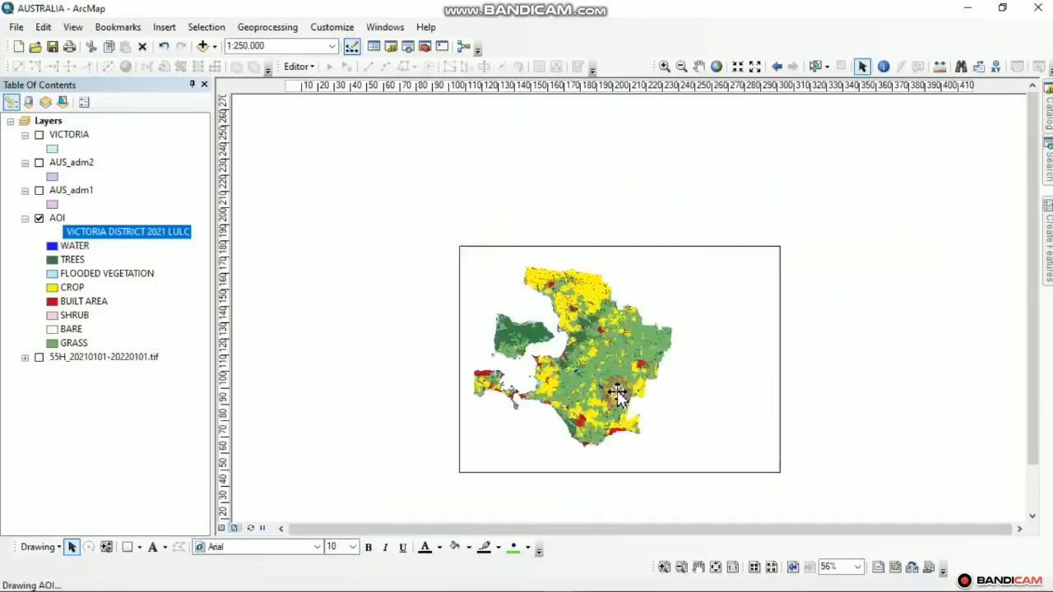
# Adjust the map frame's top and left edges and nudge it into place left of the legend
pyautogui.click(578, 242)
pyautogui.moveTo(578, 250); pyautogui.dragTo(579, 254)
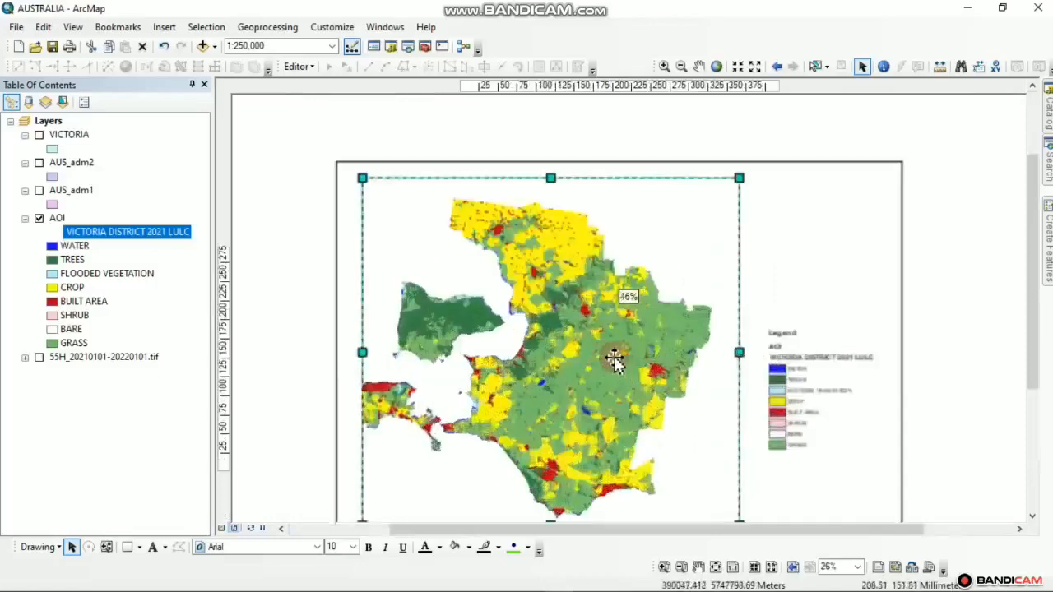
pyautogui.moveTo(366, 353); pyautogui.dragTo(352, 353)
pyautogui.moveTo(655, 411); pyautogui.dragTo(666, 370)
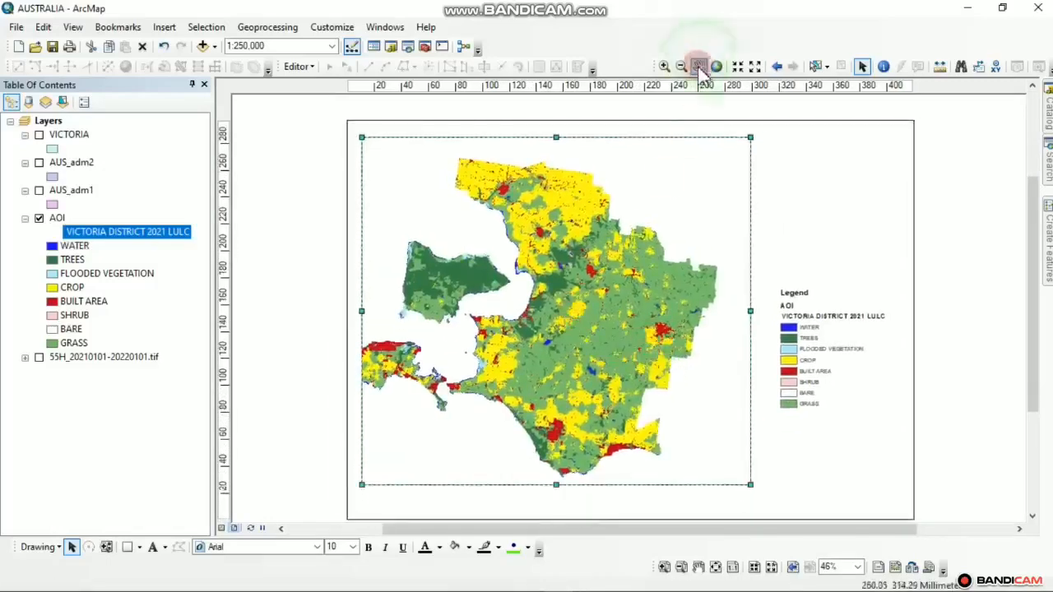
pyautogui.moveTo(538, 307); pyautogui.dragTo(551, 307)
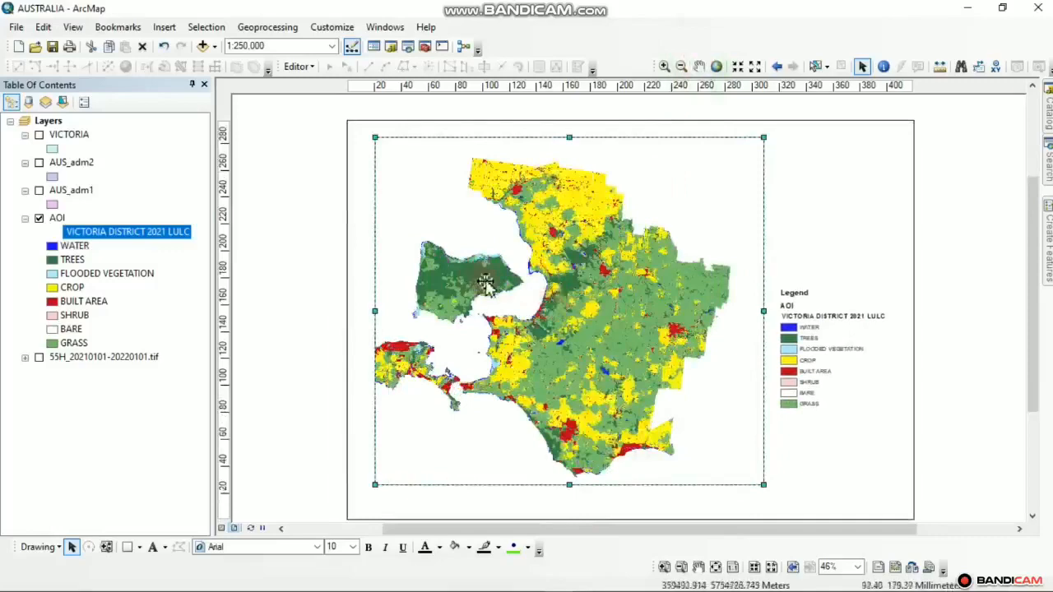
pyautogui.moveTo(516, 275); pyautogui.dragTo(508, 274)
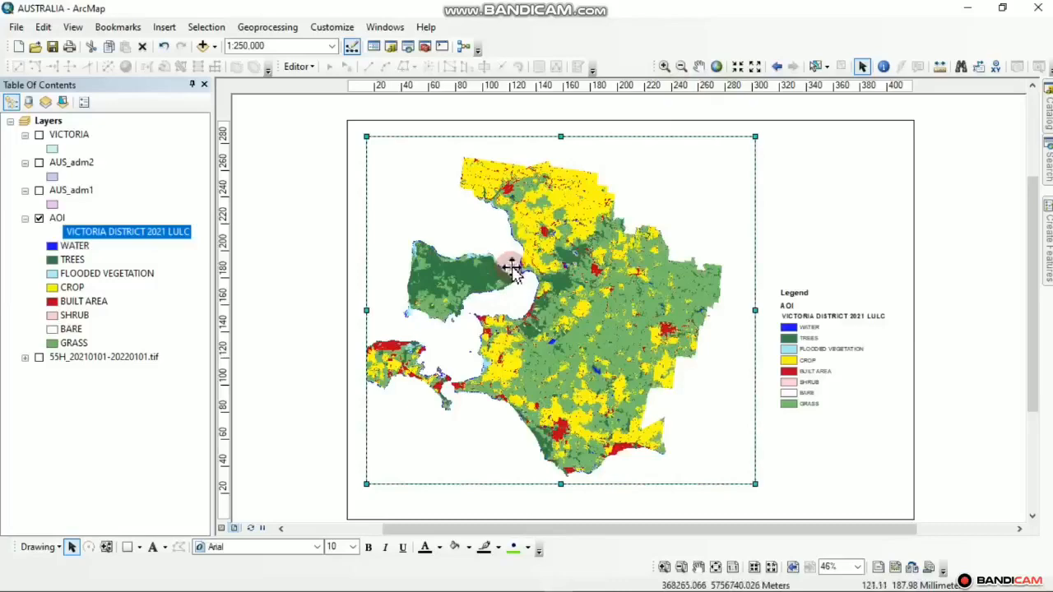
pyautogui.scroll(-2, 823, 391)
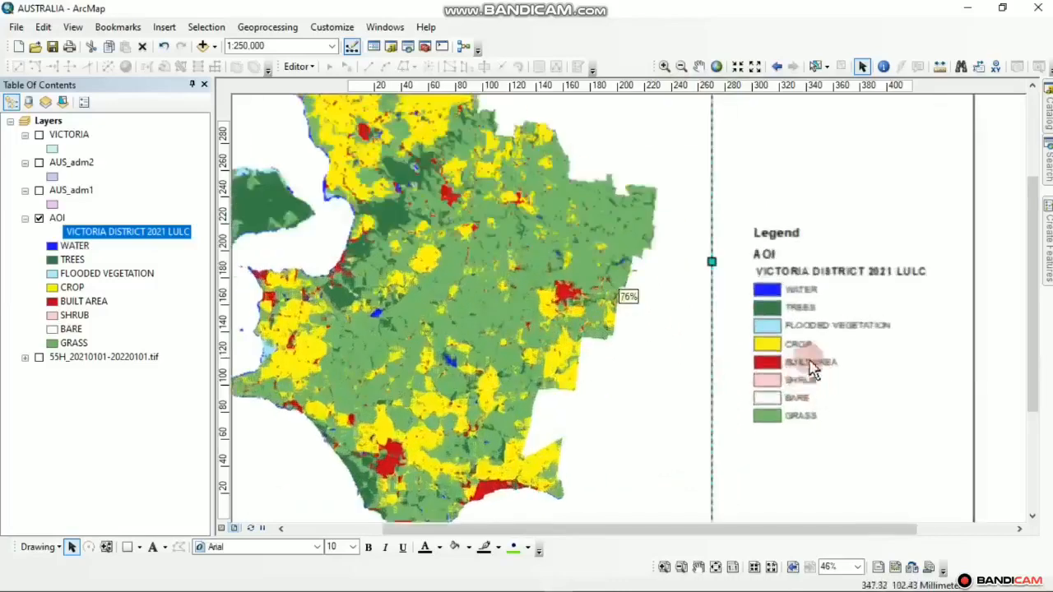
pyautogui.scroll(3, 637, 363)
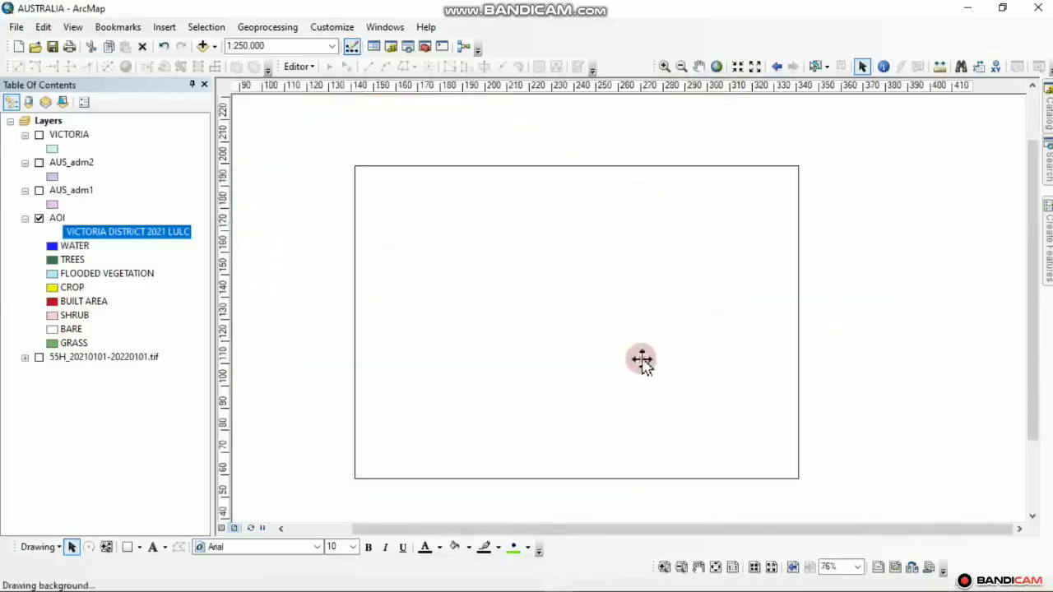